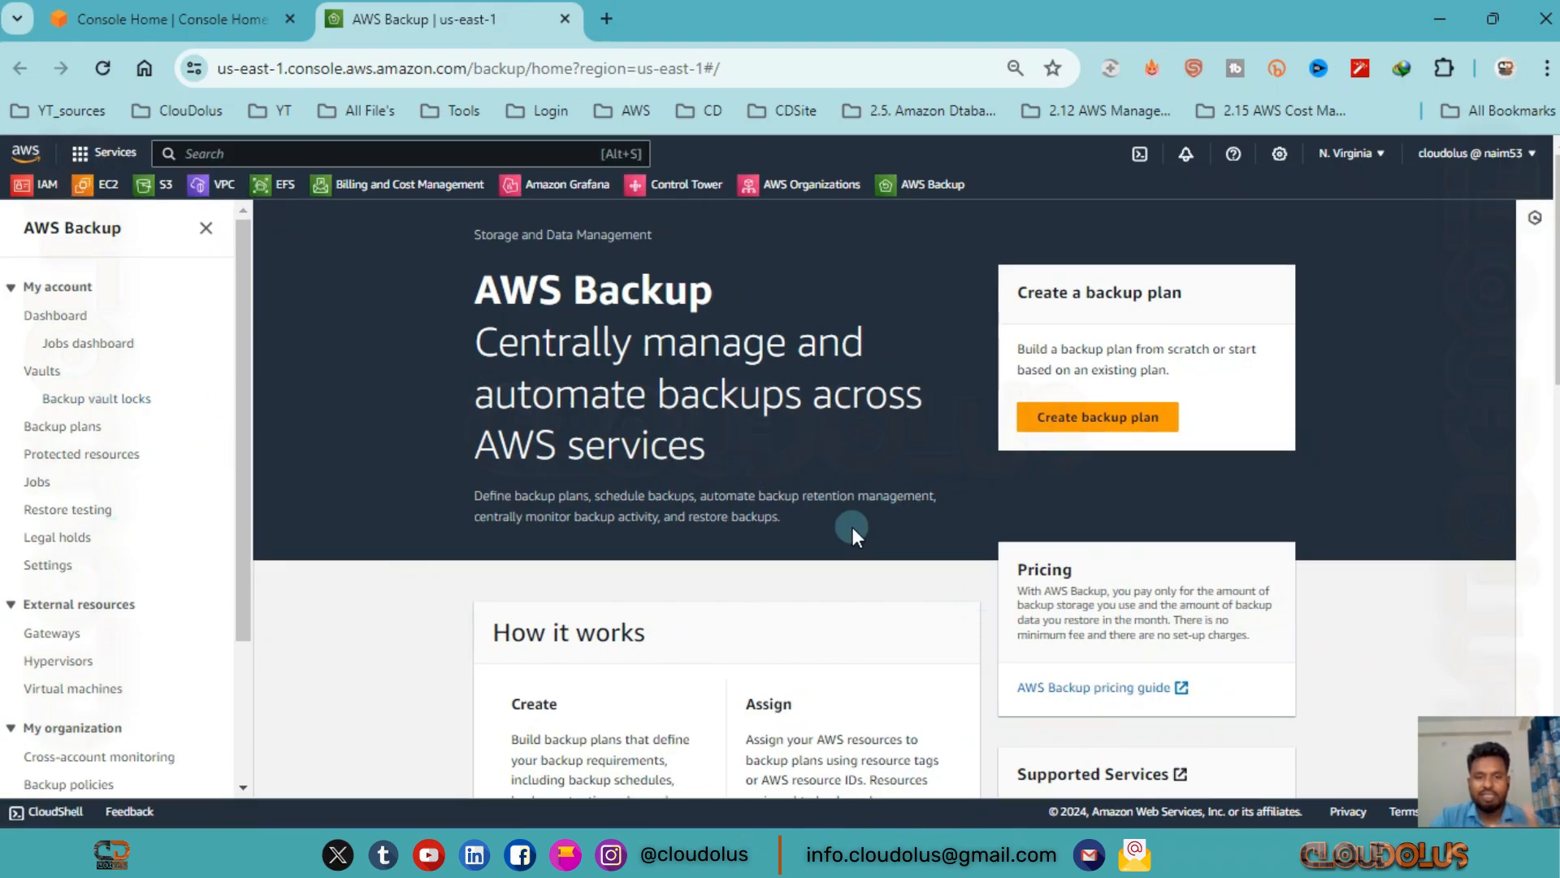
# Start creating a backup plan and look through the form for the Build a new plan option.
pyautogui.click(1097, 423)
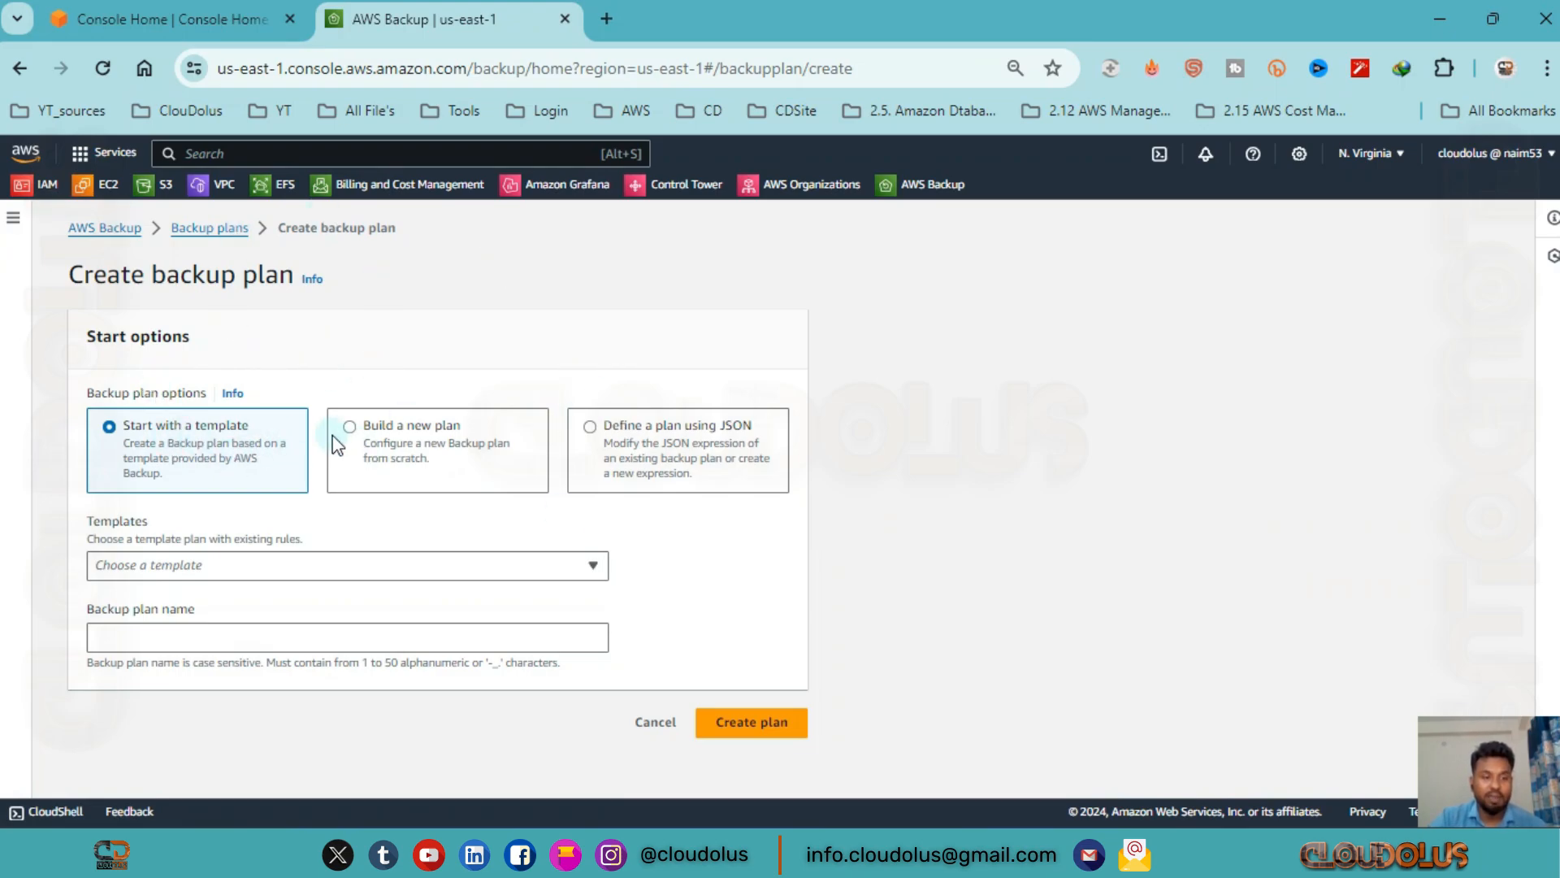
pyautogui.click(474, 446)
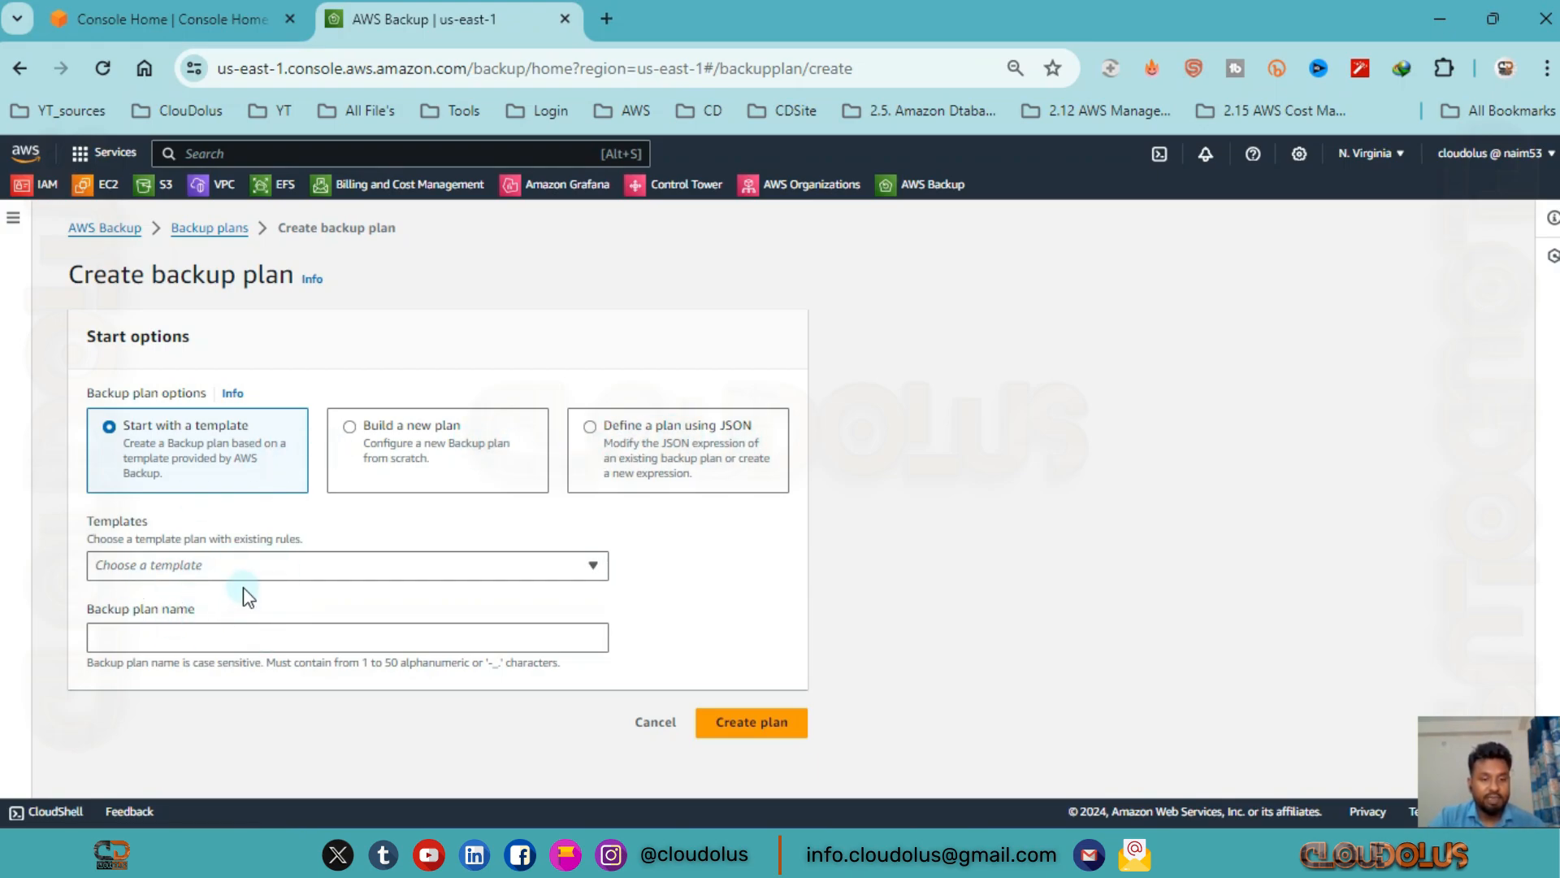
pyautogui.click(410, 449)
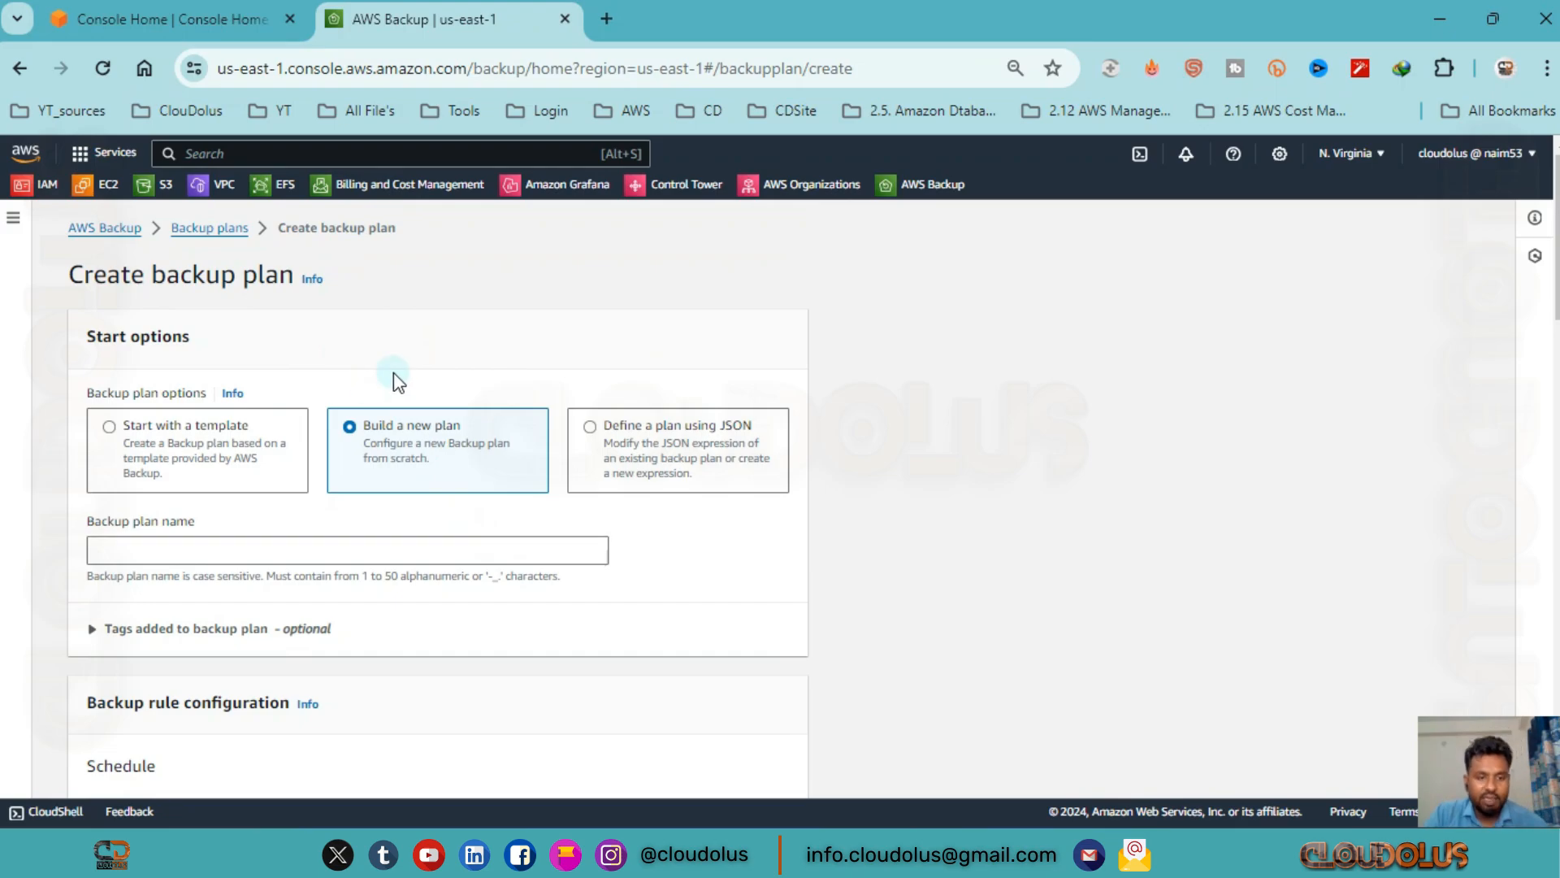
pyautogui.scroll(-2, 349, 607)
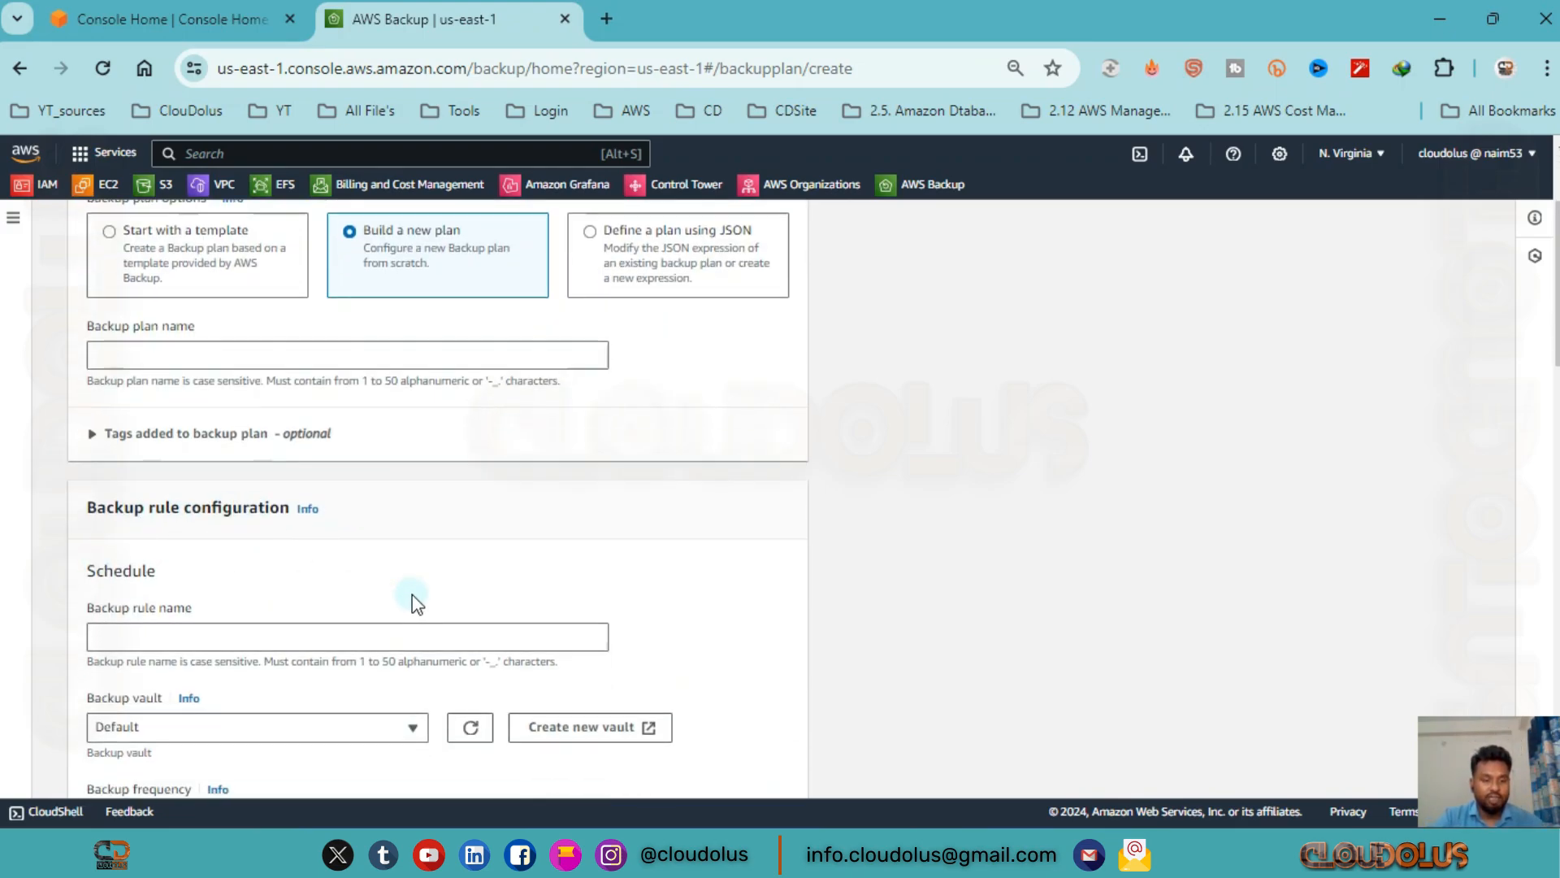
pyautogui.scroll(-13, 390, 599)
pyautogui.scroll(-4, 382, 595)
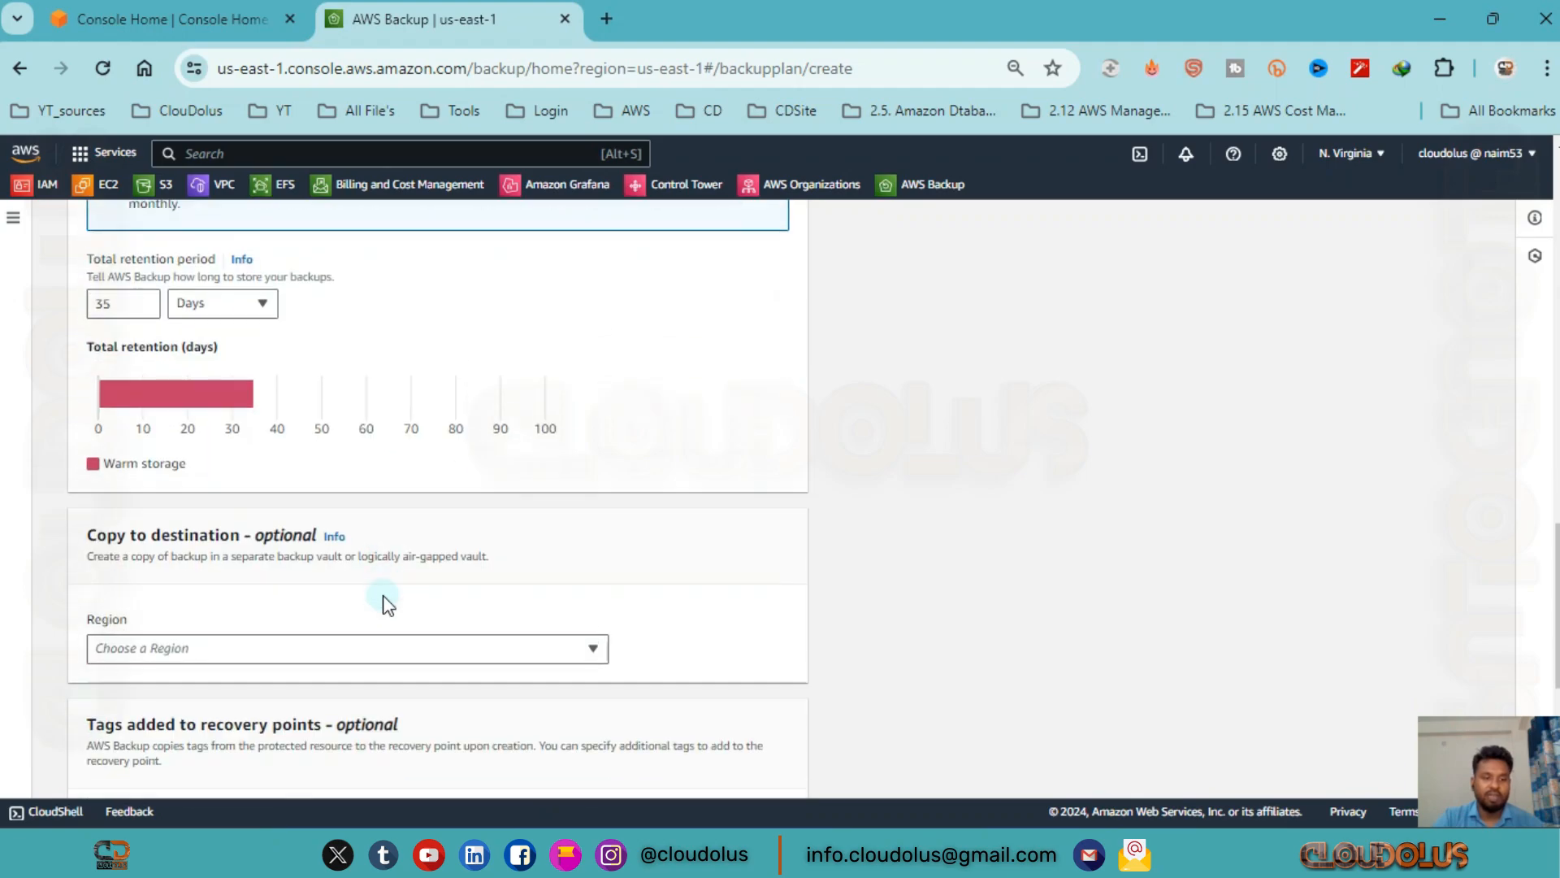
pyautogui.scroll(20, 383, 593)
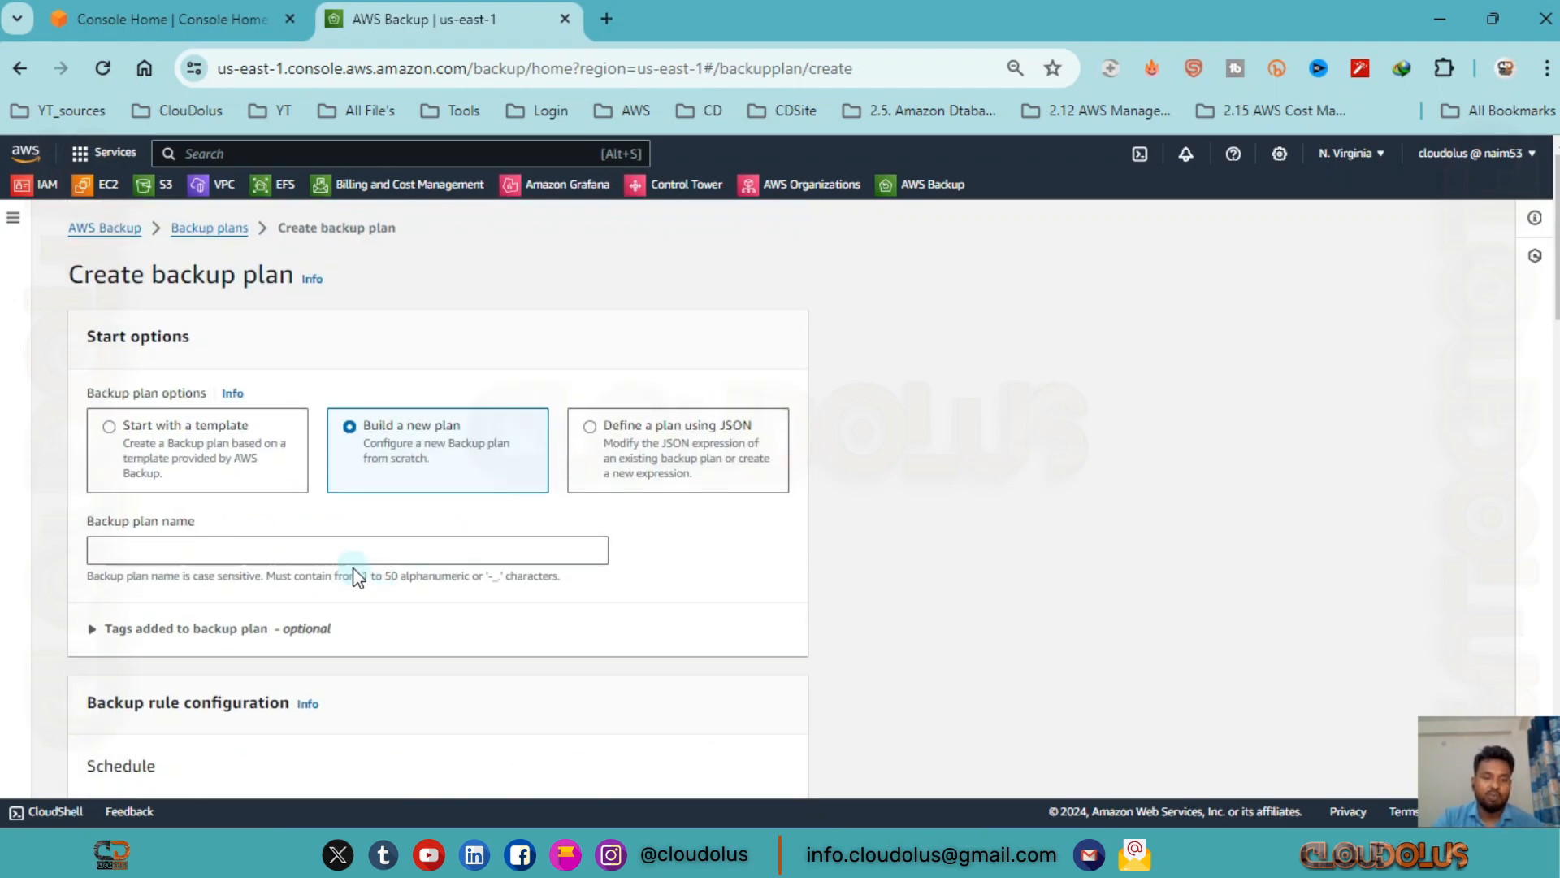
# Examine the form for the Define a plan using JSON option.
pyautogui.click(611, 440)
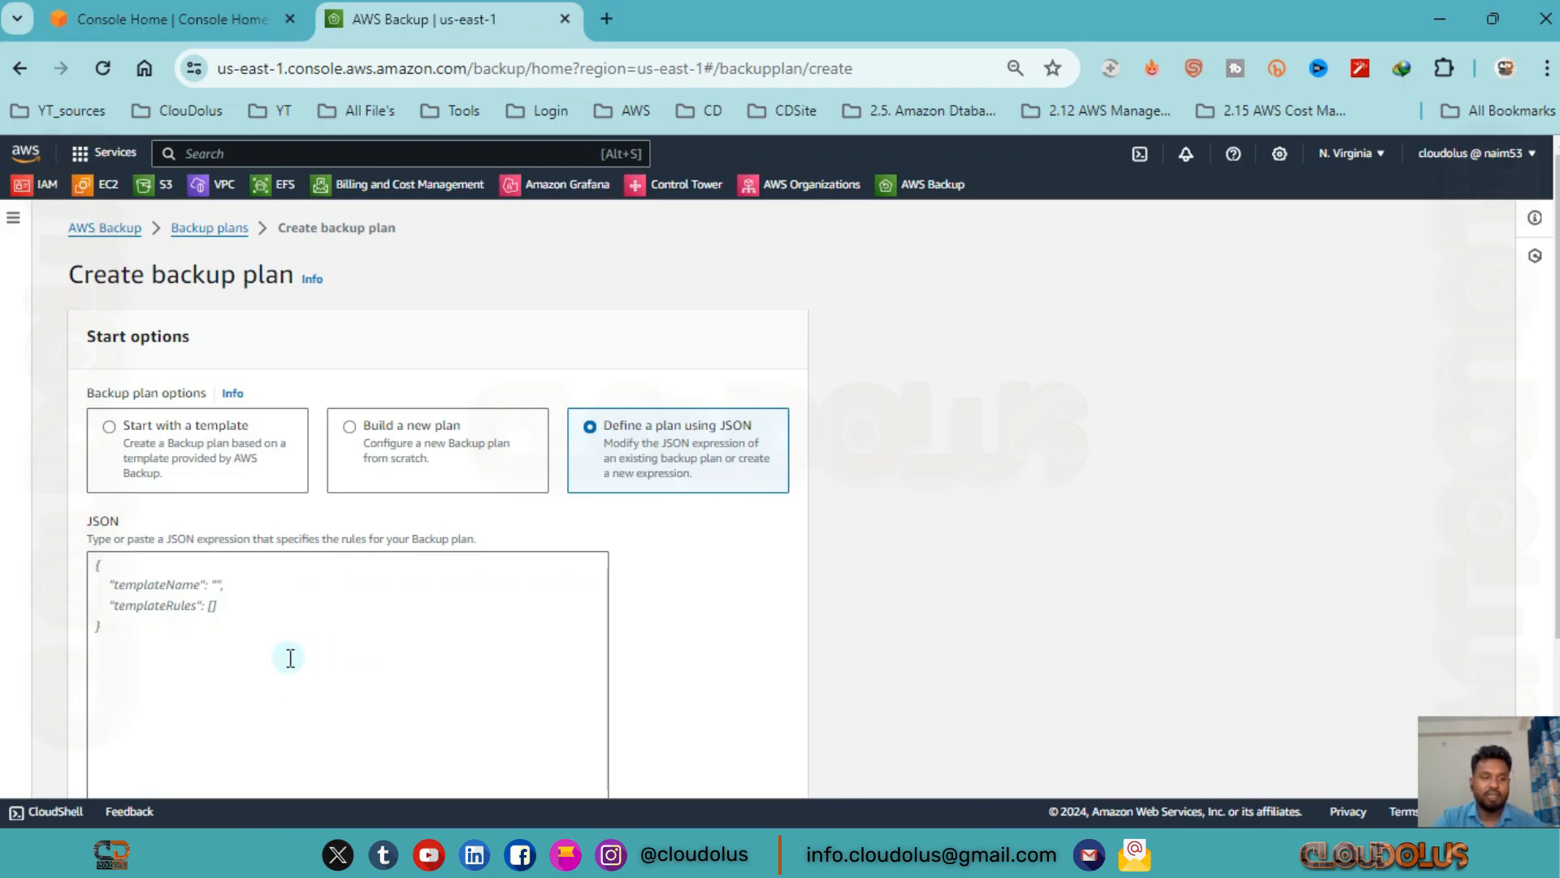
pyautogui.scroll(-3, 290, 655)
pyautogui.scroll(3, 289, 655)
pyautogui.scroll(-3, 285, 659)
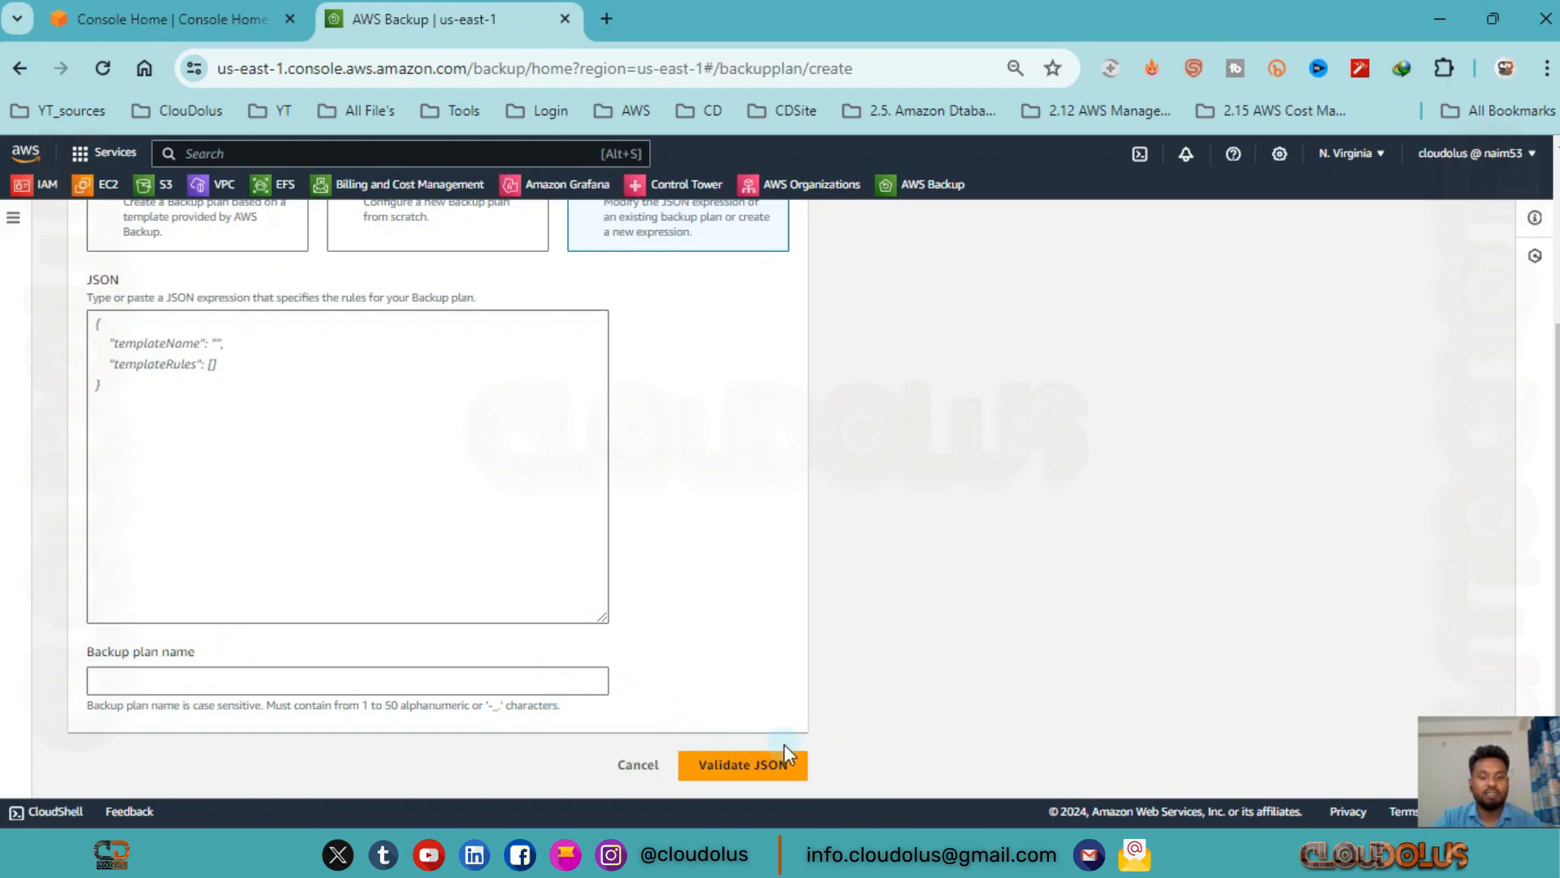
pyautogui.scroll(3, 463, 505)
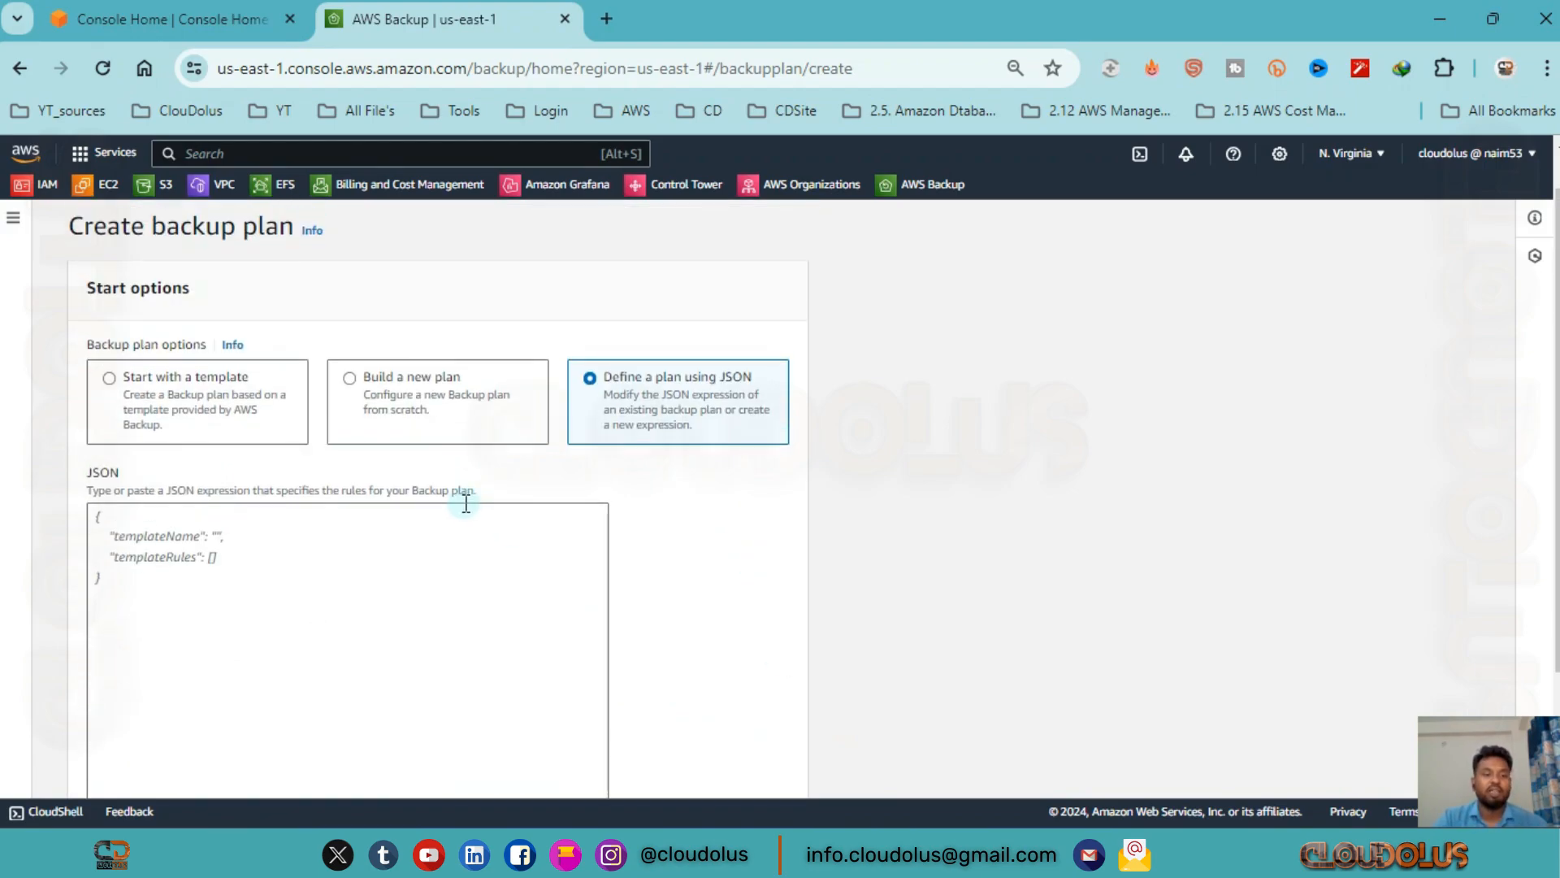
# Start the backup plan from a template, choosing Daily-Monthly-1yr-Retention.
pyautogui.click(194, 388)
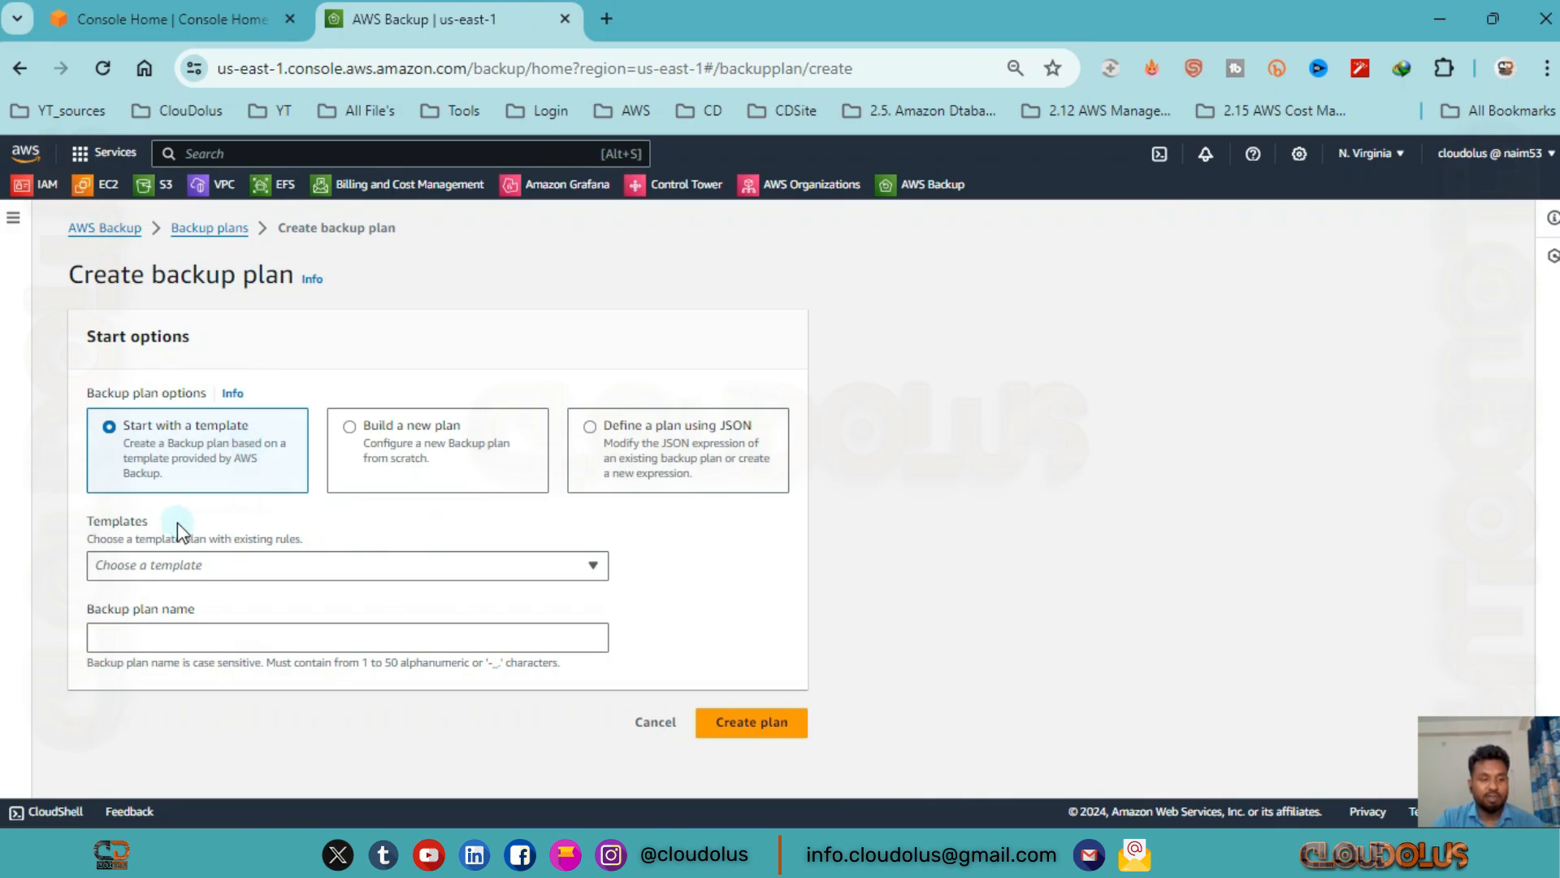
pyautogui.click(292, 566)
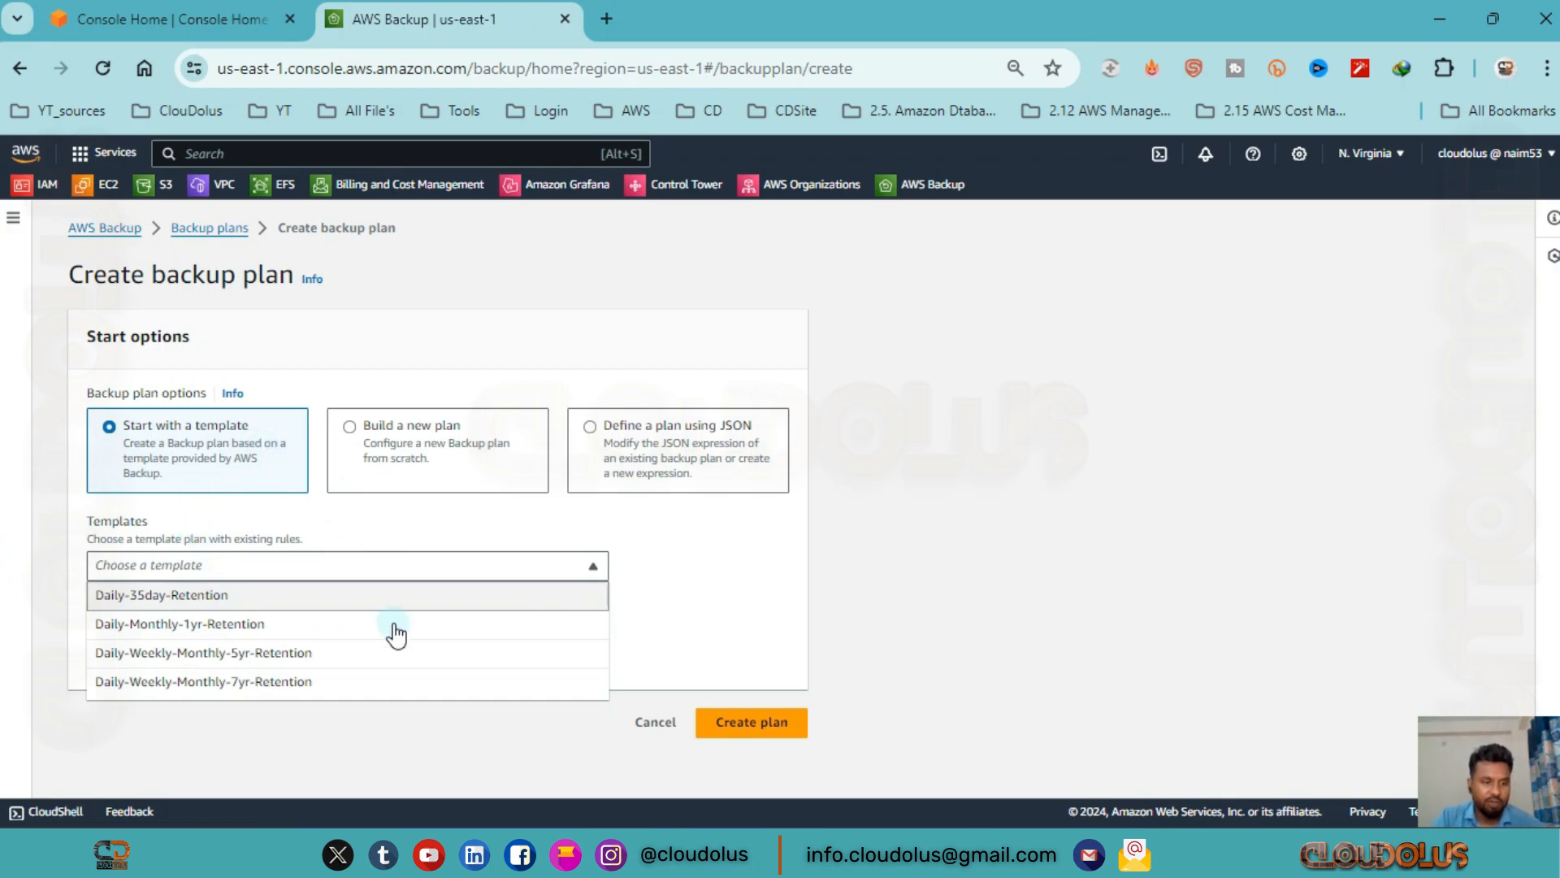
pyautogui.click(231, 626)
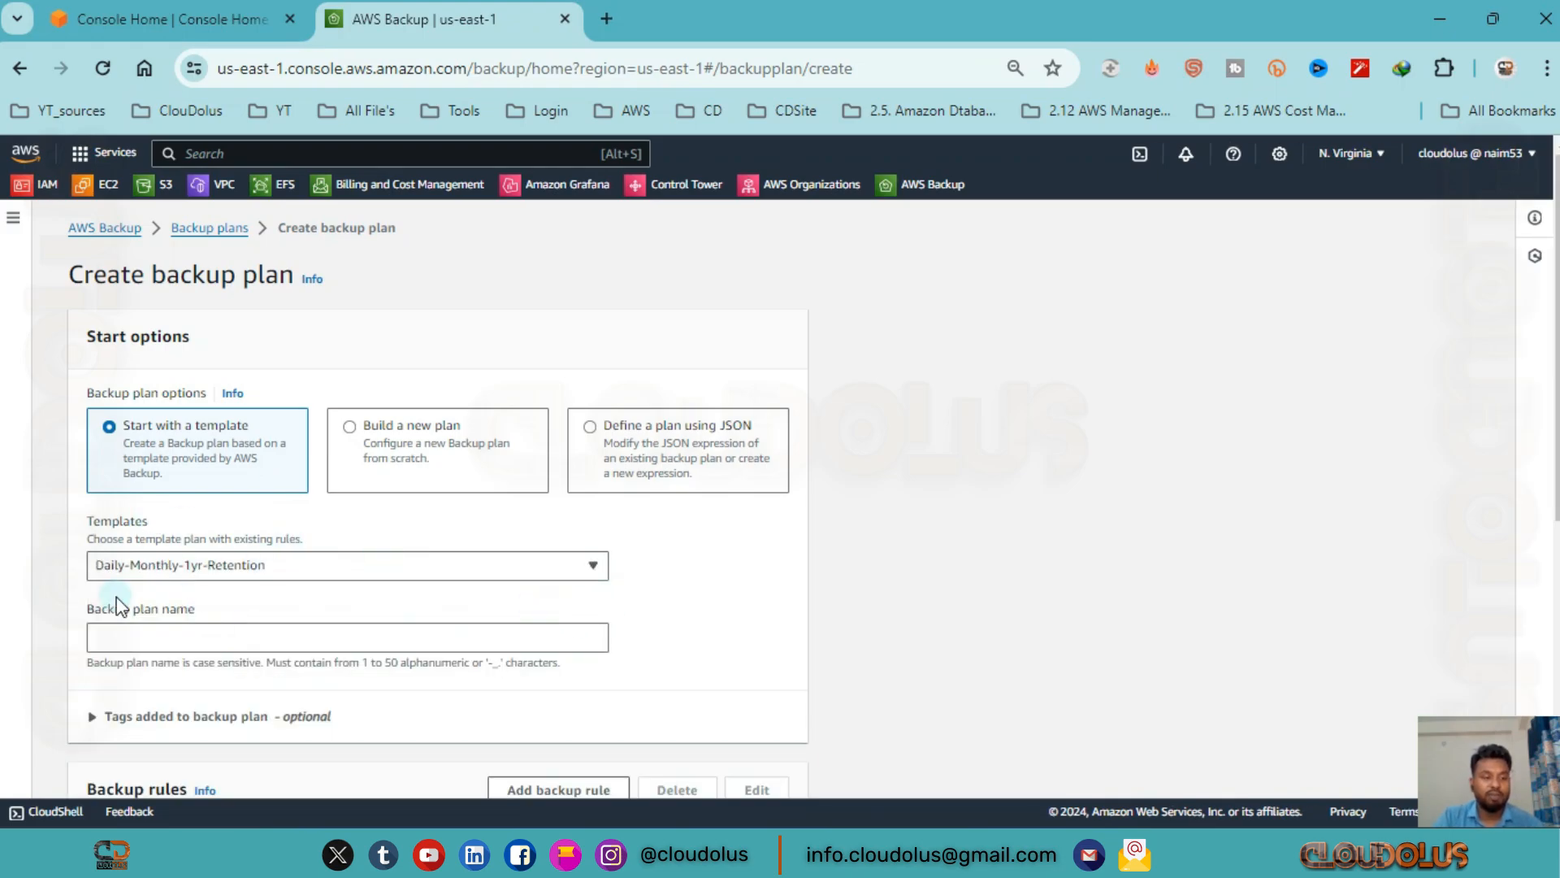
# Name the backup plan MyBackupPlan and check its optional tags section without adding a tag.
pyautogui.scroll(-2, 97, 552)
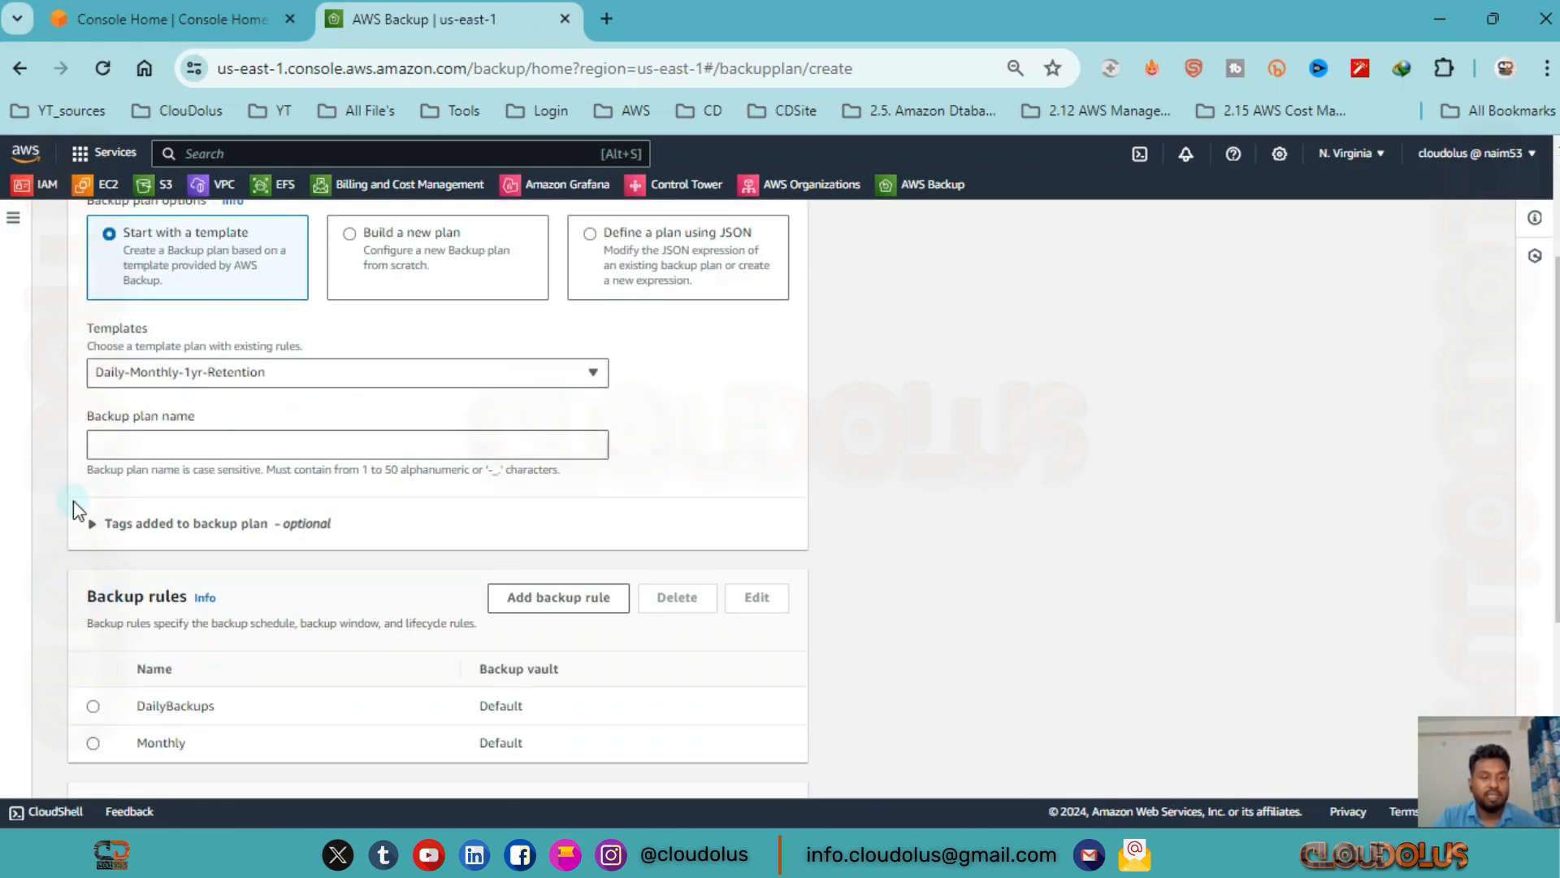
pyautogui.click(357, 440)
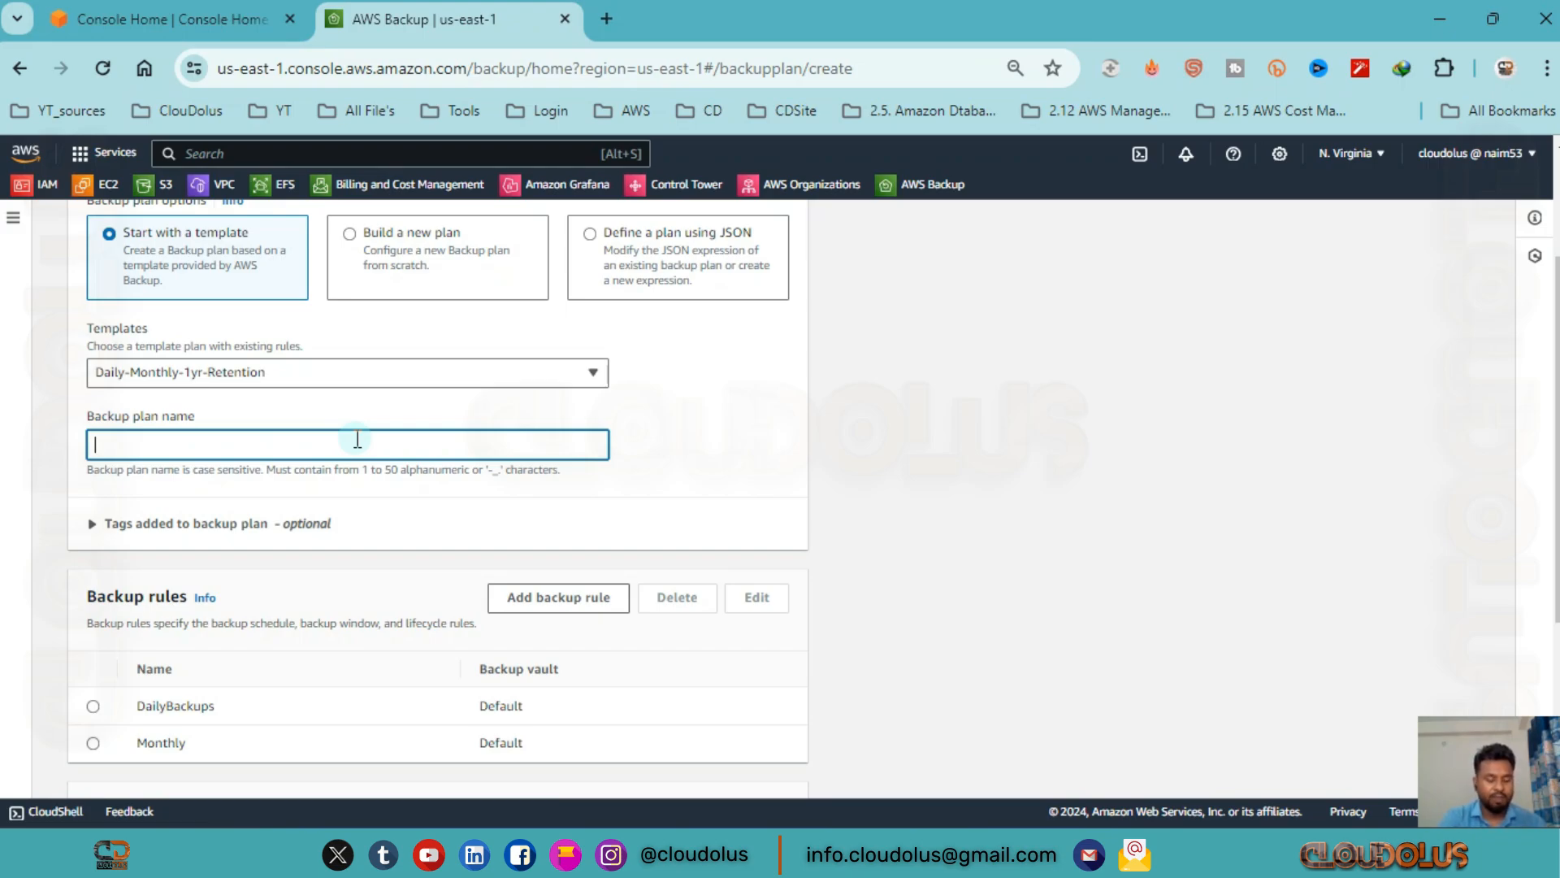
pyautogui.write('MyBackupPlan')
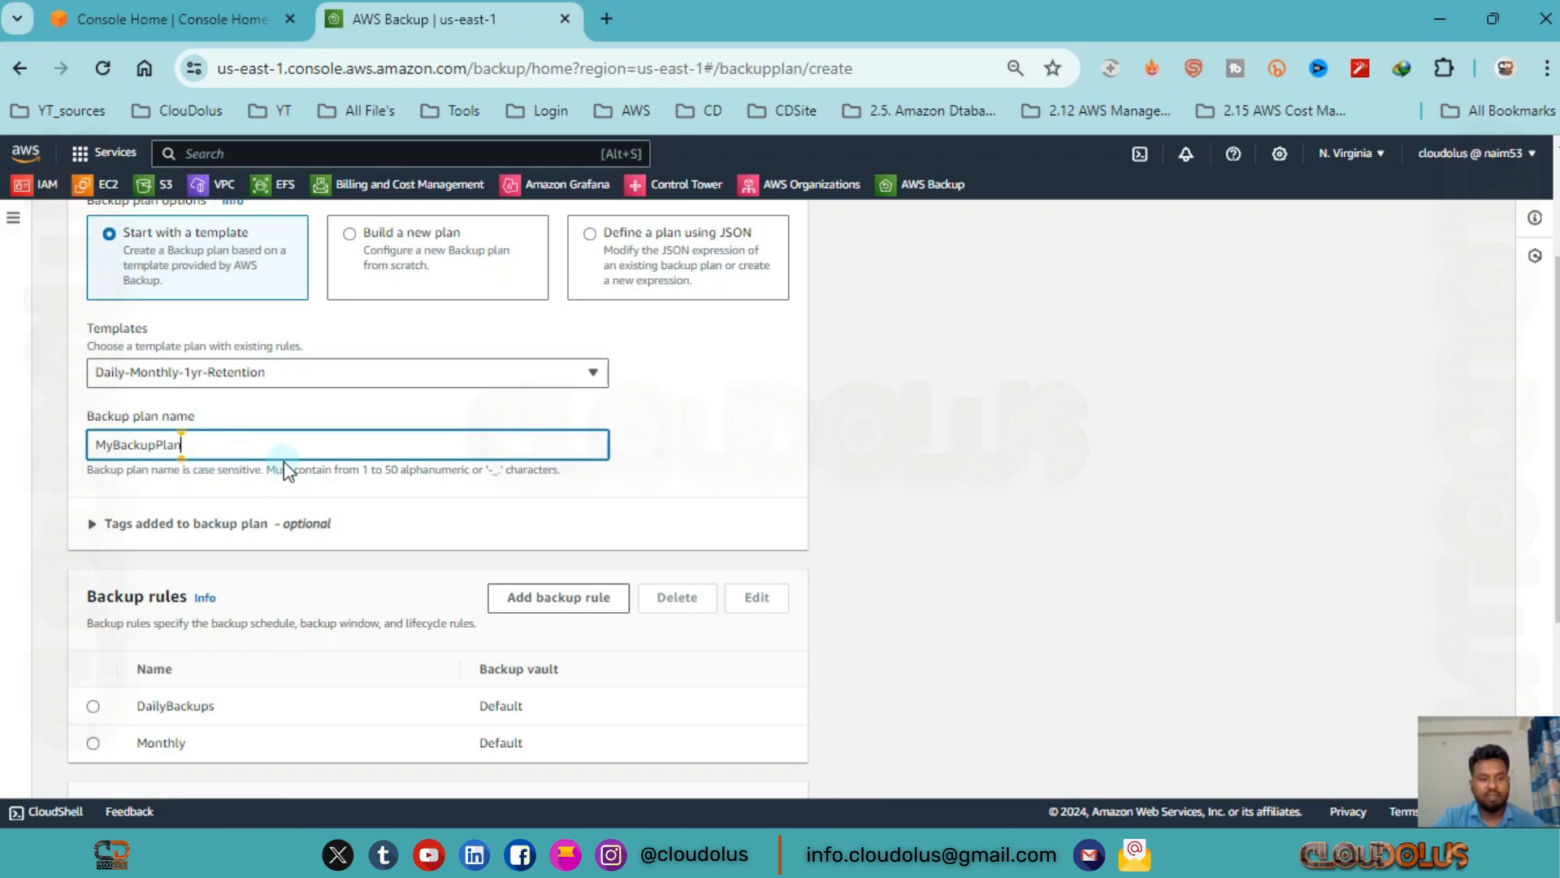
pyautogui.scroll(-2, 284, 461)
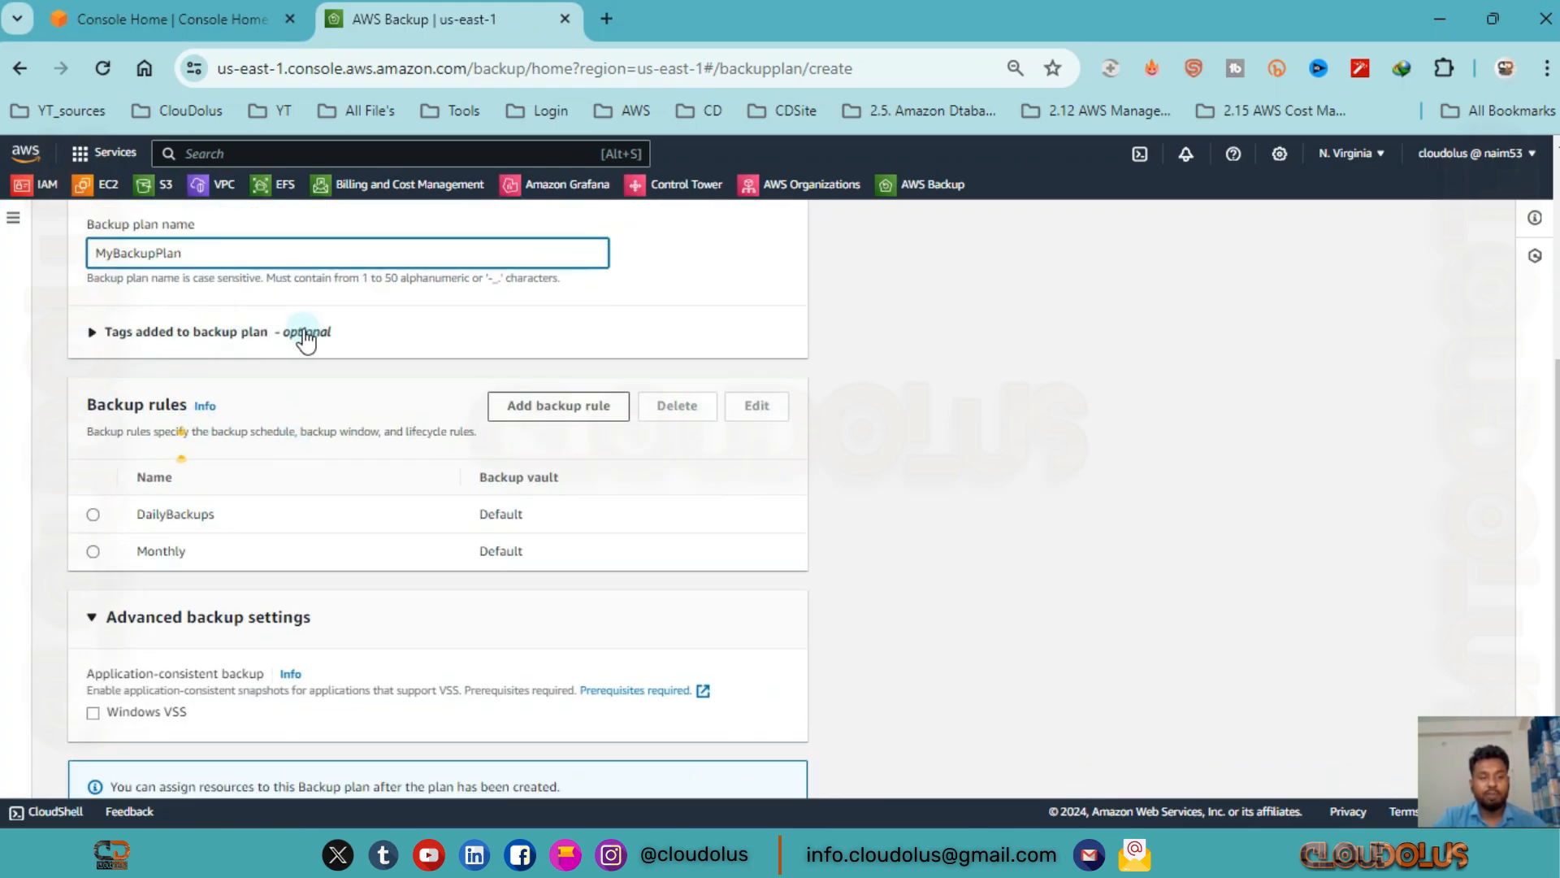
pyautogui.click(92, 332)
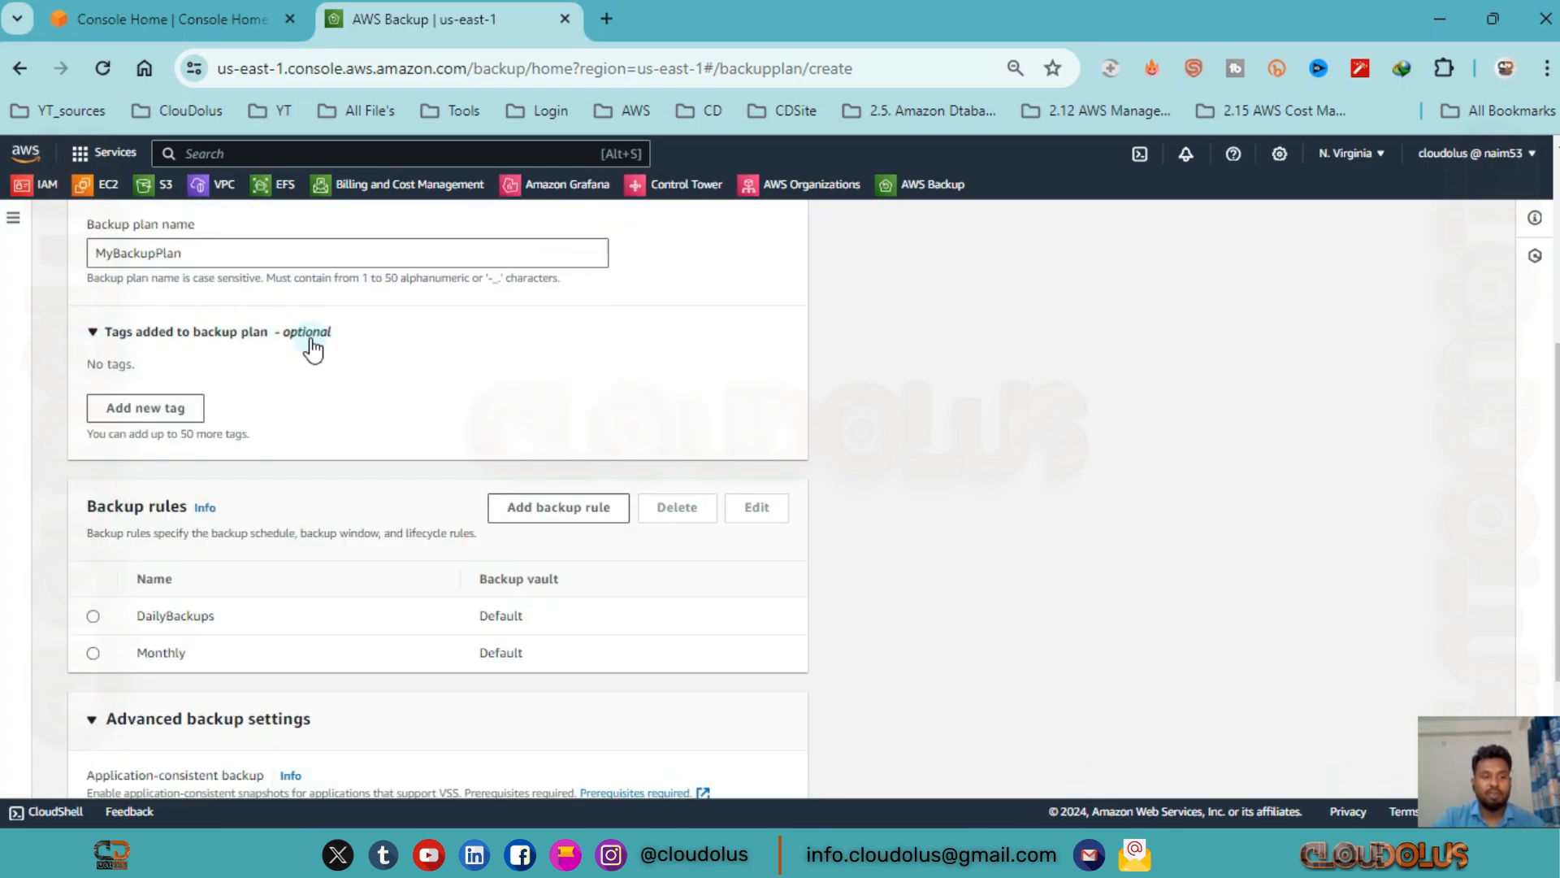
pyautogui.click(94, 332)
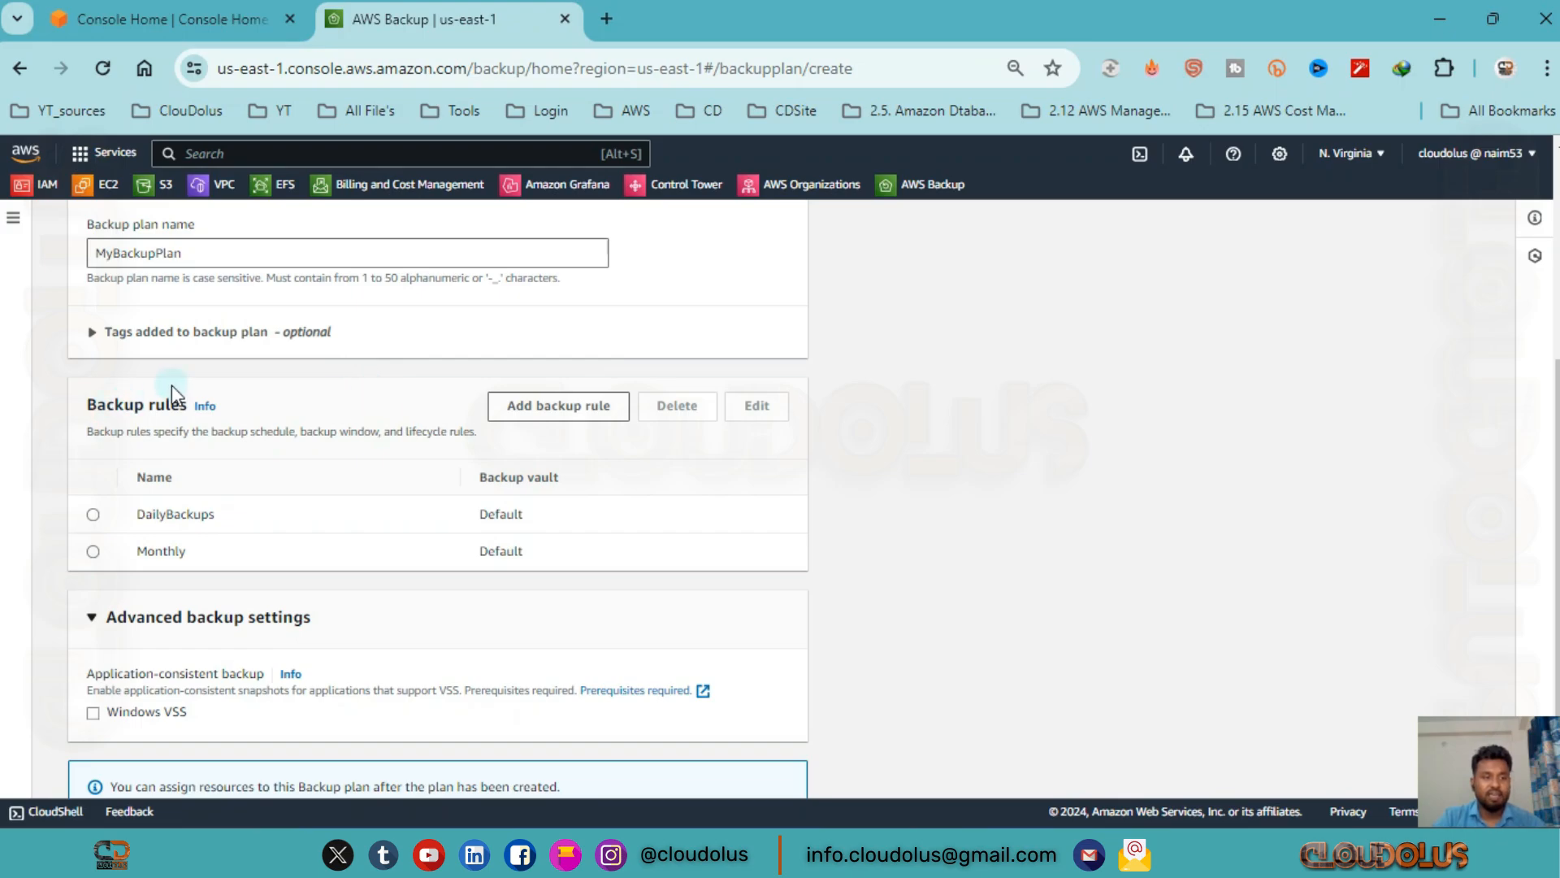
# Open the DailyBackups rule for editing and keep Default as its backup vault.
pyautogui.scroll(-2, 169, 391)
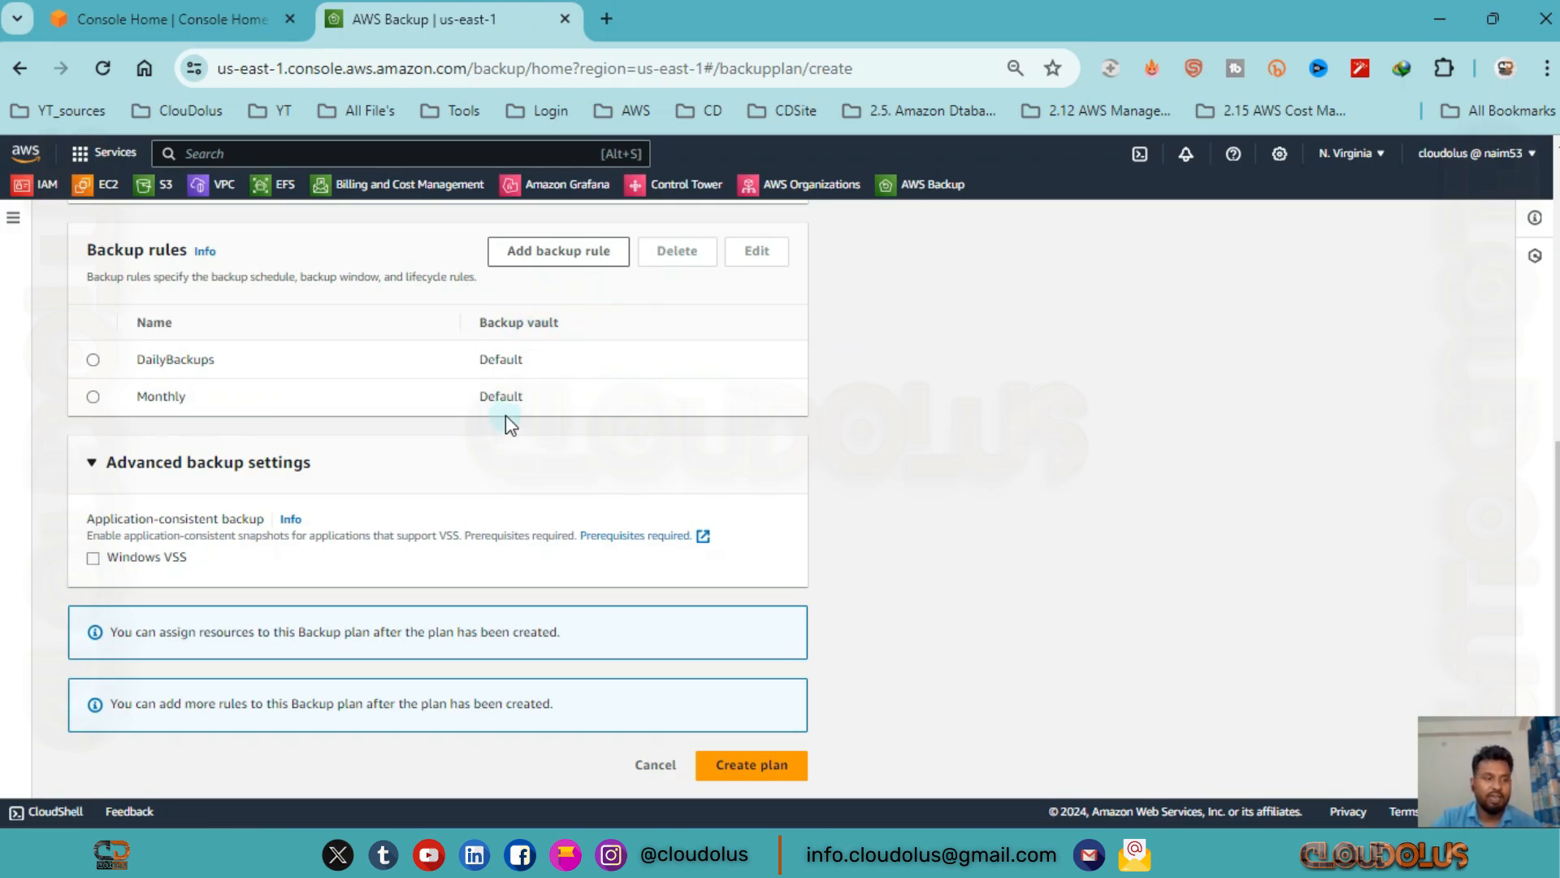
pyautogui.click(95, 359)
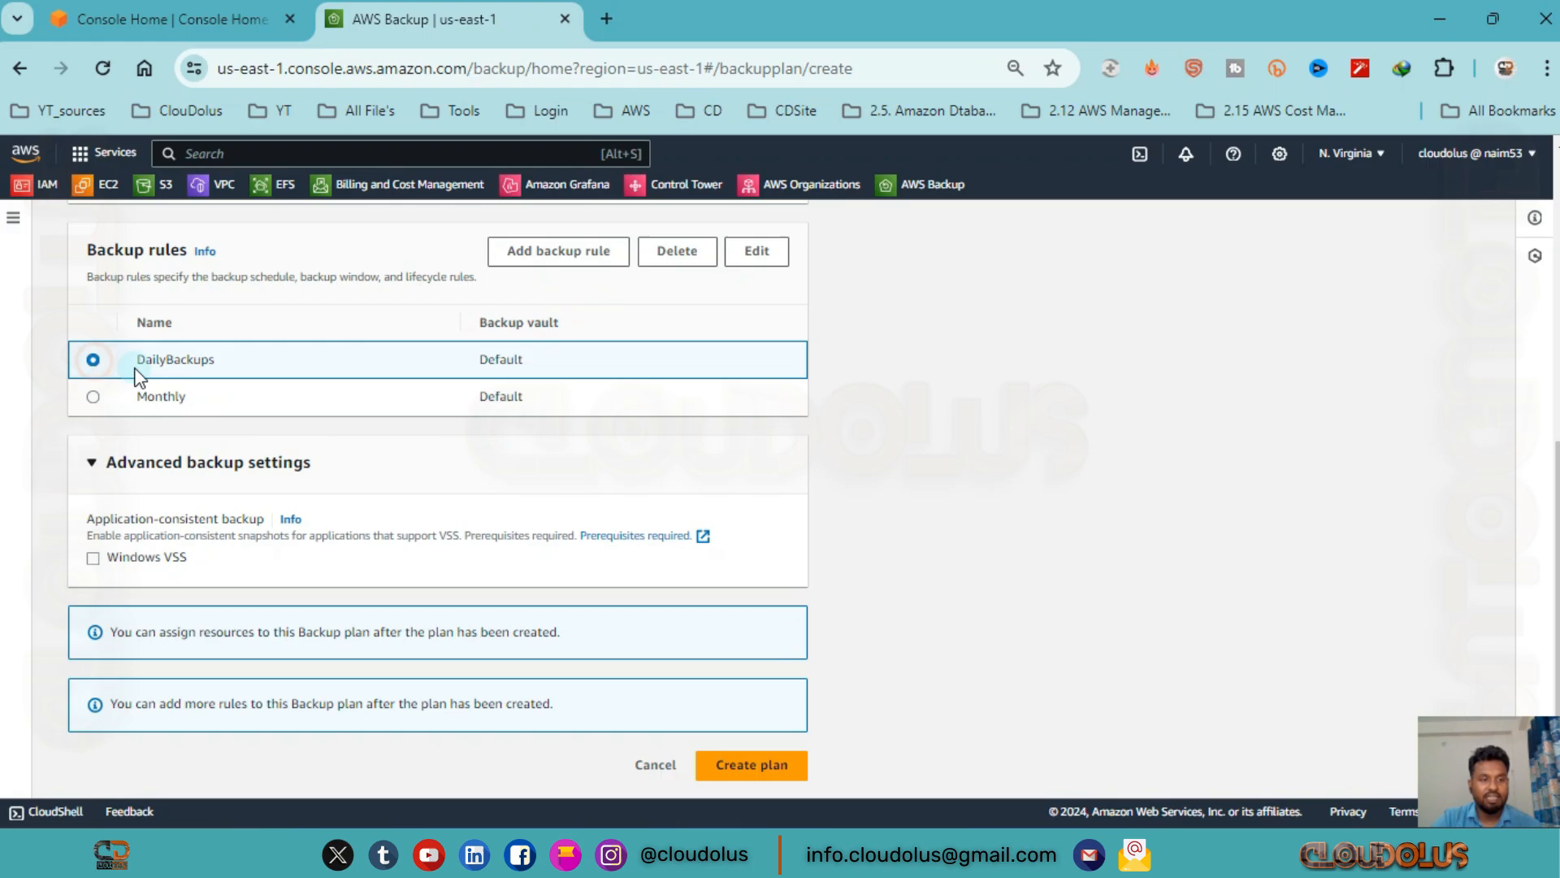
pyautogui.click(194, 362)
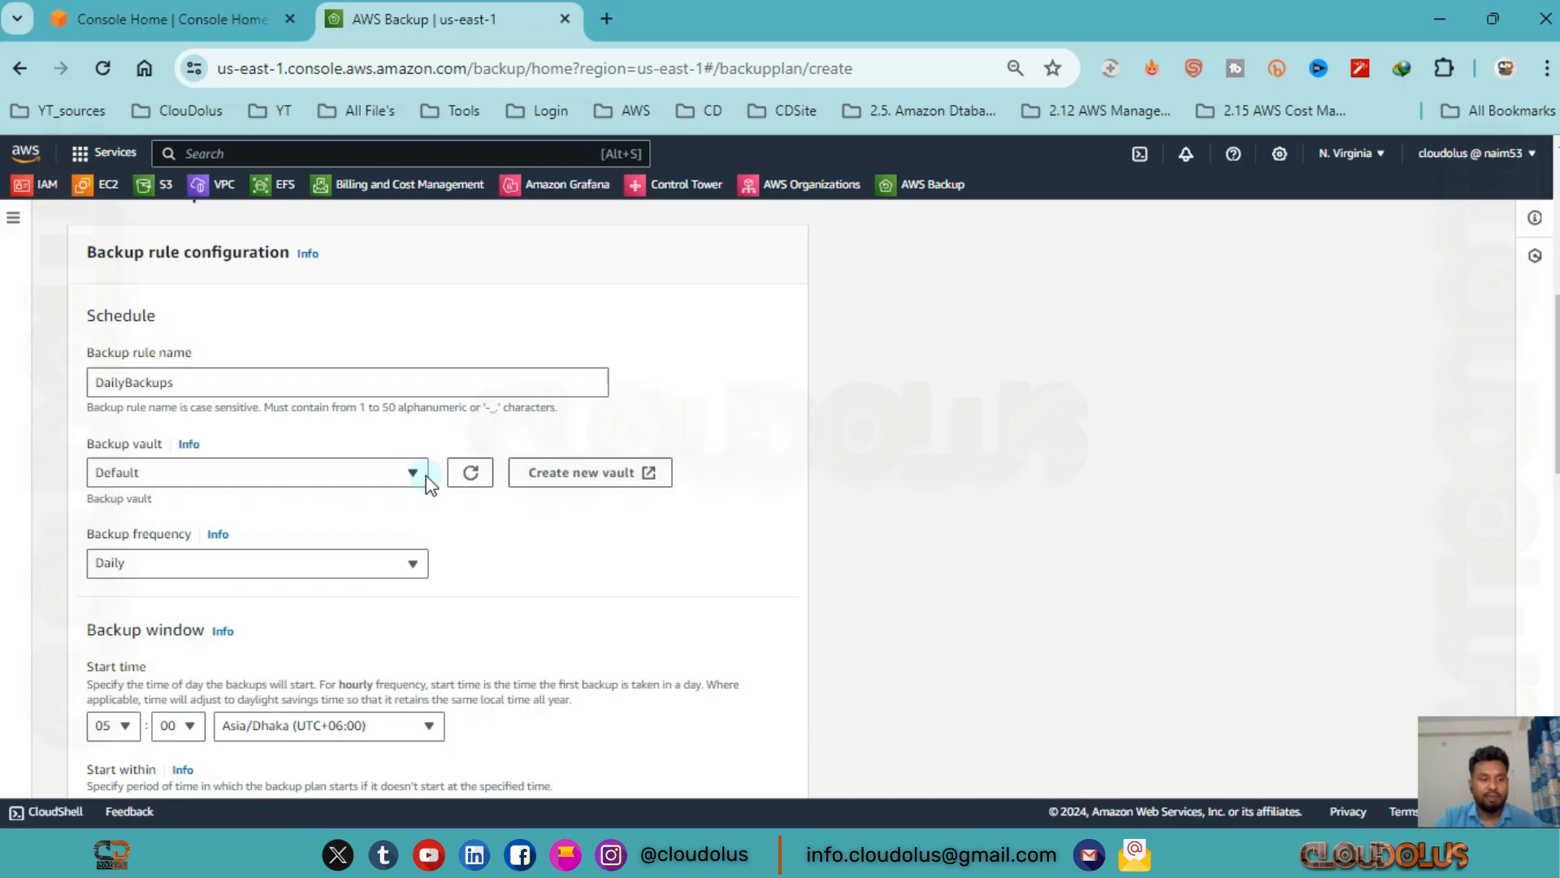
pyautogui.click(367, 485)
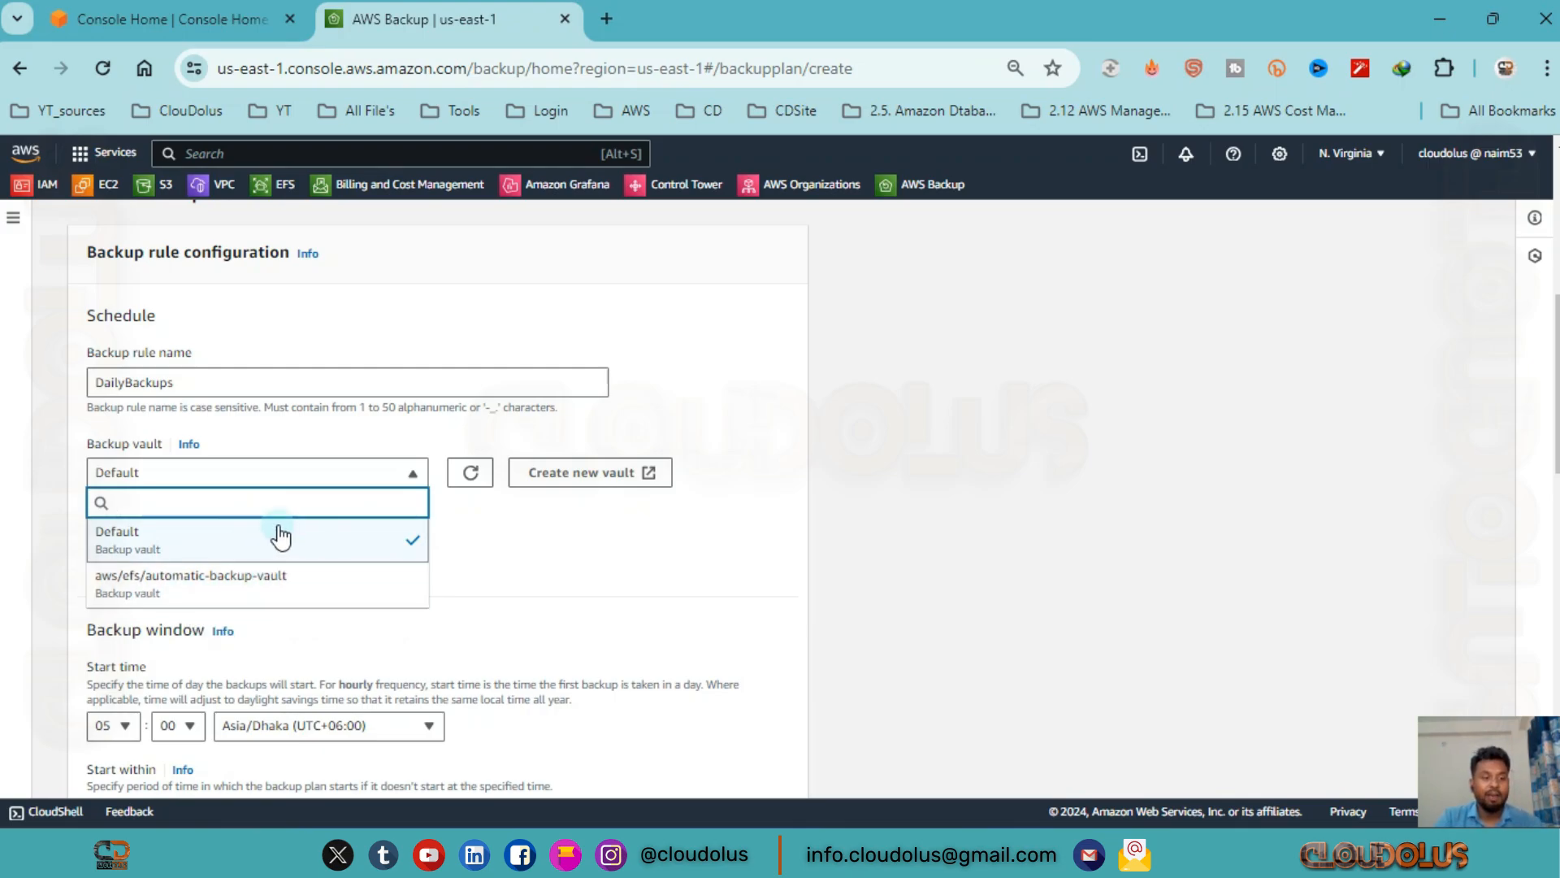
pyautogui.click(322, 544)
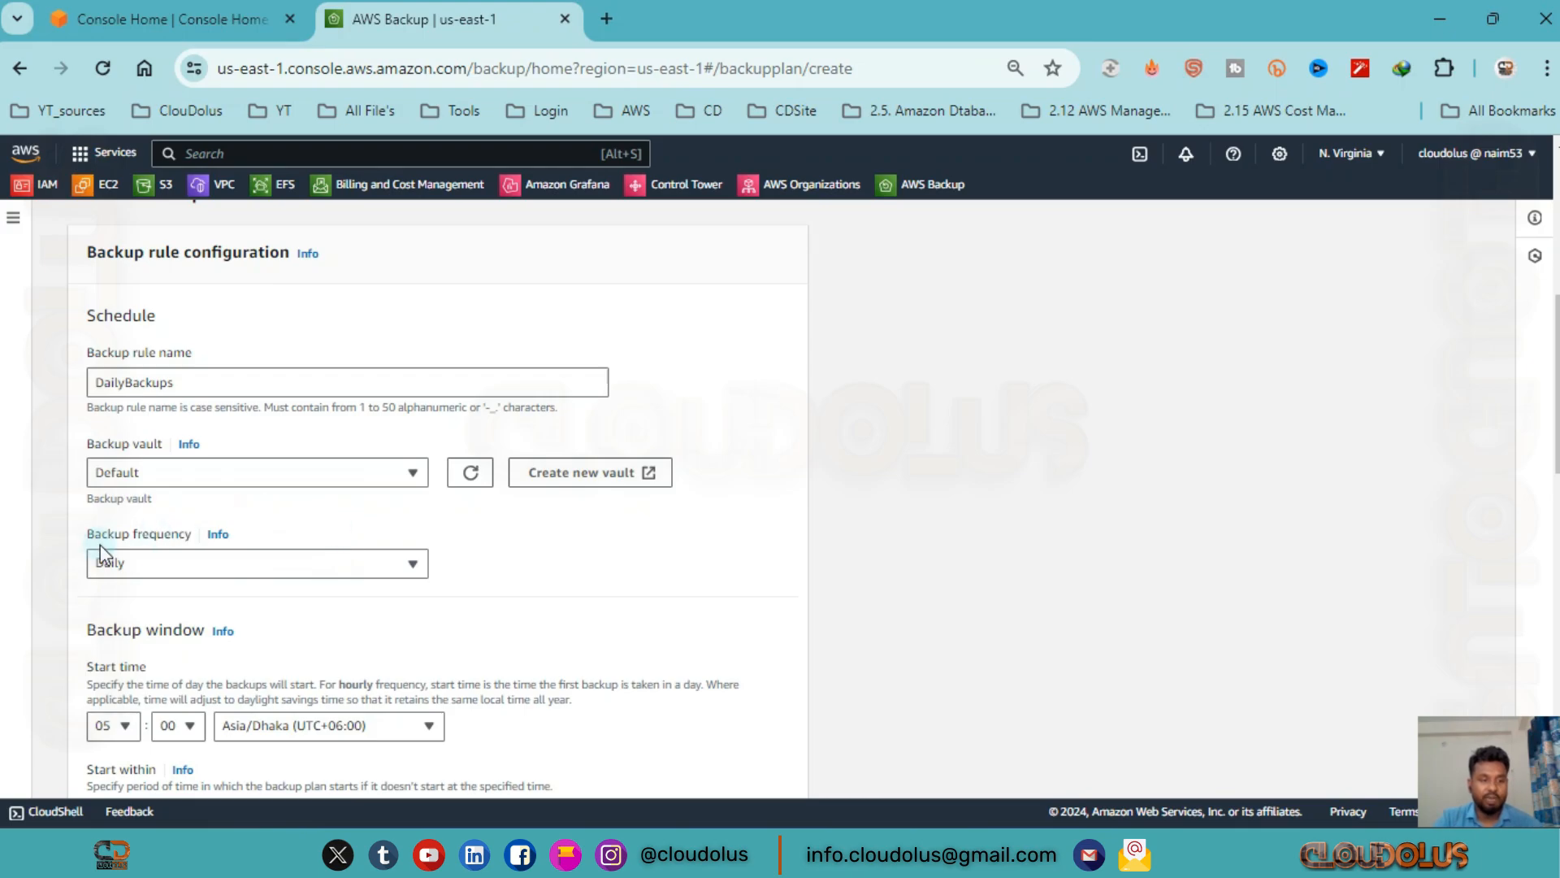
# Review the backup frequency choices and the start time zone choices of the DailyBackups rule.
pyautogui.click(382, 566)
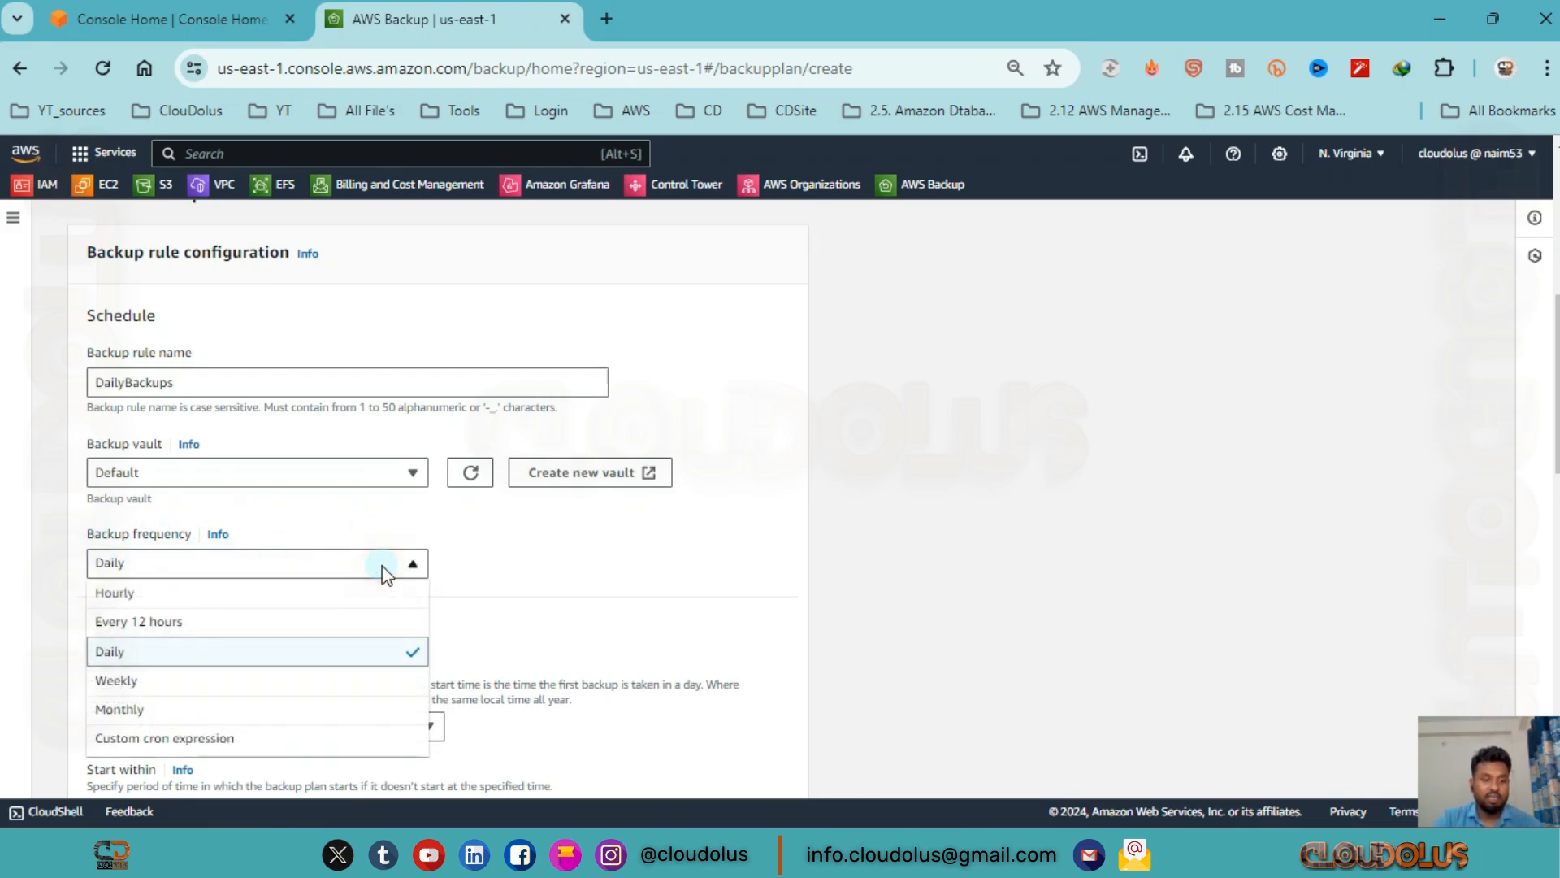
pyautogui.scroll(-3, 237, 613)
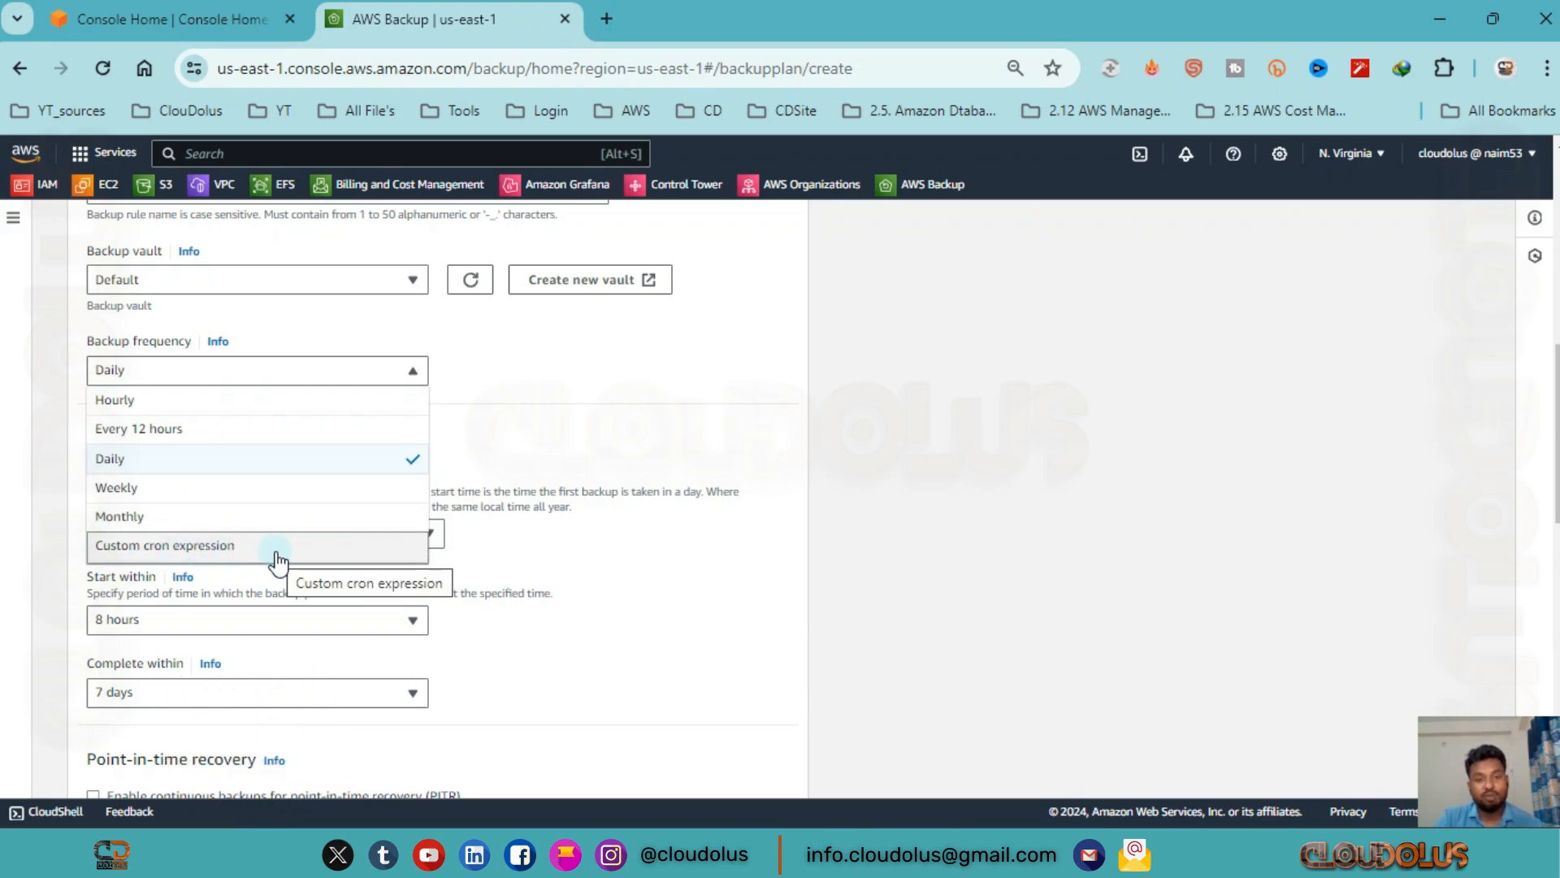
pyautogui.click(376, 368)
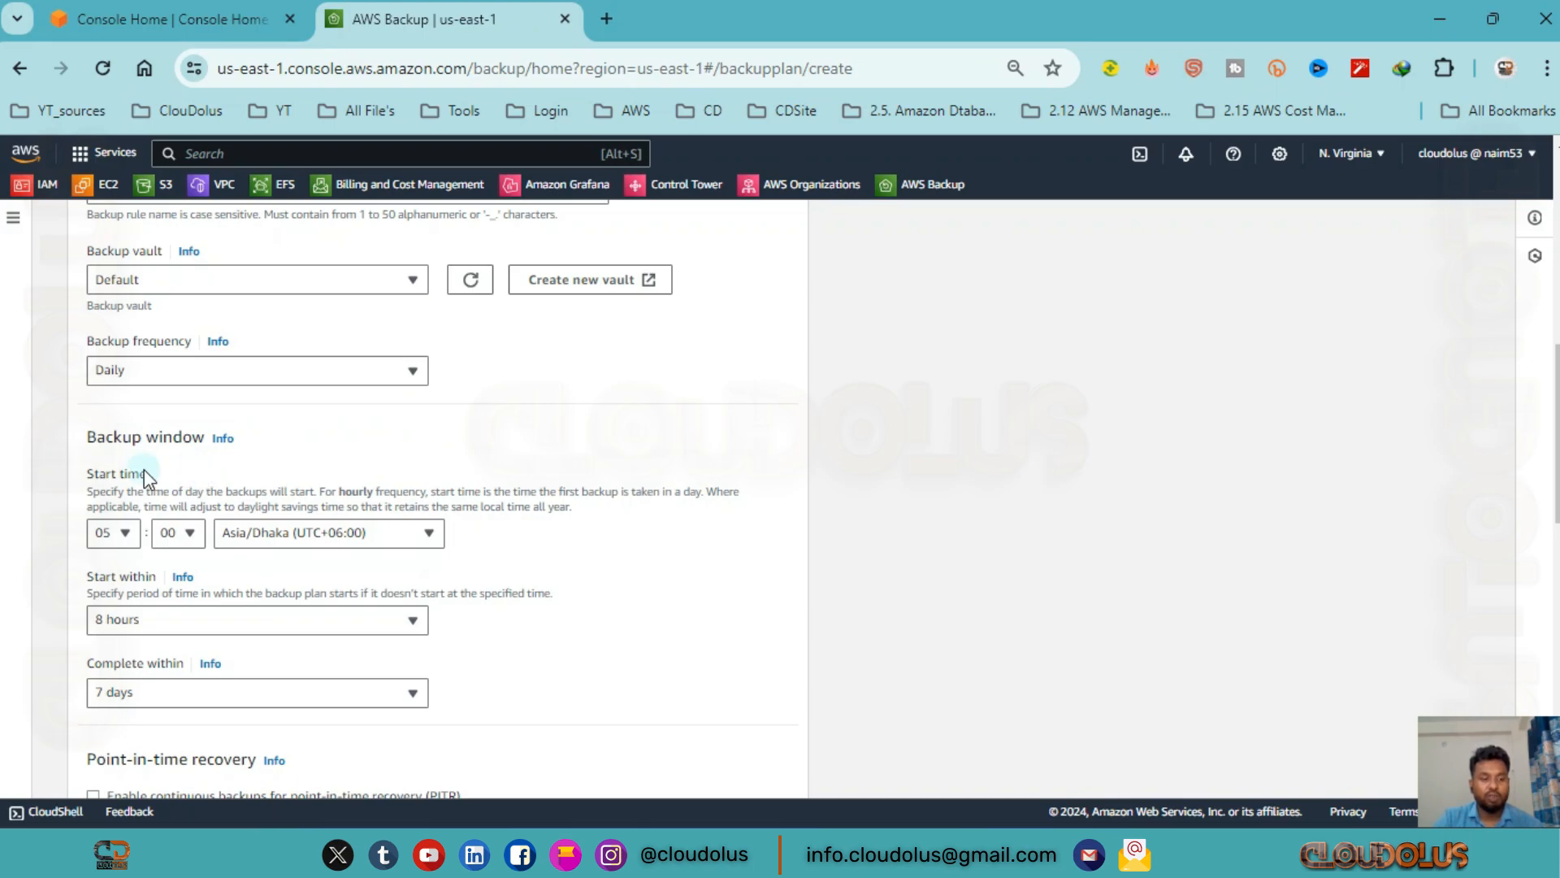
pyautogui.scroll(-2, 109, 499)
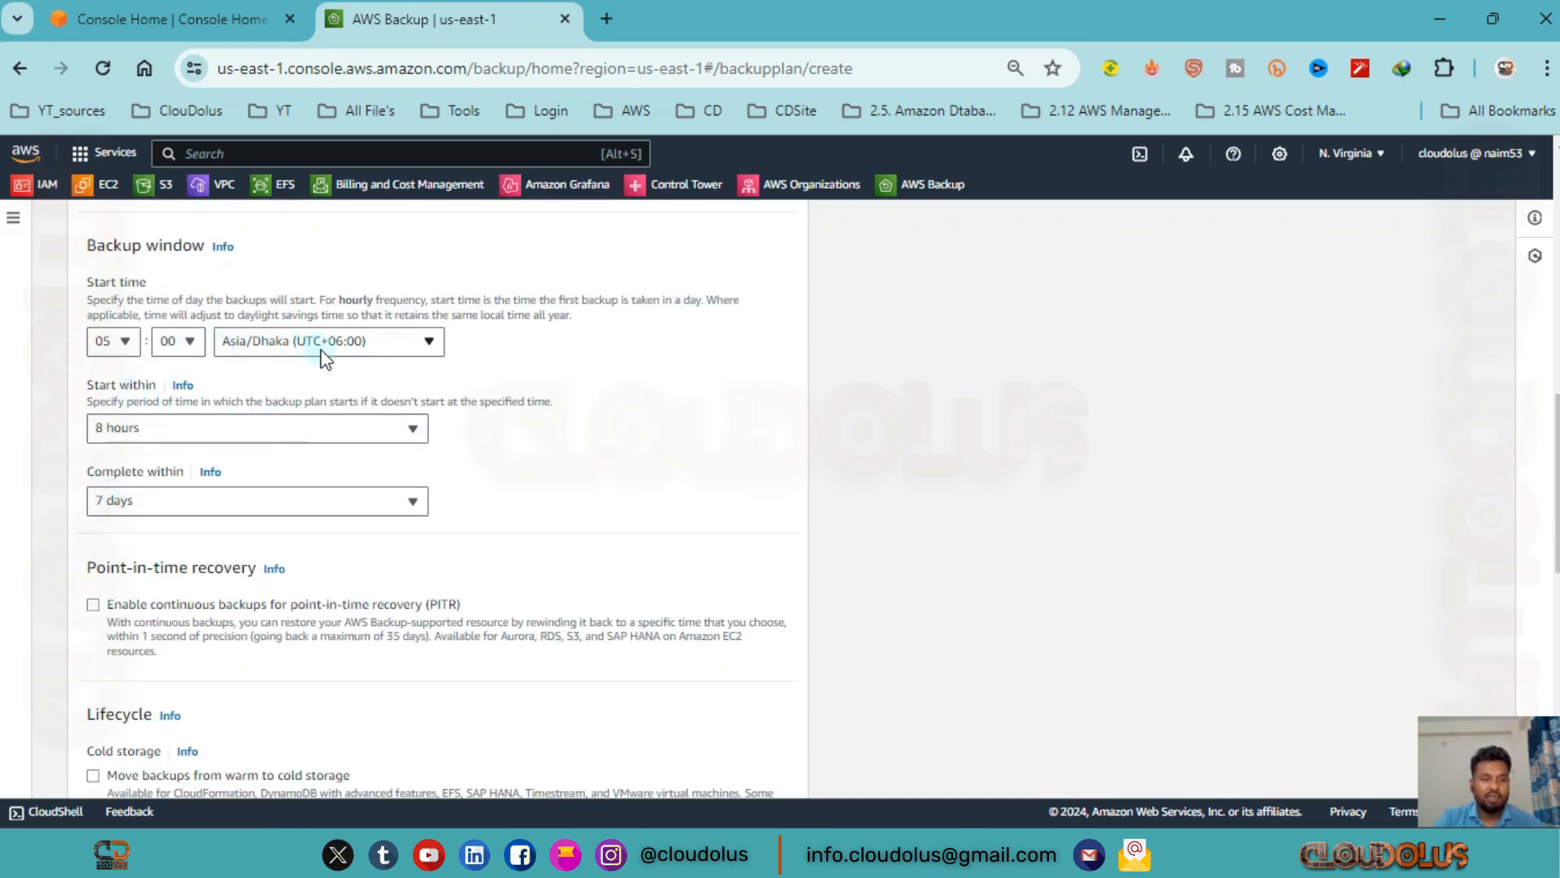
pyautogui.click(390, 359)
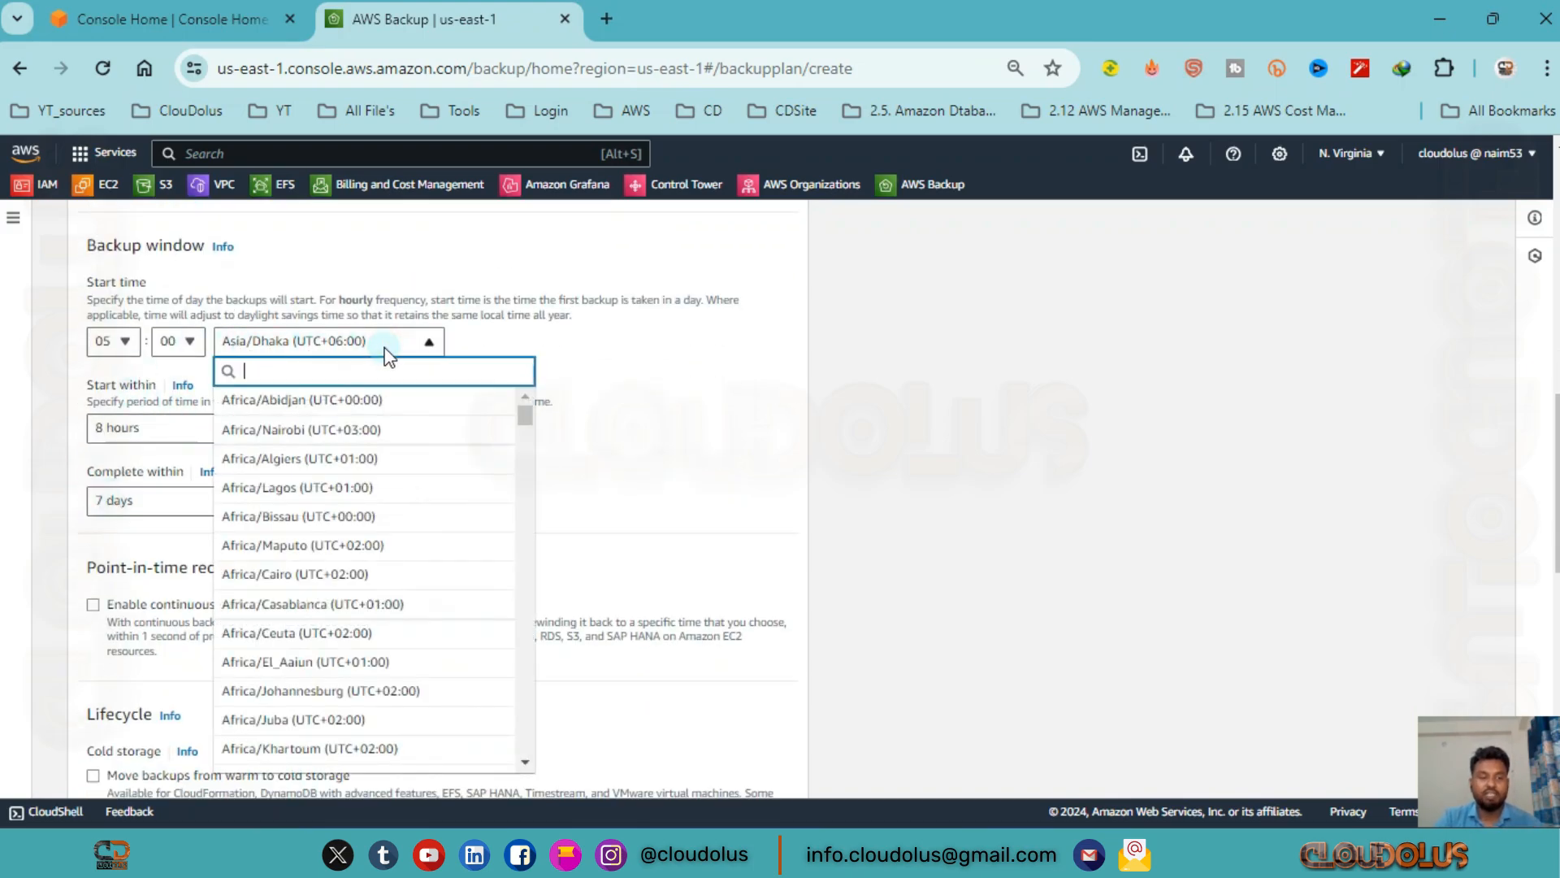
pyautogui.click(383, 344)
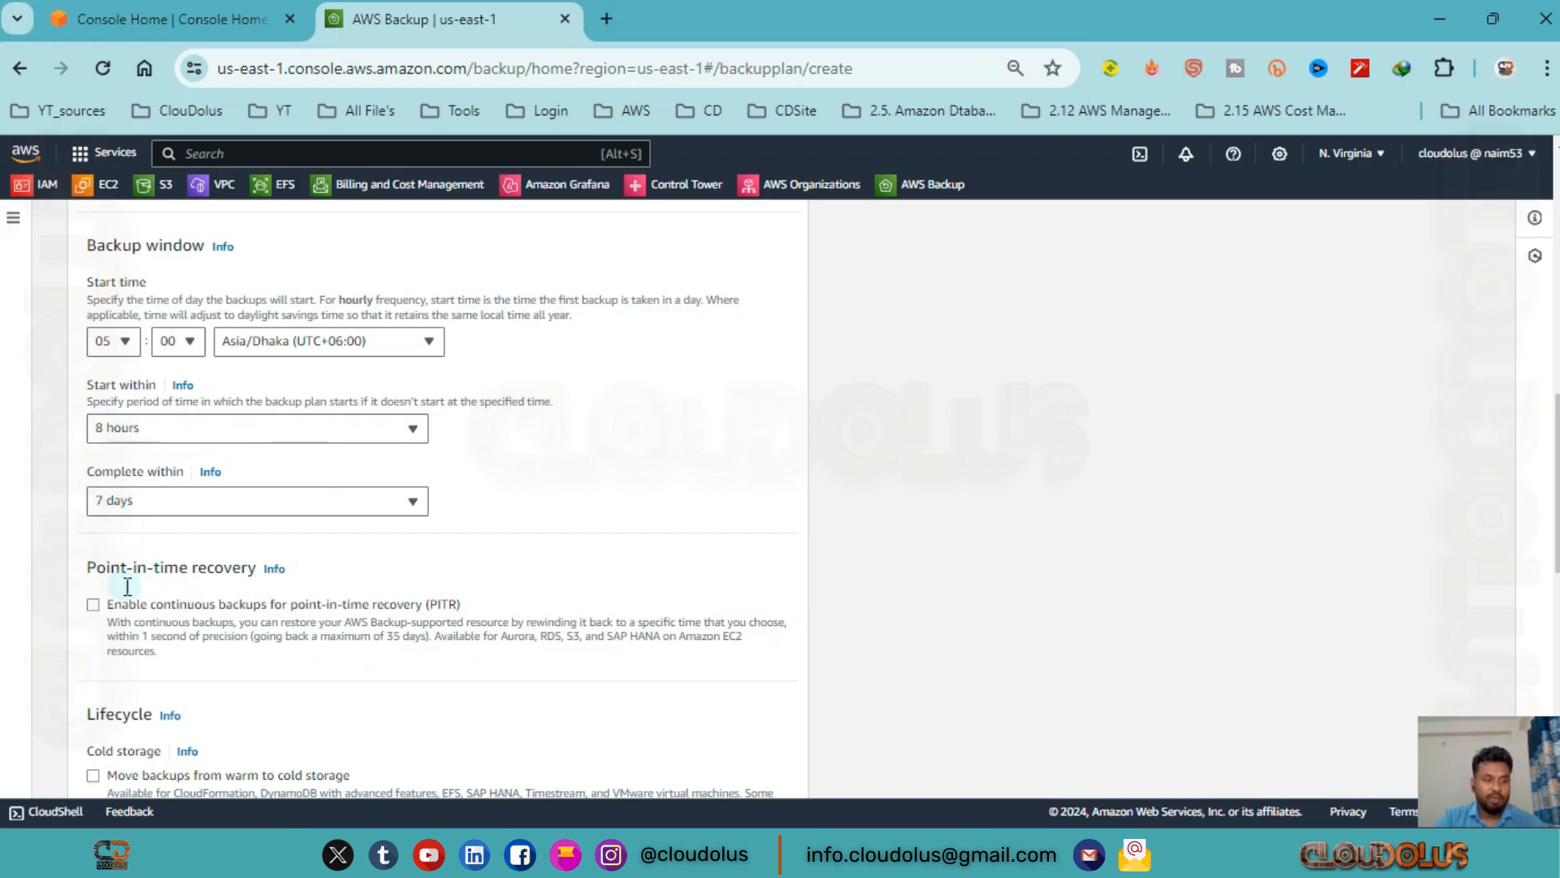
# Try the option for continuous backups with point-in-time recovery, then clear it again.
pyautogui.scroll(-2, 122, 569)
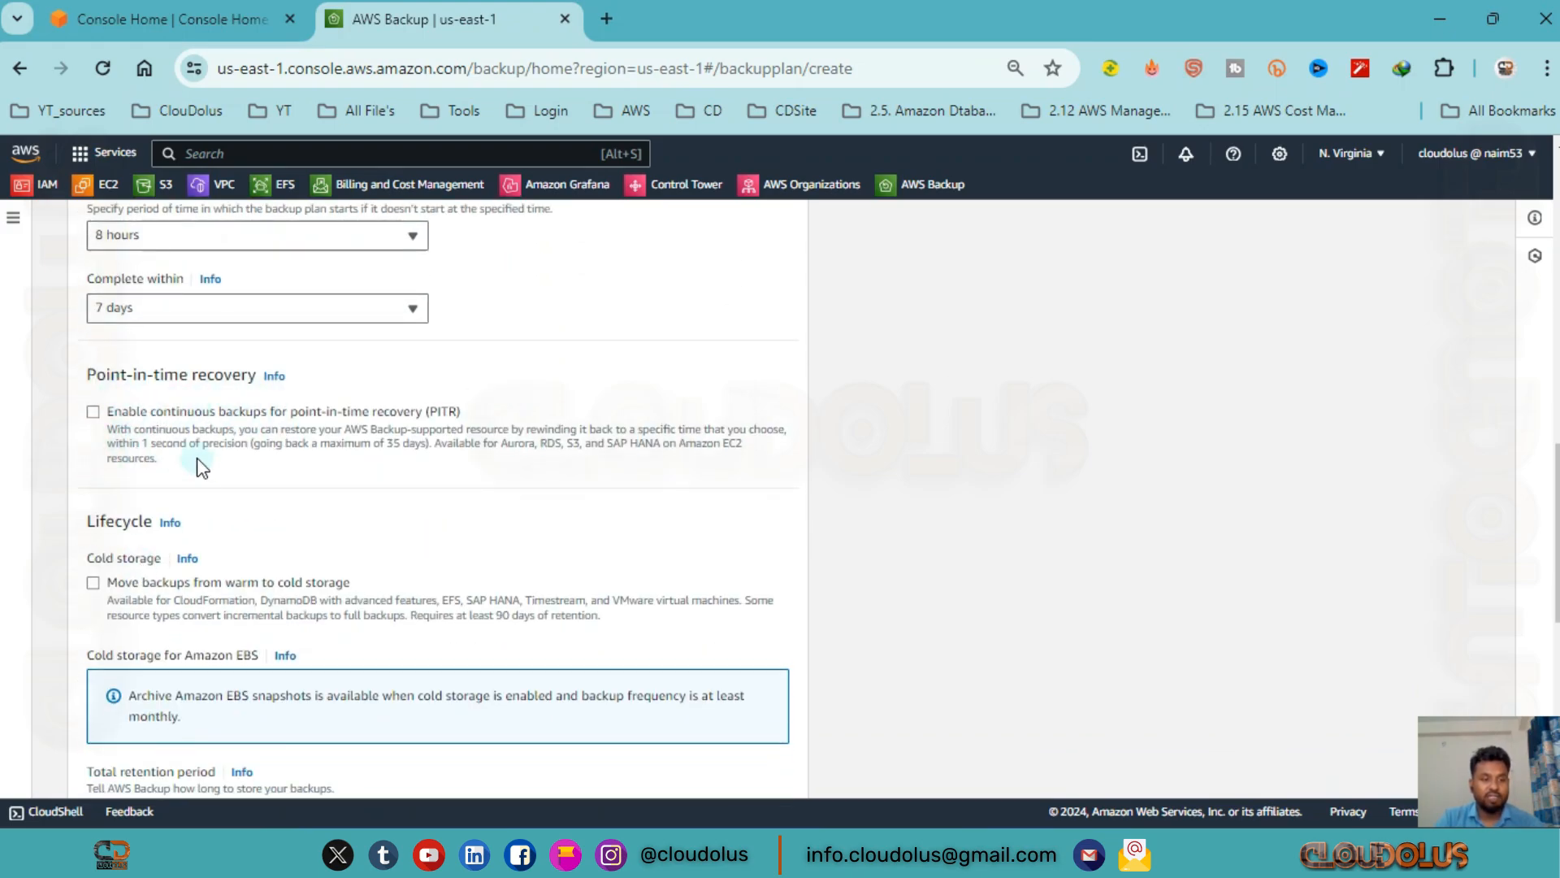
pyautogui.click(92, 414)
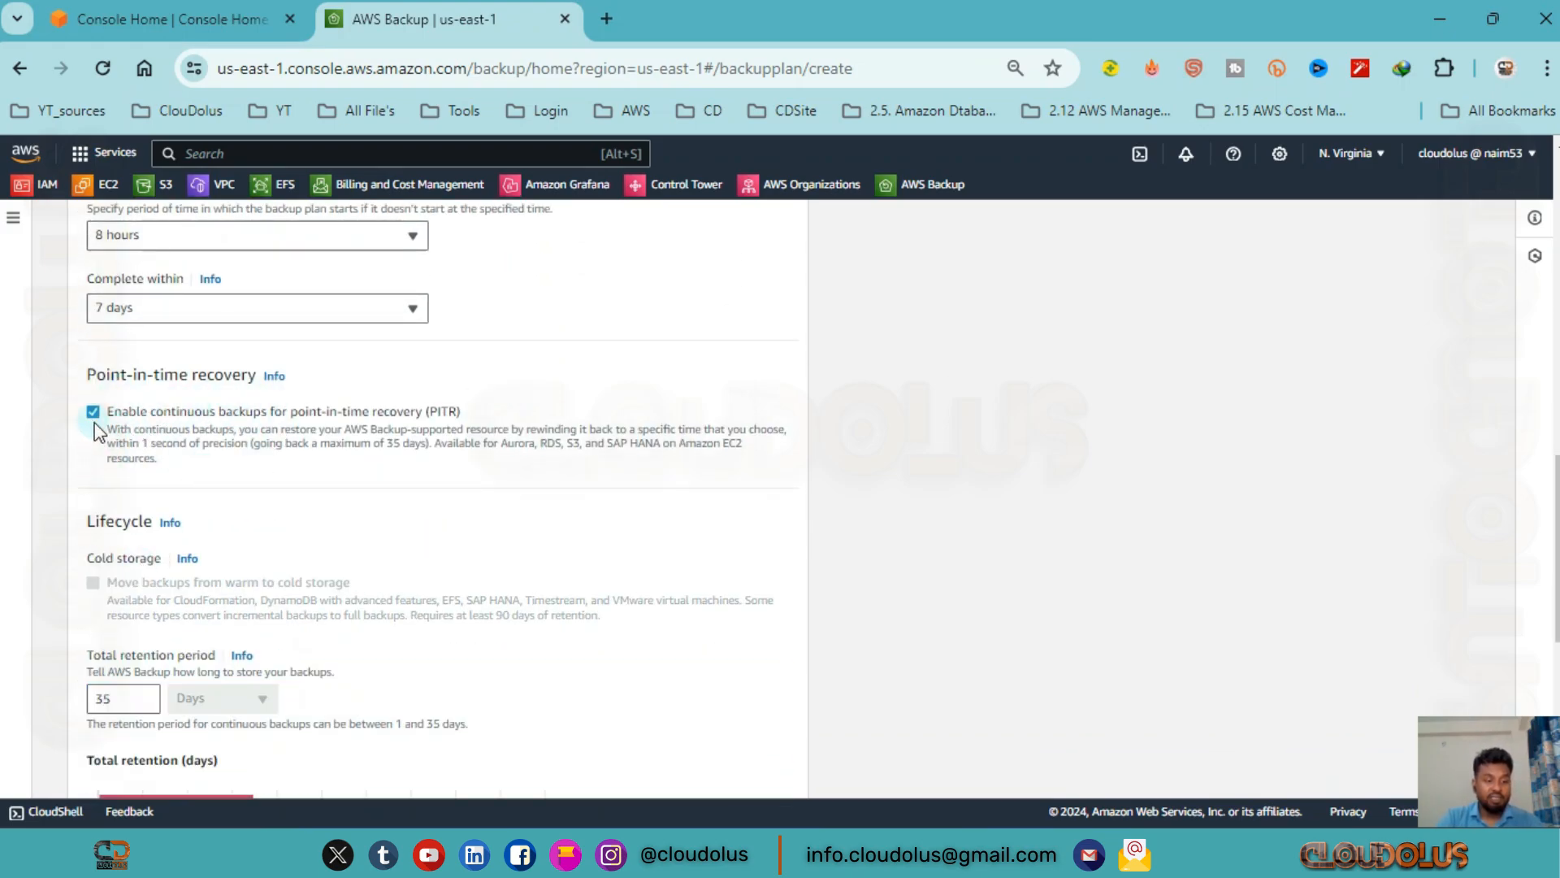
pyautogui.click(94, 428)
pyautogui.click(94, 427)
pyautogui.click(92, 412)
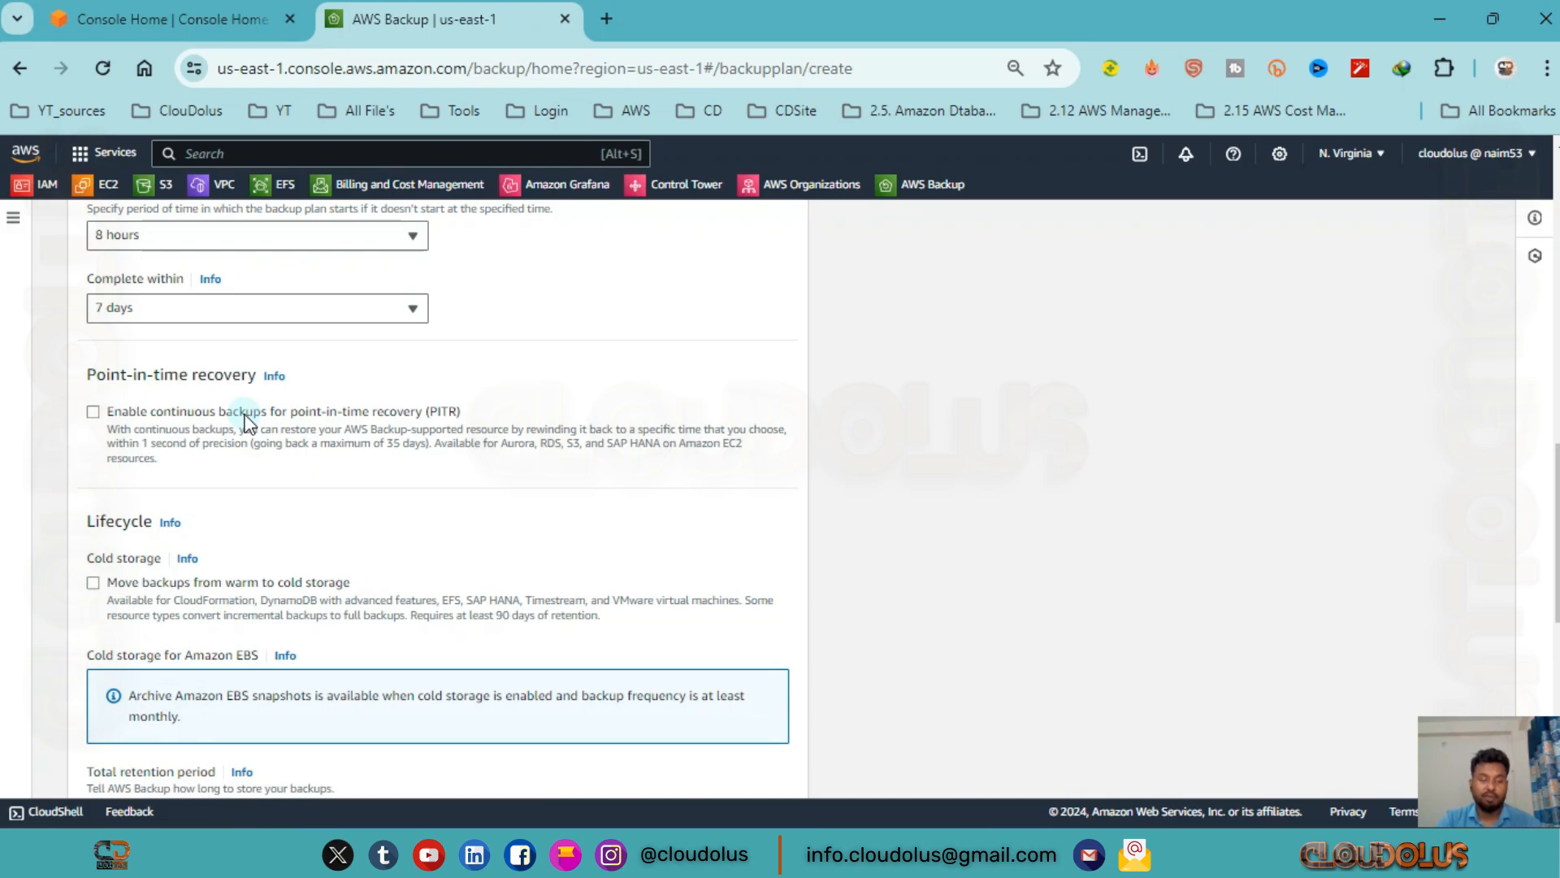
# Examine the rule's point-in-time recovery and lifecycle settings, including cold storage and total retention period.
pyautogui.scroll(-2, 242, 406)
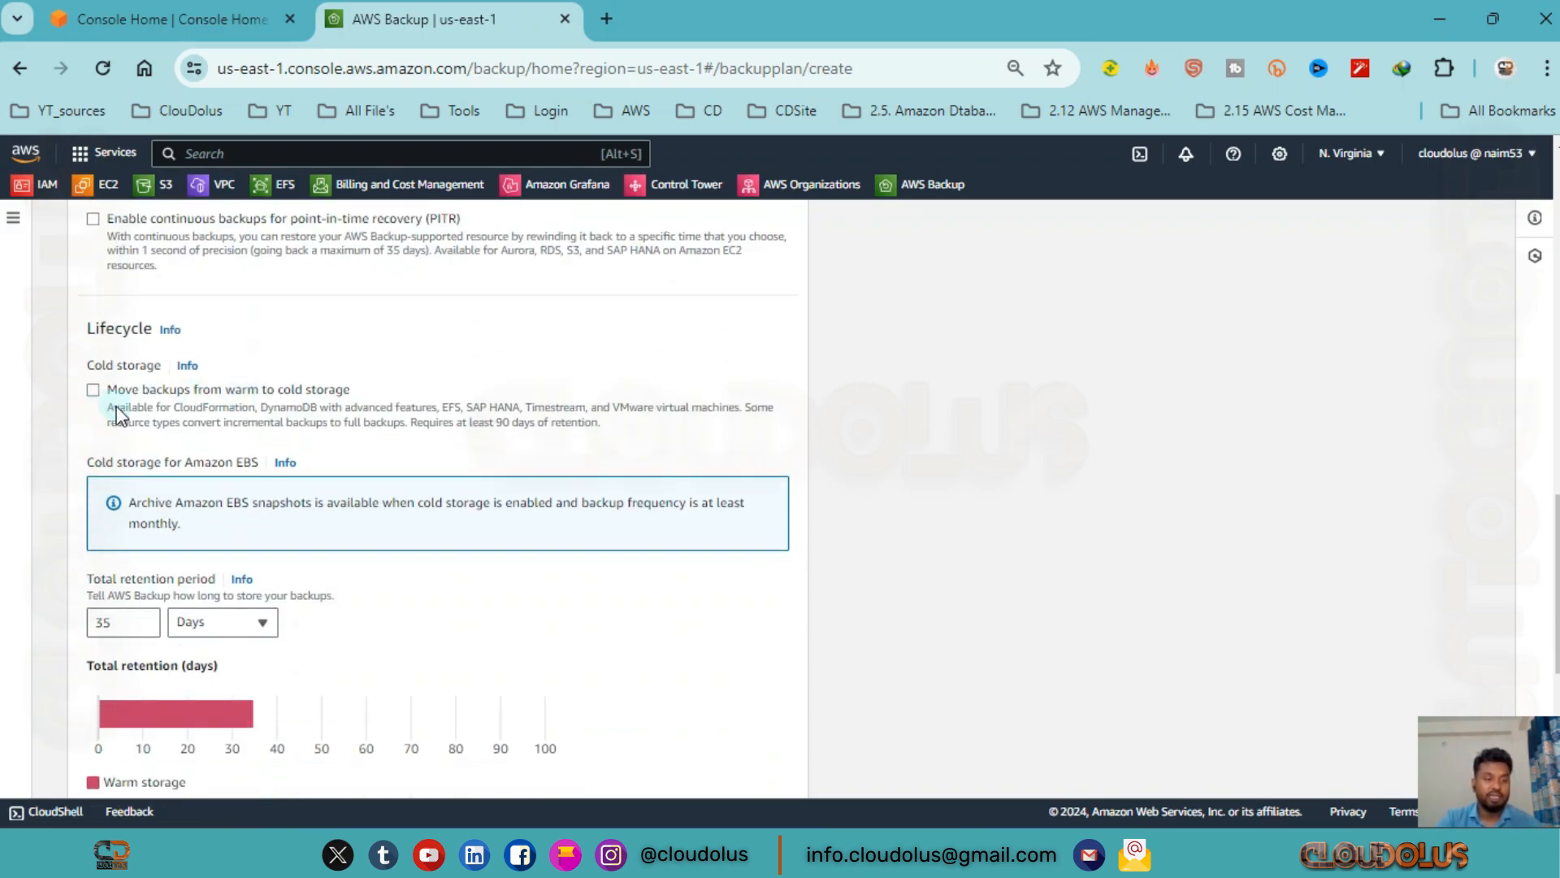
pyautogui.scroll(2, 174, 387)
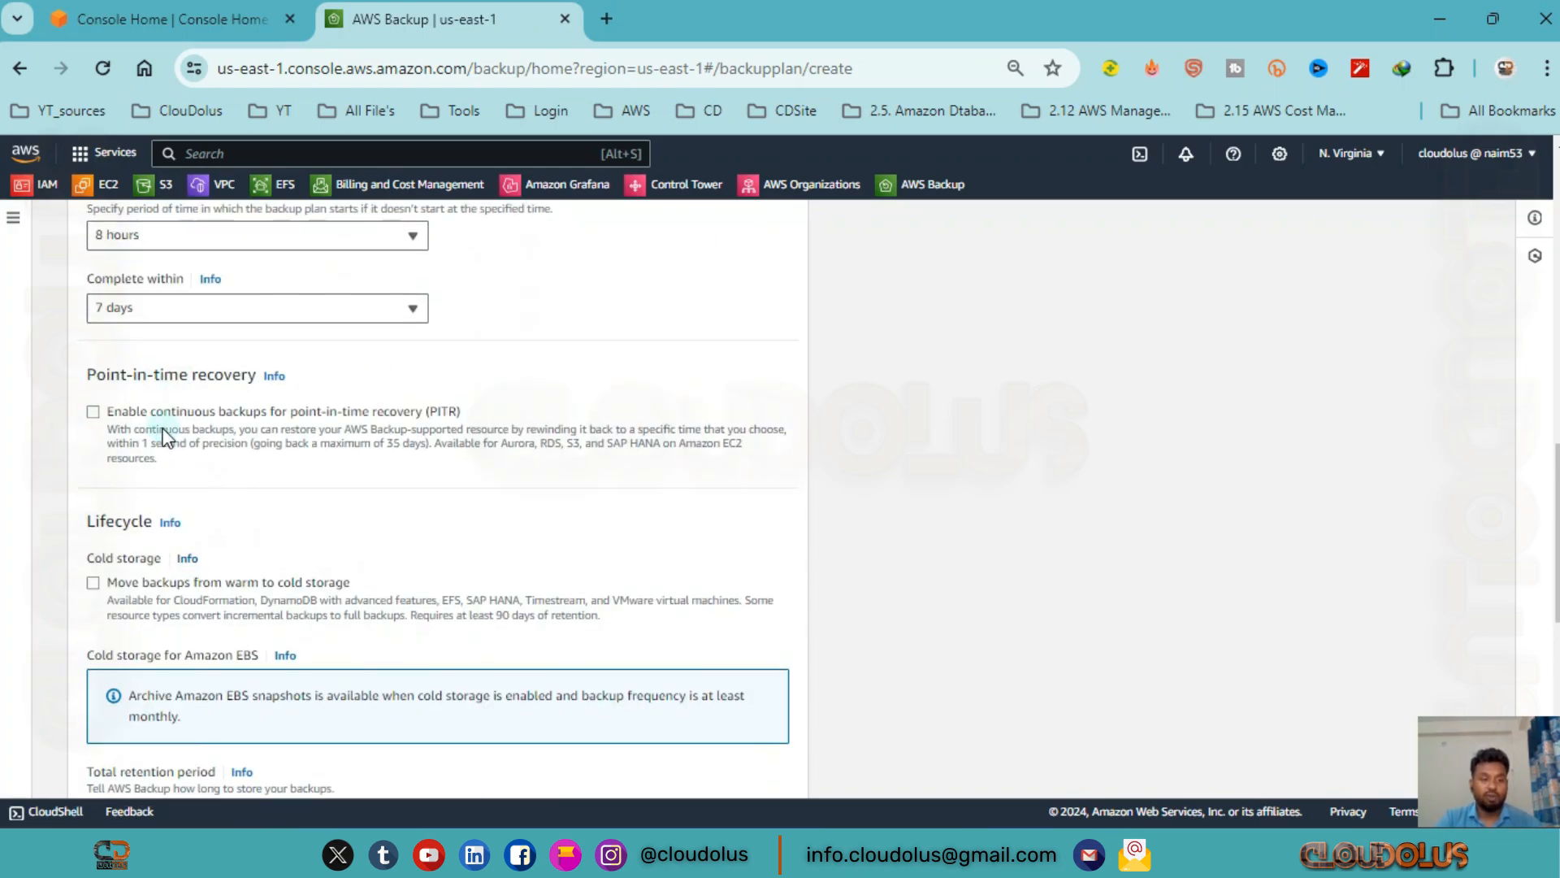
pyautogui.scroll(-2, 163, 524)
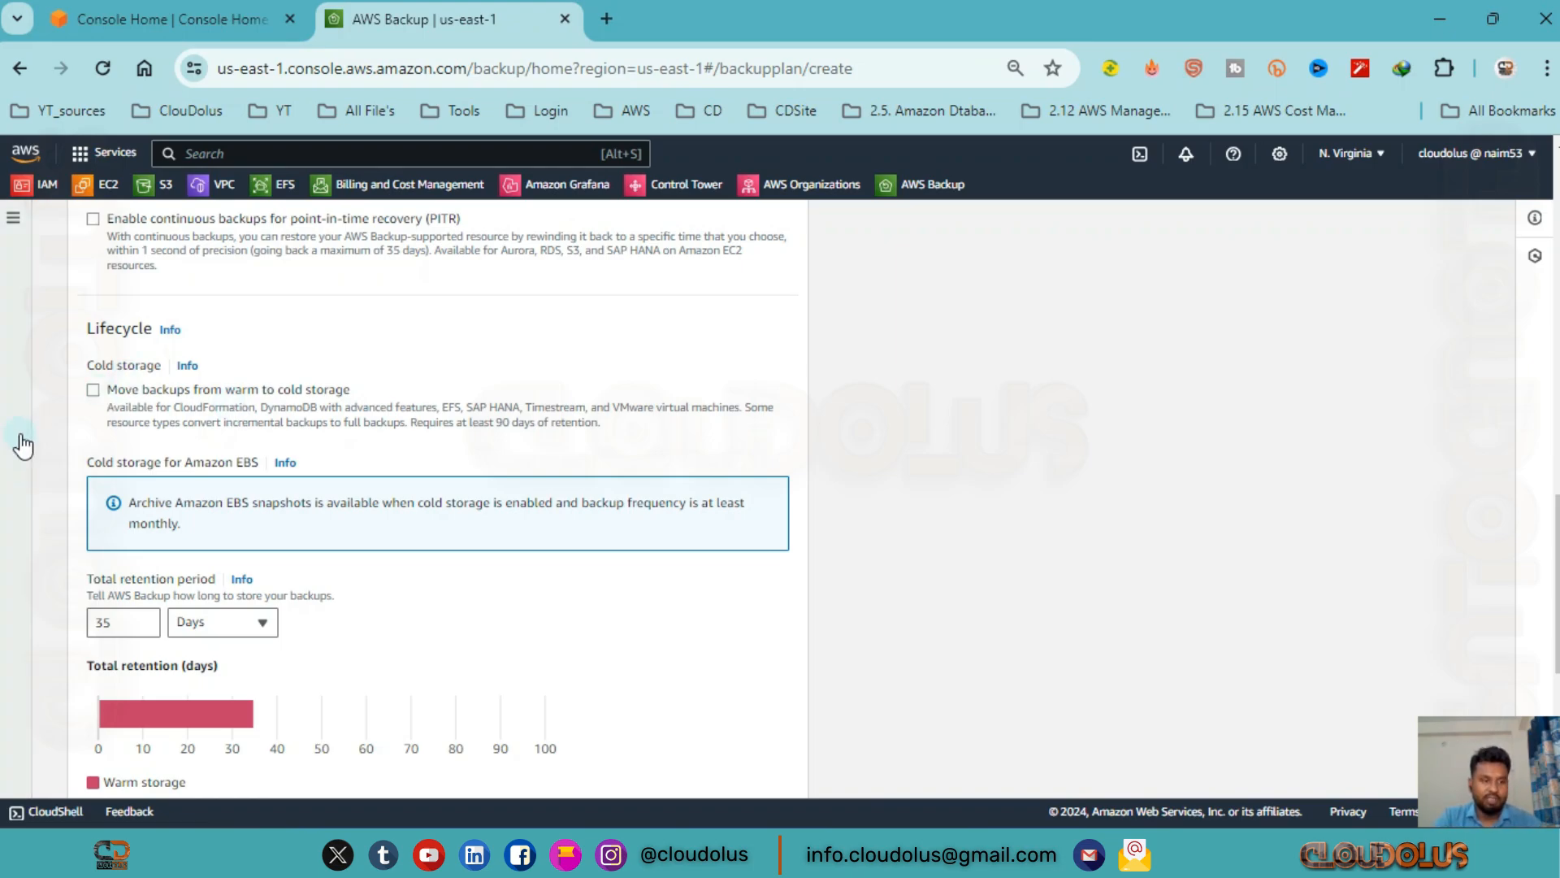
# Turn on moving backups from warm to cold storage and set the DailyBackups rule's total retention period to 1 month.
pyautogui.click(92, 390)
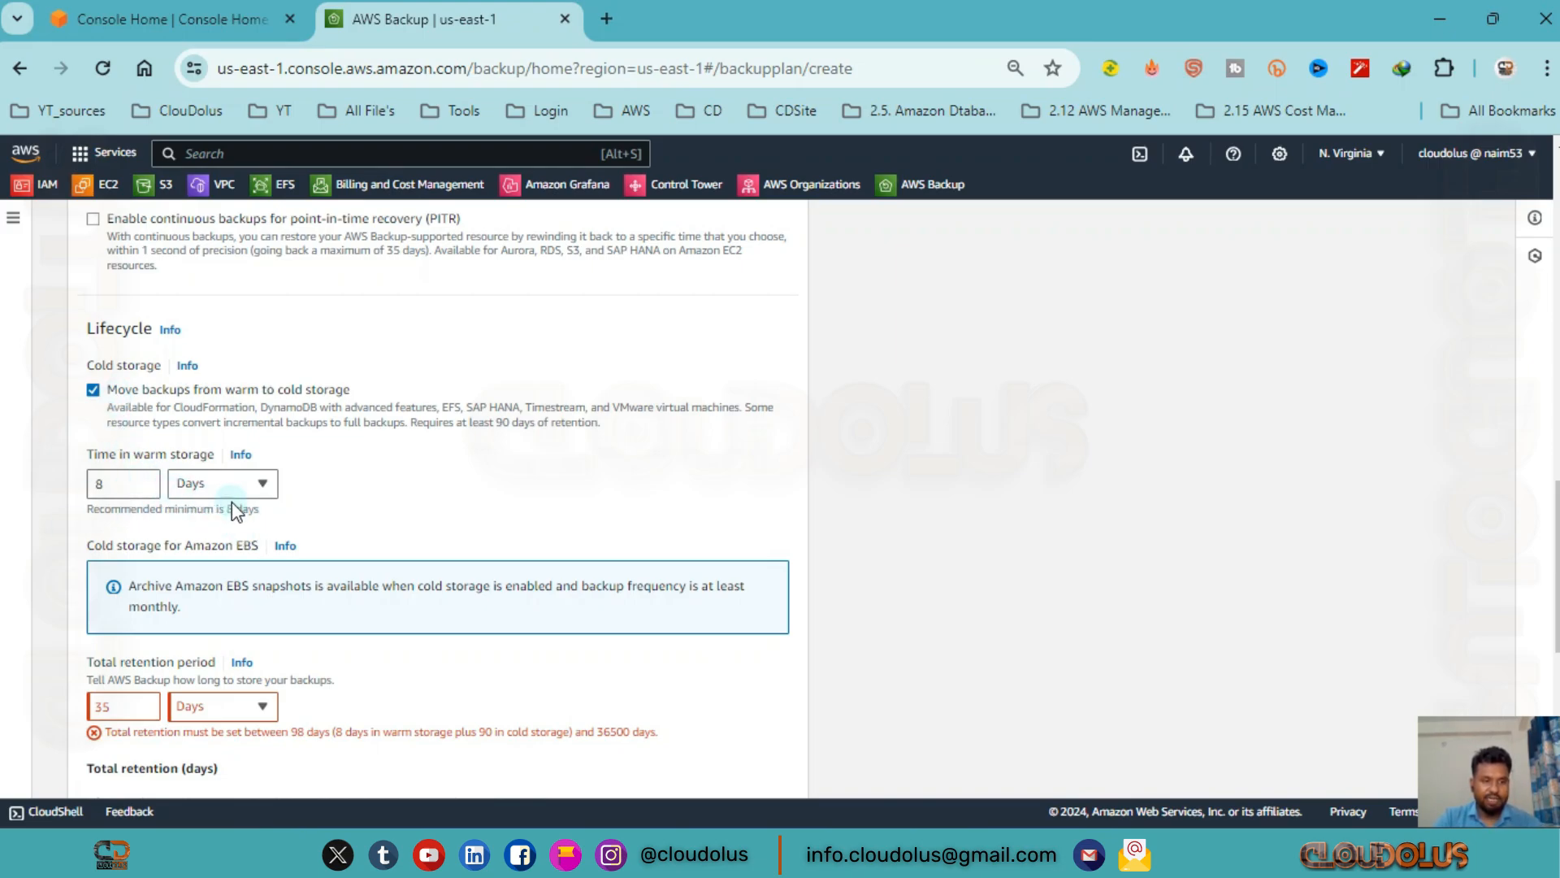
pyautogui.scroll(-2, 254, 585)
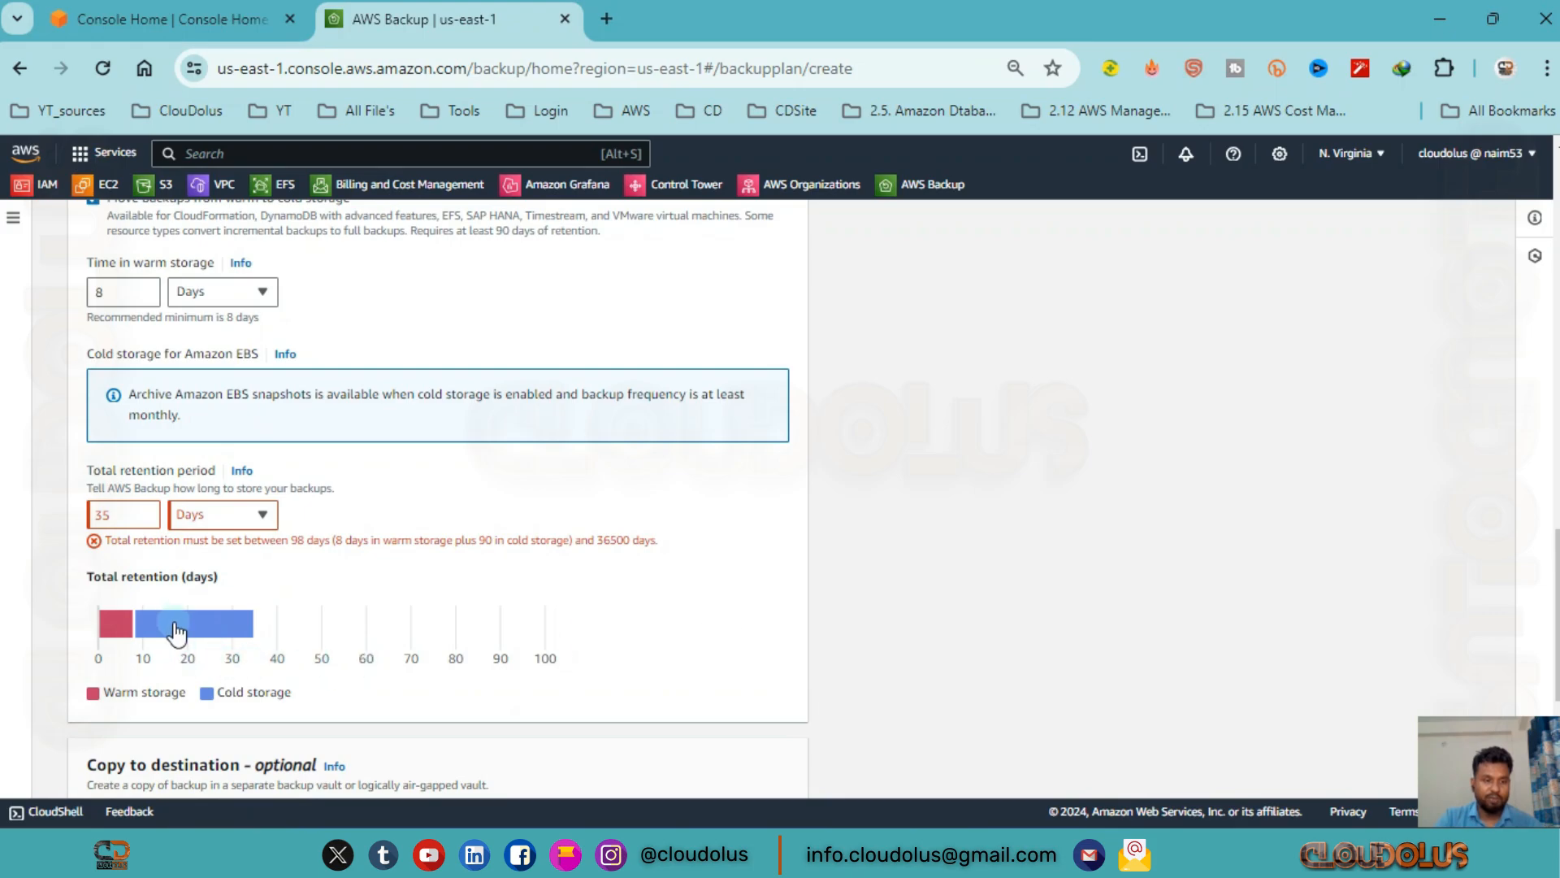
pyautogui.click(244, 514)
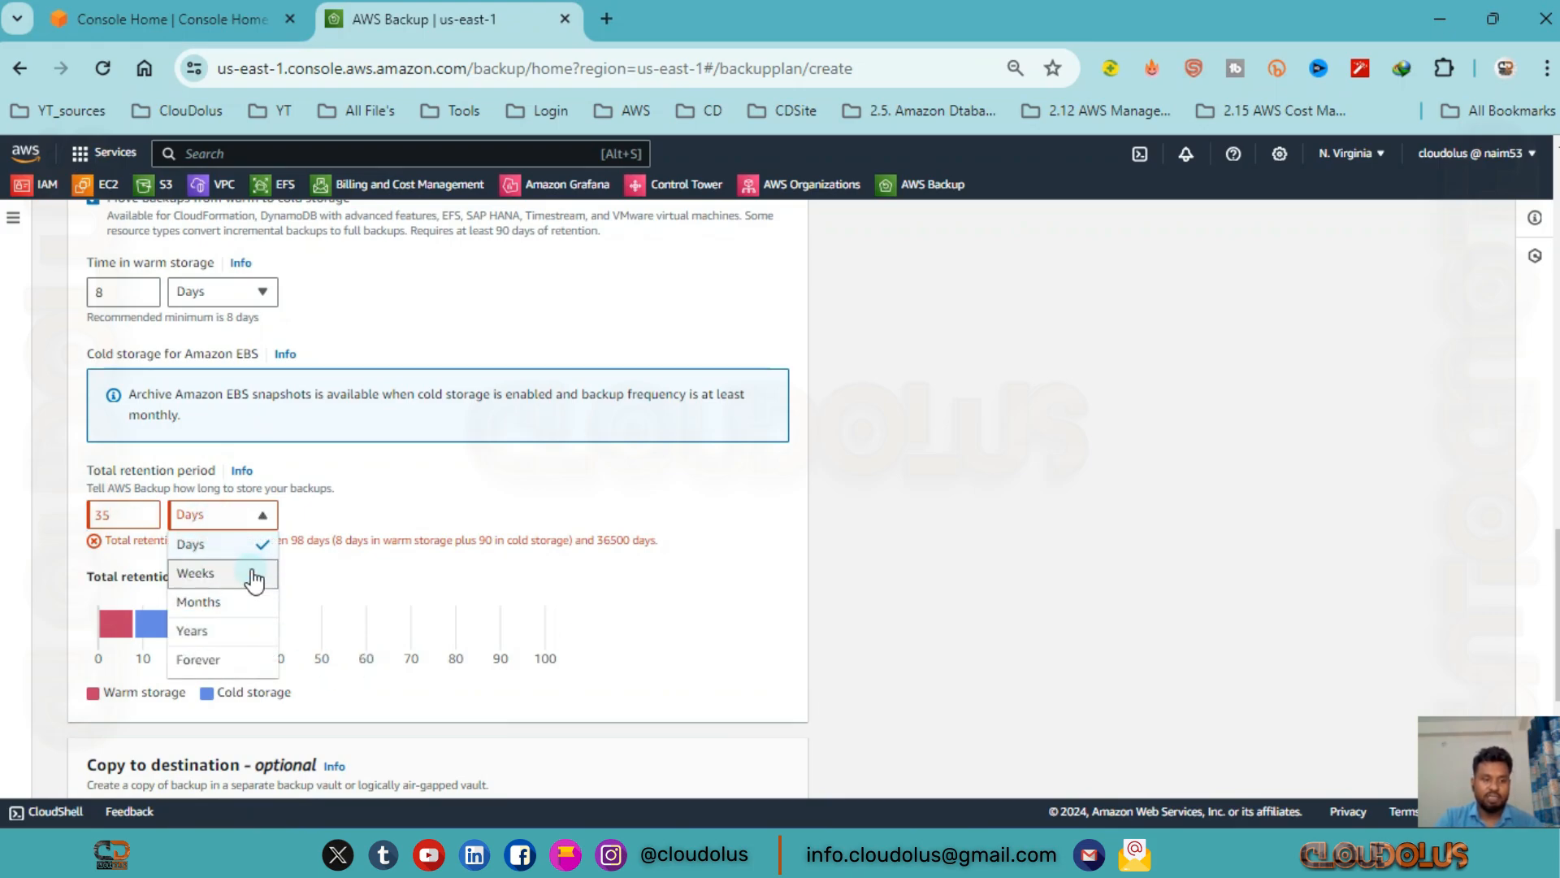
pyautogui.click(254, 575)
pyautogui.click(238, 515)
pyautogui.click(237, 601)
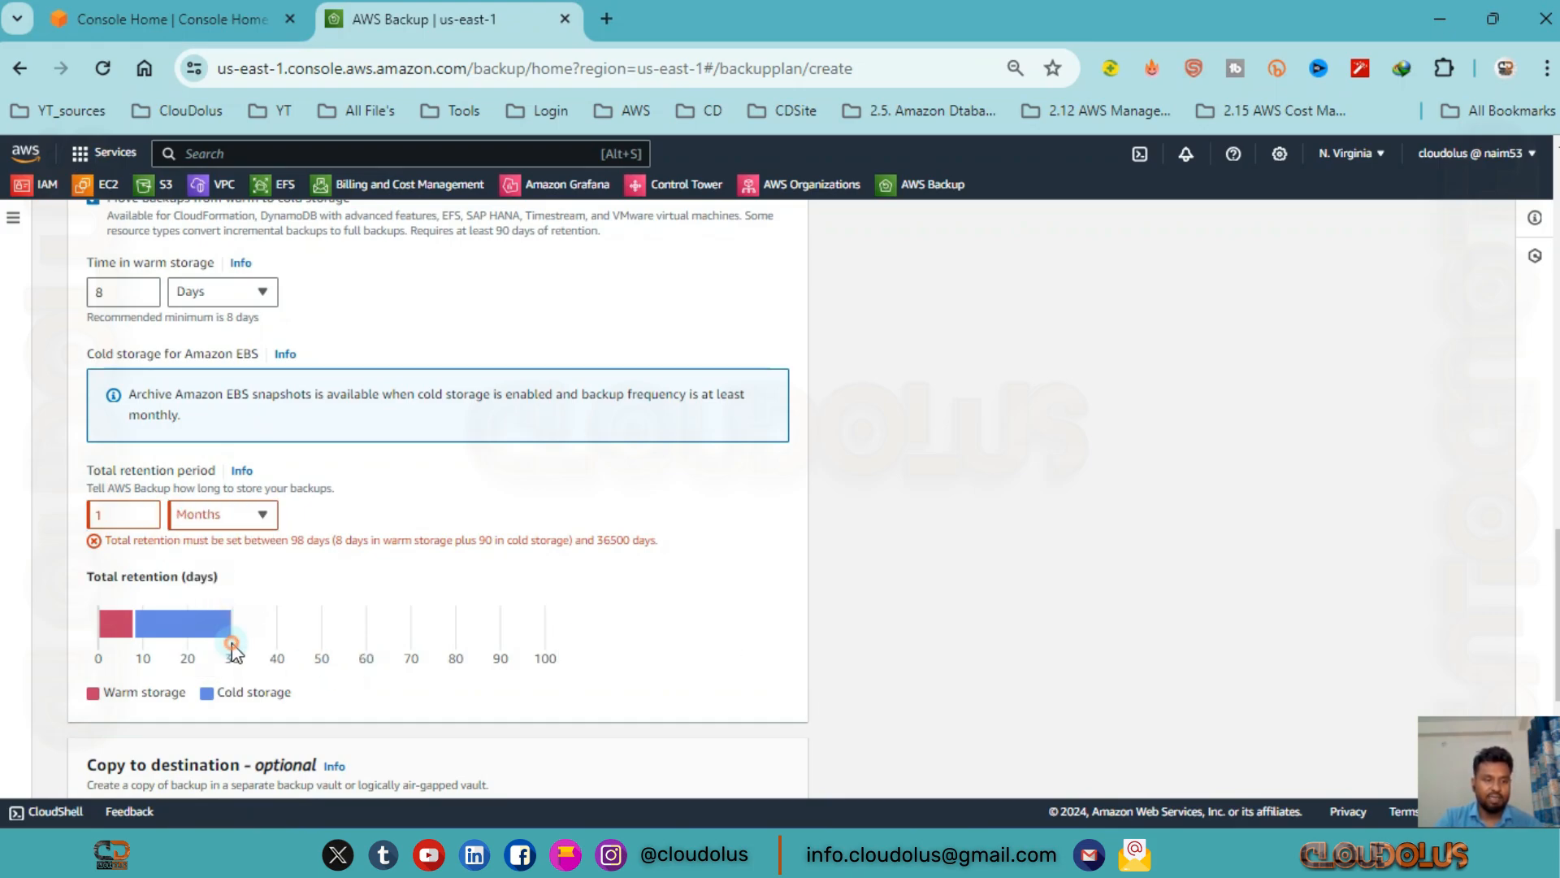
# Turn off moving backups from warm to cold storage for the DailyBackups rule.
pyautogui.click(254, 513)
pyautogui.scroll(2, 232, 448)
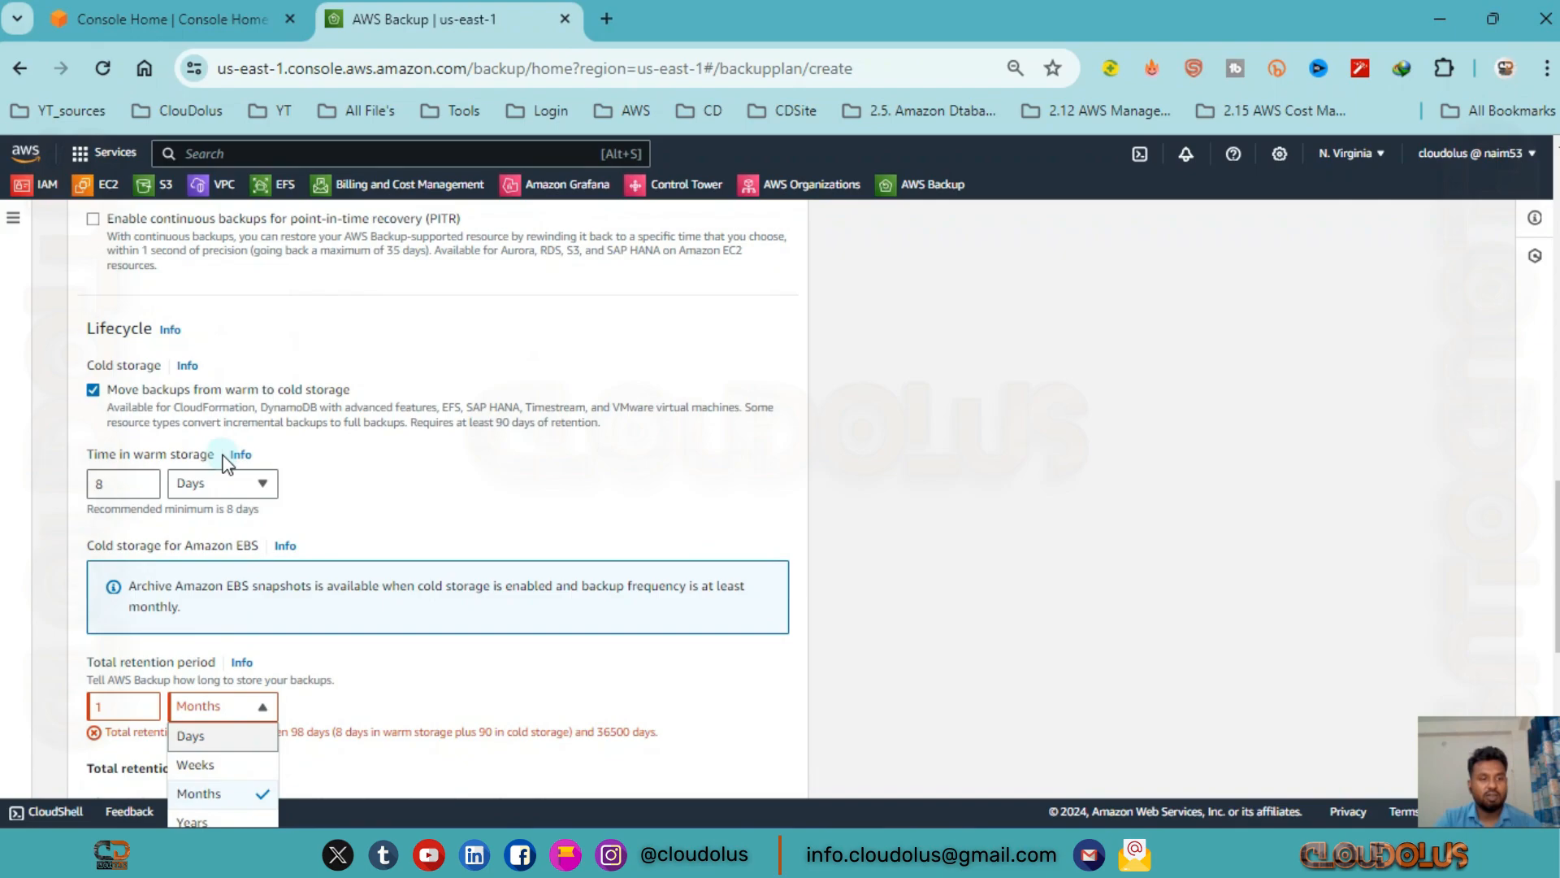
pyautogui.click(94, 390)
# Review the destination Region choices for backup copies without choosing one.
pyautogui.scroll(-5, 237, 499)
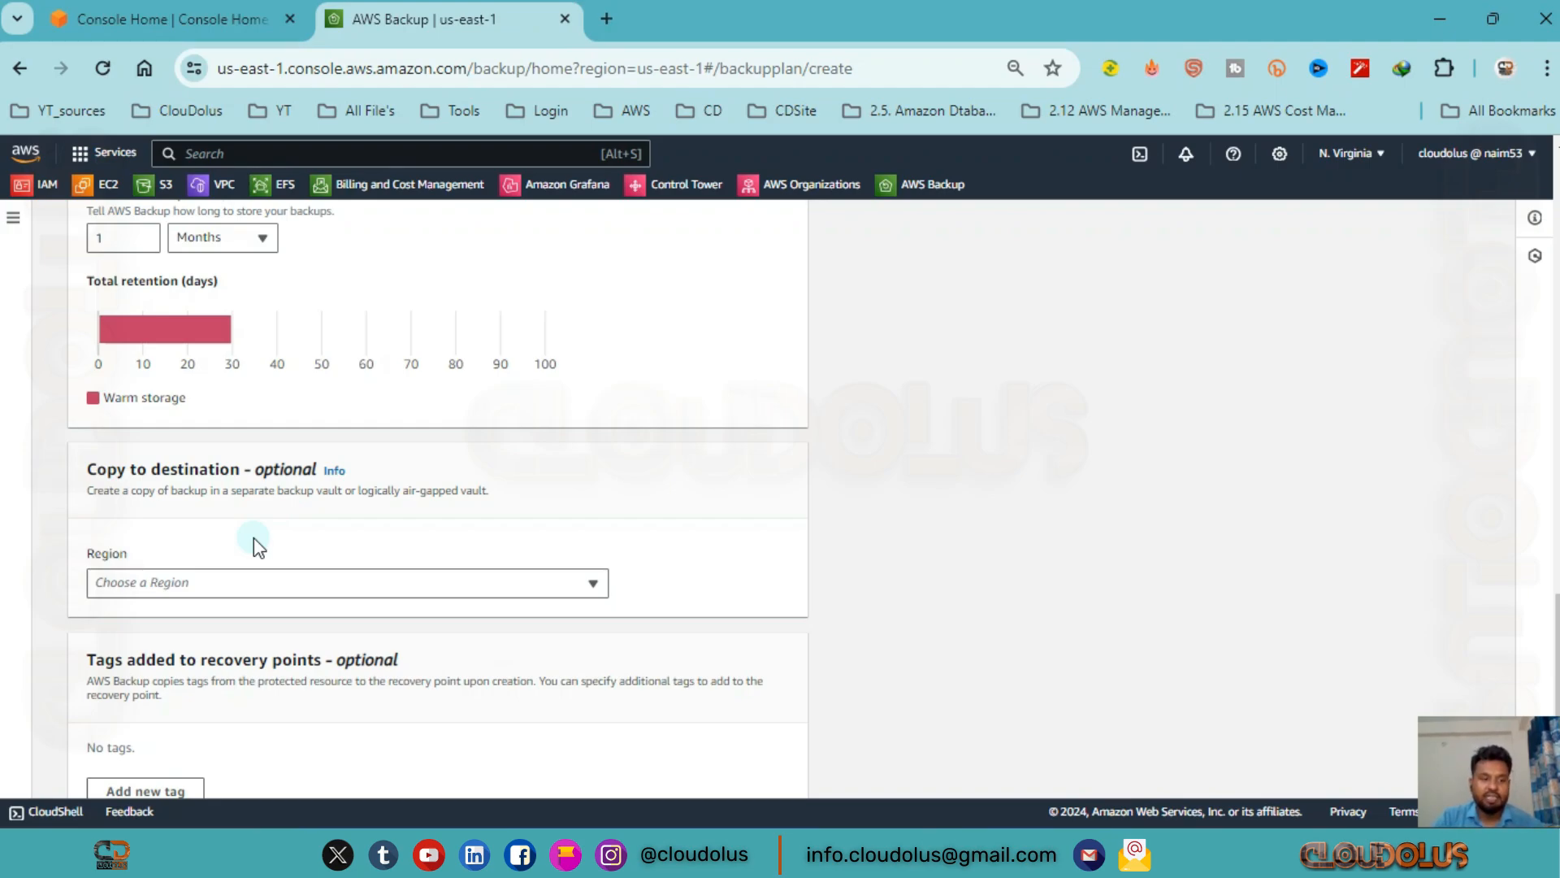
pyautogui.click(497, 582)
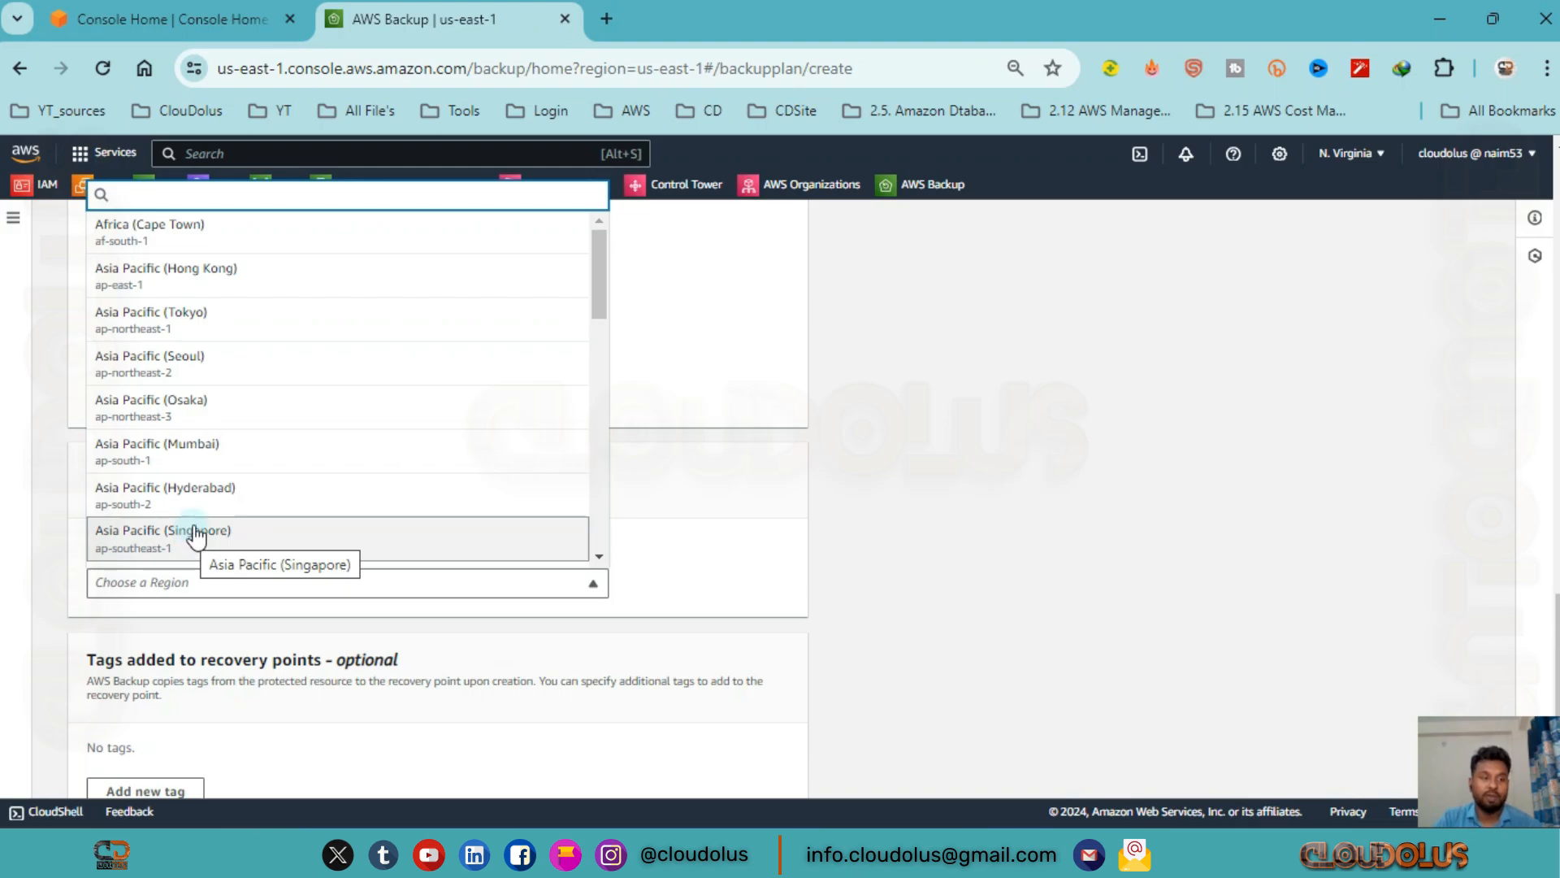
pyautogui.click(700, 476)
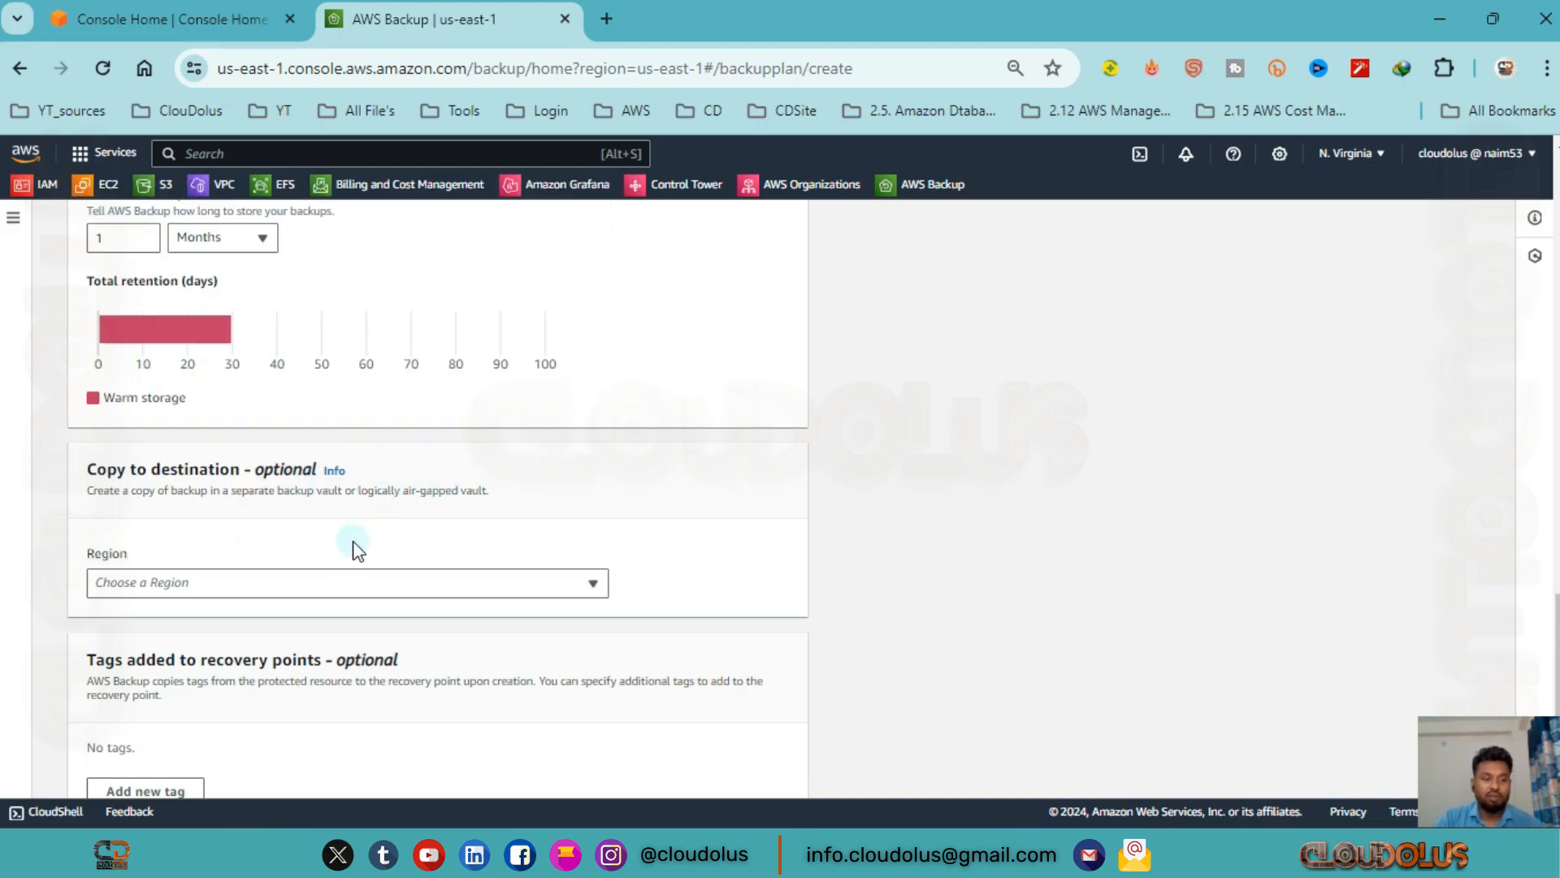
# Check the optional recovery point tags and the plan's start options, and save the DailyBackups rule without adding tags.
pyautogui.scroll(-2, 374, 553)
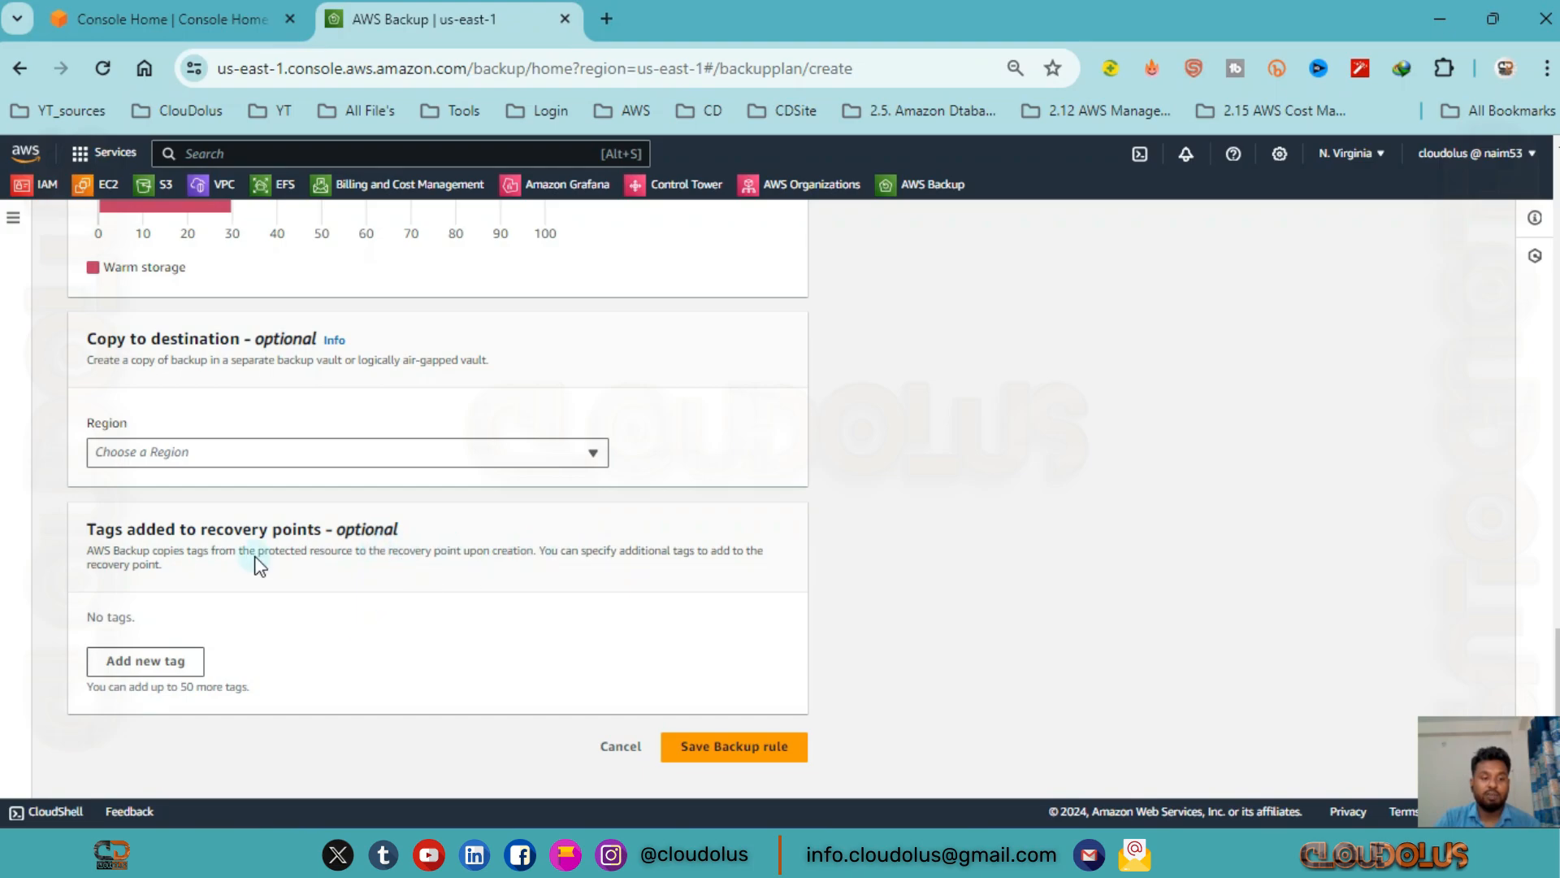
pyautogui.scroll(1, 566, 659)
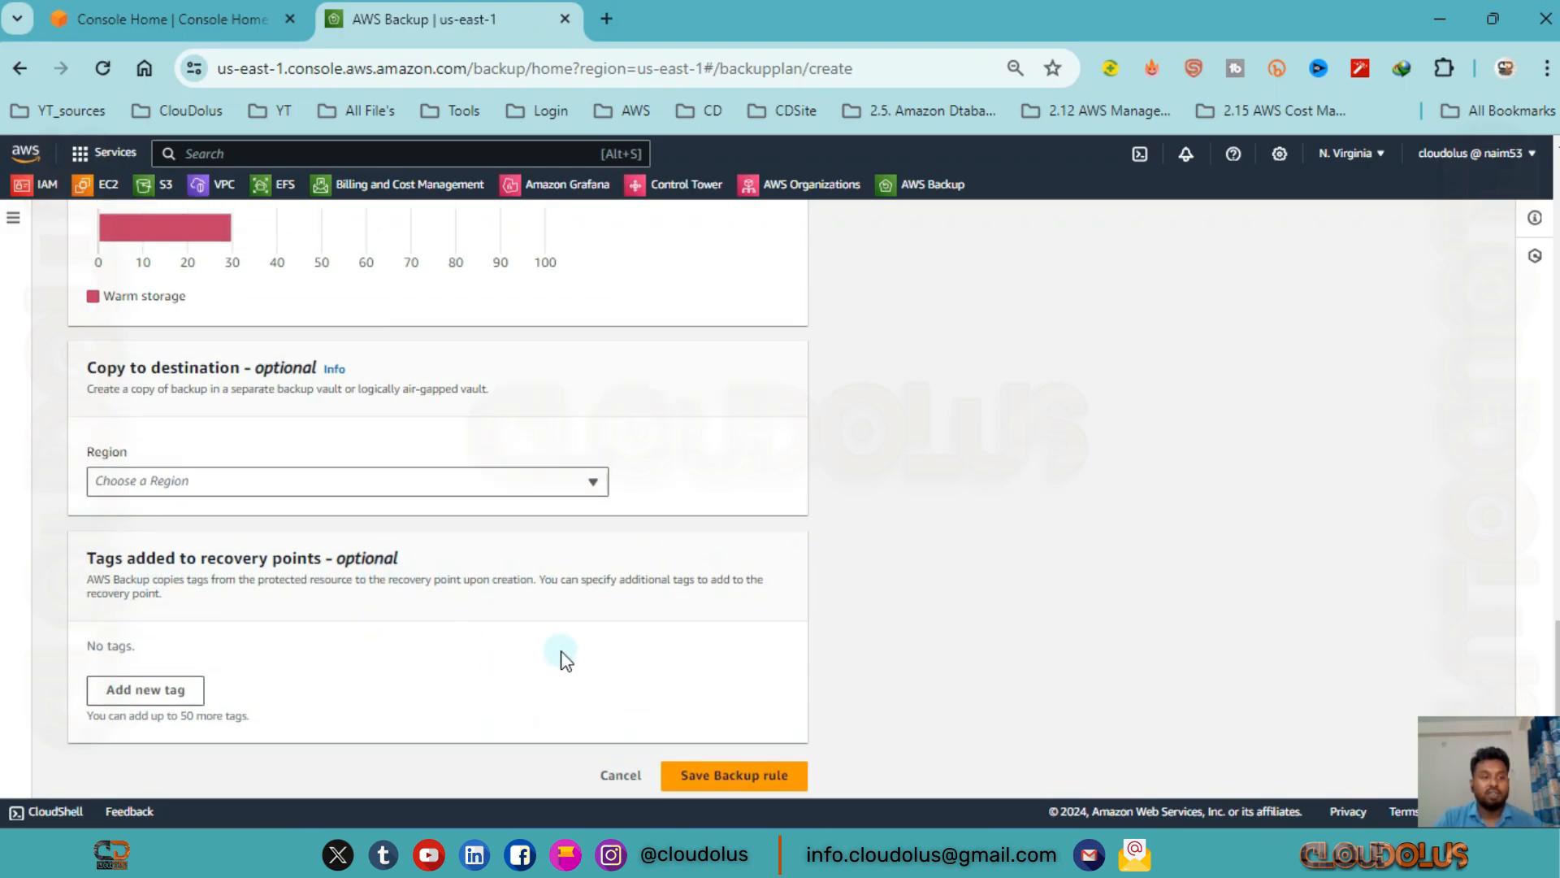
pyautogui.scroll(20, 566, 659)
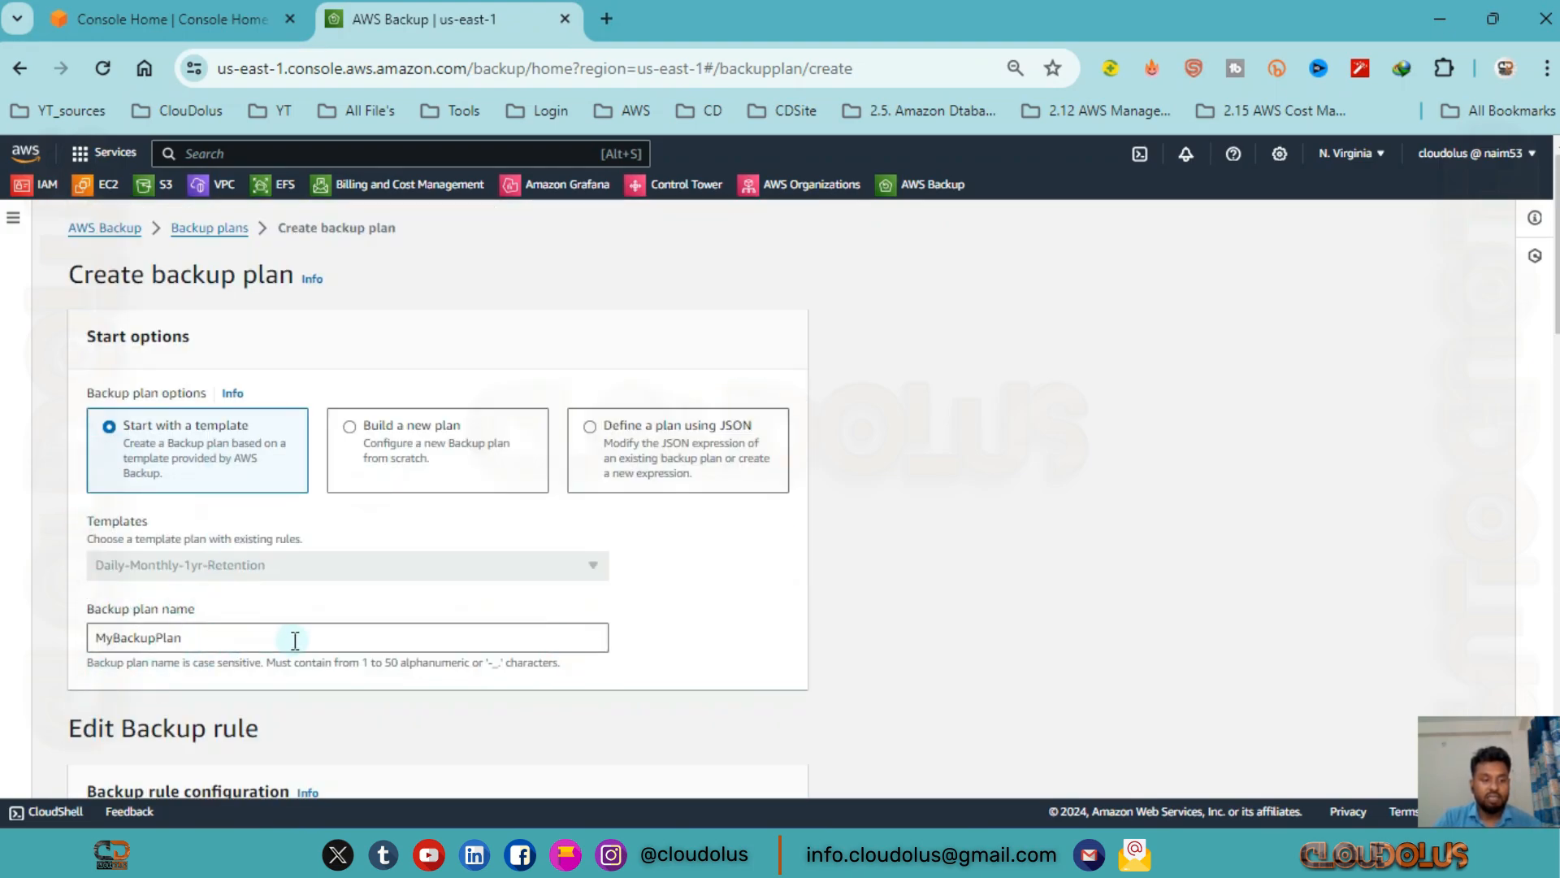
pyautogui.scroll(-20, 295, 640)
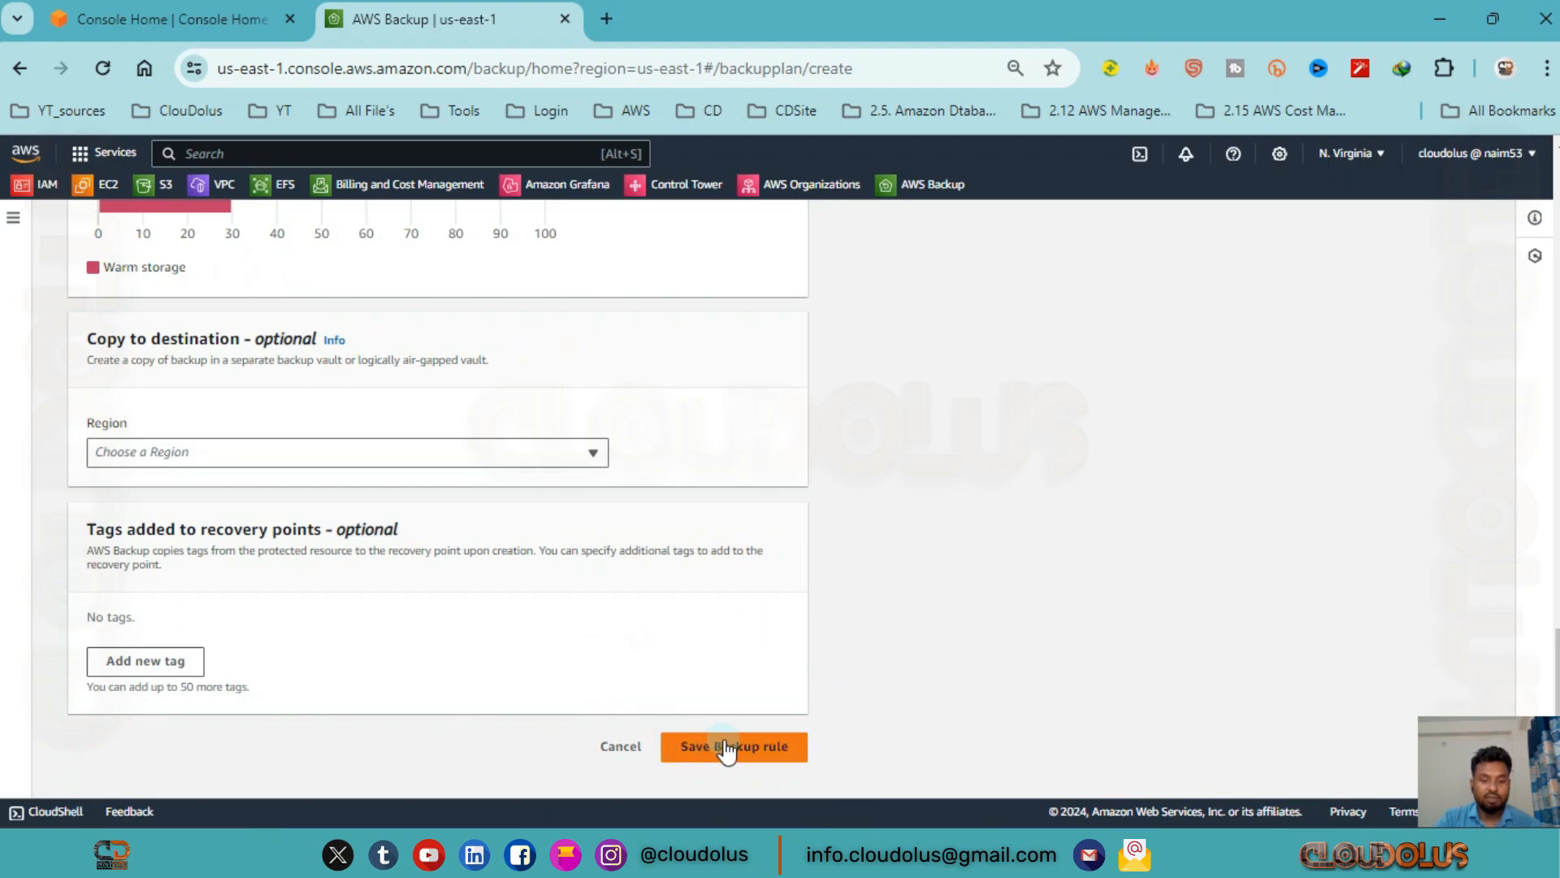
pyautogui.click(726, 747)
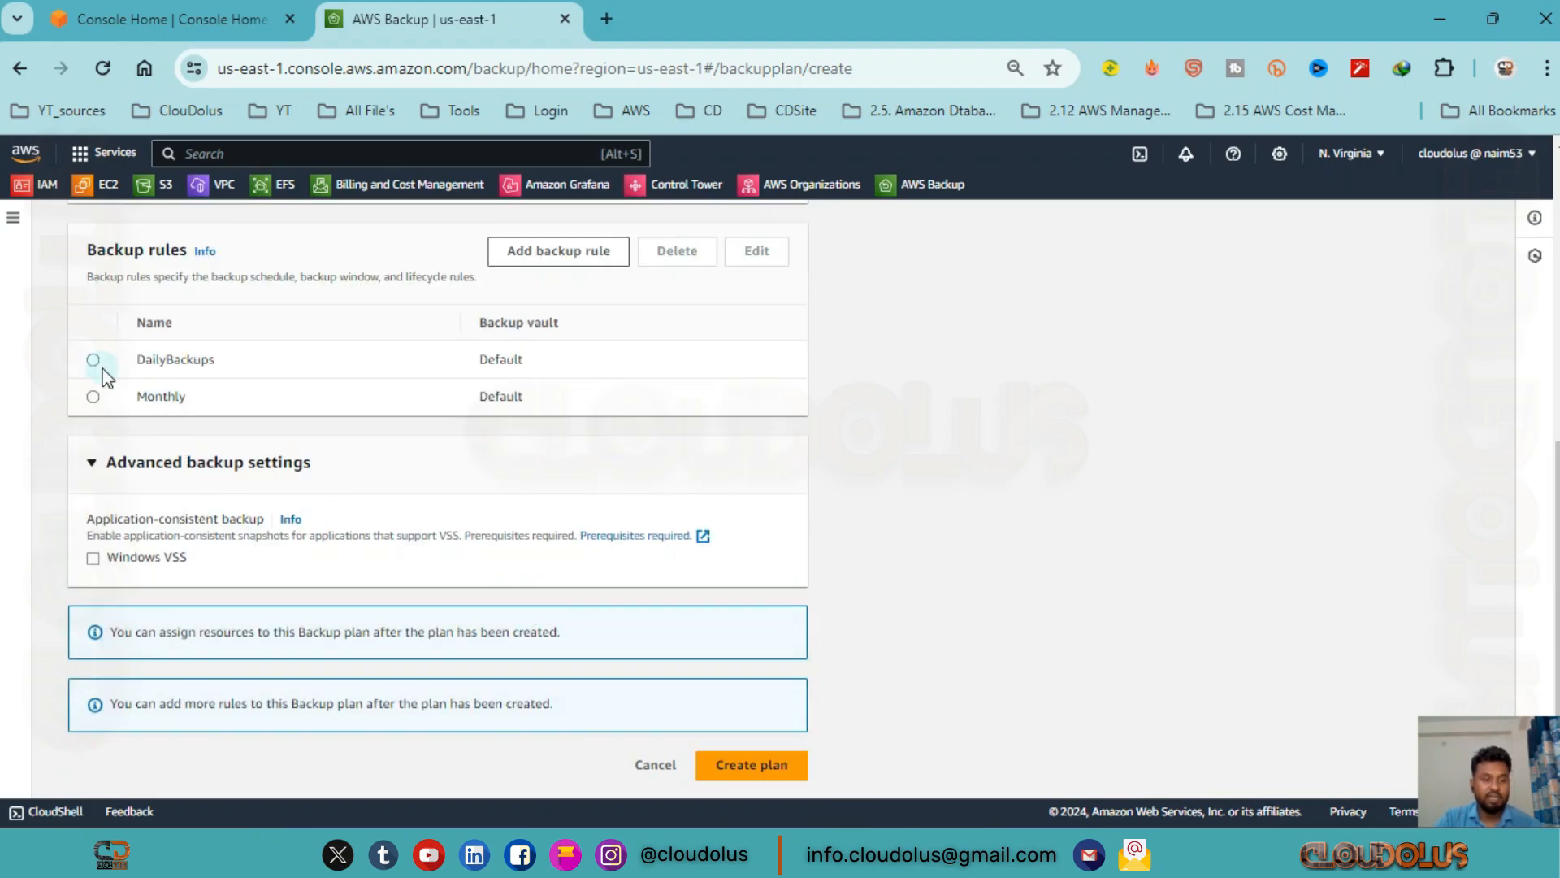
# Open the Monthly backup rule and examine its schedule, backup window, point-in-time recovery, lifecycle, copy destination and tag settings.
pyautogui.click(160, 397)
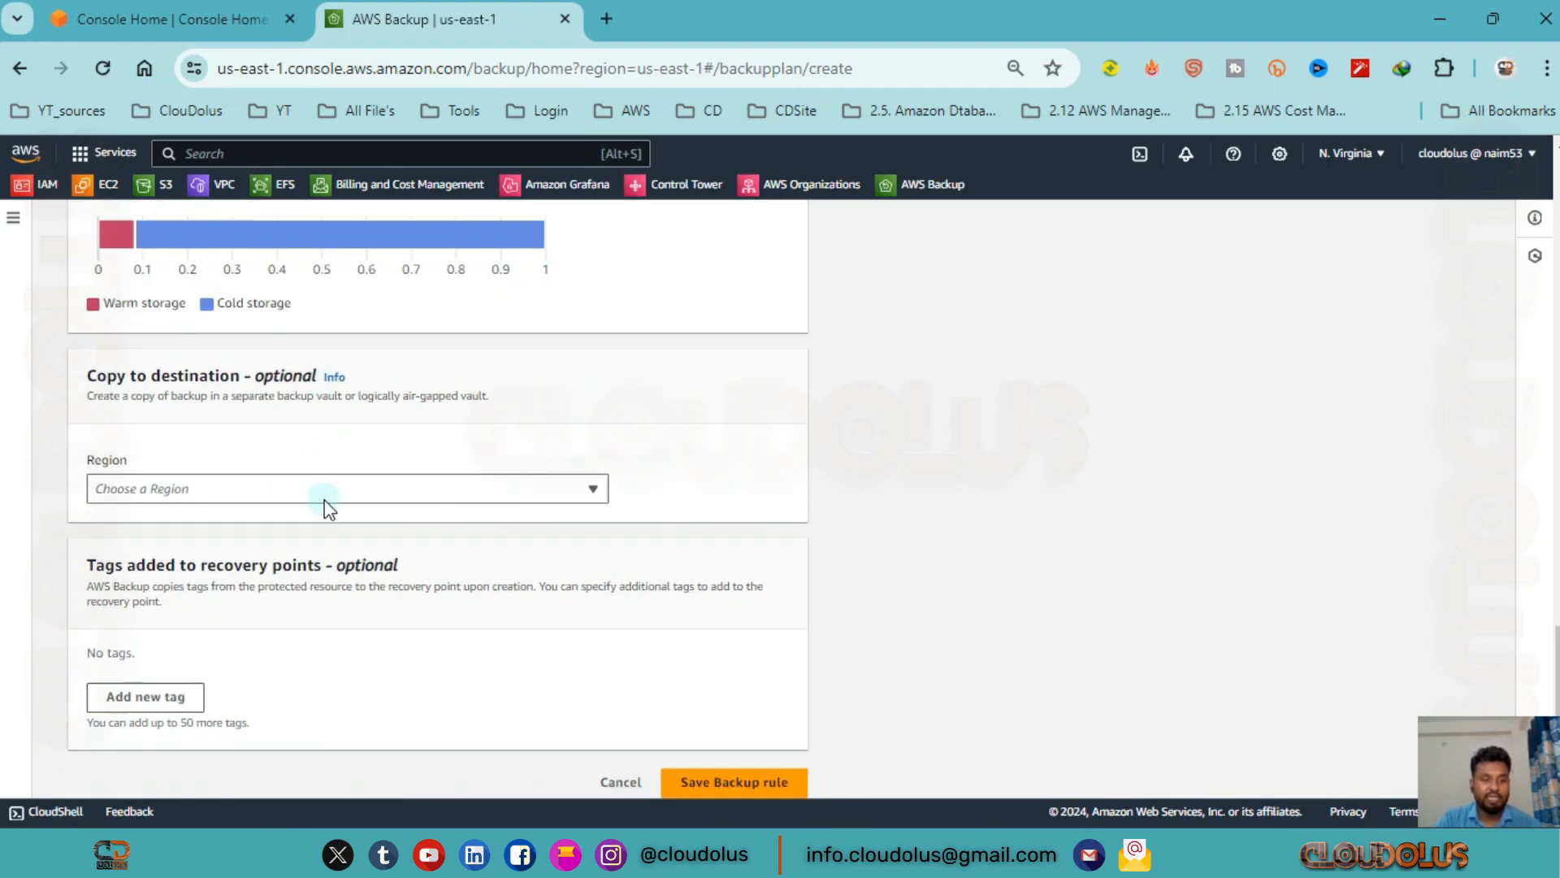
pyautogui.scroll(10, 329, 520)
pyautogui.scroll(10, 329, 504)
pyautogui.scroll(-8, 331, 504)
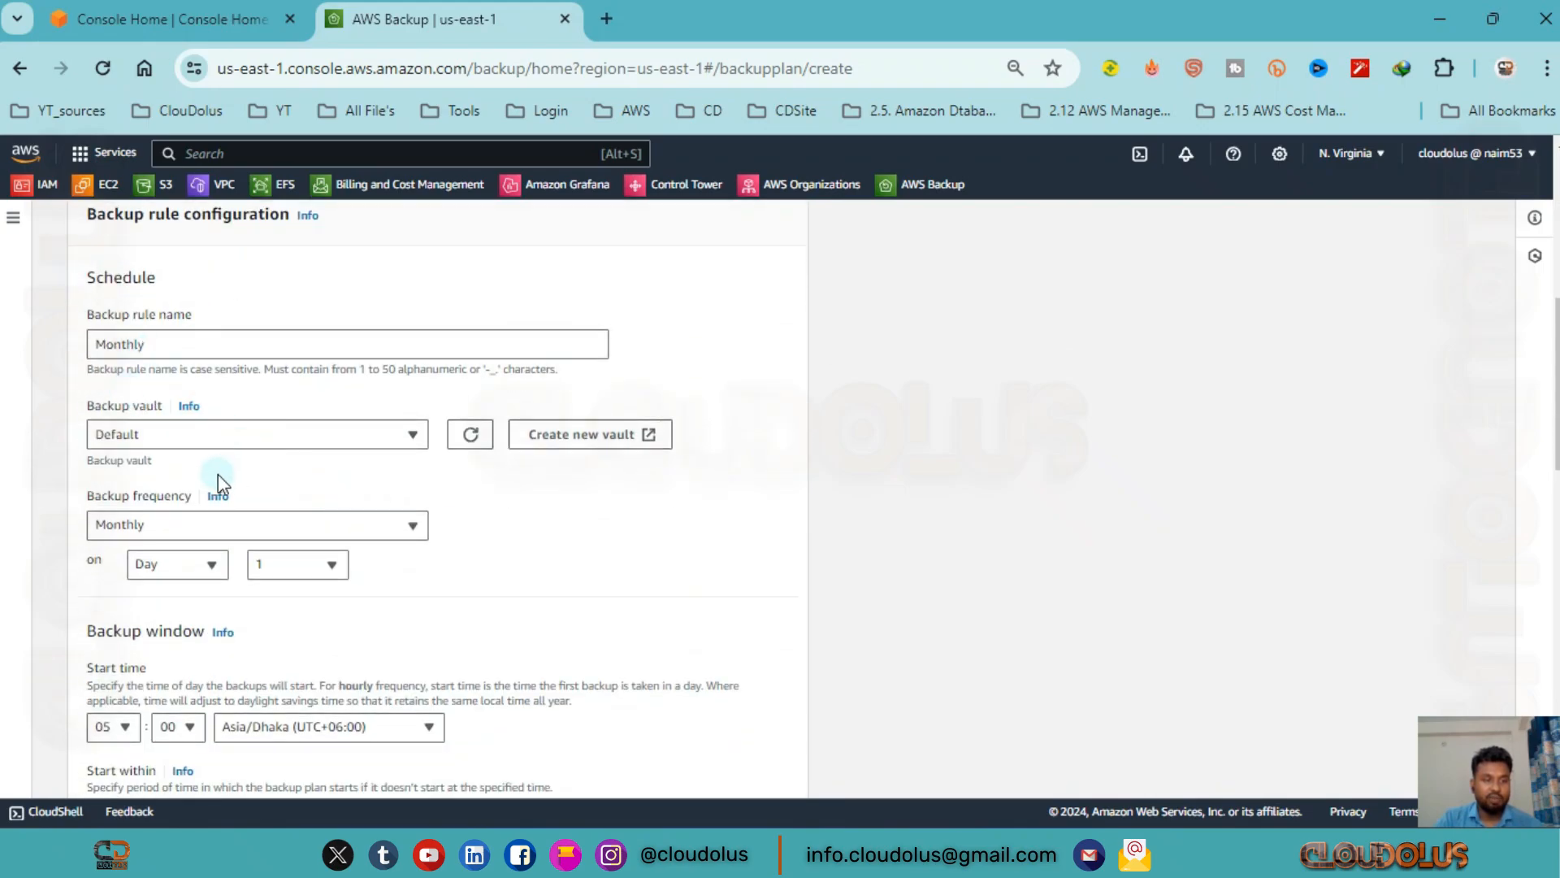
pyautogui.scroll(-3, 218, 474)
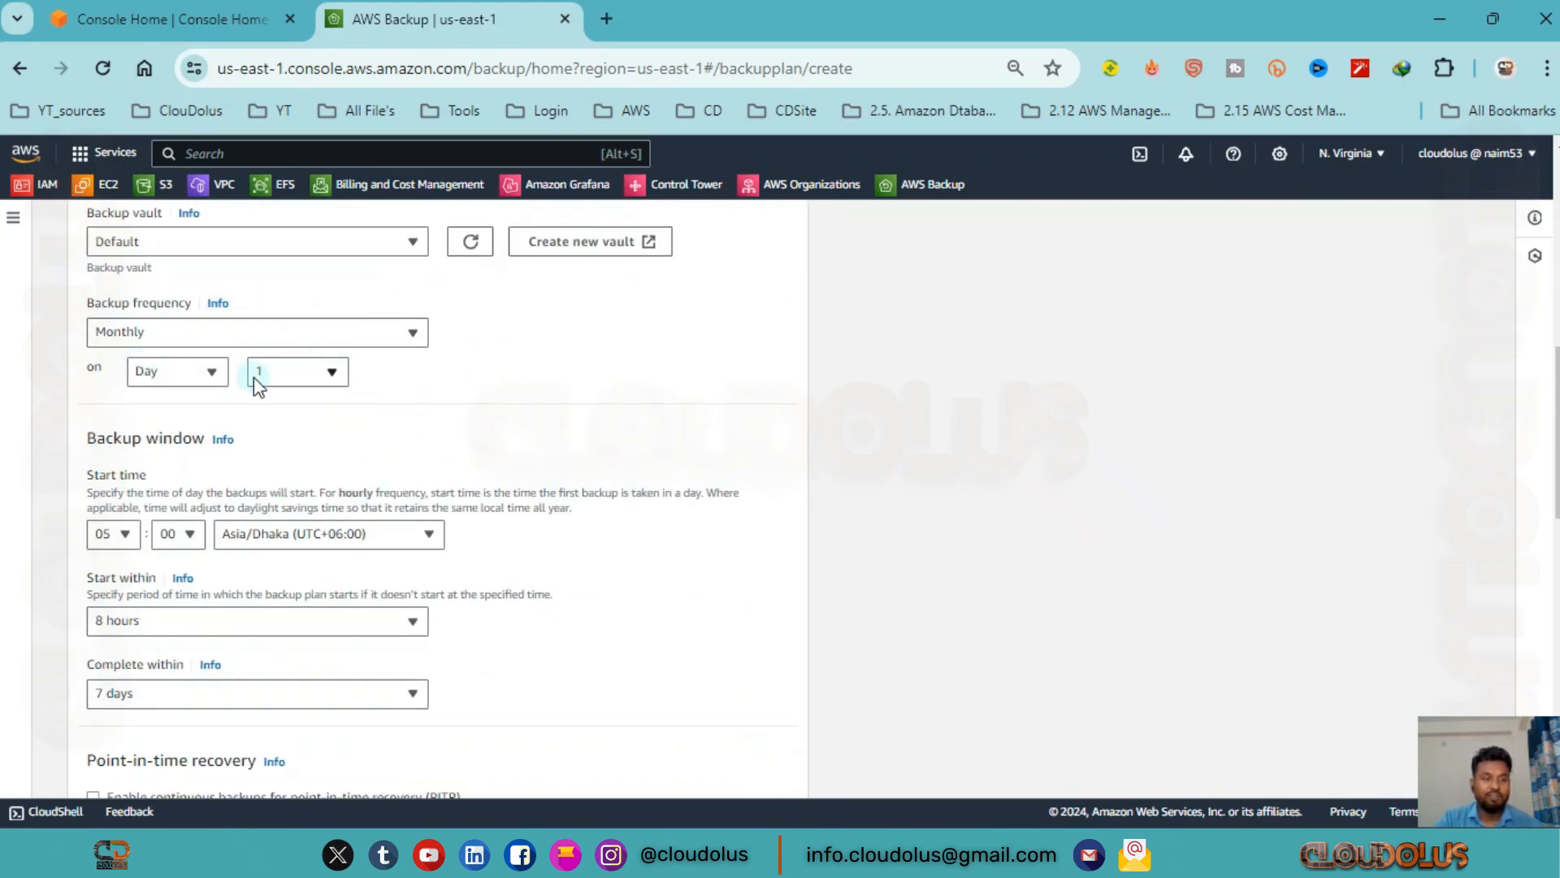
pyautogui.scroll(-3, 257, 382)
pyautogui.scroll(-3, 245, 429)
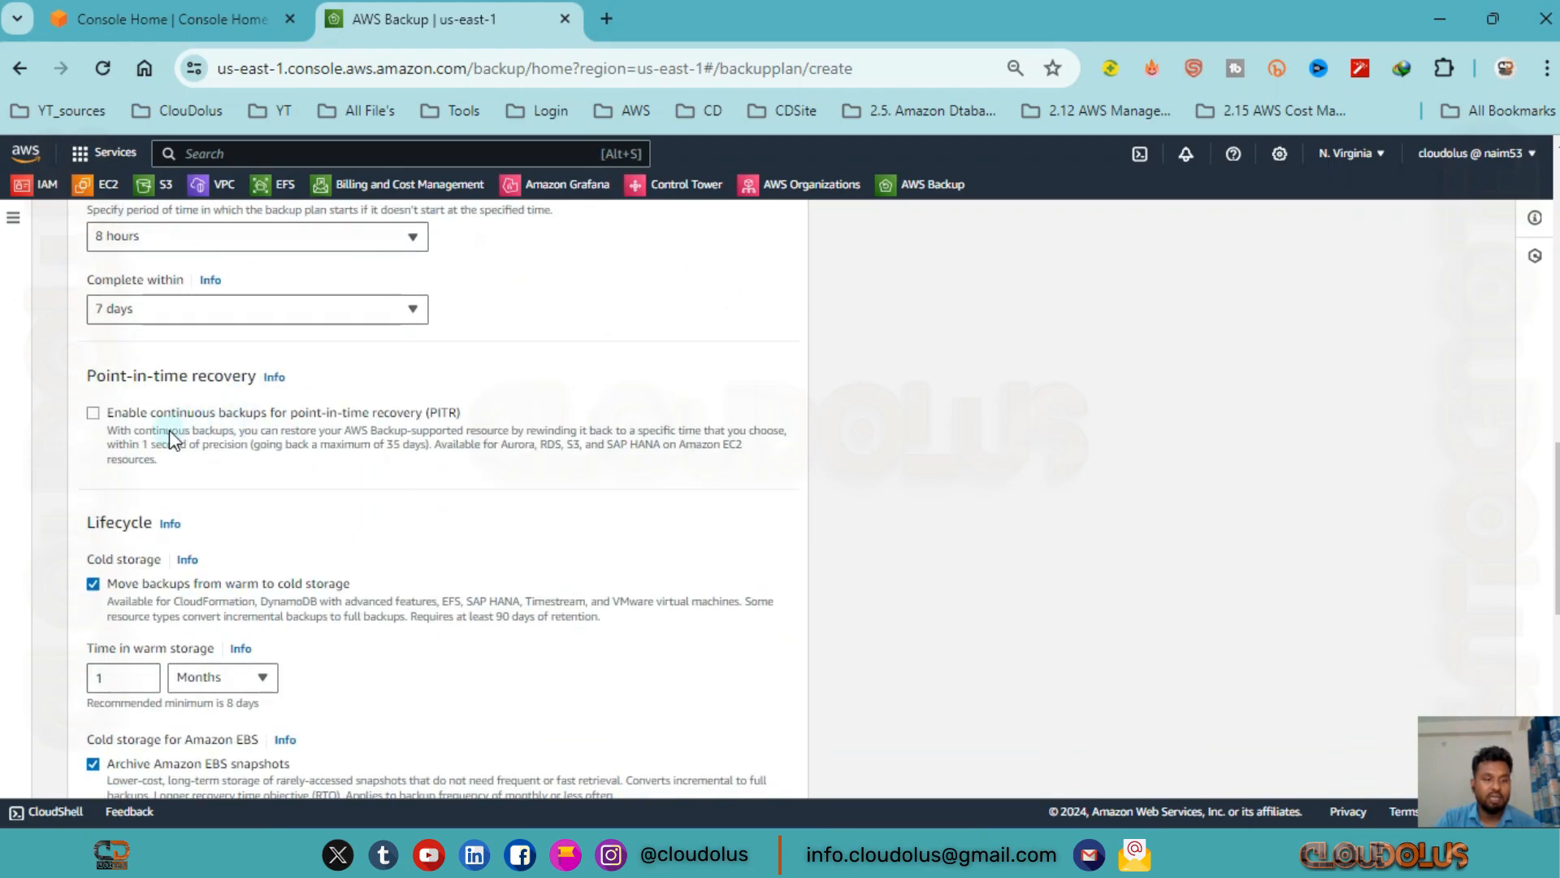
pyautogui.scroll(-3, 326, 471)
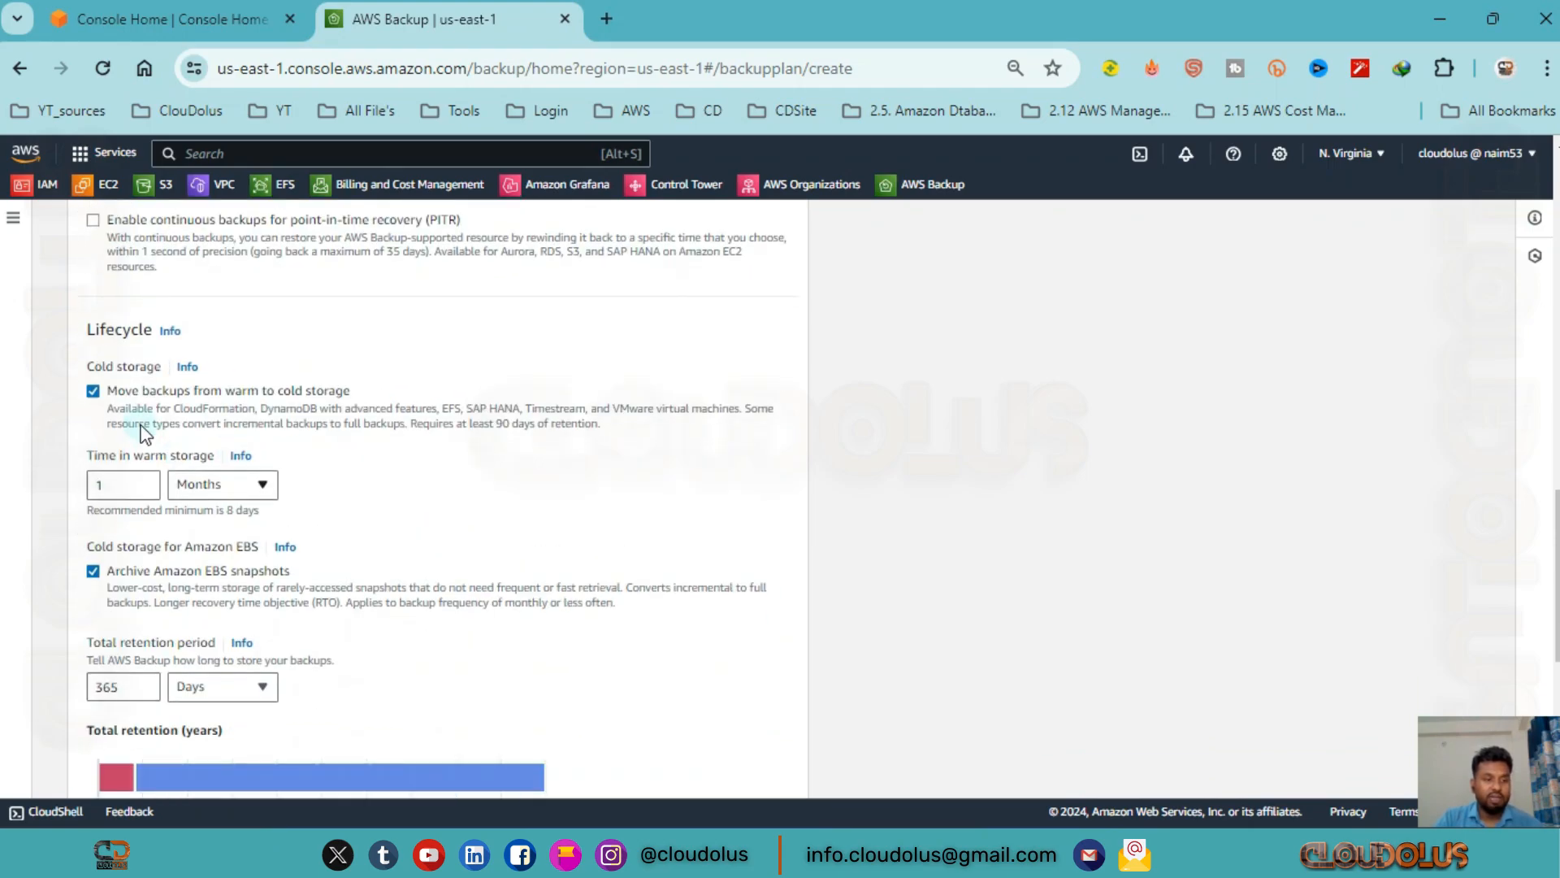
pyautogui.scroll(-3, 195, 520)
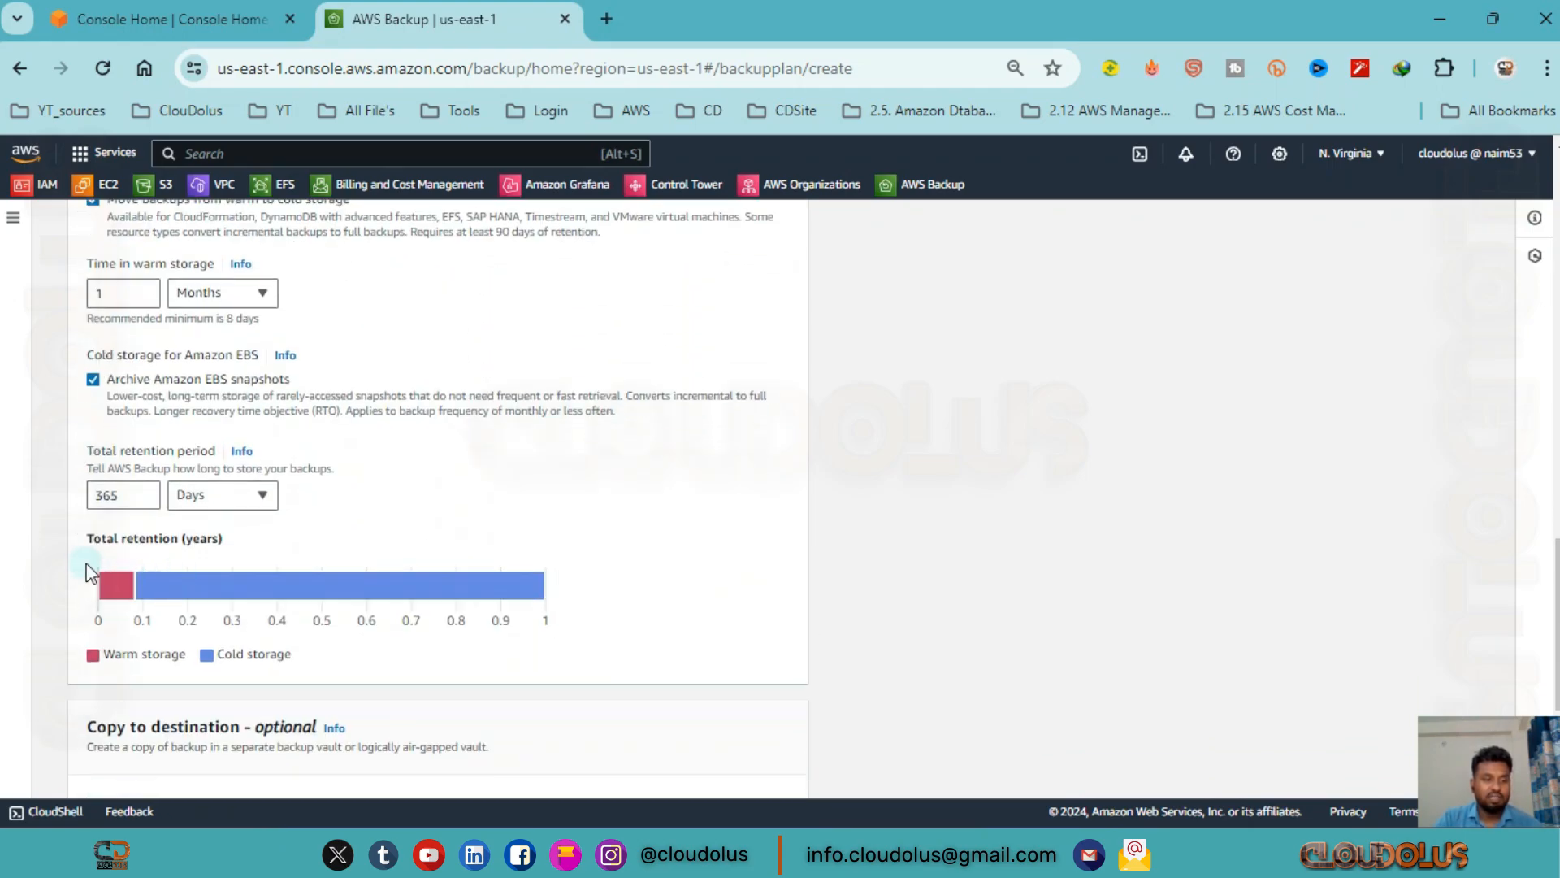
pyautogui.scroll(-3, 223, 551)
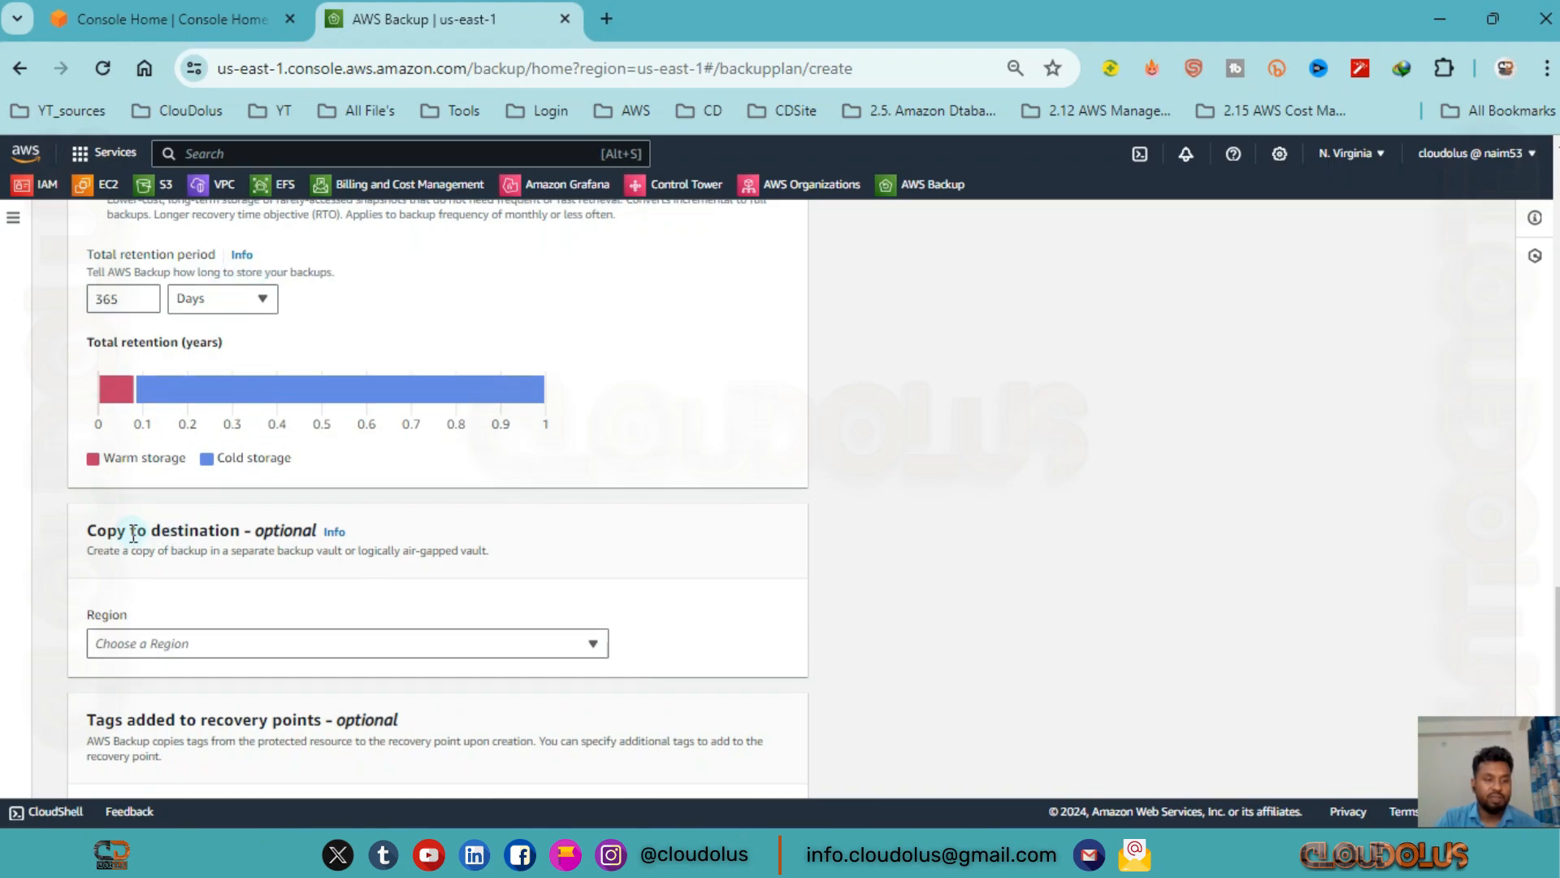
pyautogui.scroll(-3, 139, 529)
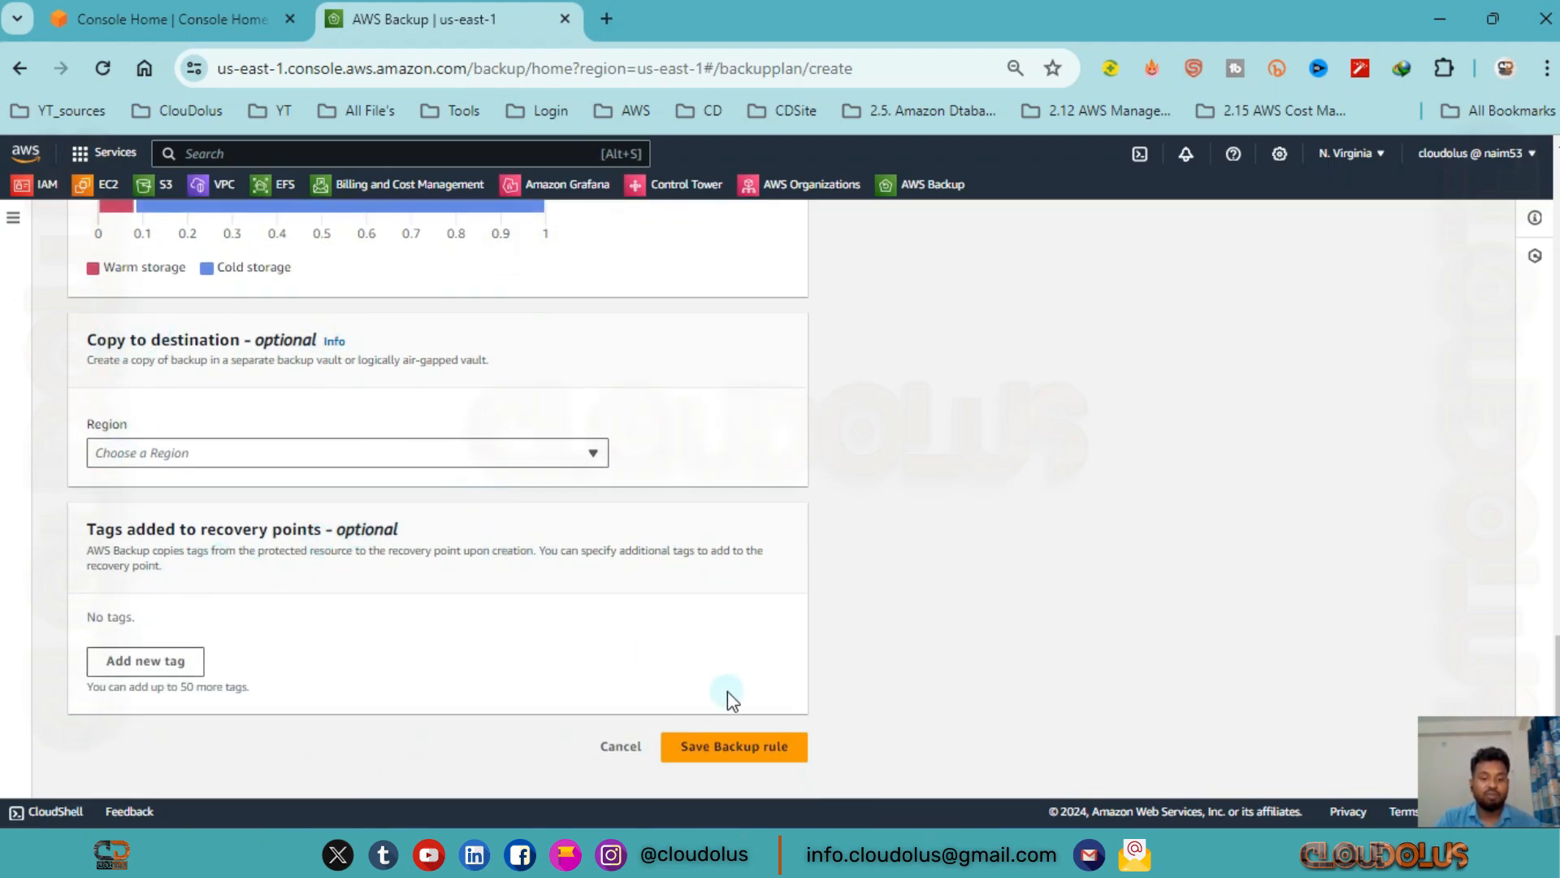
# Save the Monthly backup rule and create the backup plan.
pyautogui.click(746, 742)
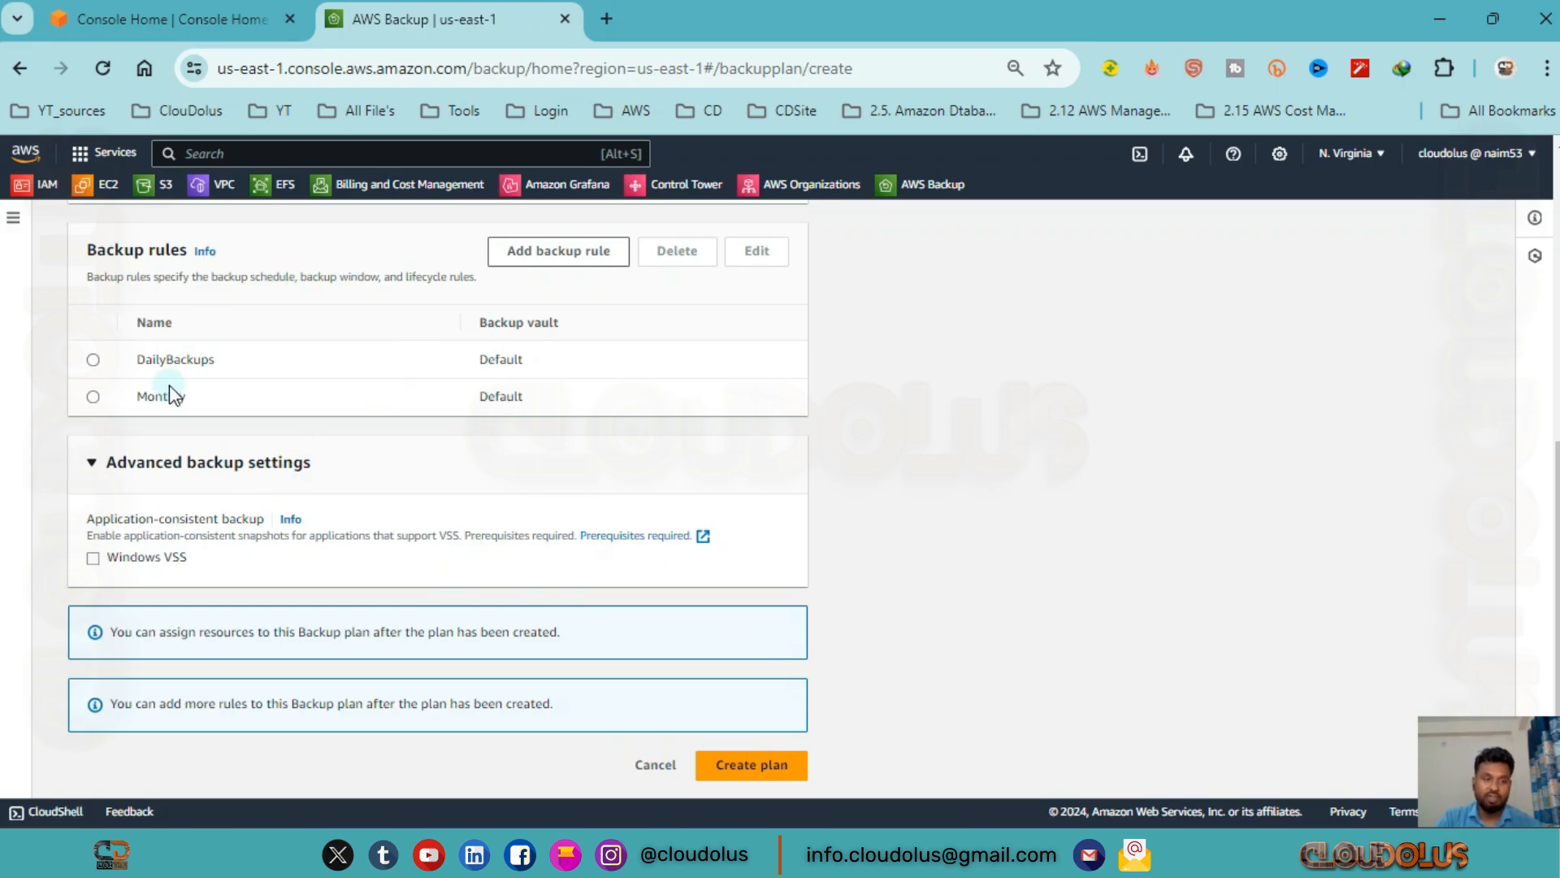
pyautogui.click(91, 398)
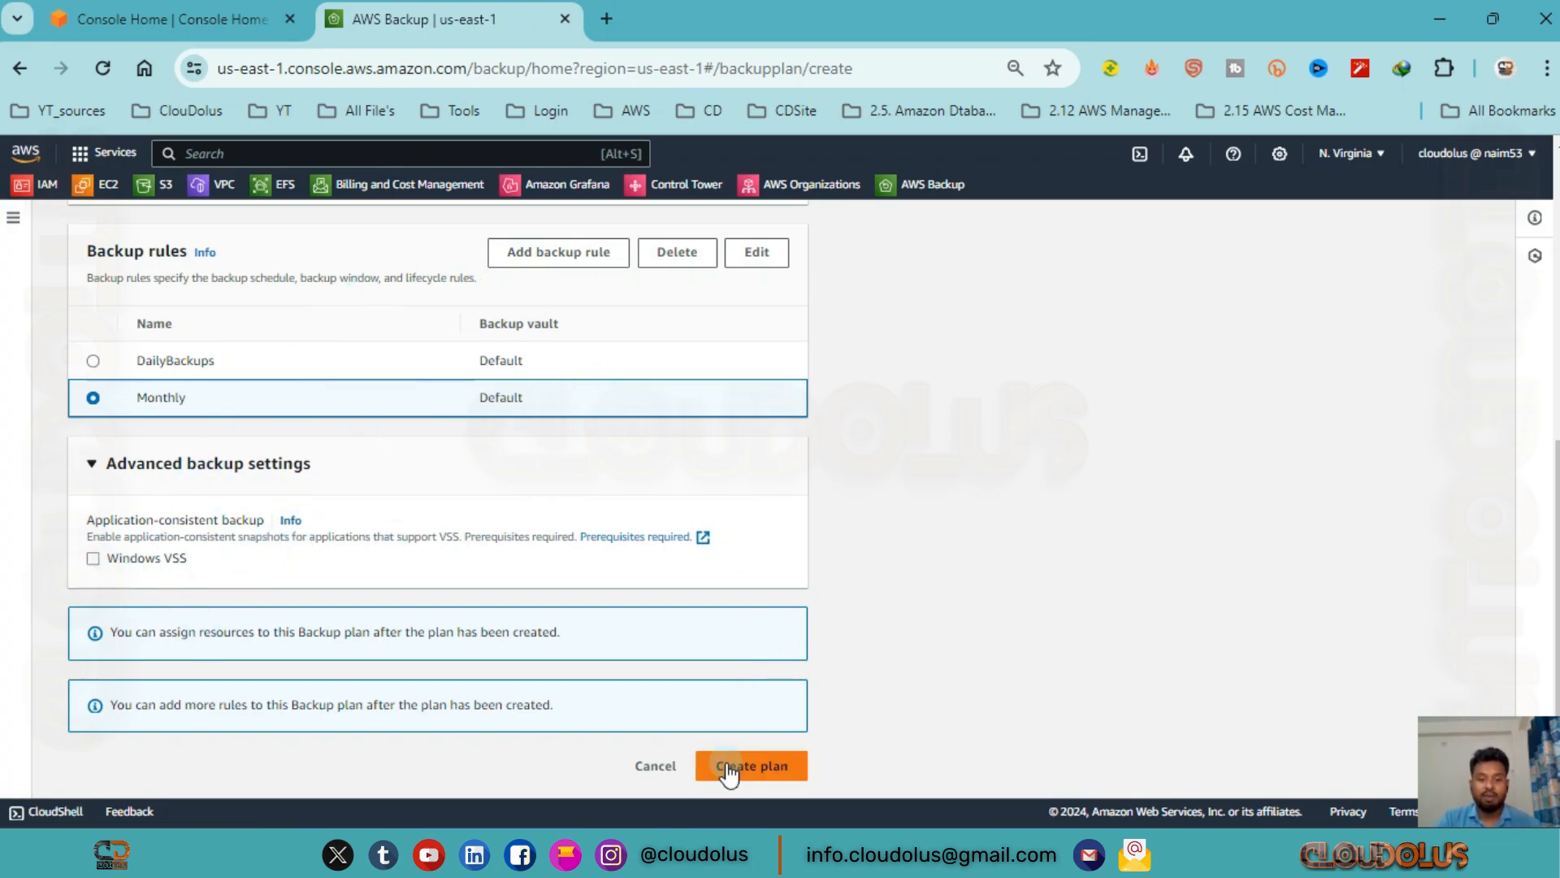
pyautogui.click(752, 777)
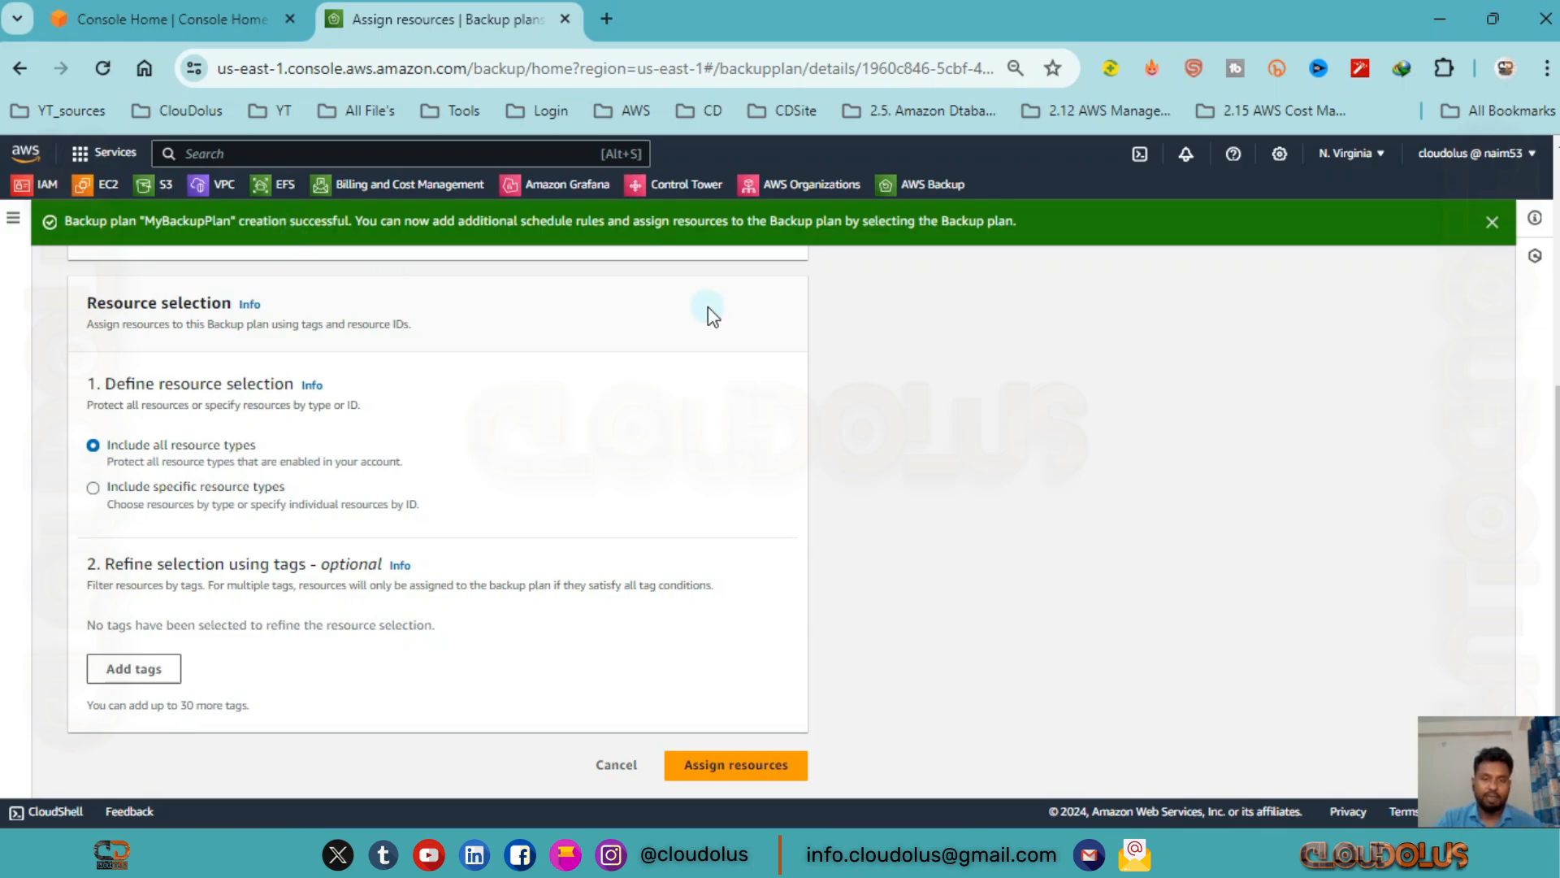
# Name the resource assignment MyAssign.
pyautogui.scroll(5, 163, 309)
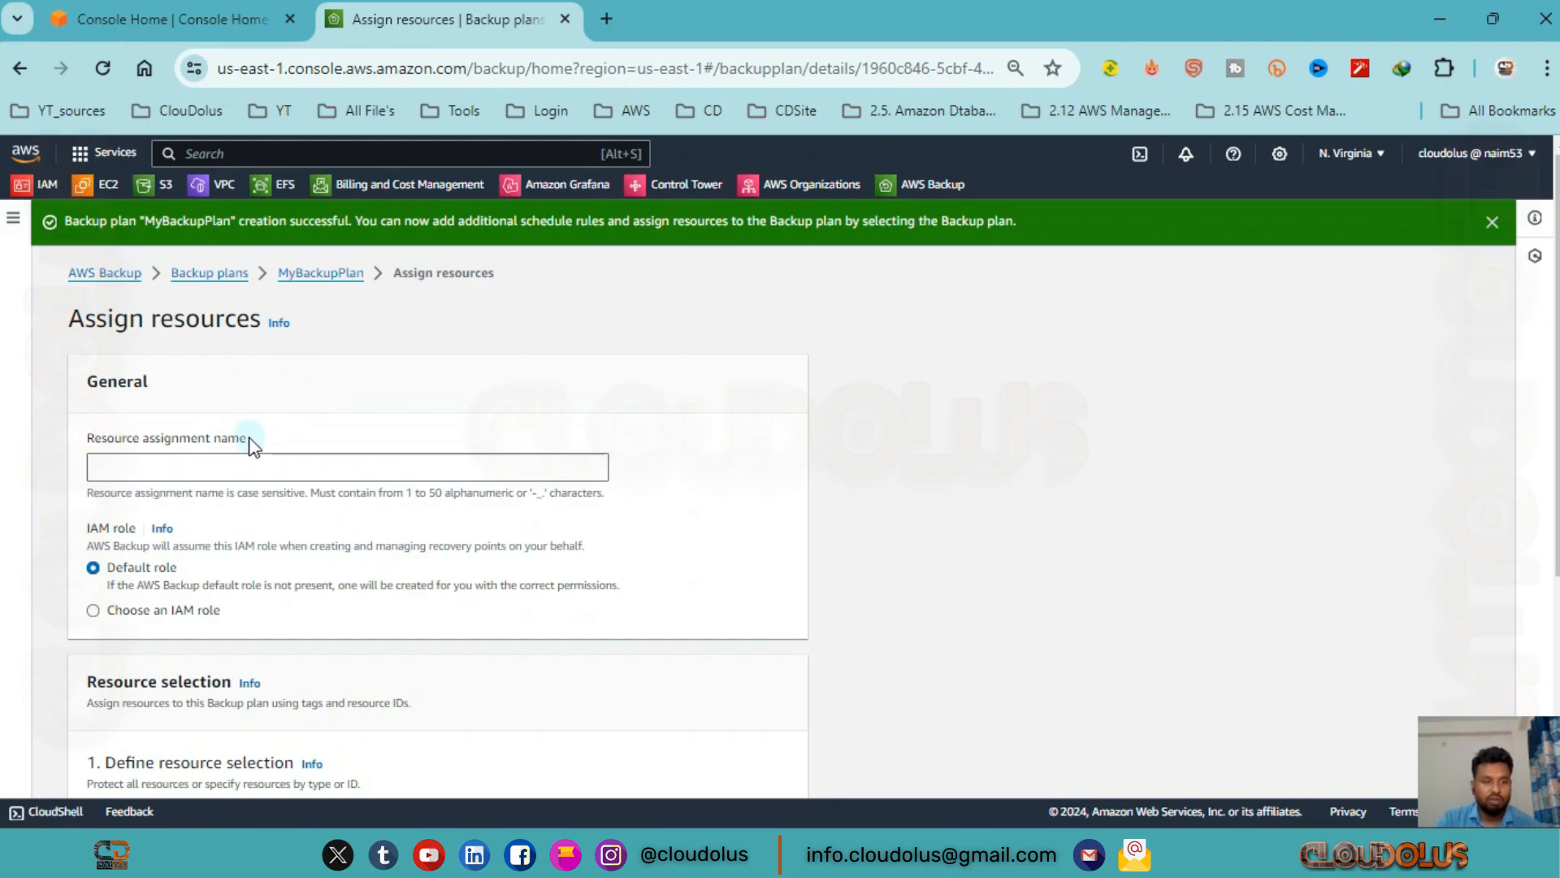
pyautogui.click(192, 465)
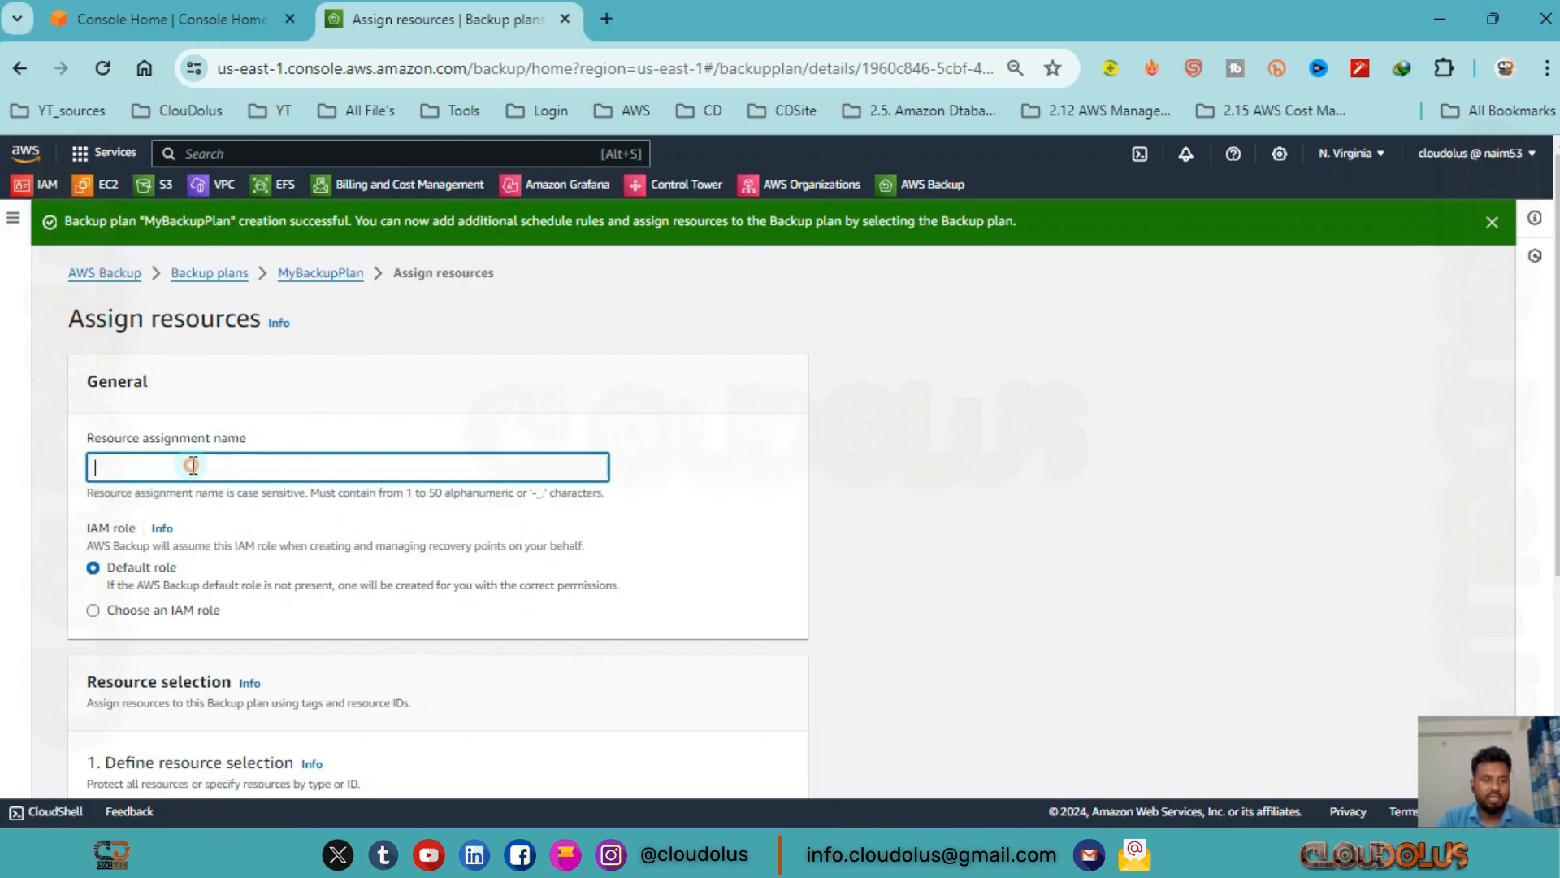
pyautogui.write('My')
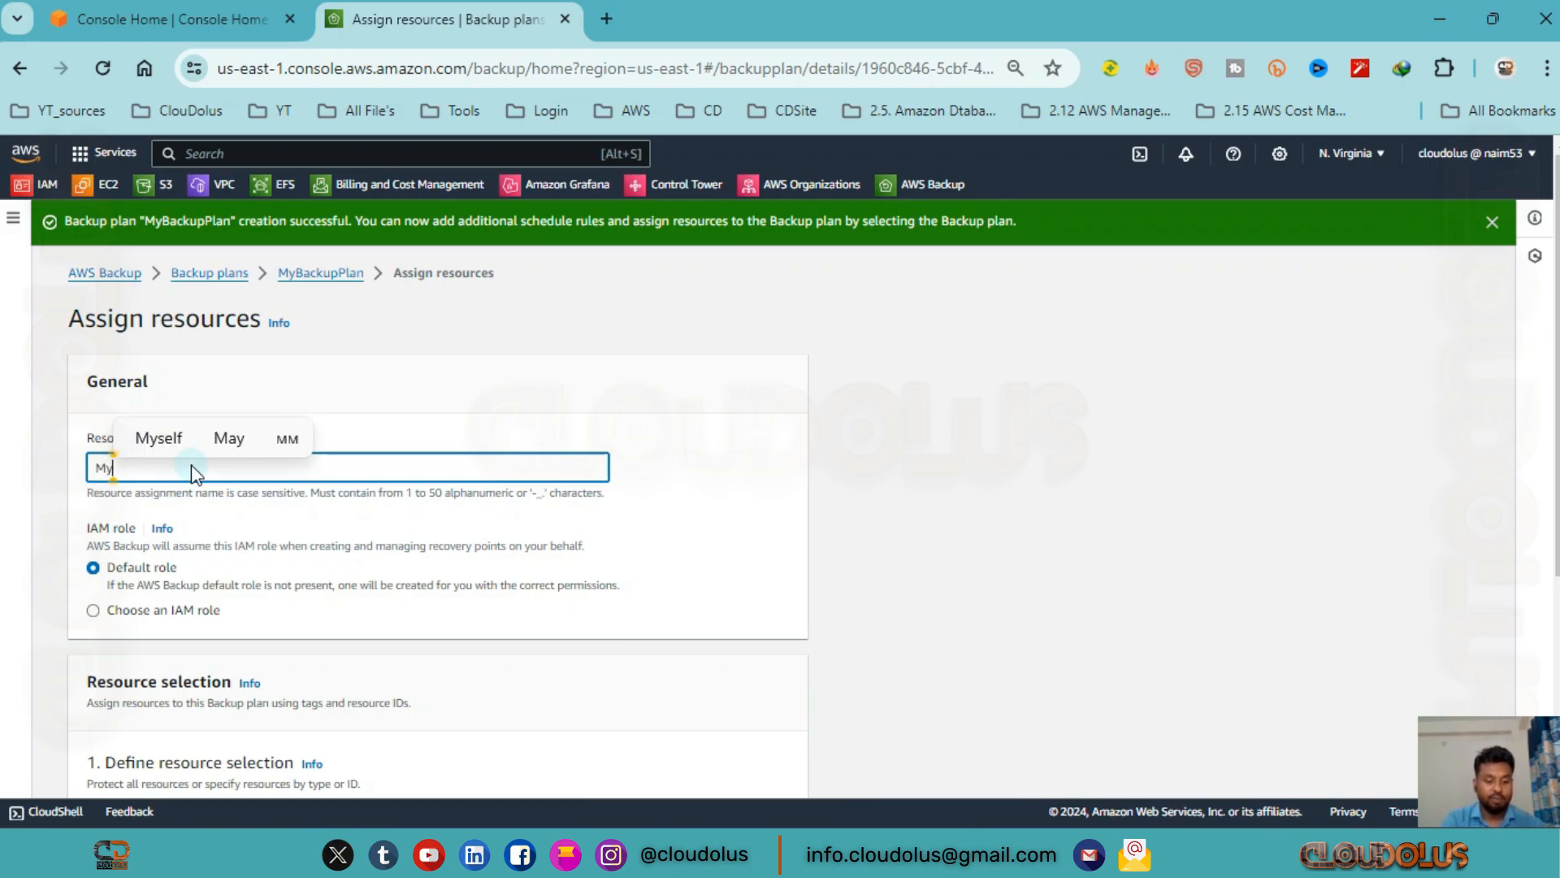
pyautogui.write('Assign')
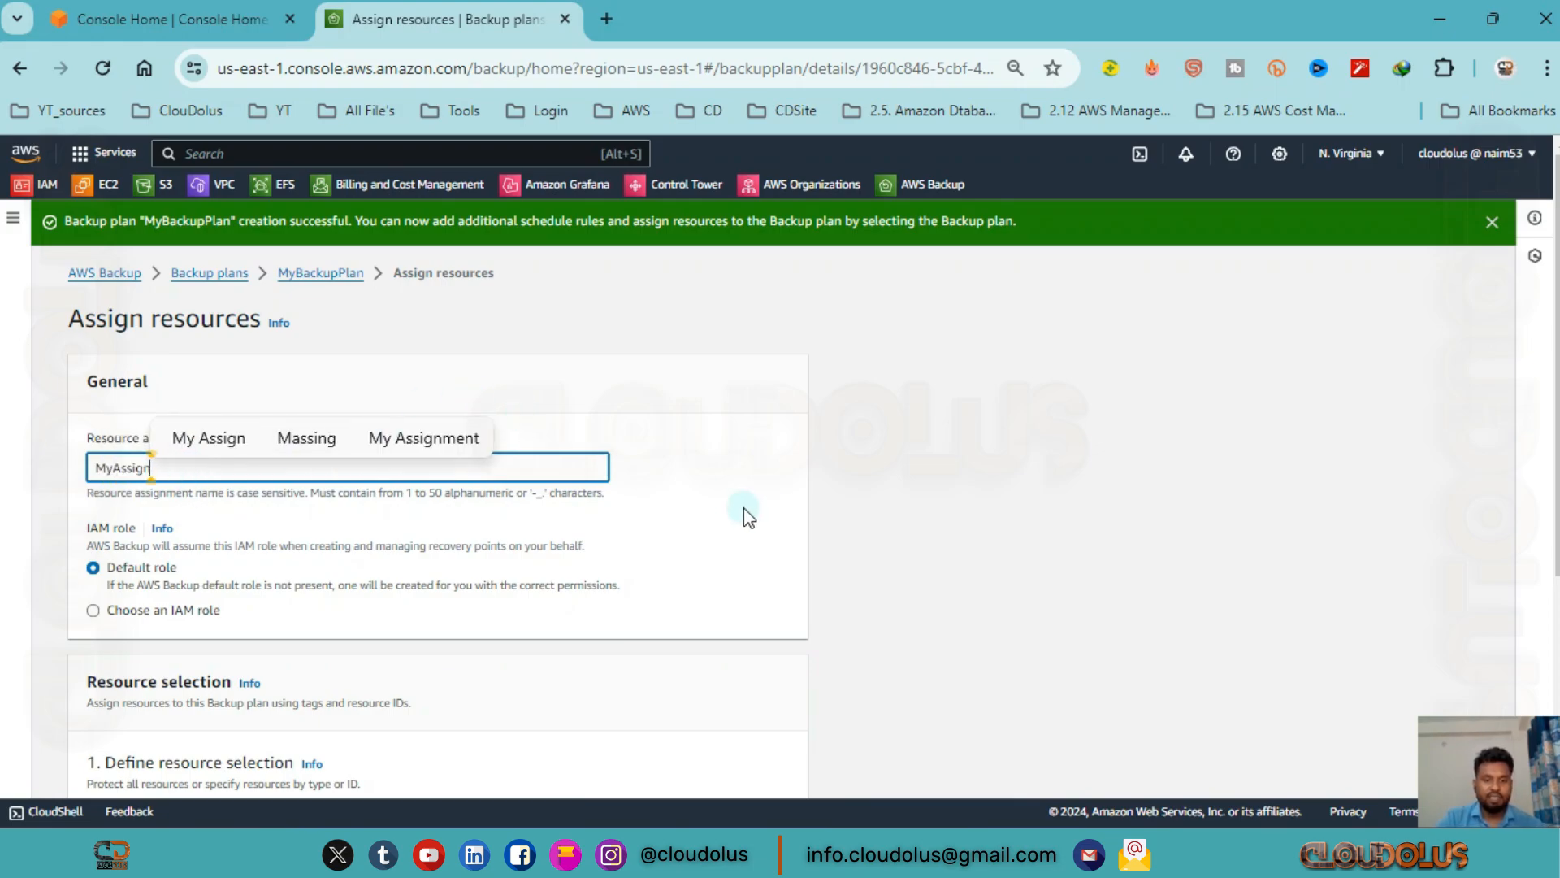
pyautogui.click(736, 500)
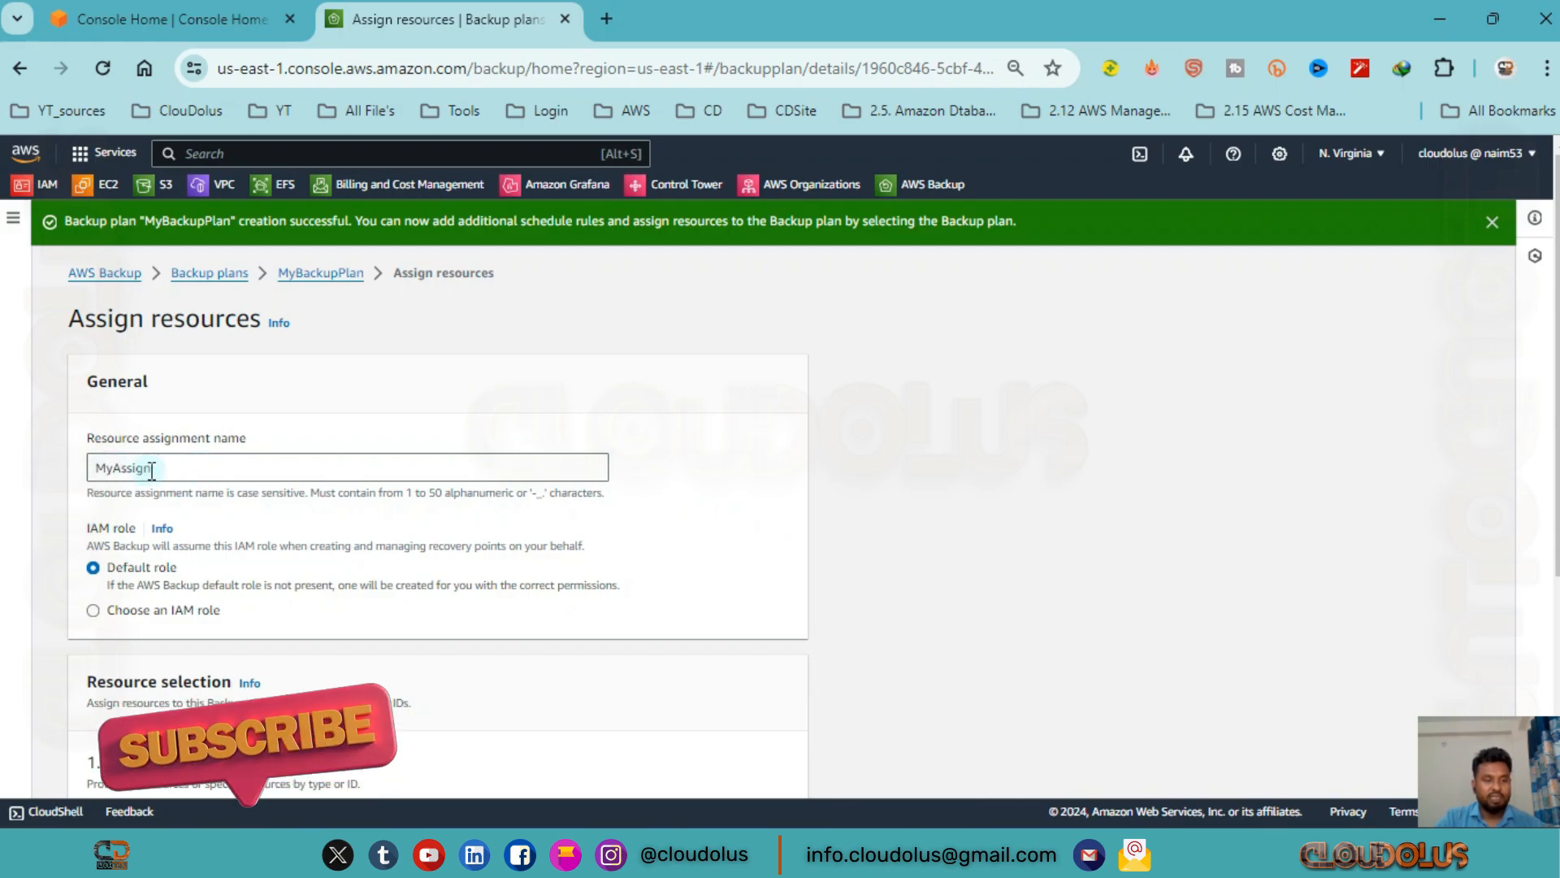
# Keep the default IAM role and set the resource selection to include specific resource types.
pyautogui.scroll(-2, 154, 475)
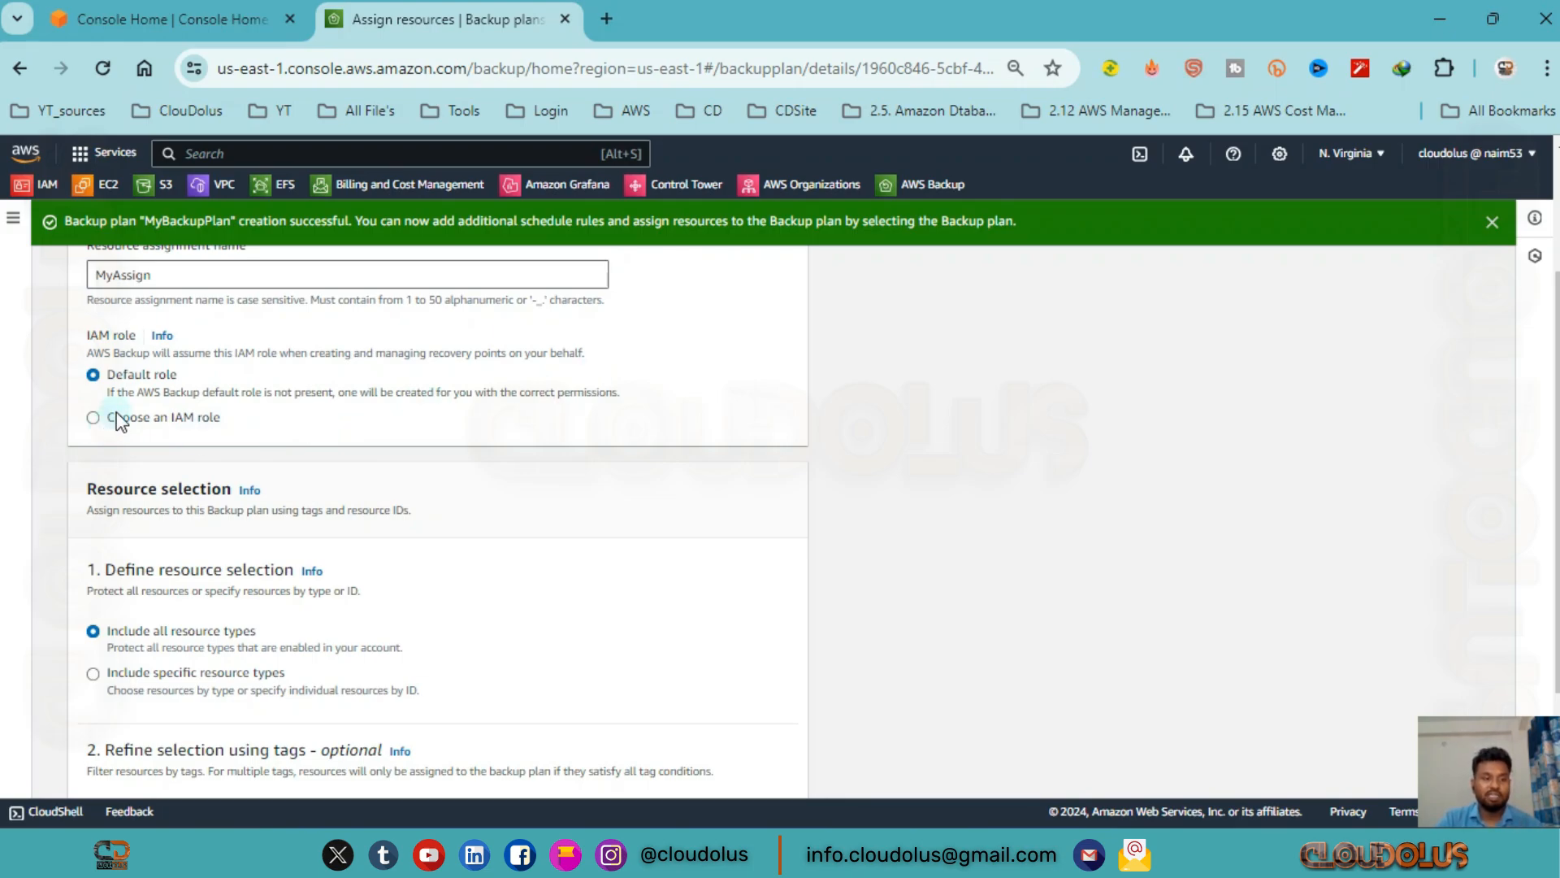
pyautogui.scroll(-2, 265, 544)
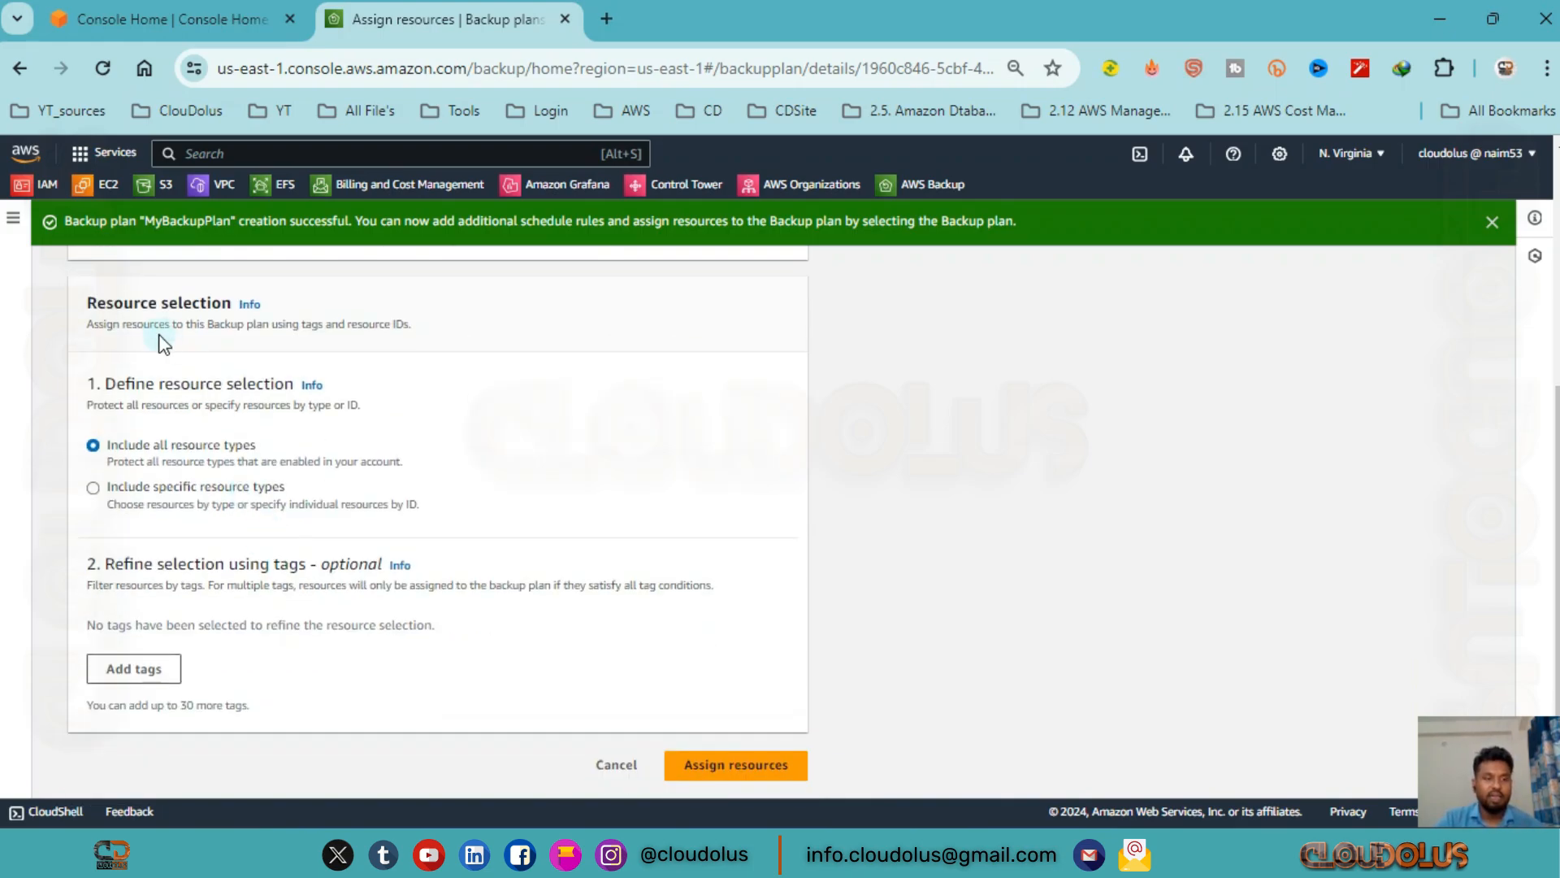
pyautogui.scroll(2, 187, 366)
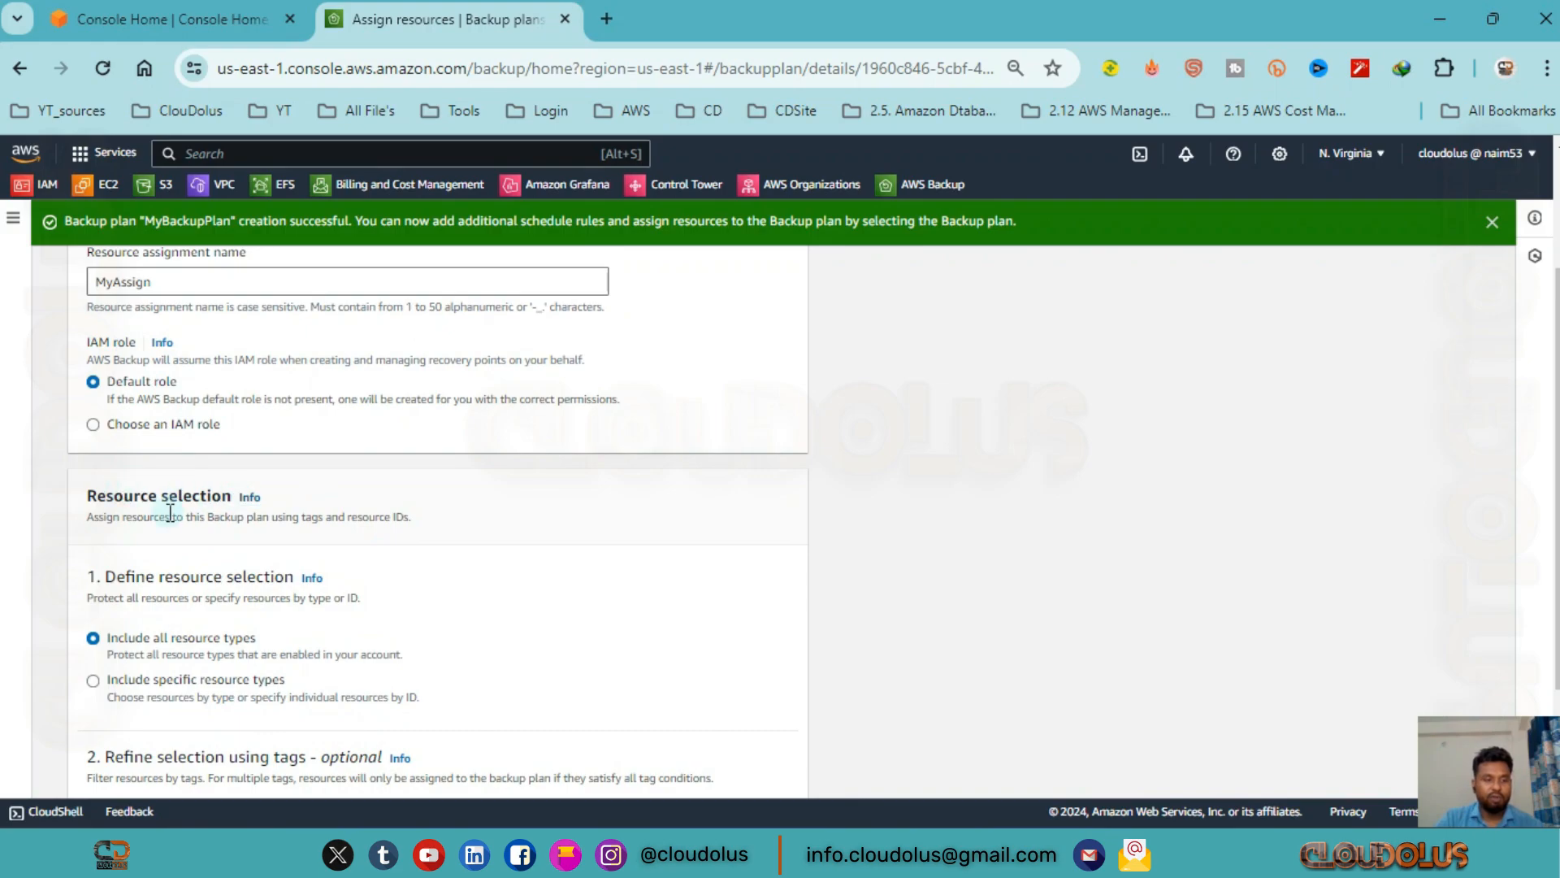
pyautogui.scroll(-2, 281, 513)
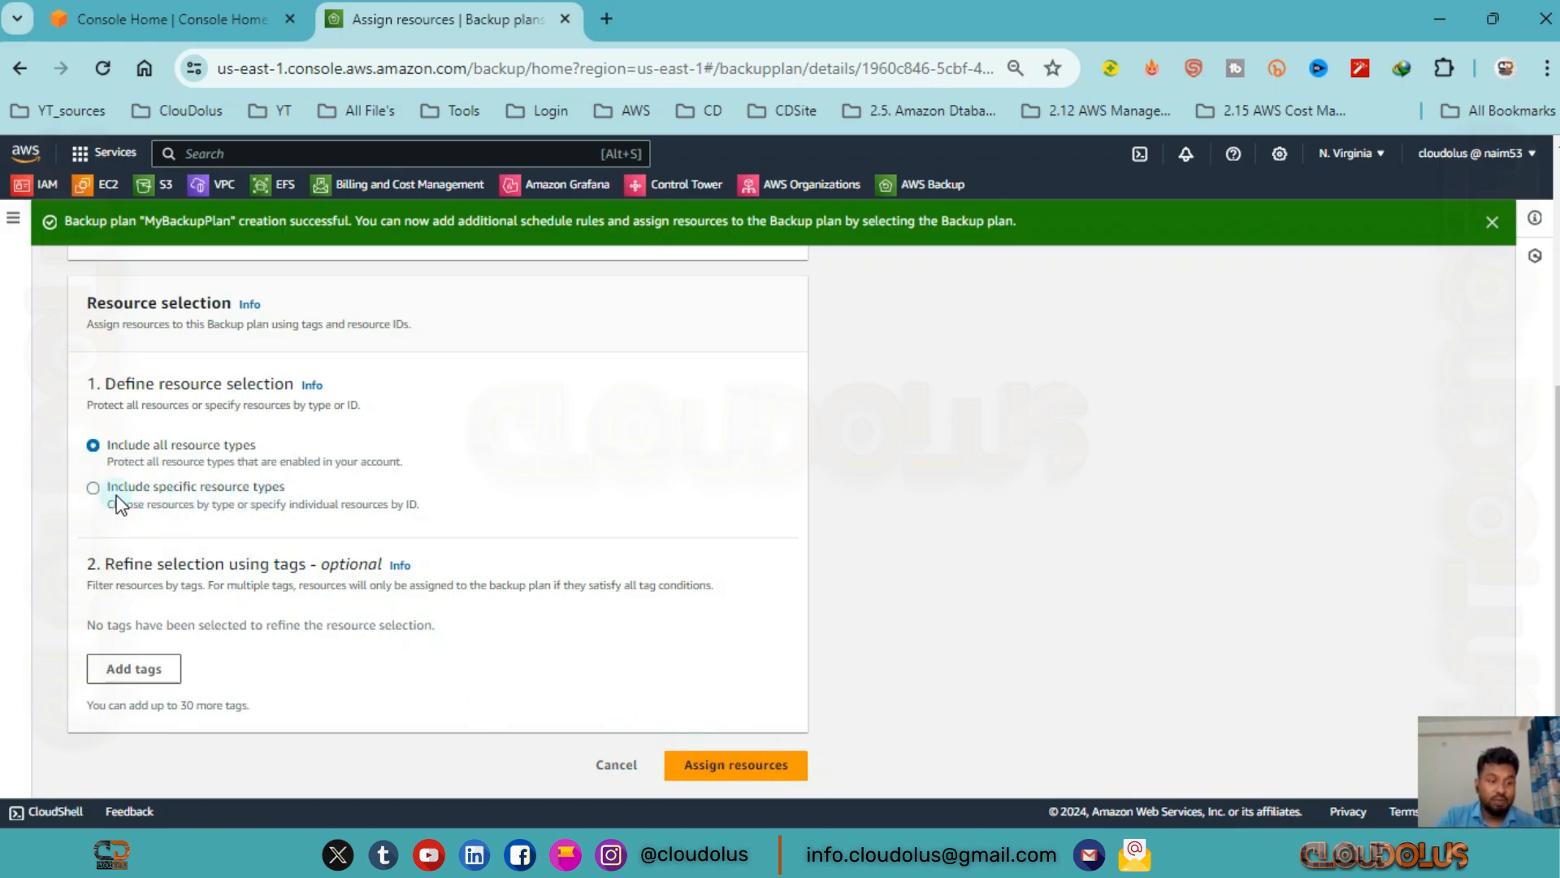
pyautogui.click(94, 490)
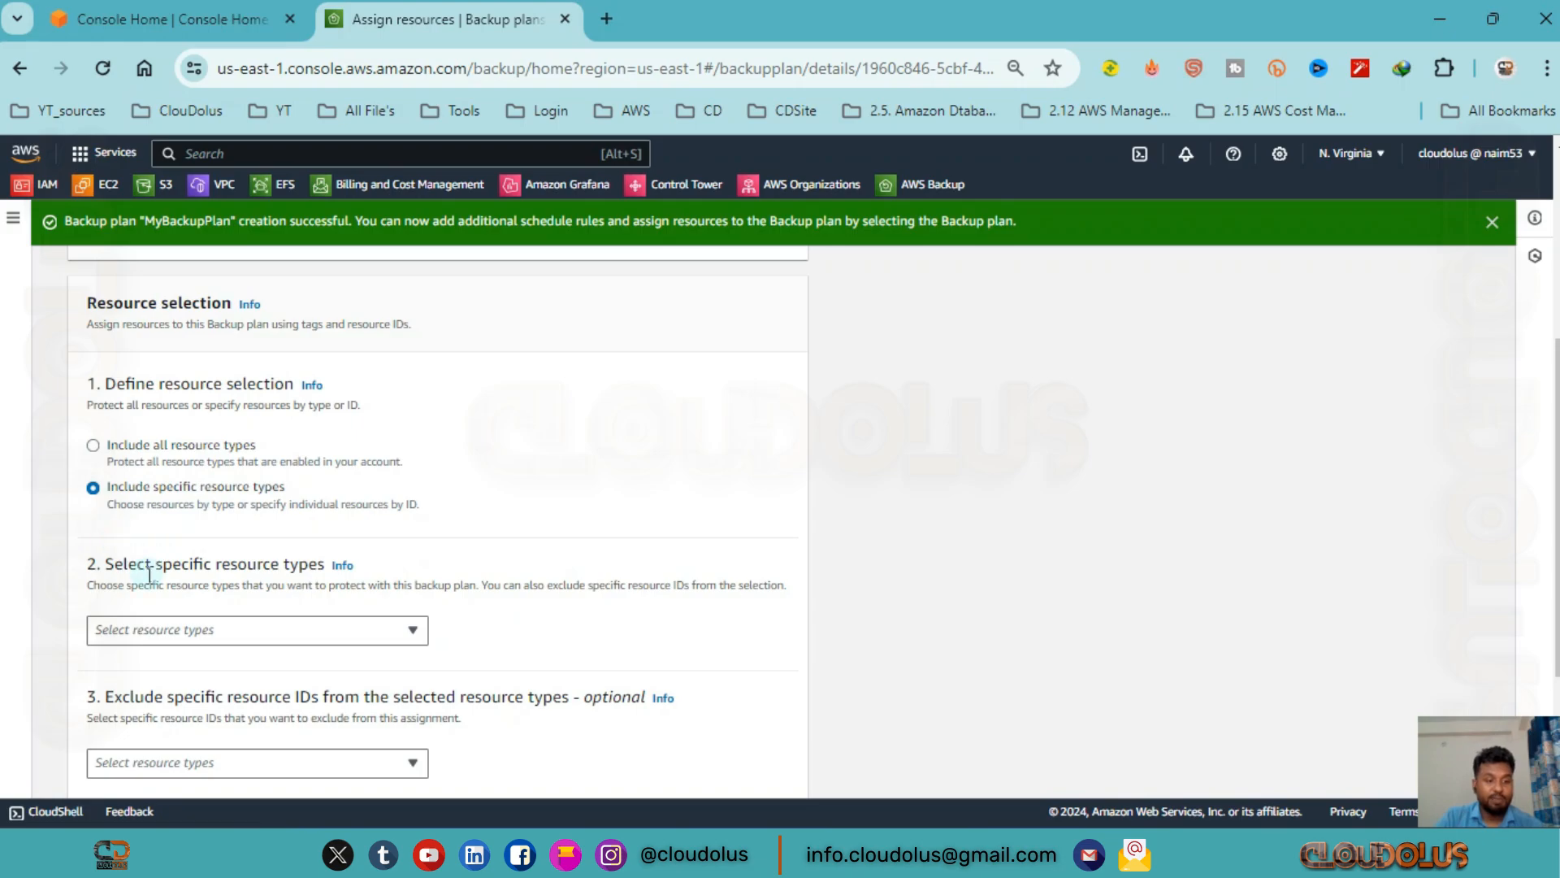
pyautogui.scroll(-3, 228, 528)
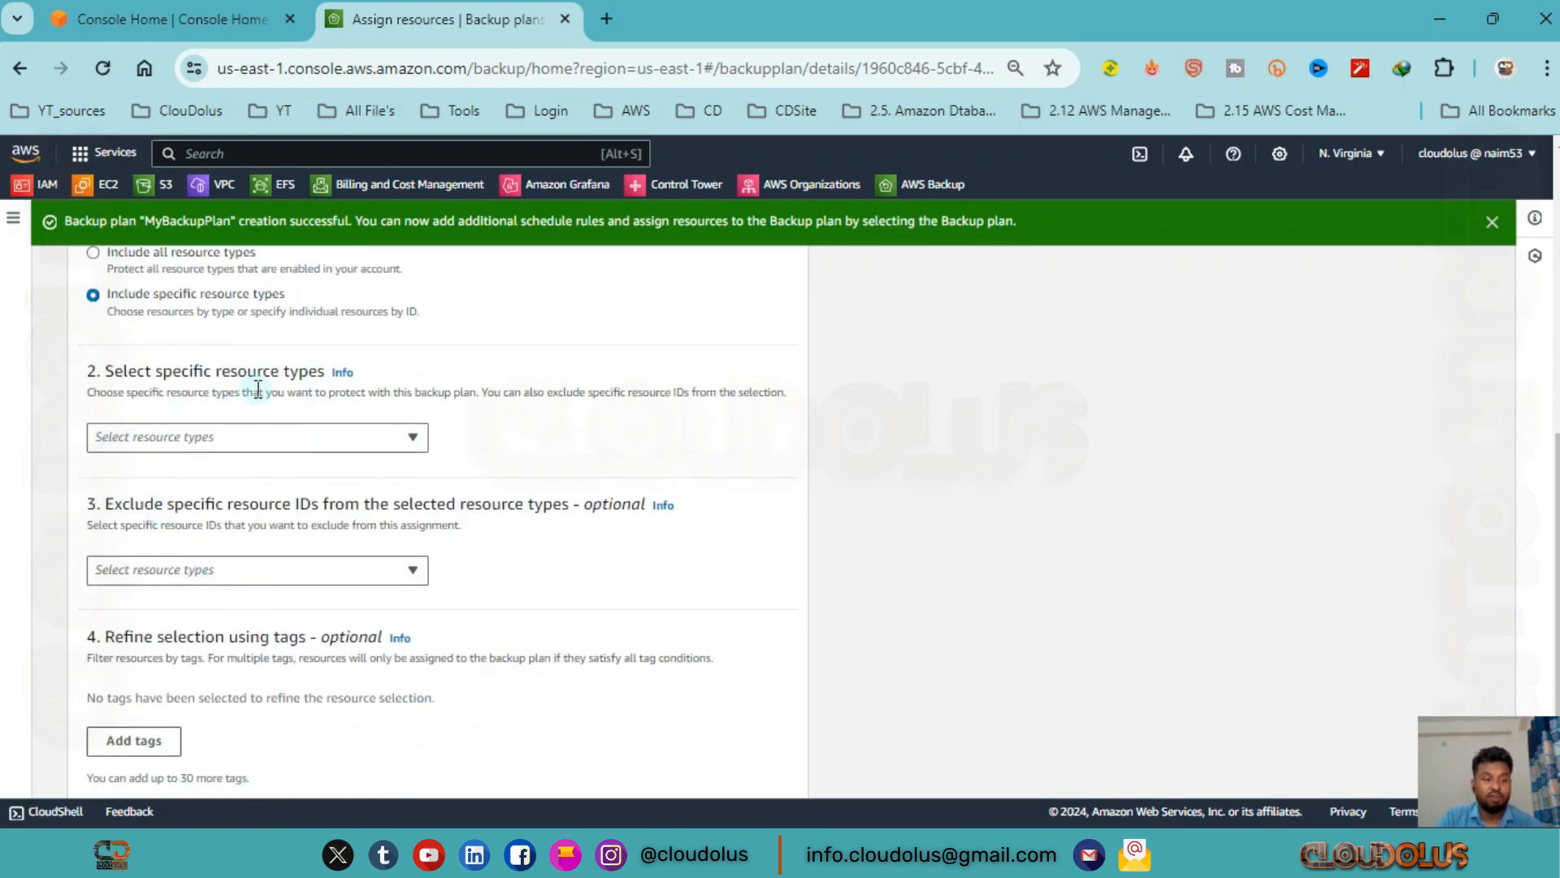
# Add EC2 as a specific resource type and keep its selection at all instances.
pyautogui.click(200, 447)
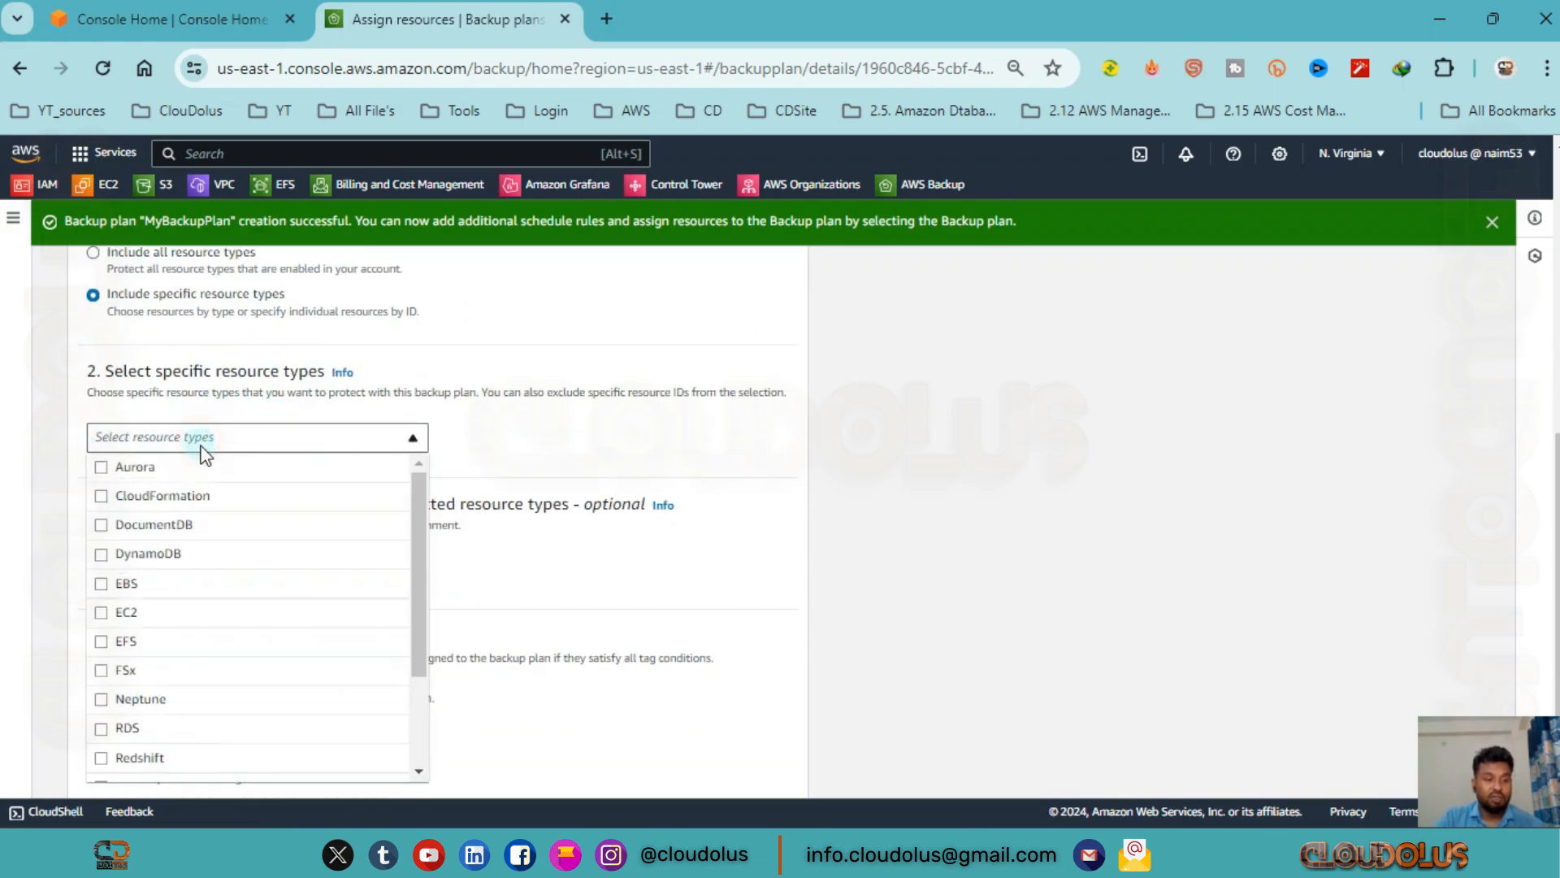
pyautogui.scroll(-1, 307, 480)
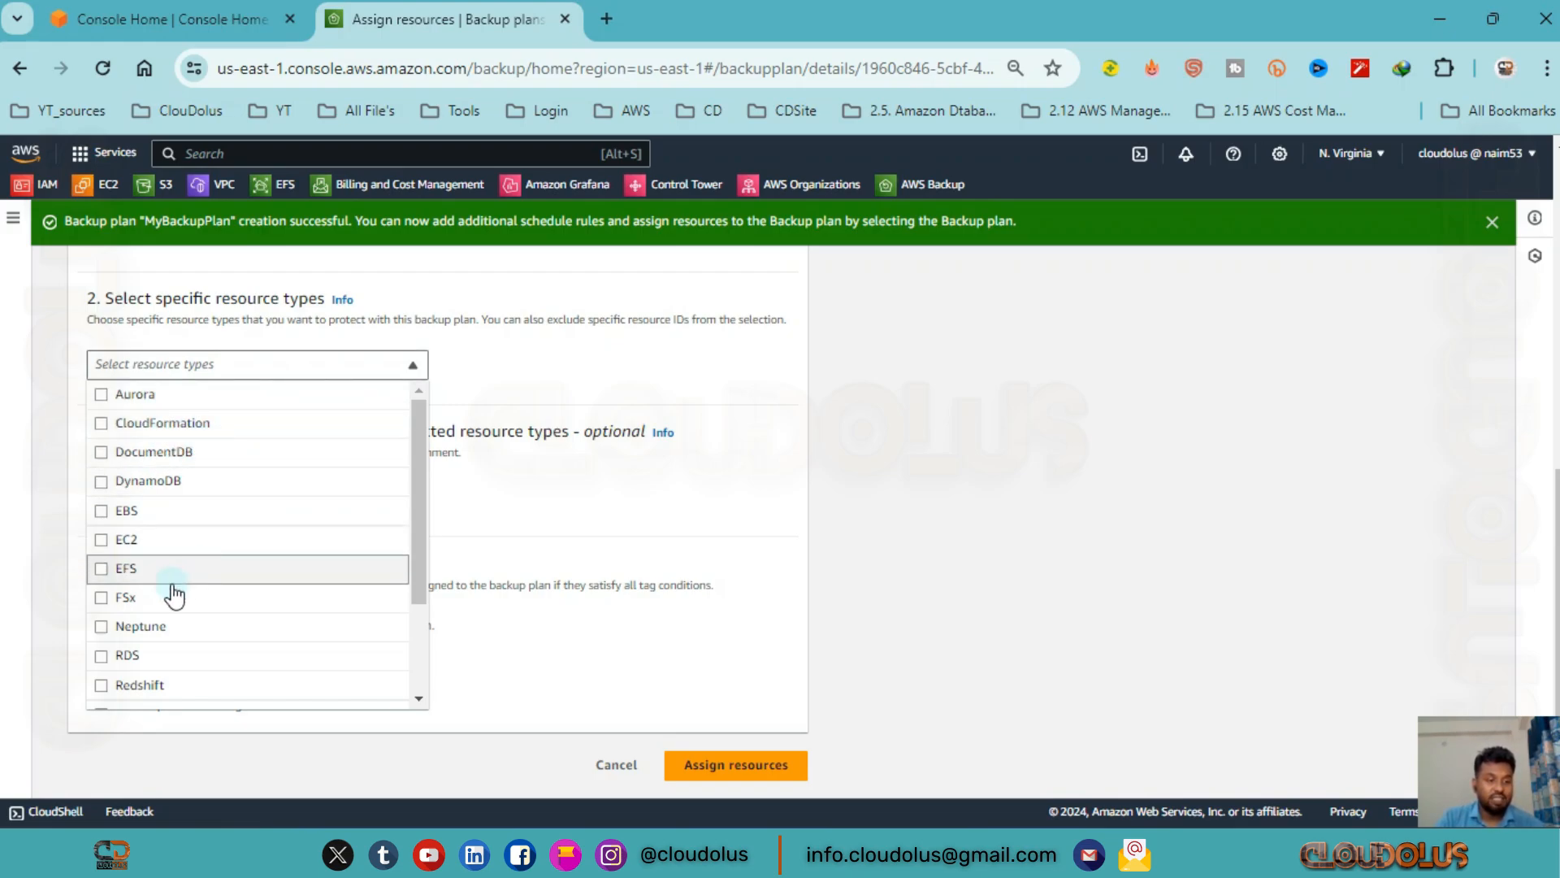
pyautogui.scroll(-2, 195, 585)
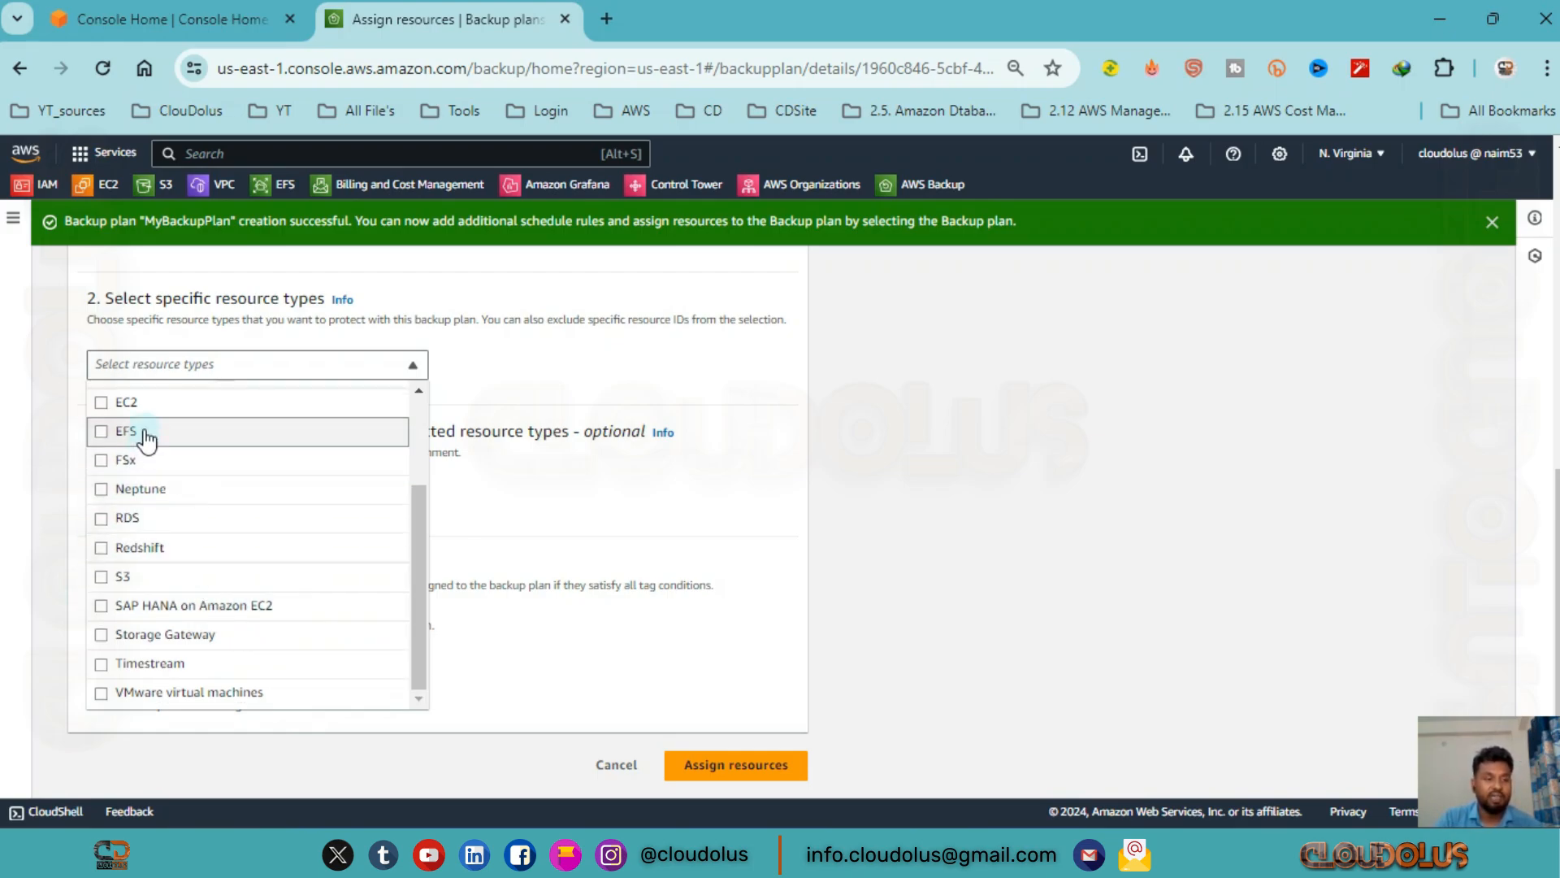
pyautogui.click(616, 390)
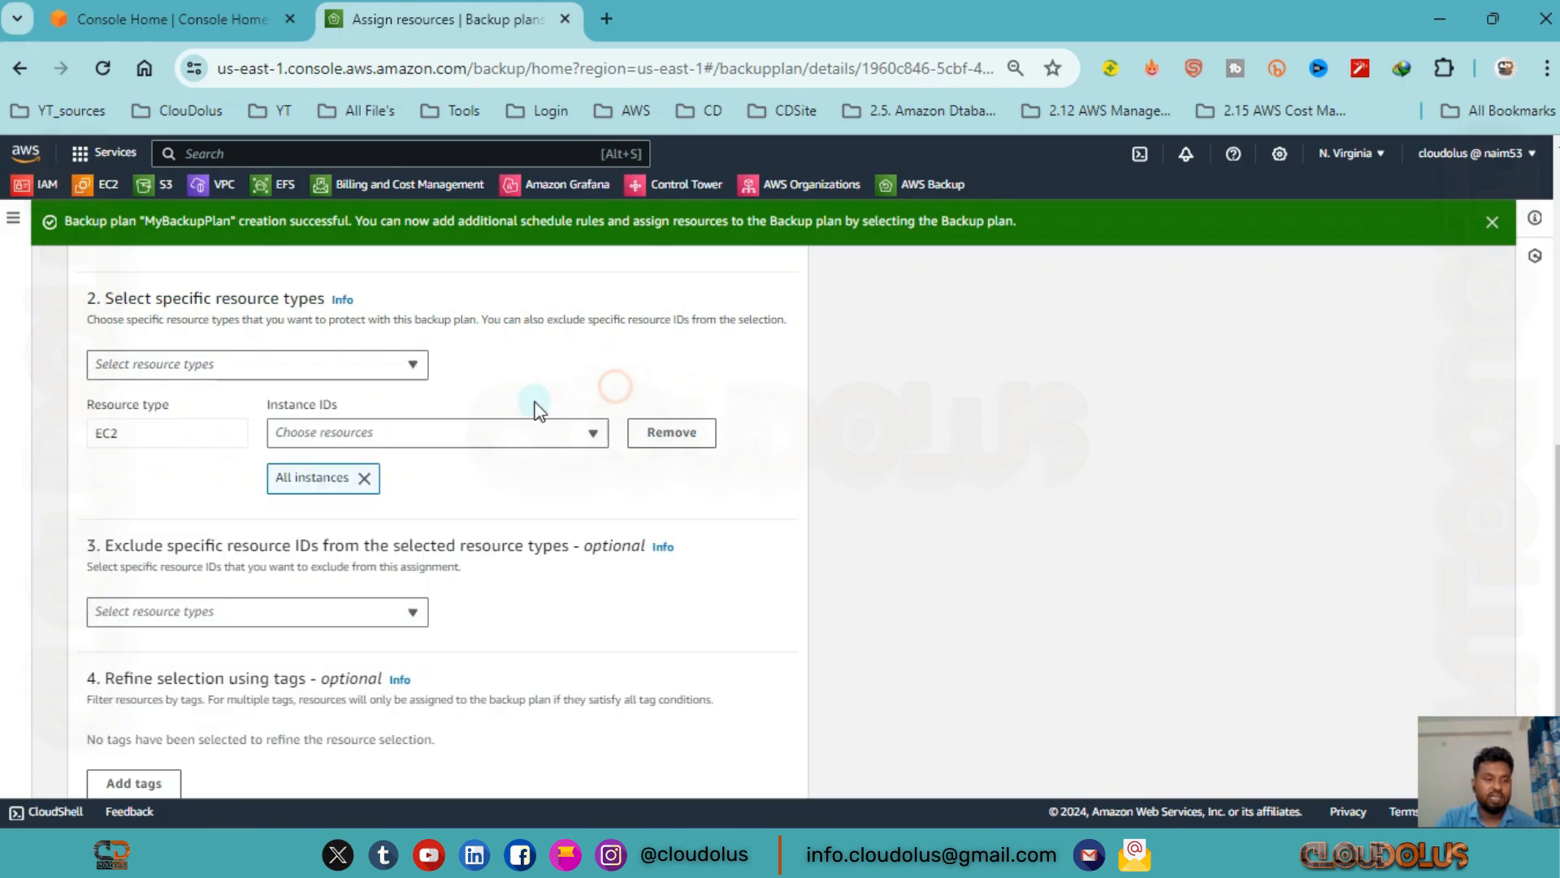
pyautogui.click(478, 433)
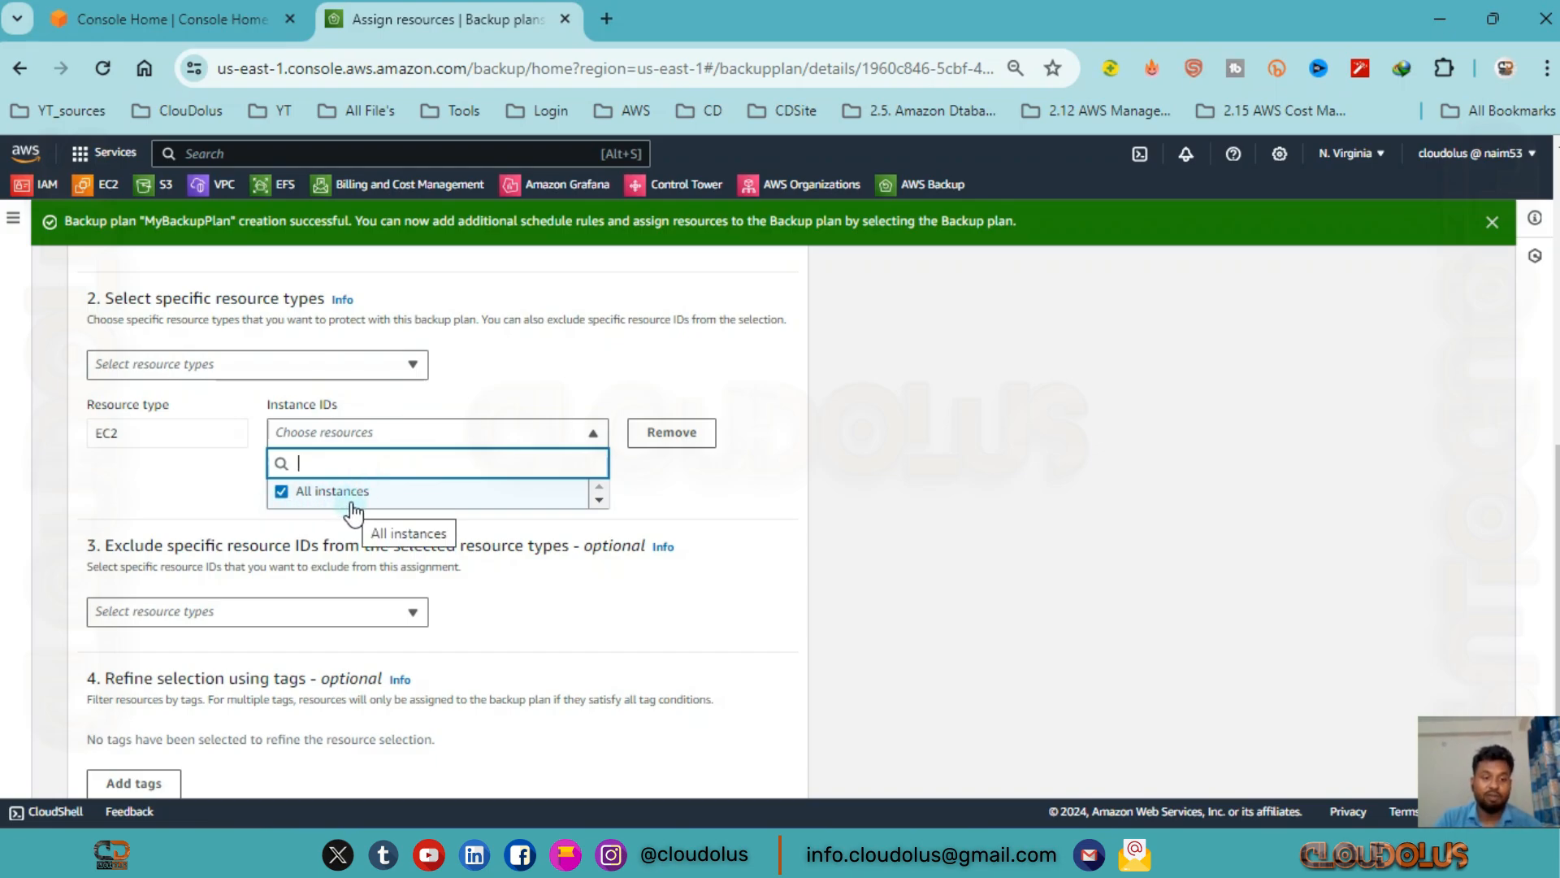
pyautogui.click(383, 436)
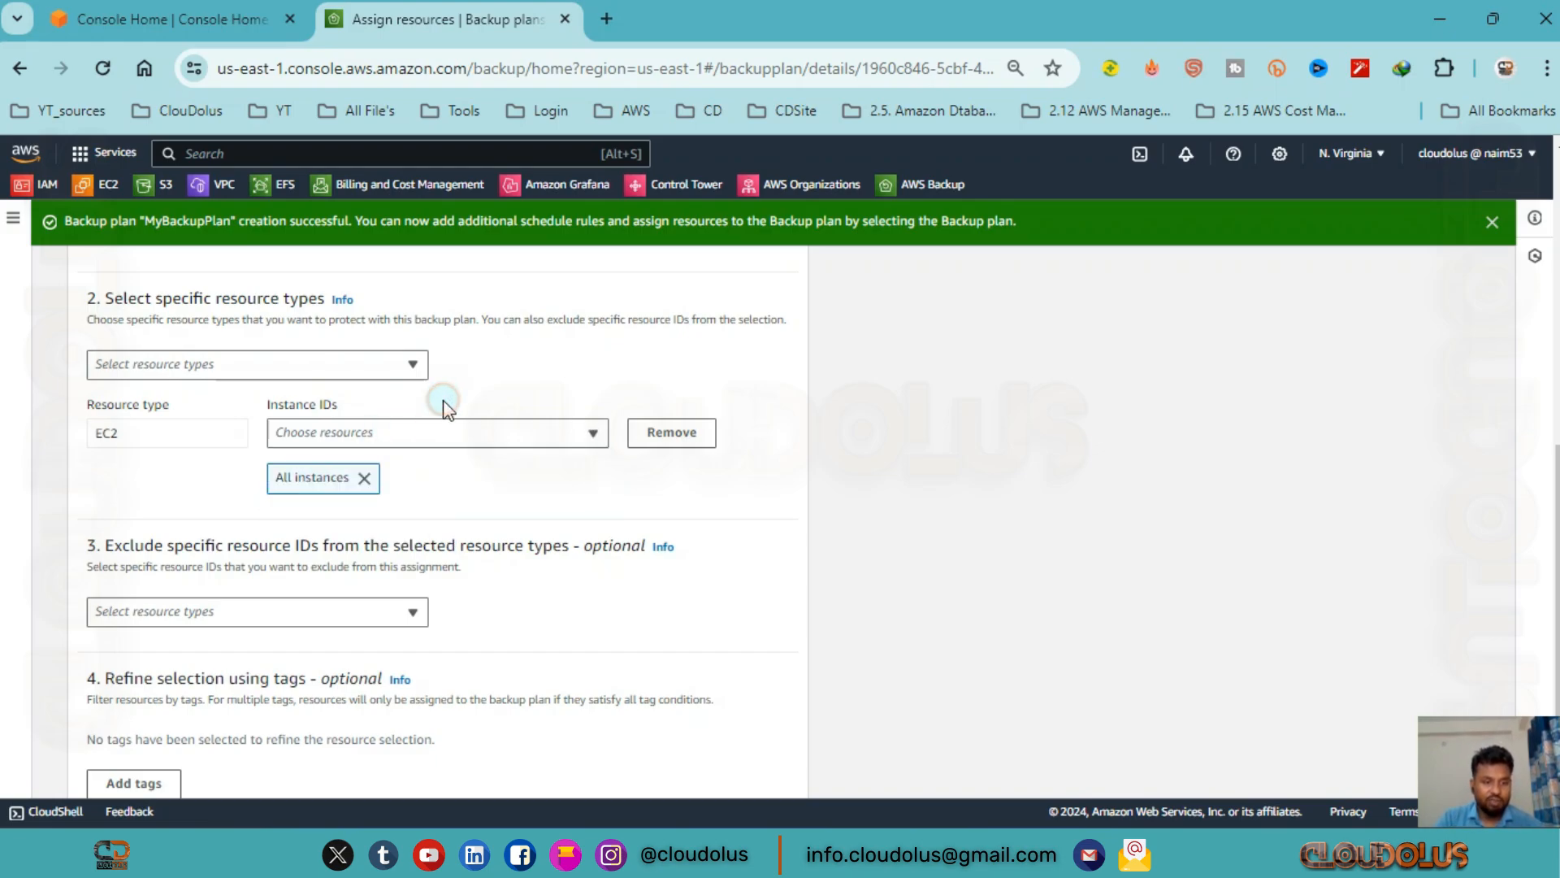
# Add EC2 to the resource types whose specific IDs are excluded from the assignment.
pyautogui.scroll(-2, 150, 505)
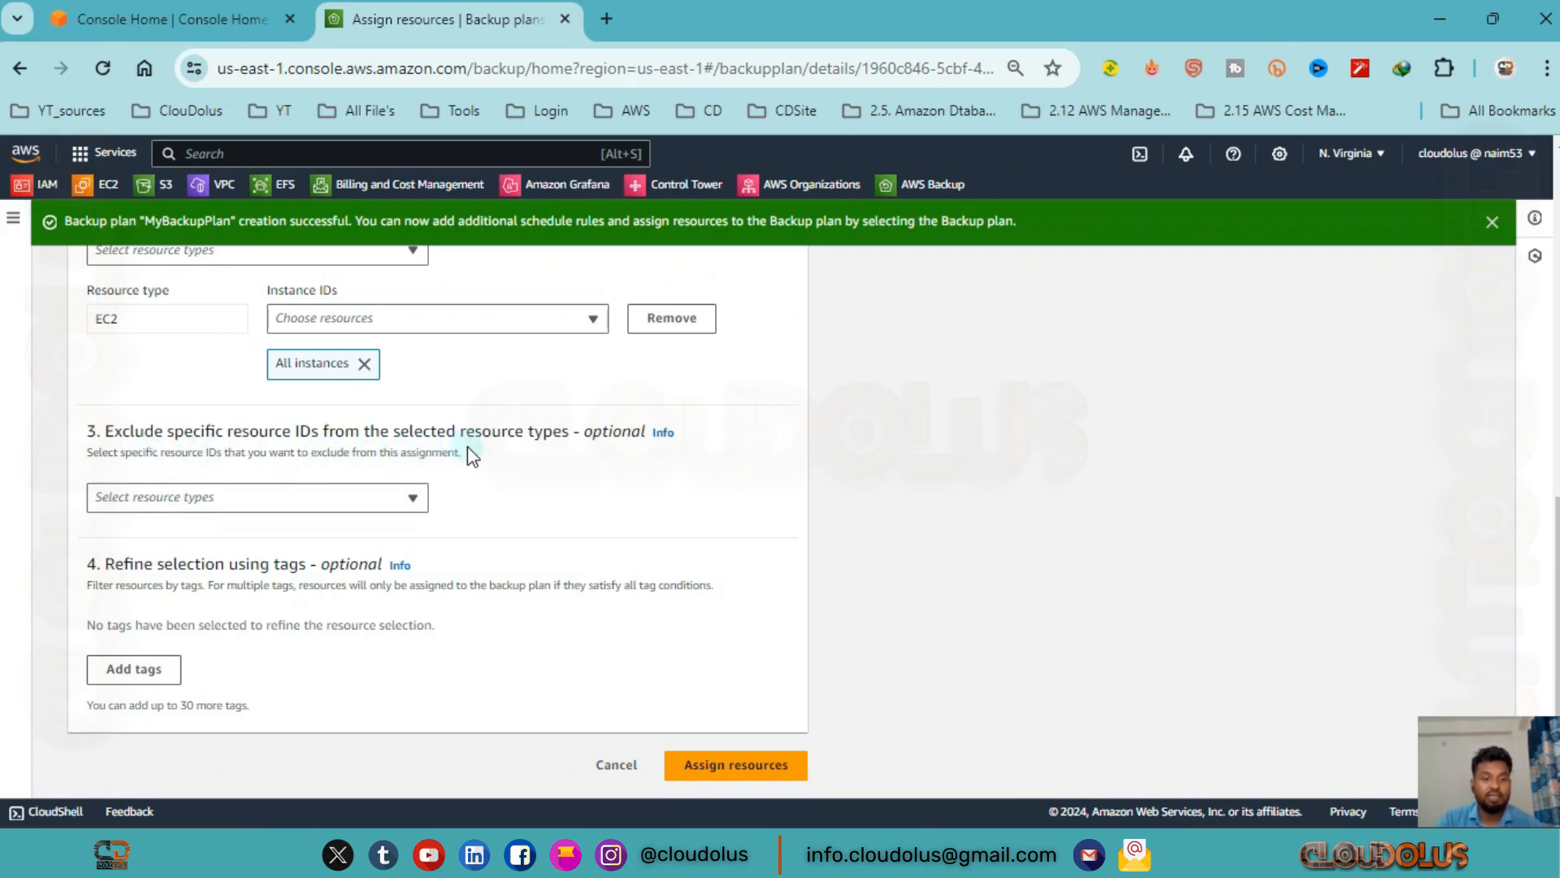
pyautogui.click(269, 499)
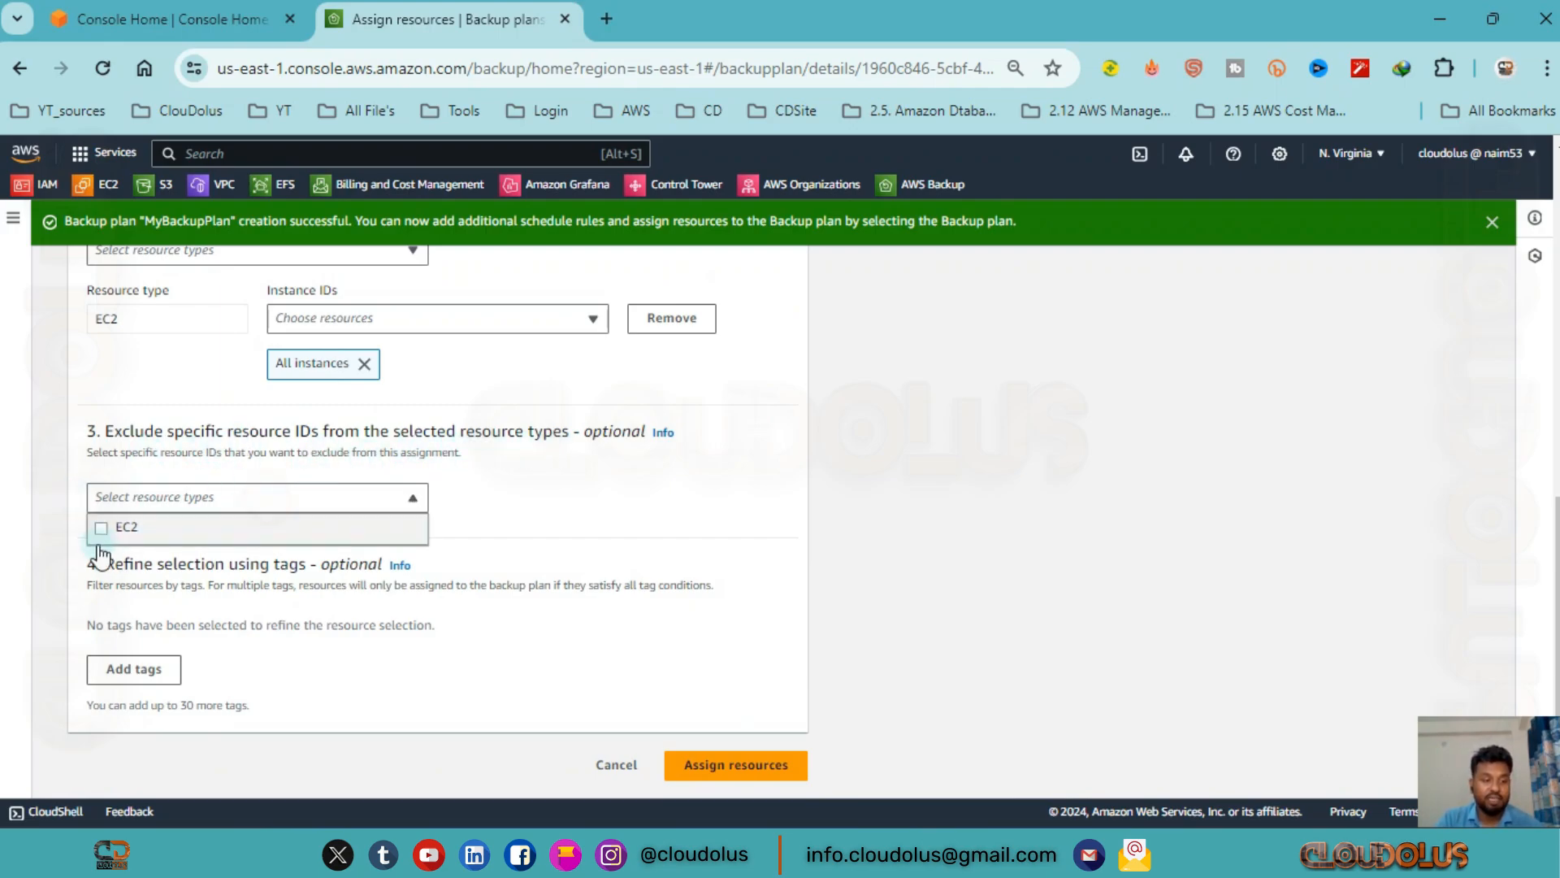
pyautogui.click(143, 529)
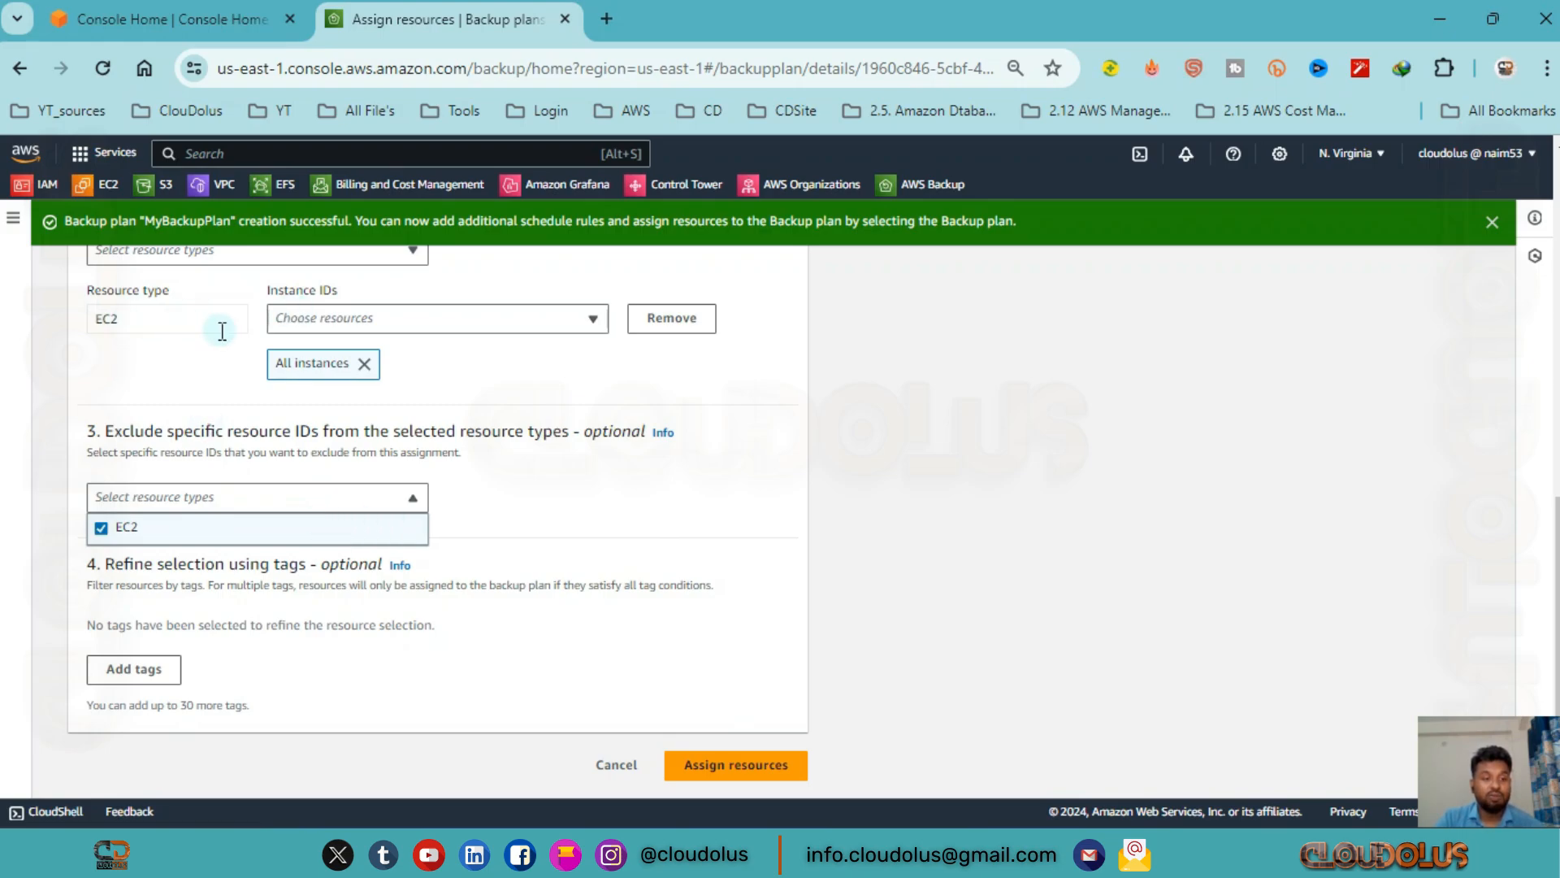
# Add EBS with all volumes to the specific resource types protected by the plan.
pyautogui.scroll(3, 209, 362)
pyautogui.click(309, 444)
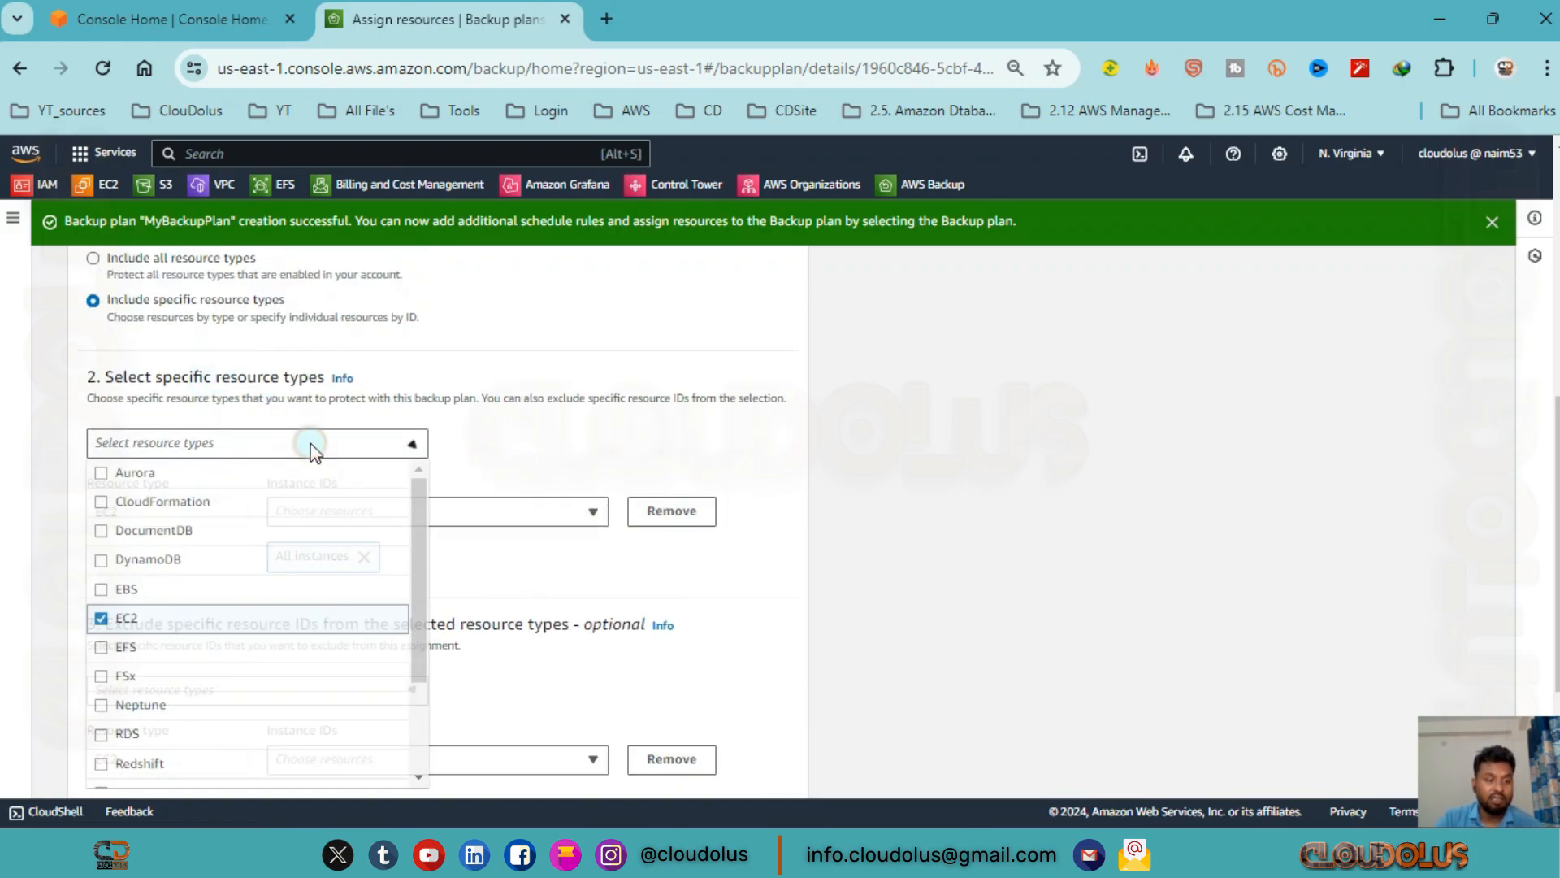
pyautogui.click(166, 592)
pyautogui.scroll(-2, 324, 561)
pyautogui.click(504, 488)
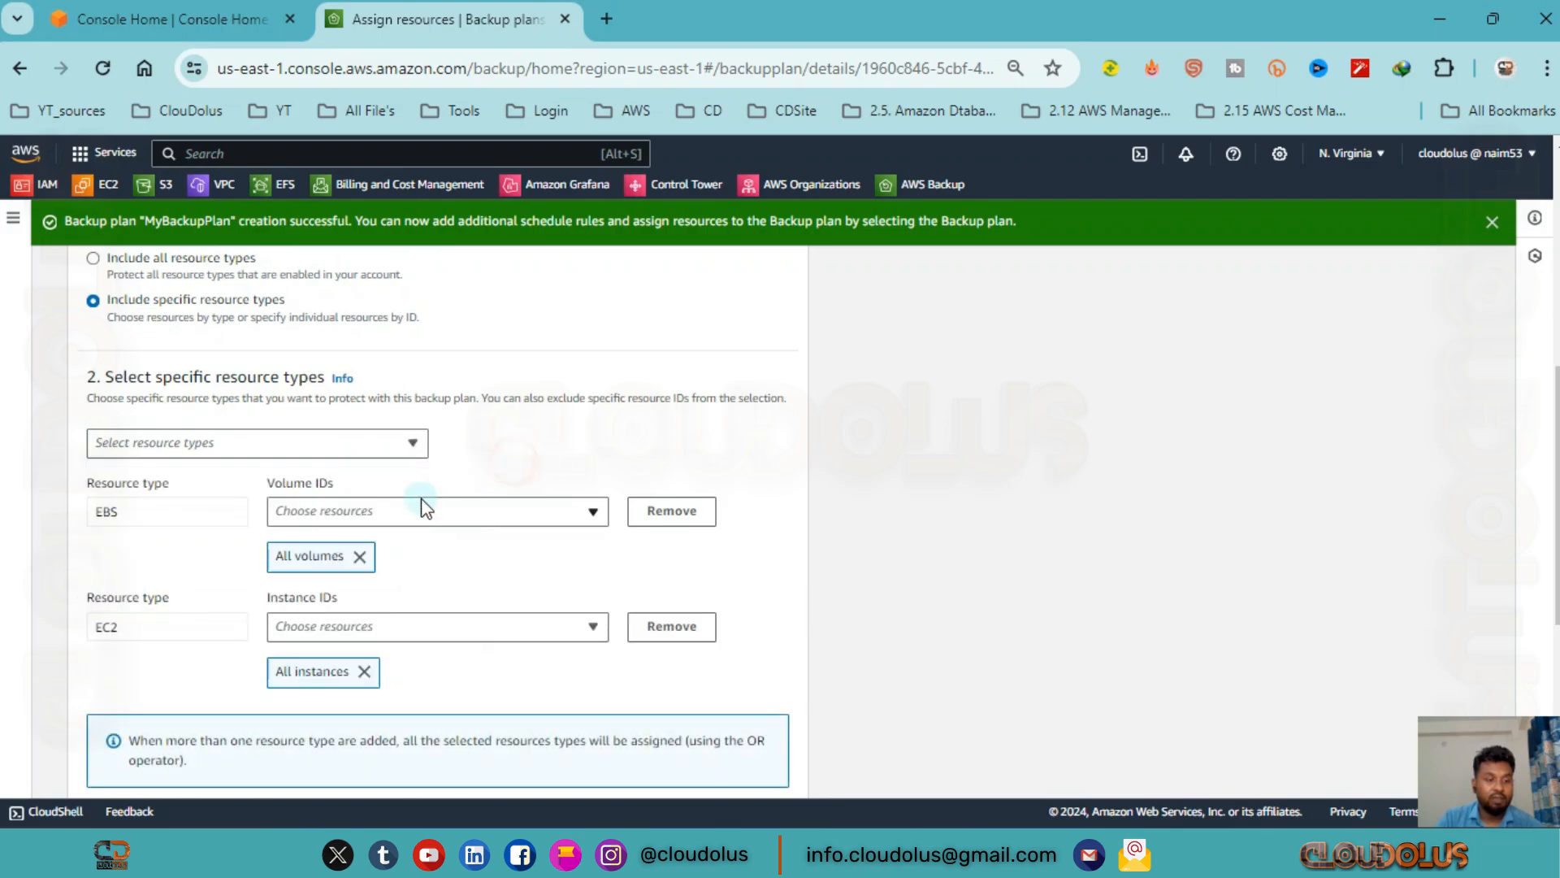
# Replace EC2 with EBS as the resource type for excluding specific resource IDs.
pyautogui.scroll(-3, 188, 462)
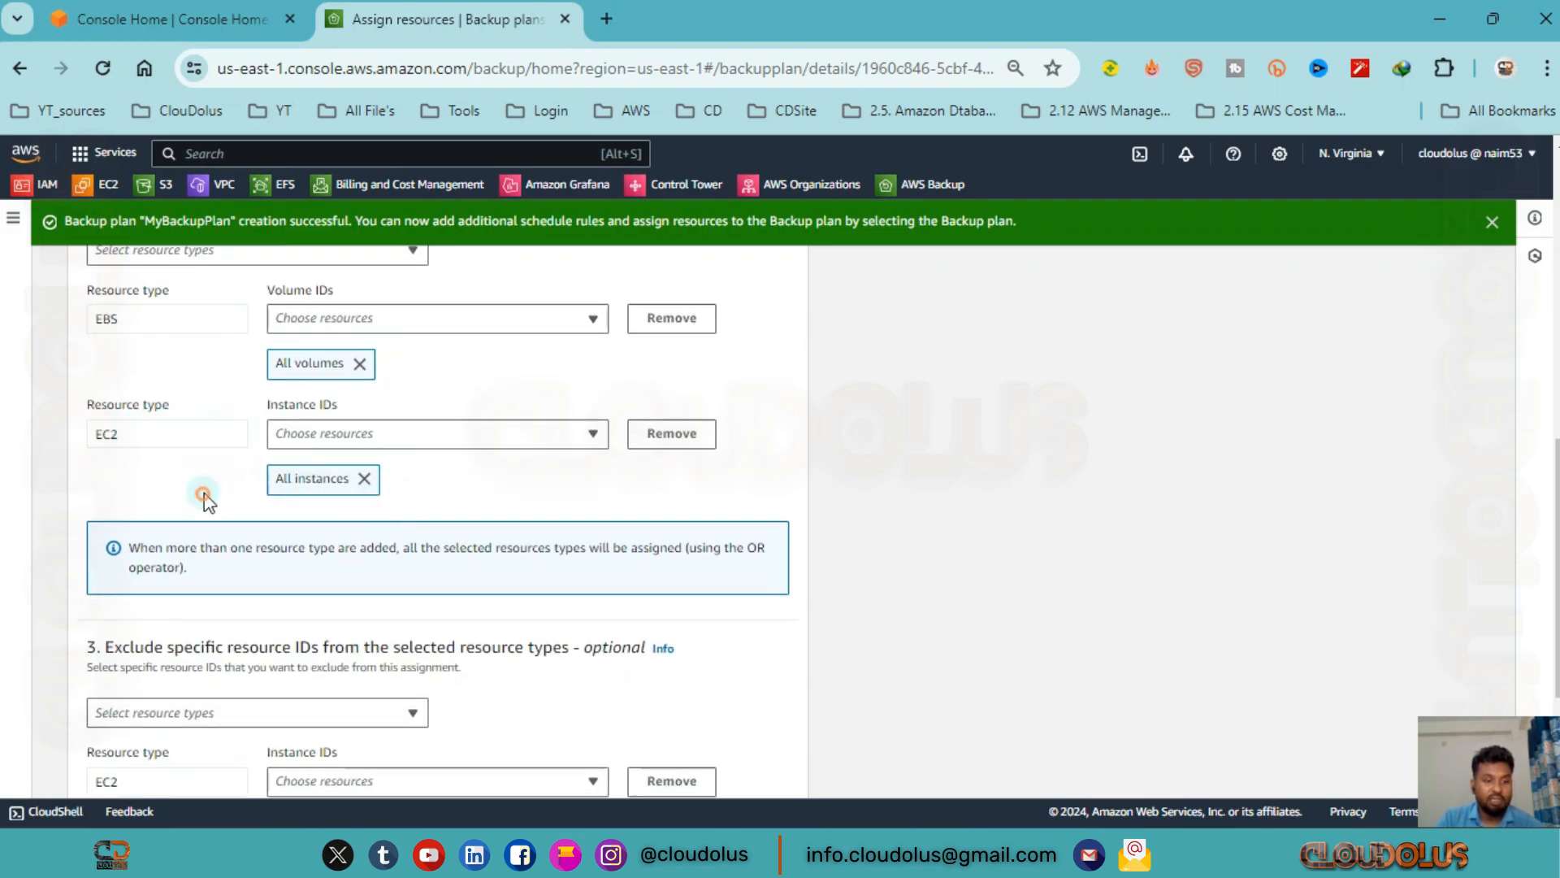
pyautogui.scroll(-1, 227, 499)
pyautogui.scroll(-2, 230, 502)
pyautogui.click(314, 520)
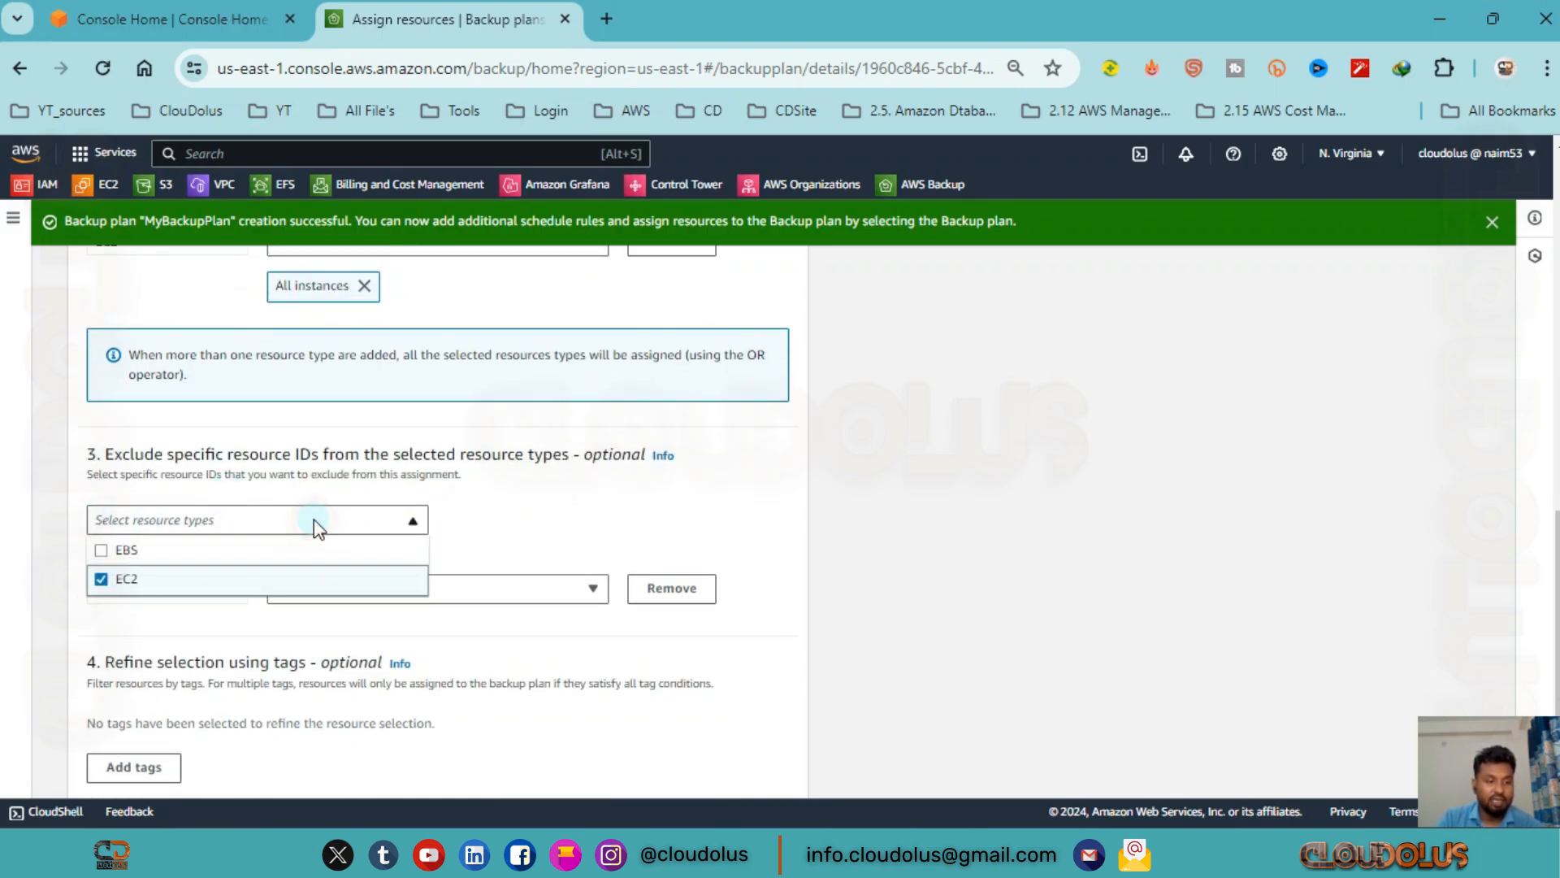
pyautogui.click(155, 551)
pyautogui.click(104, 579)
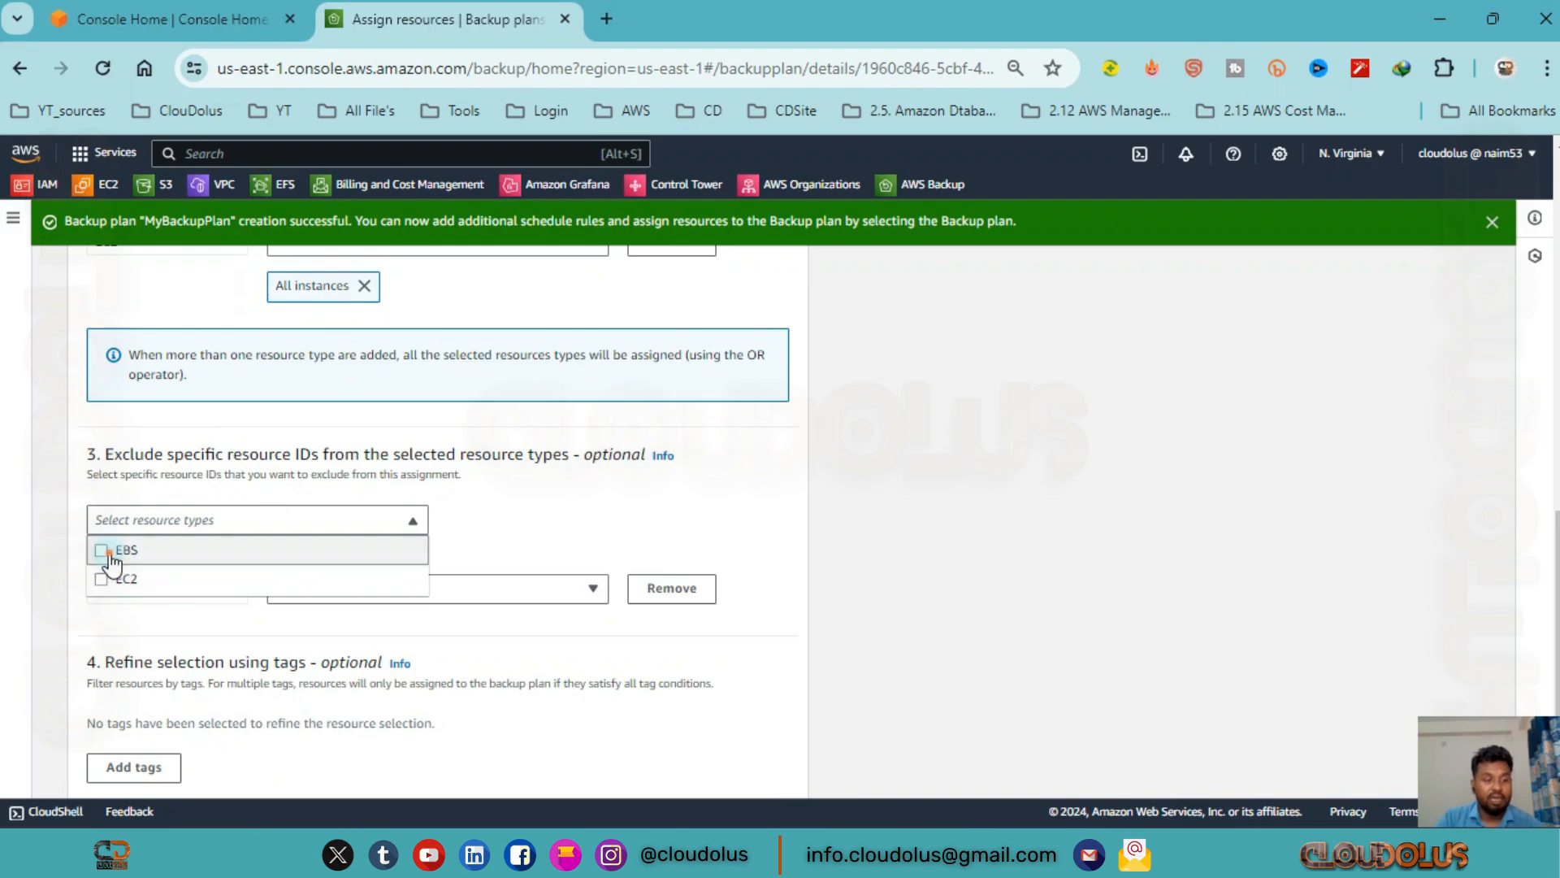
pyautogui.click(100, 549)
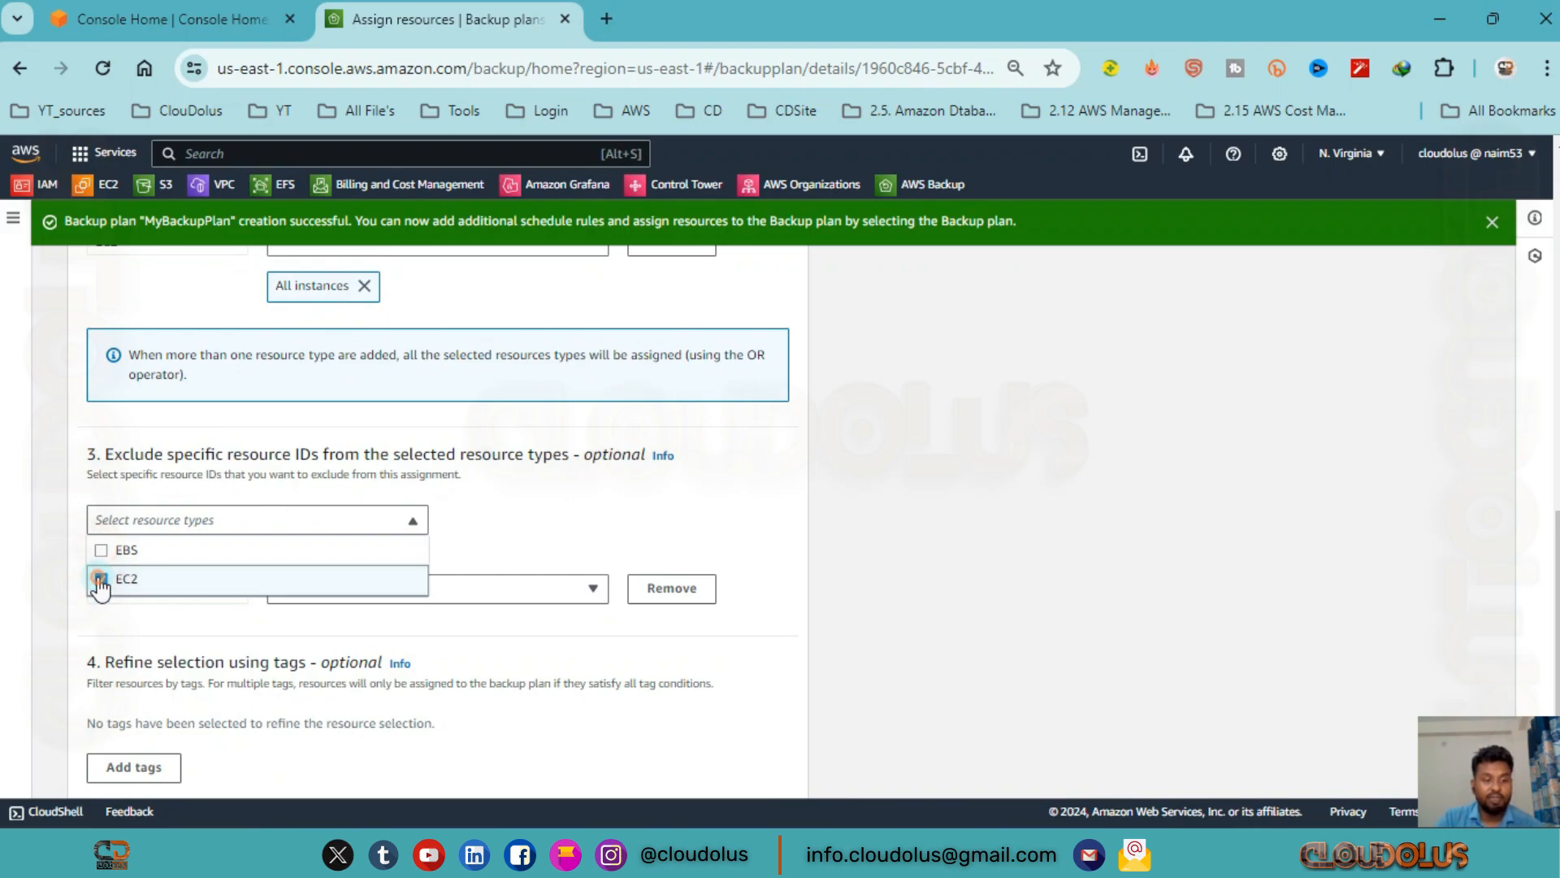
pyautogui.click(106, 586)
pyautogui.click(102, 550)
pyautogui.click(513, 546)
# Remove the EC2 entry from the specific resource types included in the assignment.
pyautogui.scroll(1, 520, 548)
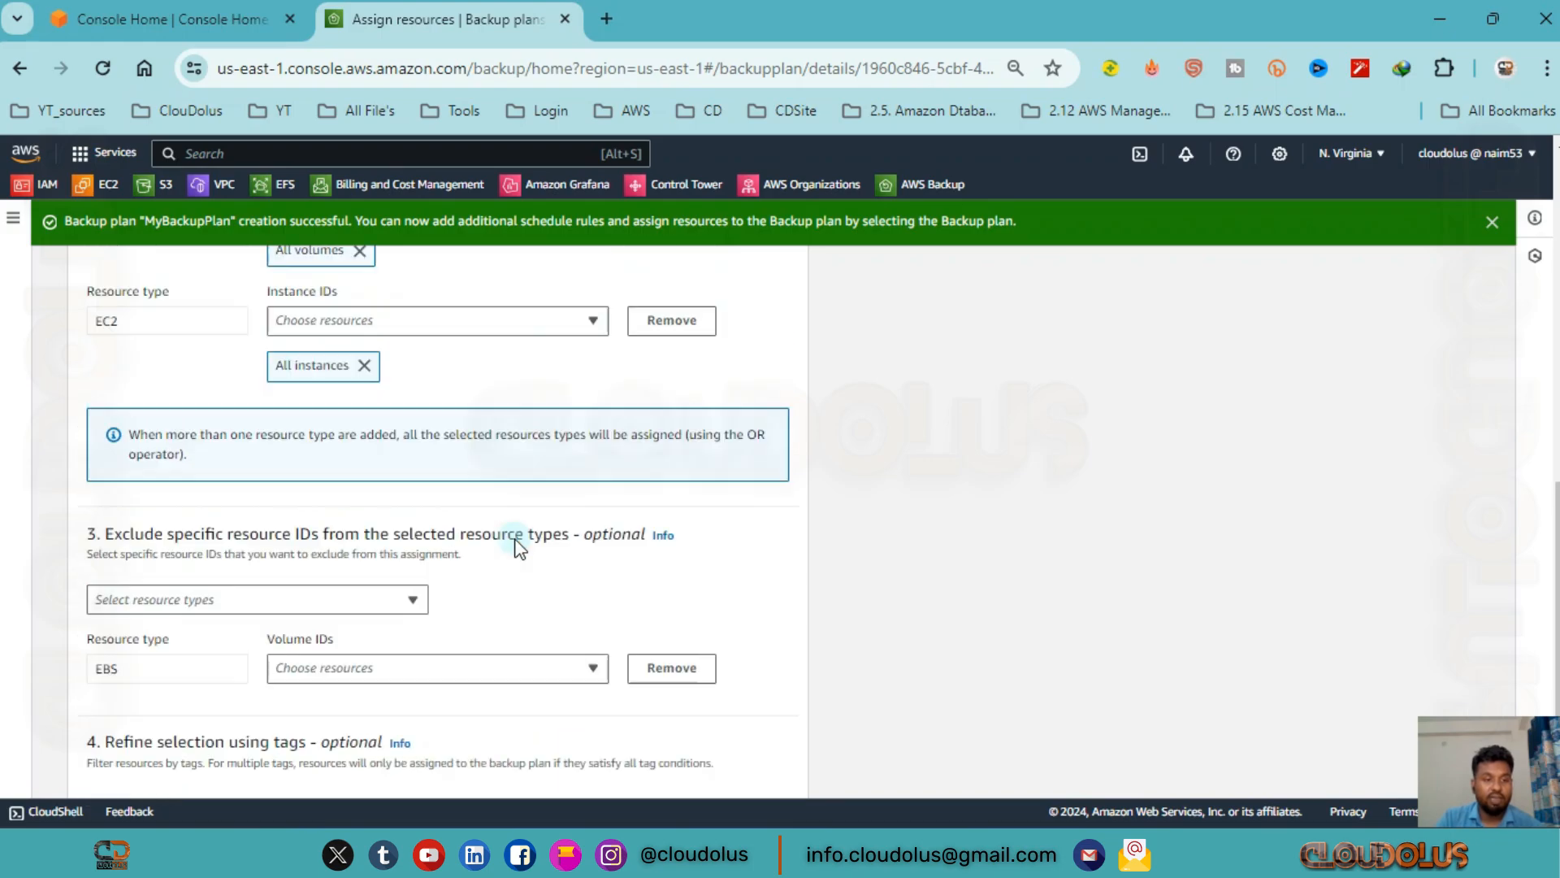
pyautogui.scroll(4, 514, 546)
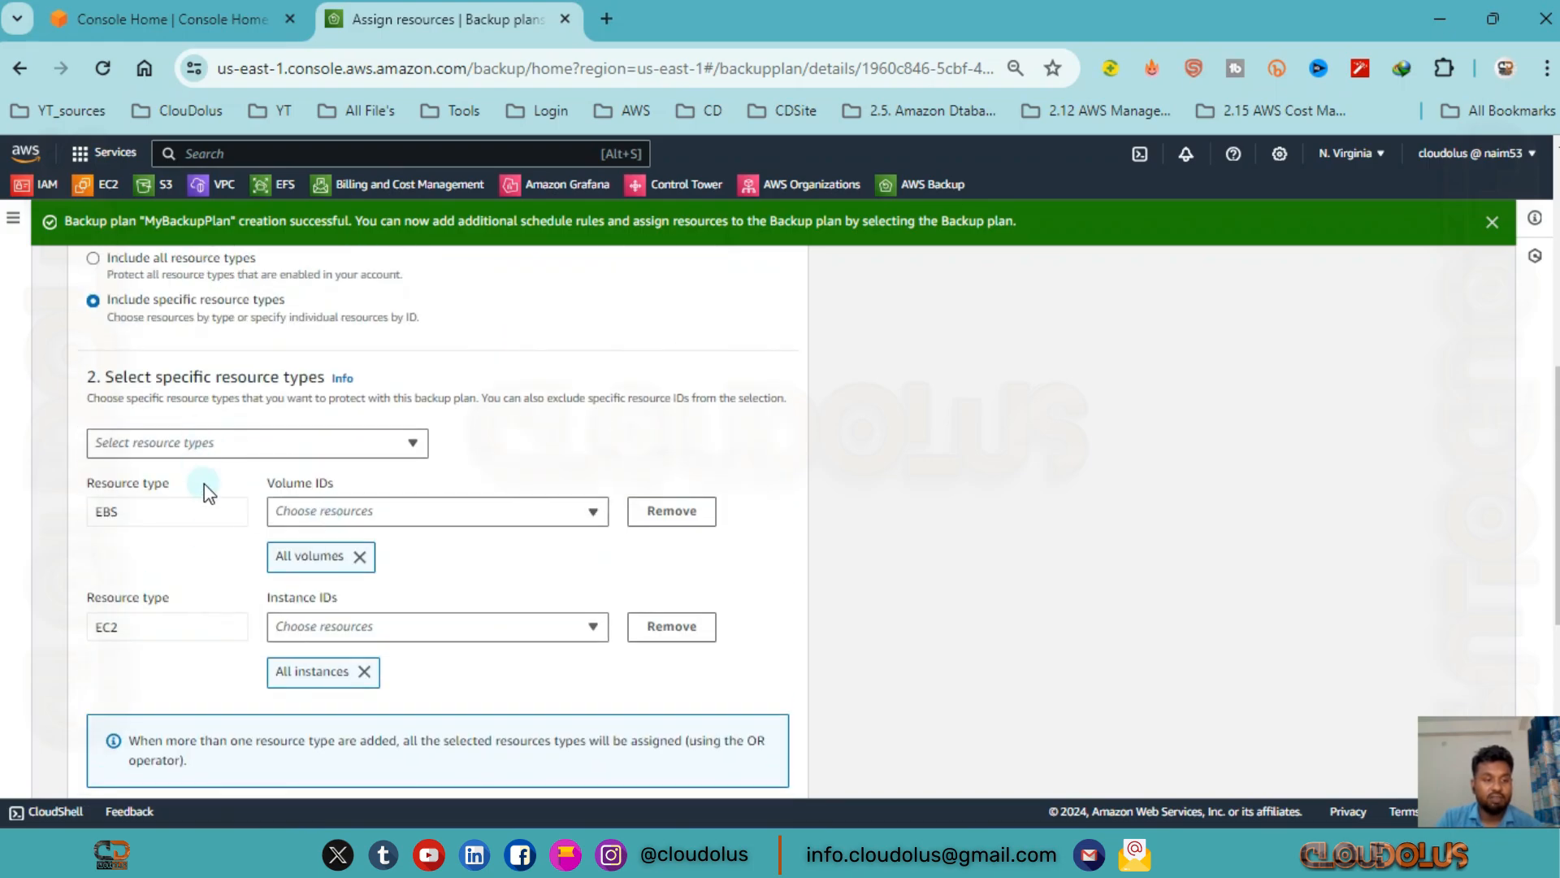
pyautogui.click(671, 627)
pyautogui.scroll(-3, 455, 512)
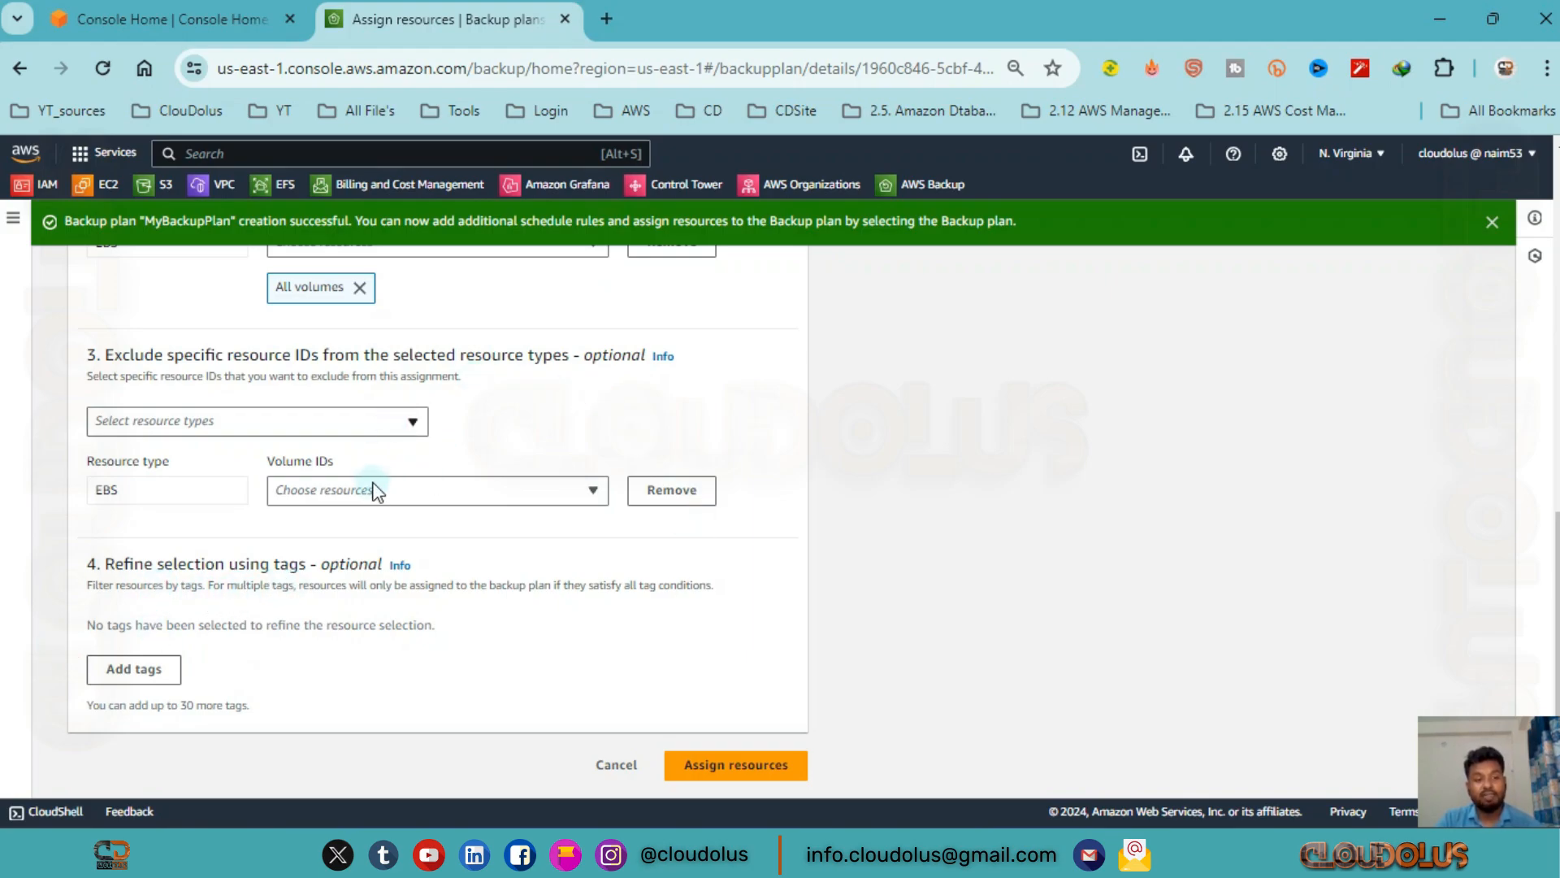
pyautogui.scroll(3, 373, 486)
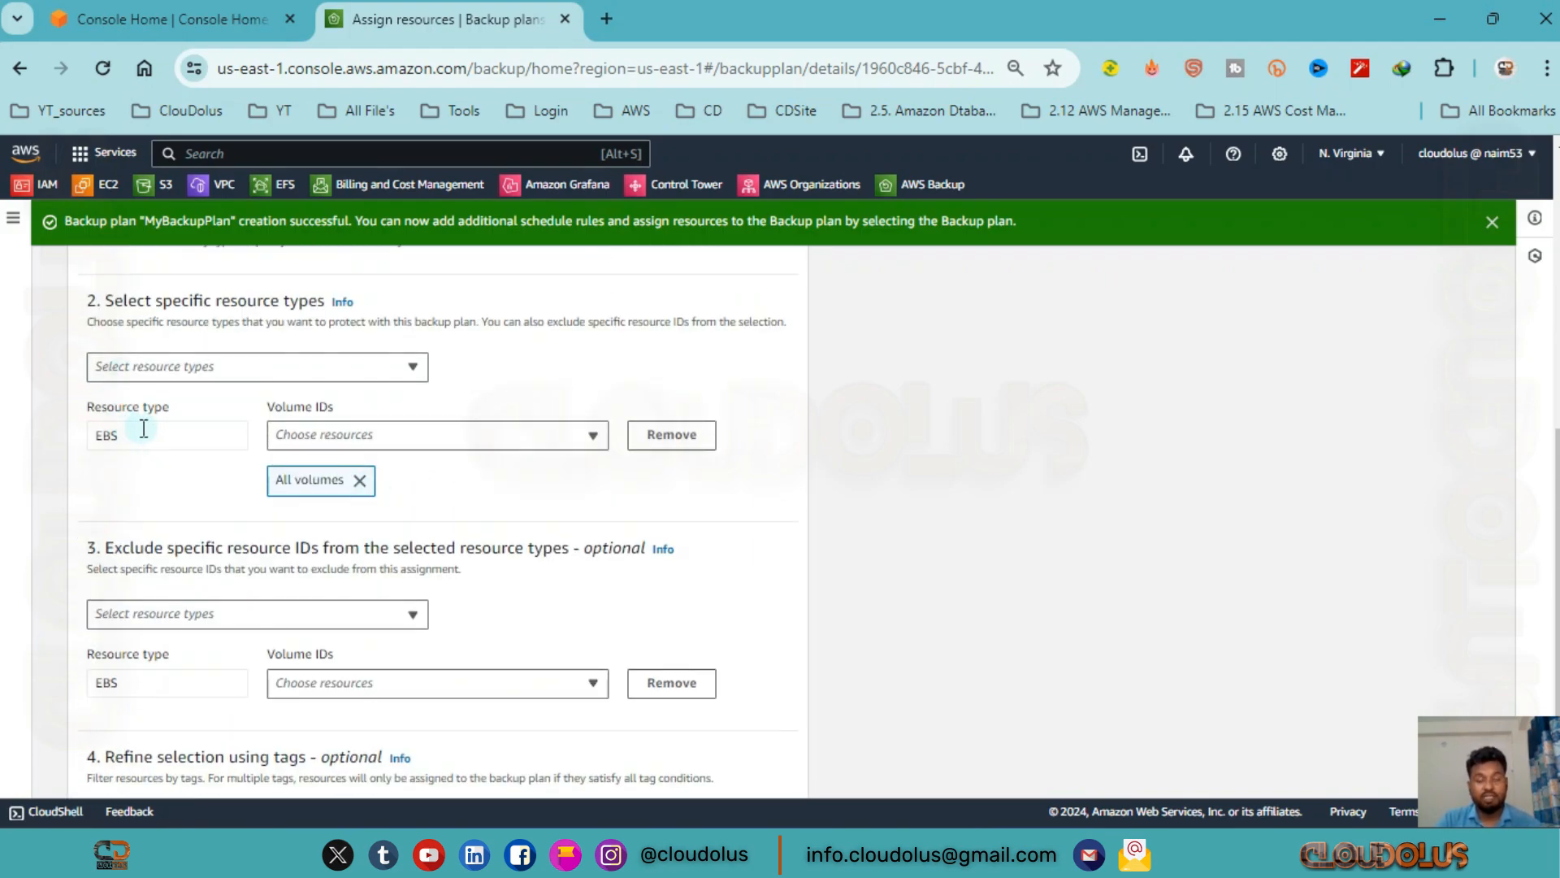
# Add a tag filter with the key Name and the condition Equals, and open its value suggestions.
pyautogui.scroll(-3, 216, 626)
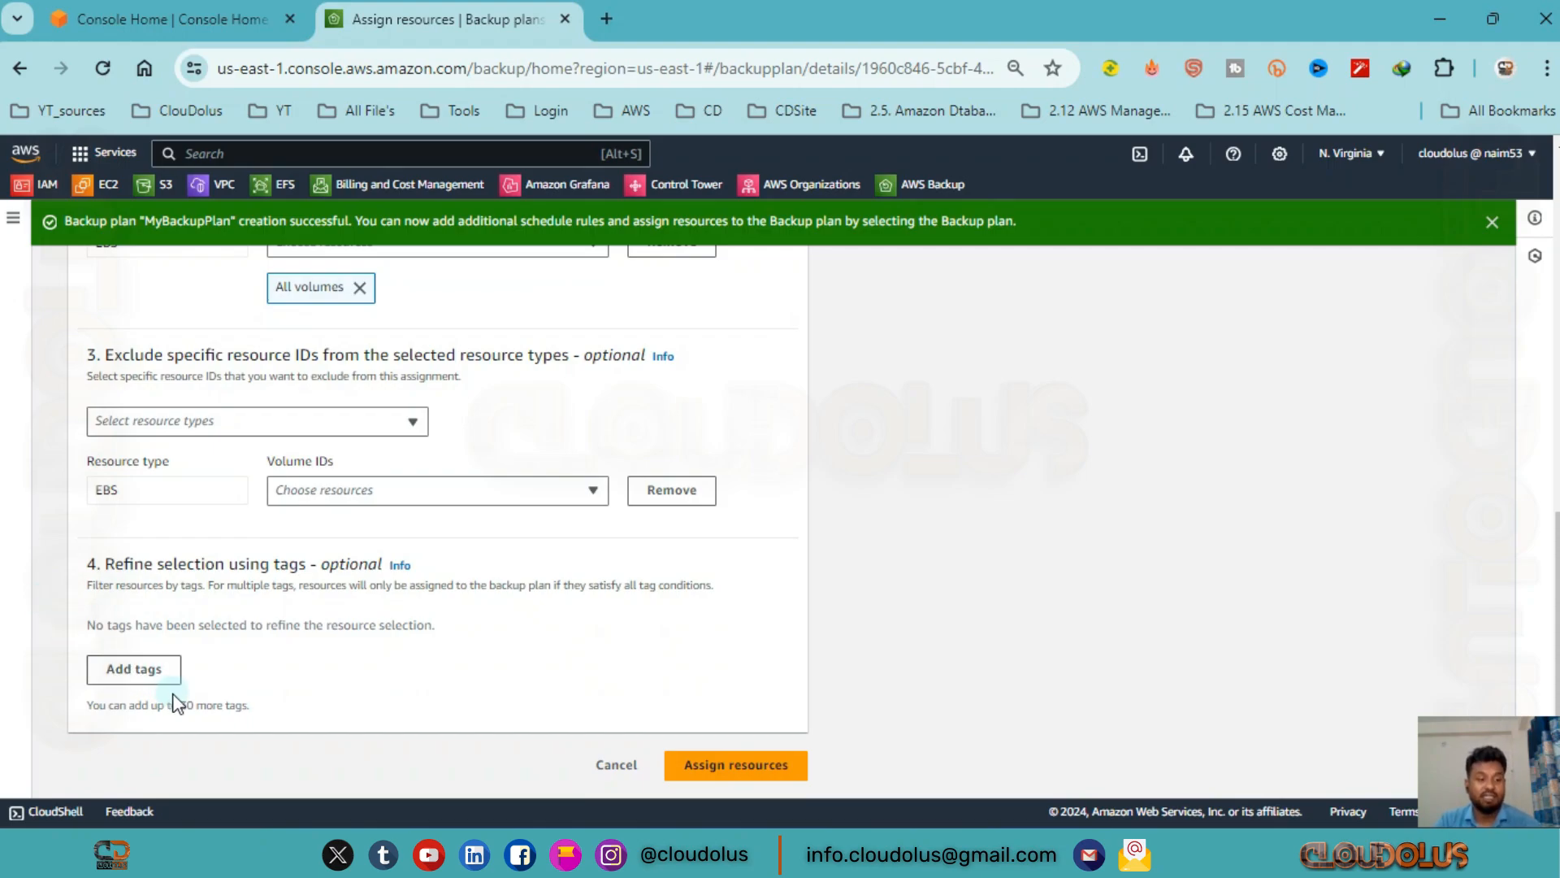
pyautogui.click(160, 677)
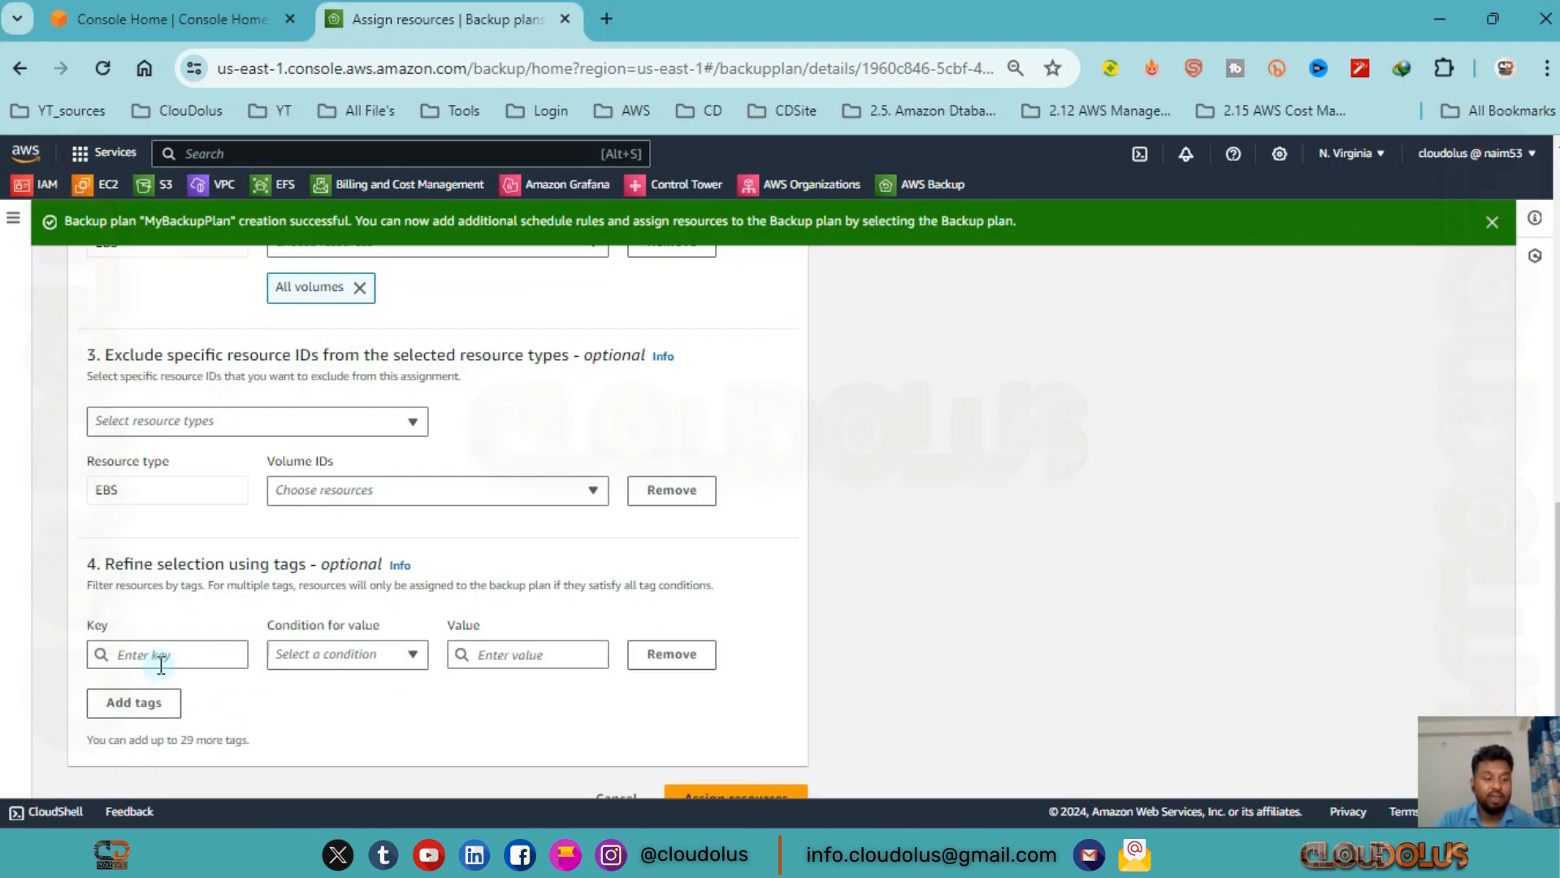
pyautogui.click(163, 652)
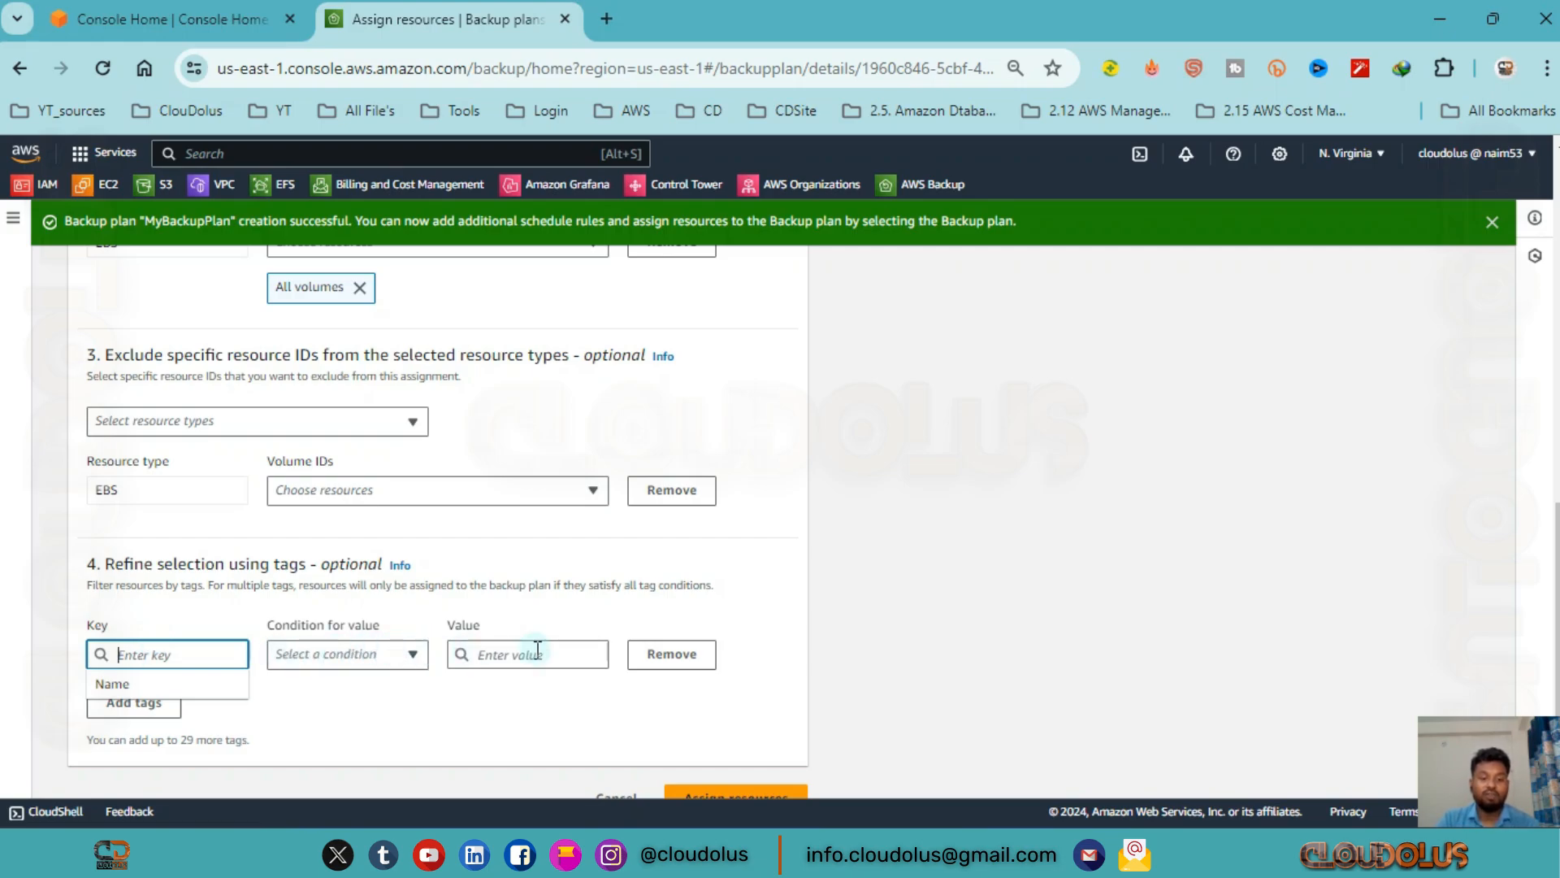
pyautogui.click(124, 685)
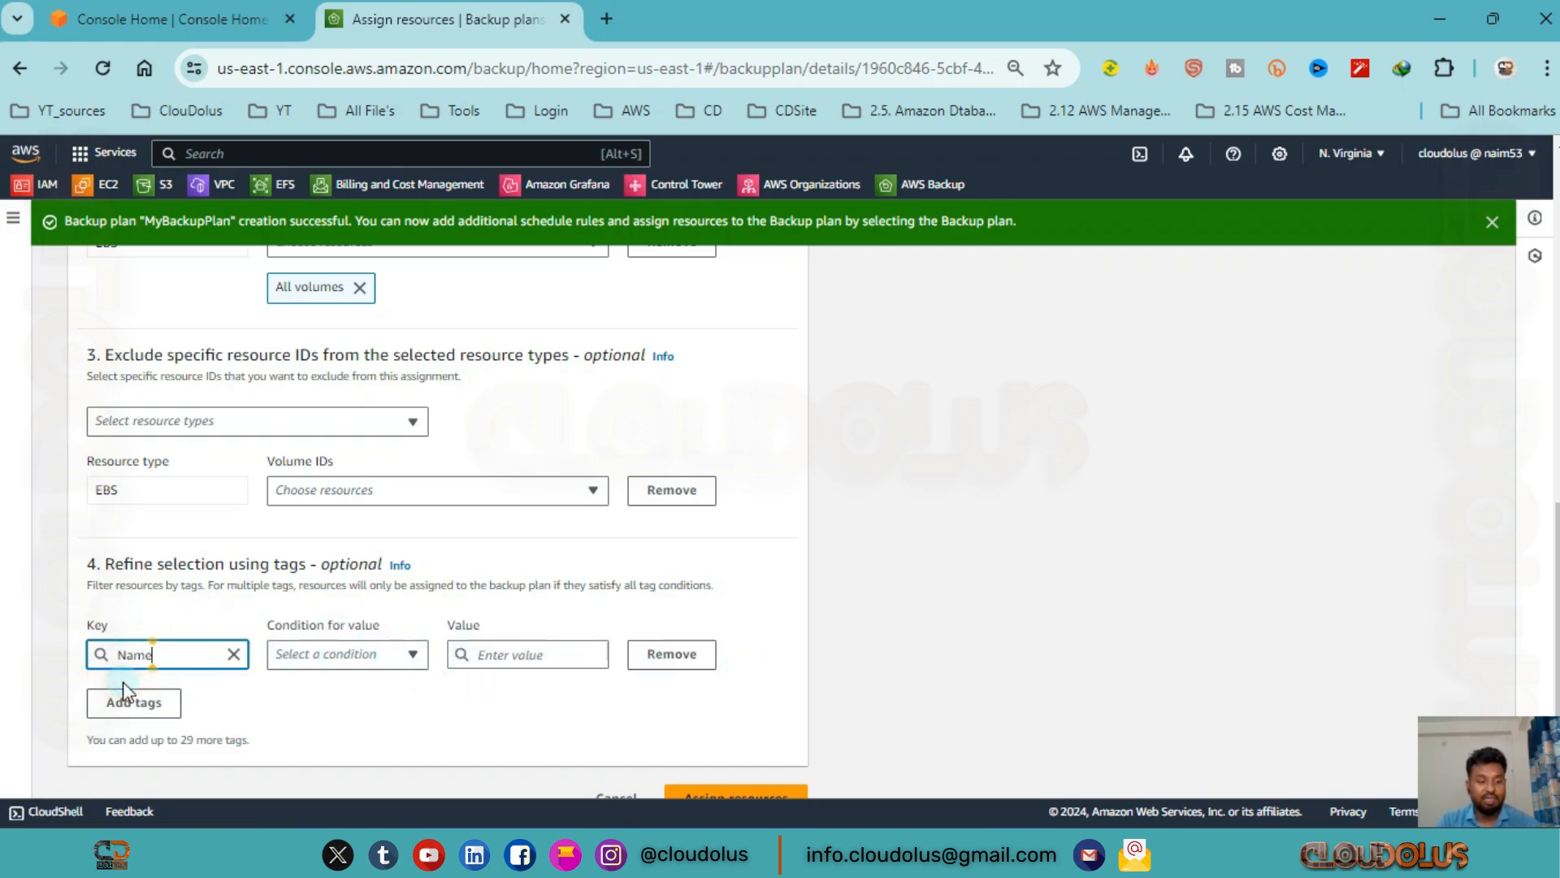
pyautogui.click(406, 652)
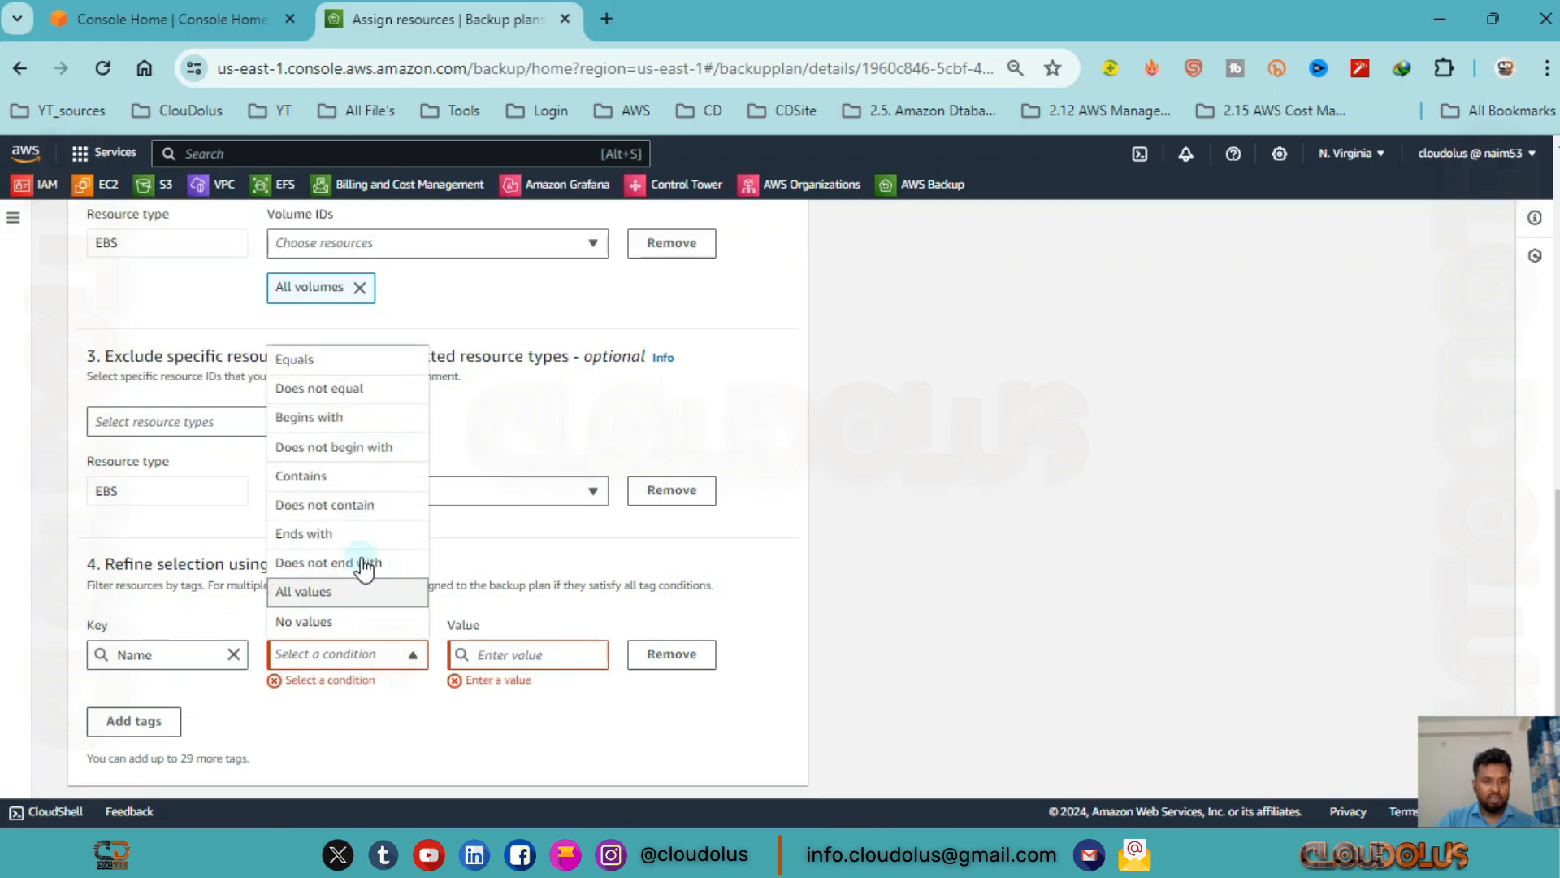
pyautogui.click(337, 358)
pyautogui.click(538, 653)
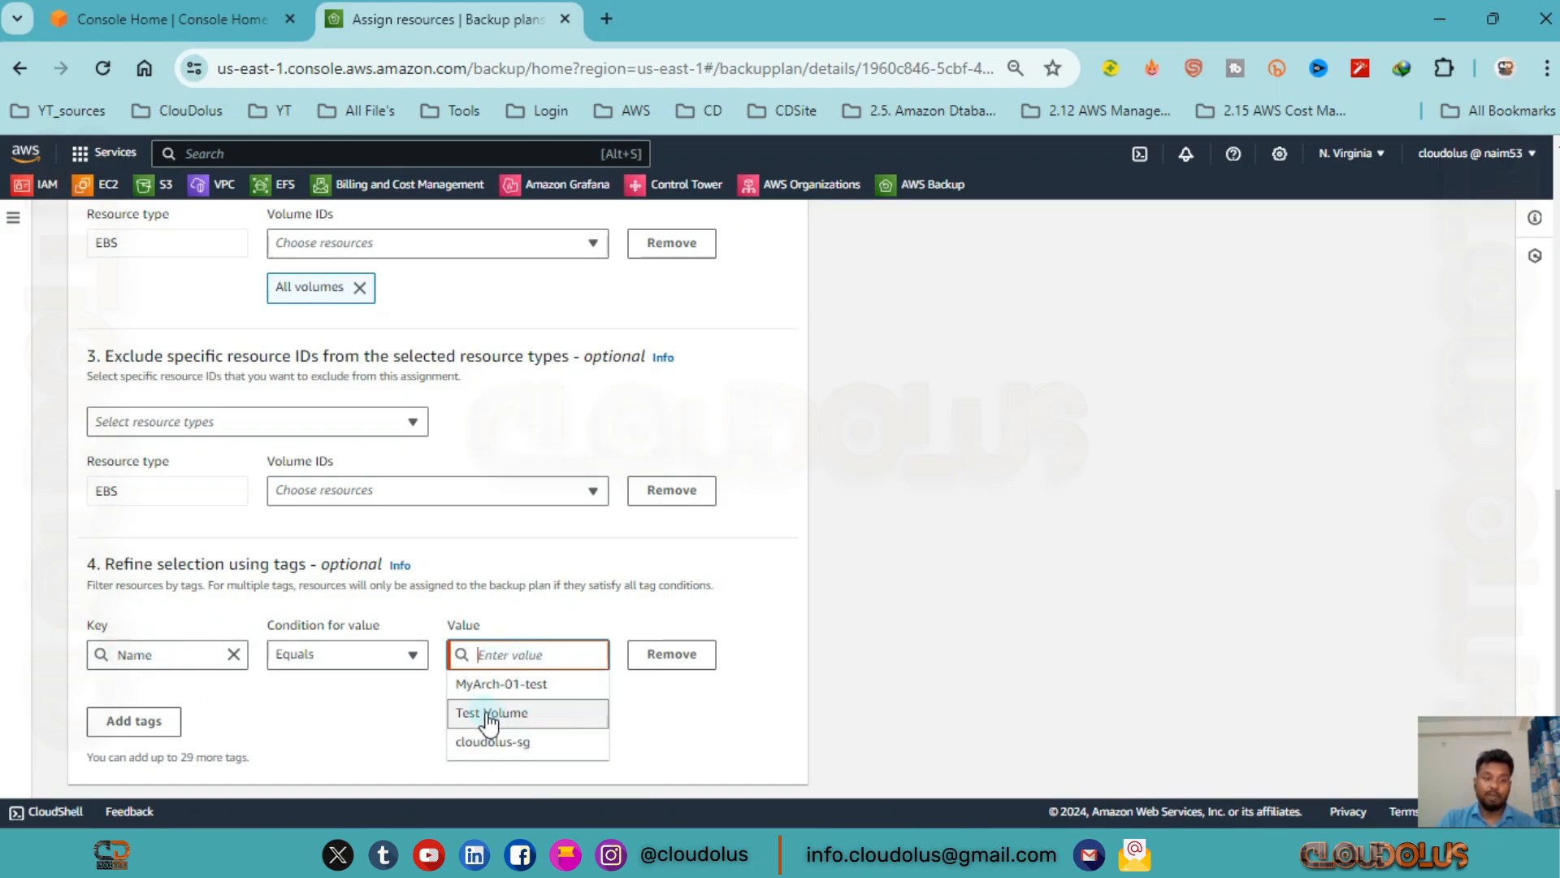
# Search for EBS from the Console Home page and open the EC2 service in a new browser tab.
pyautogui.click(233, 10)
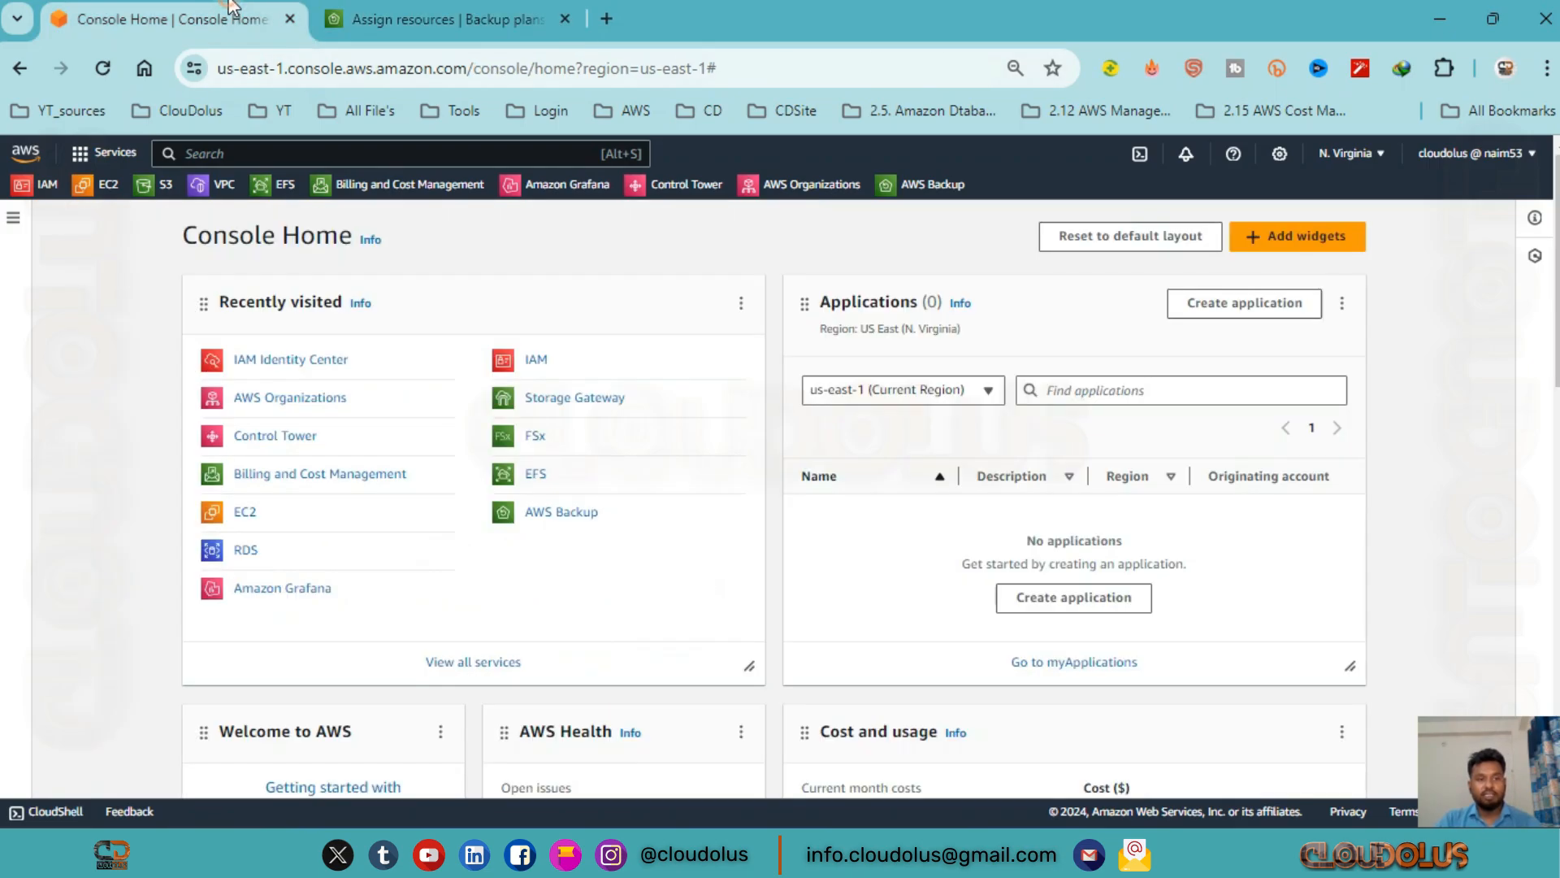
pyautogui.click(425, 154)
pyautogui.write('EBS')
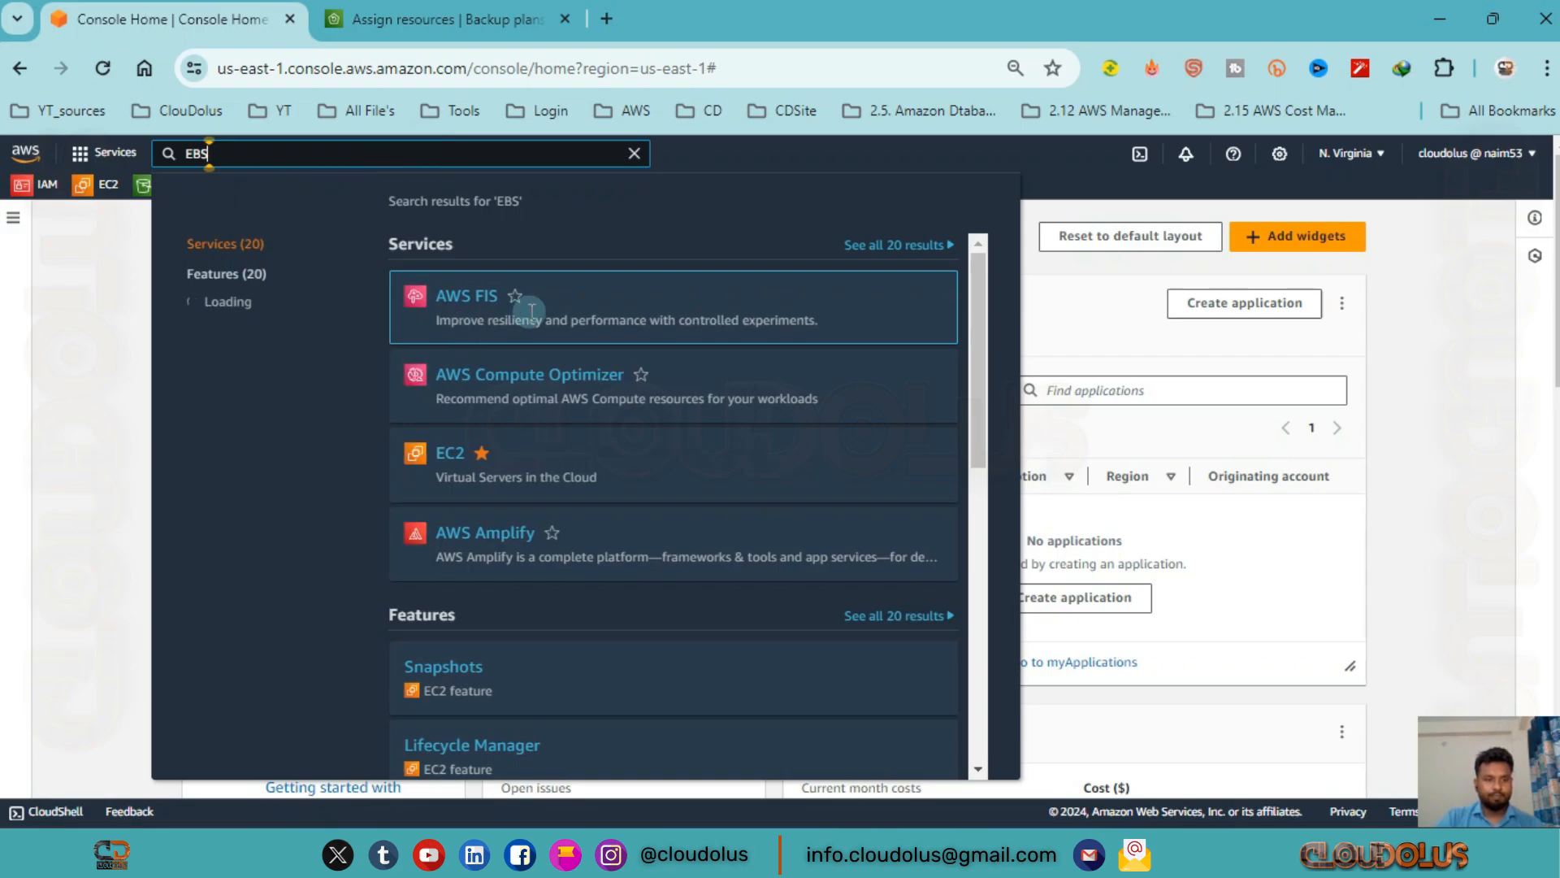
pyautogui.middleClick(457, 467)
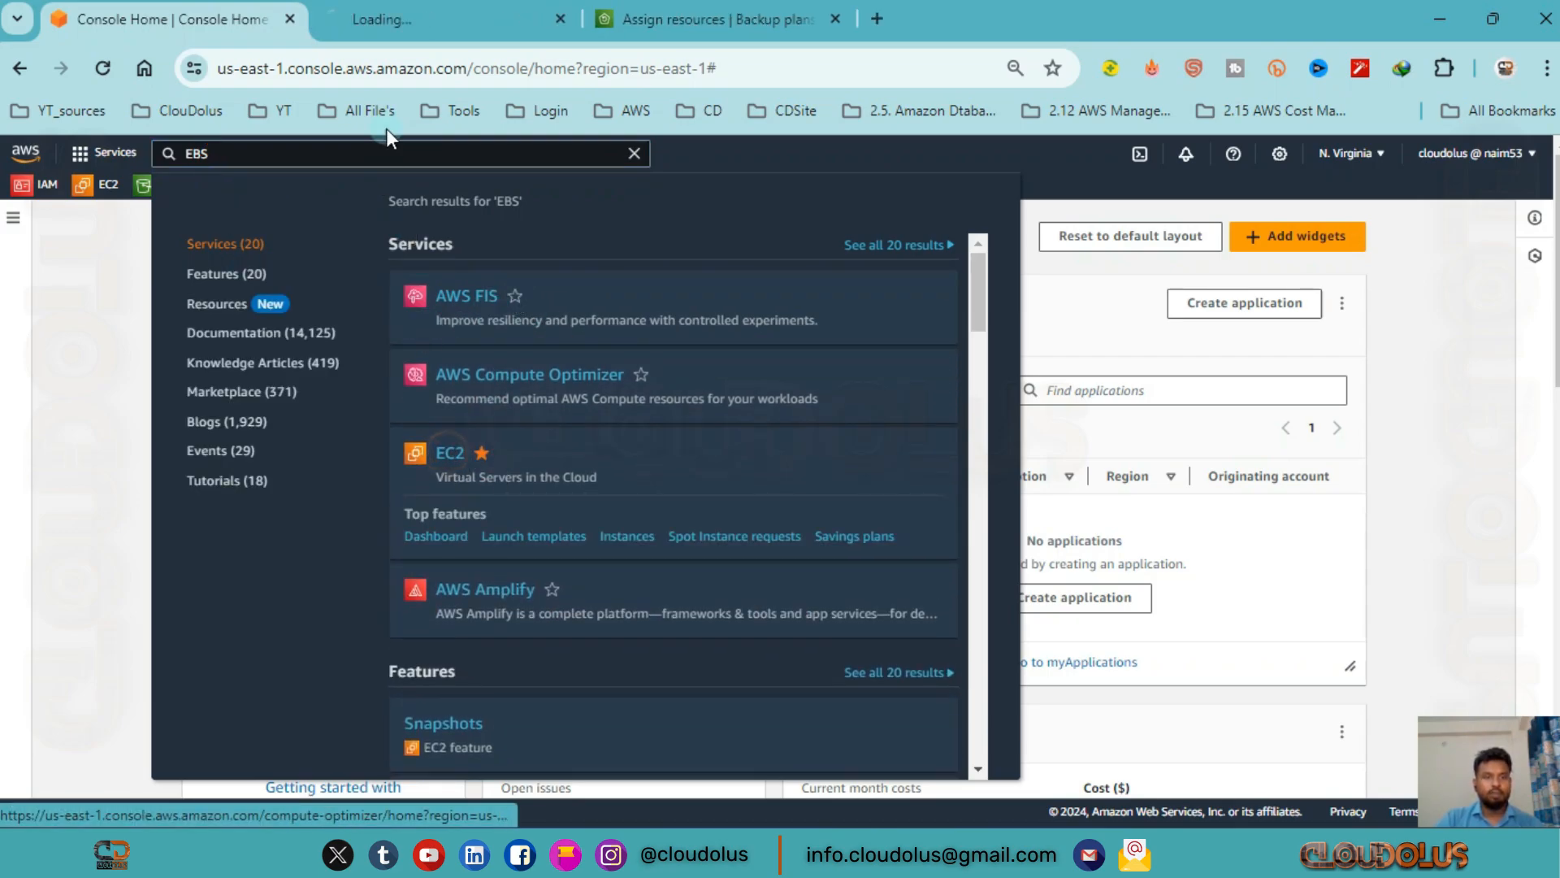
pyautogui.click(433, 21)
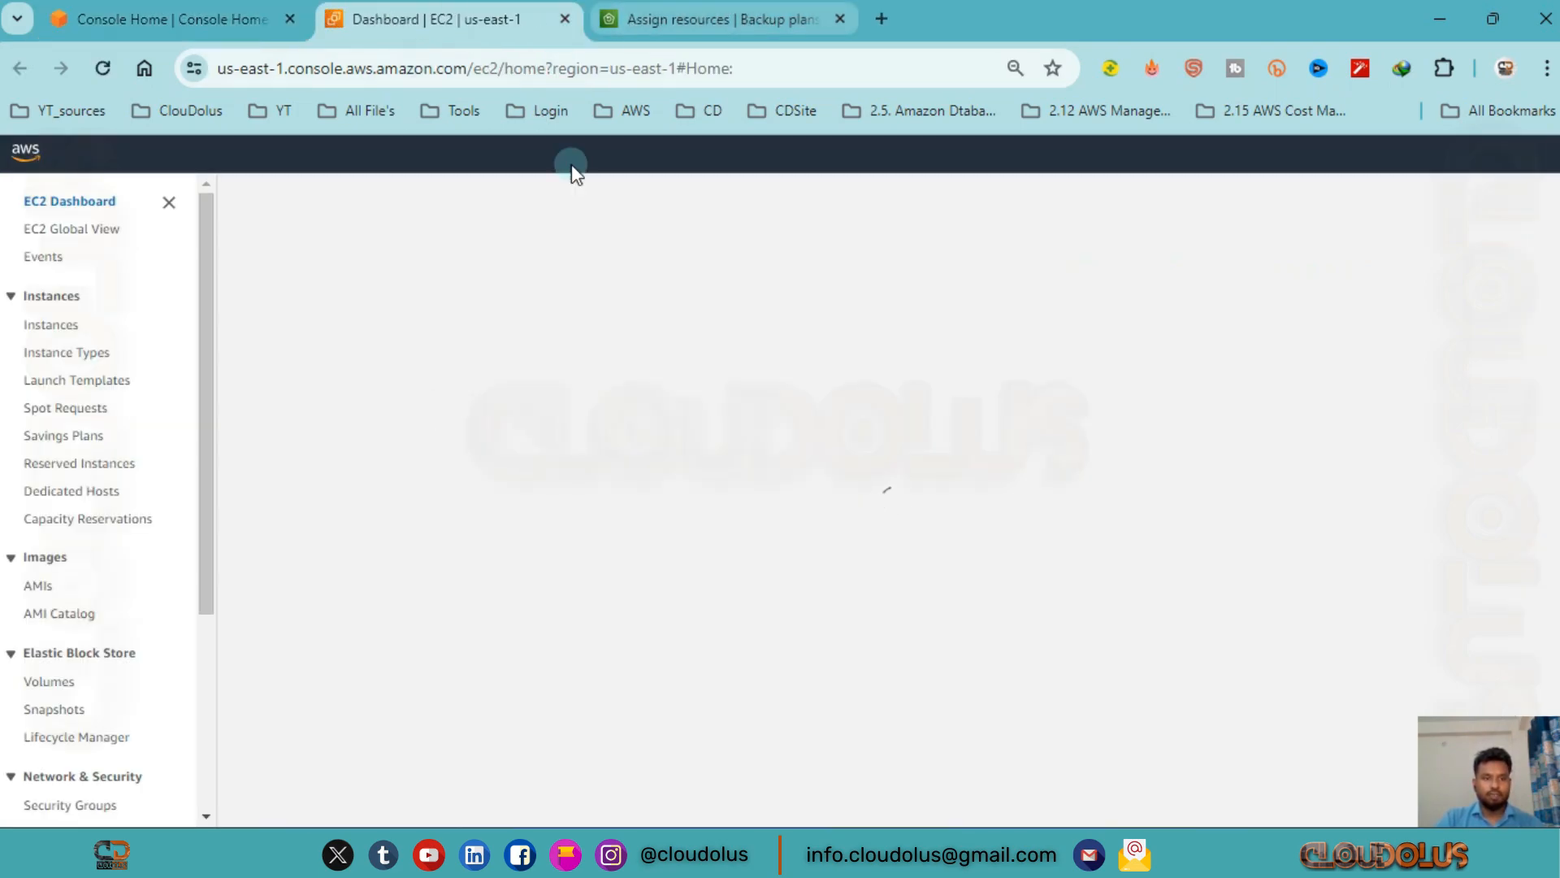
pyautogui.click(617, 18)
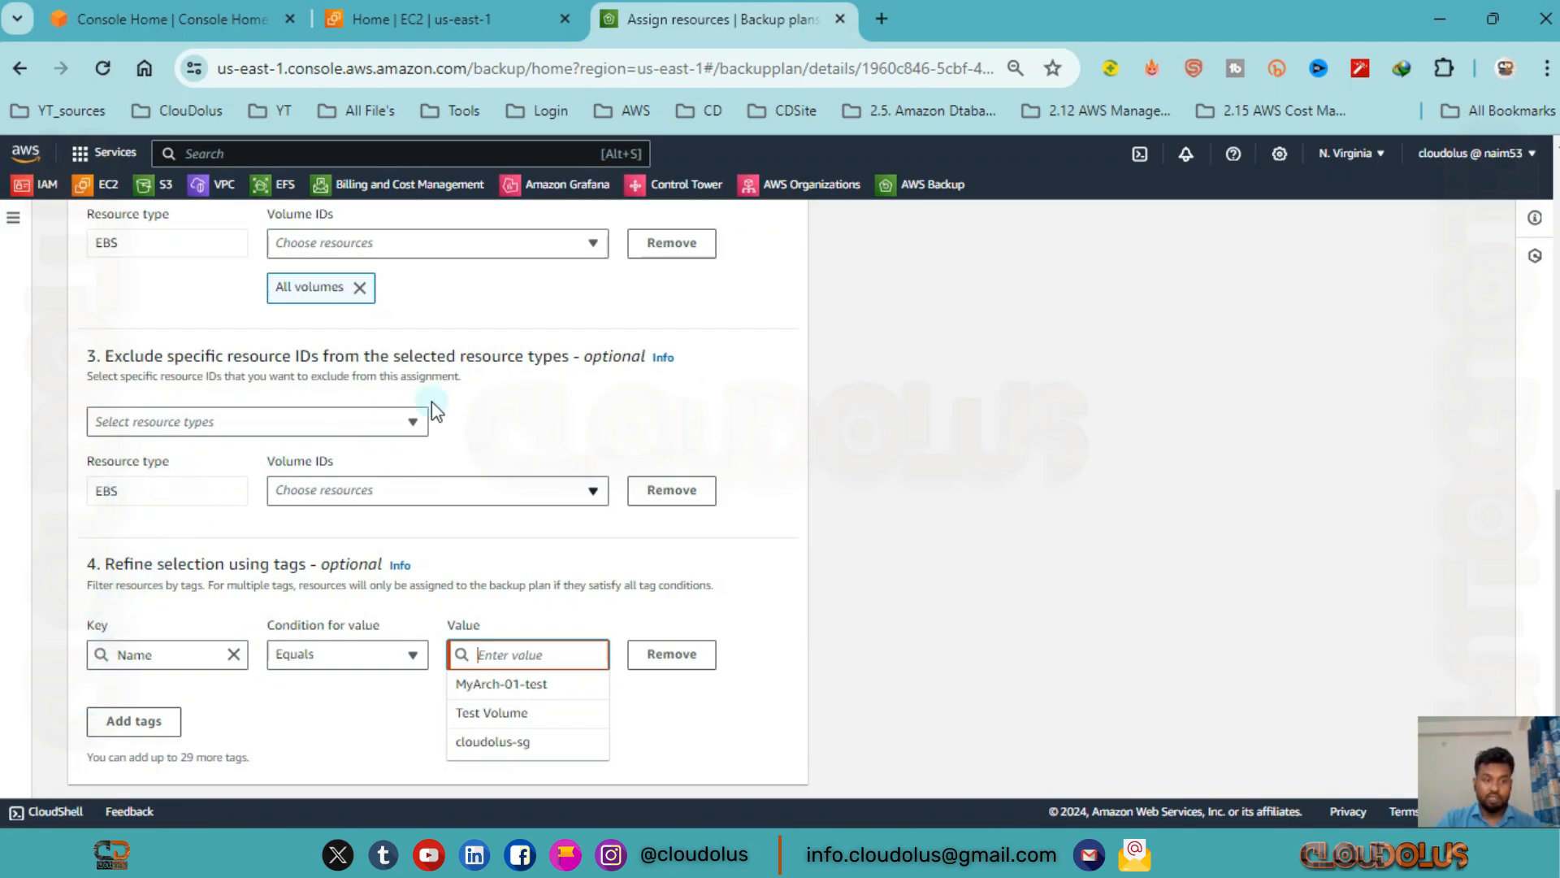
pyautogui.click(439, 19)
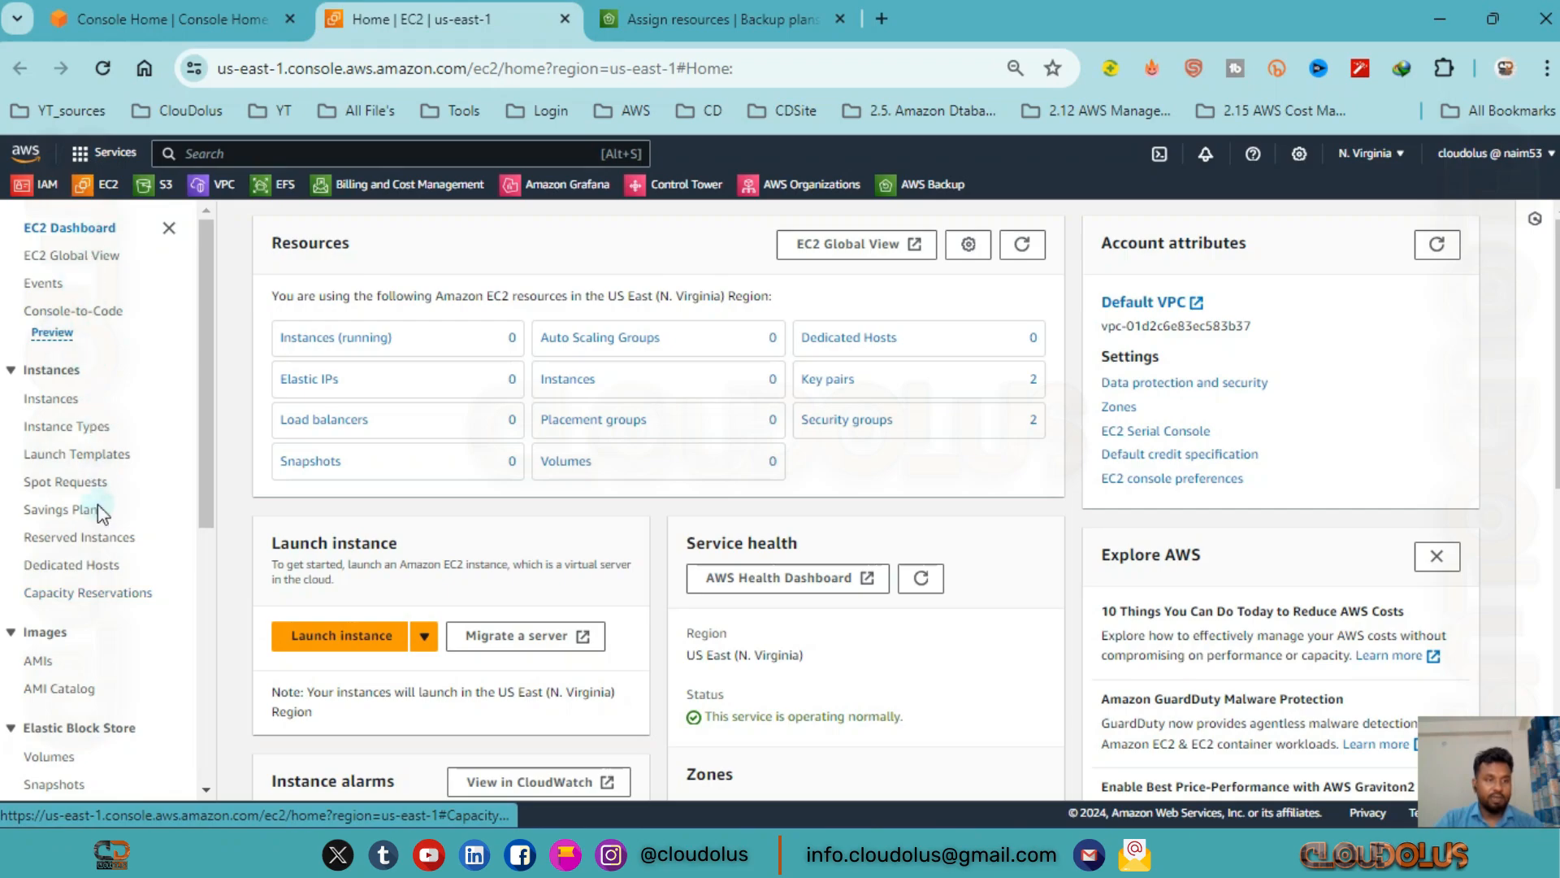
# Start a new EBS volume in EC2 with the type General Purpose SSD (gp2) and a size of 1 GiB.
pyautogui.scroll(-3, 109, 495)
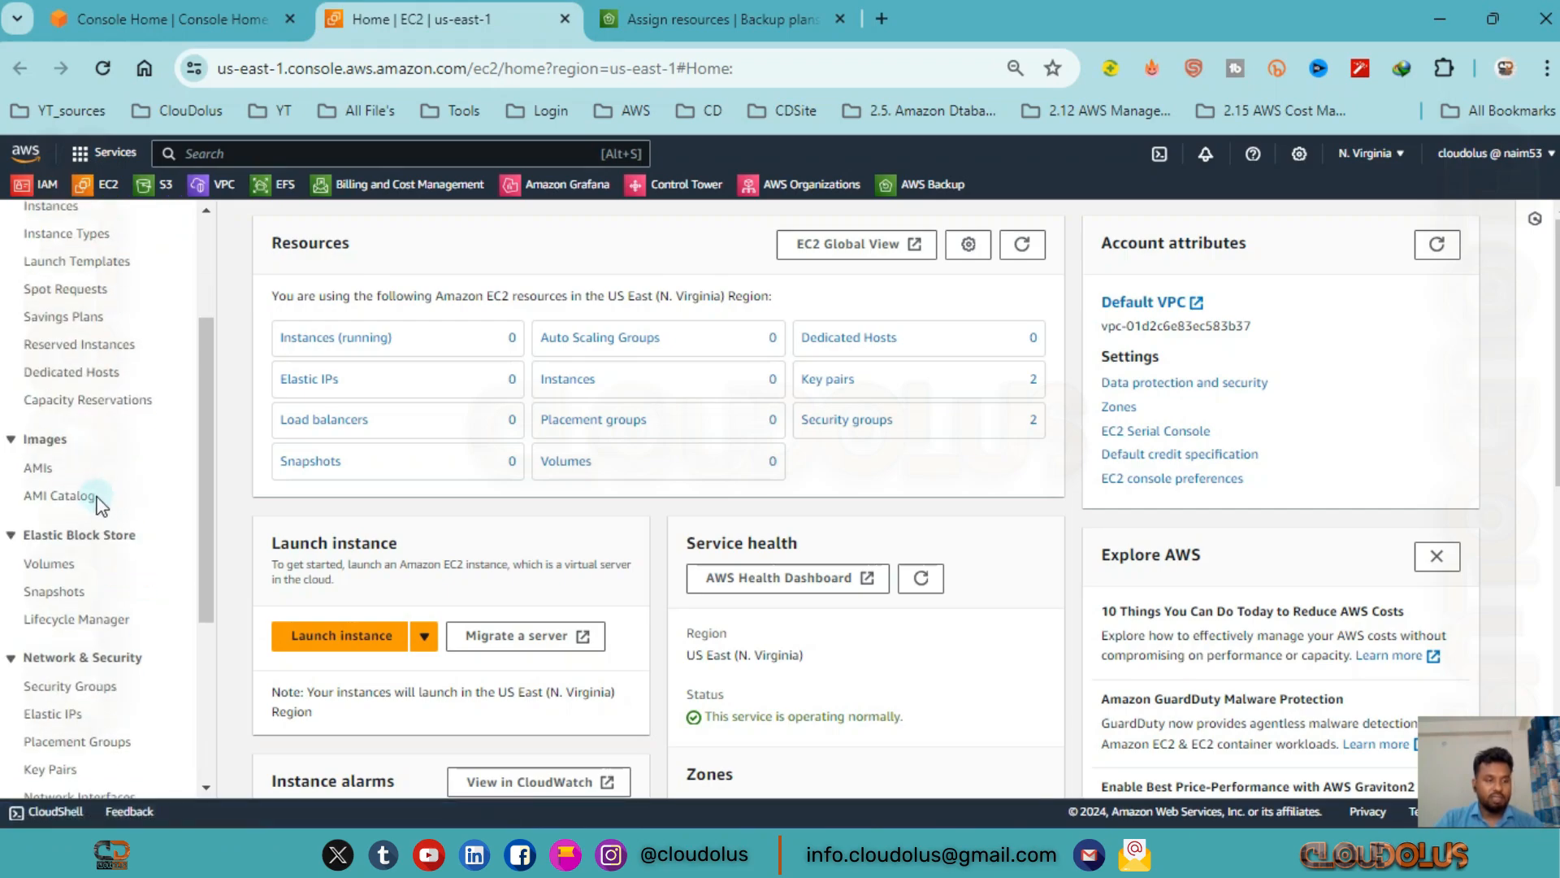
pyautogui.click(49, 563)
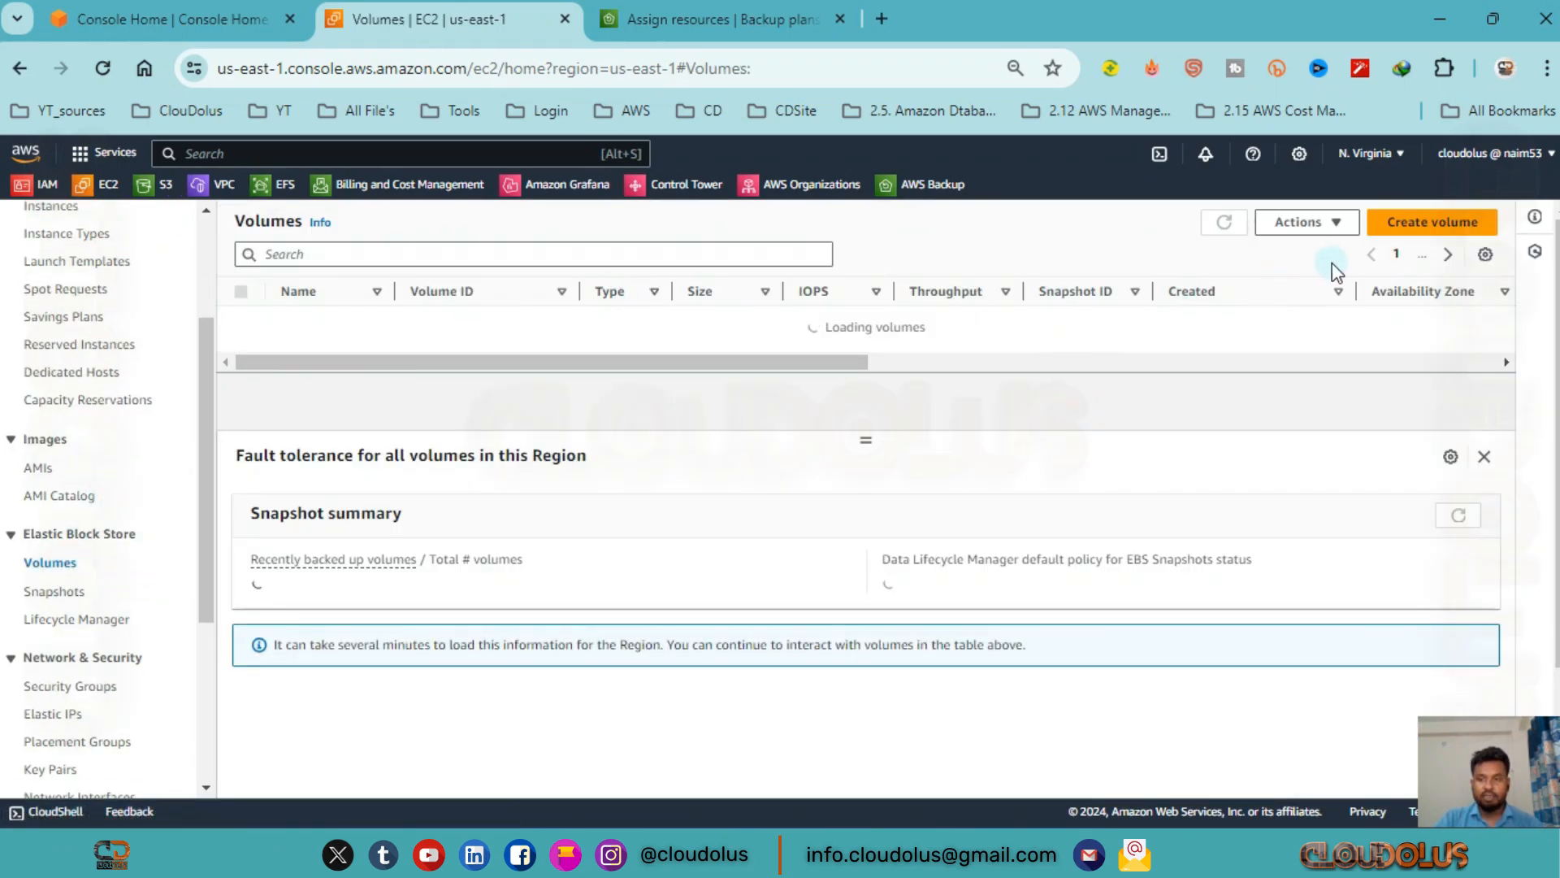
pyautogui.click(1422, 241)
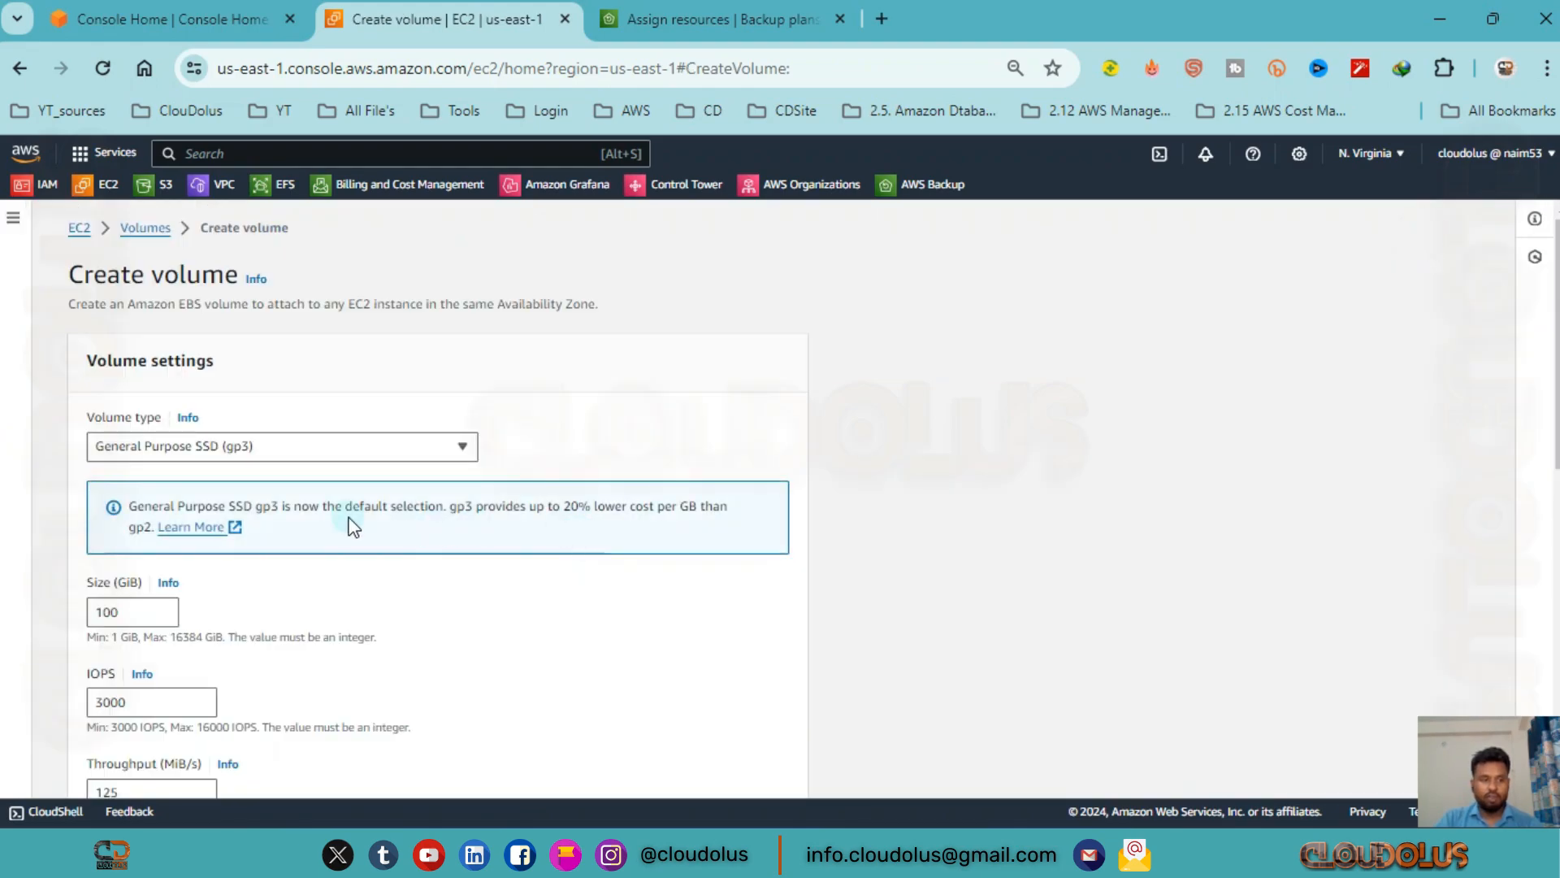
pyautogui.click(292, 446)
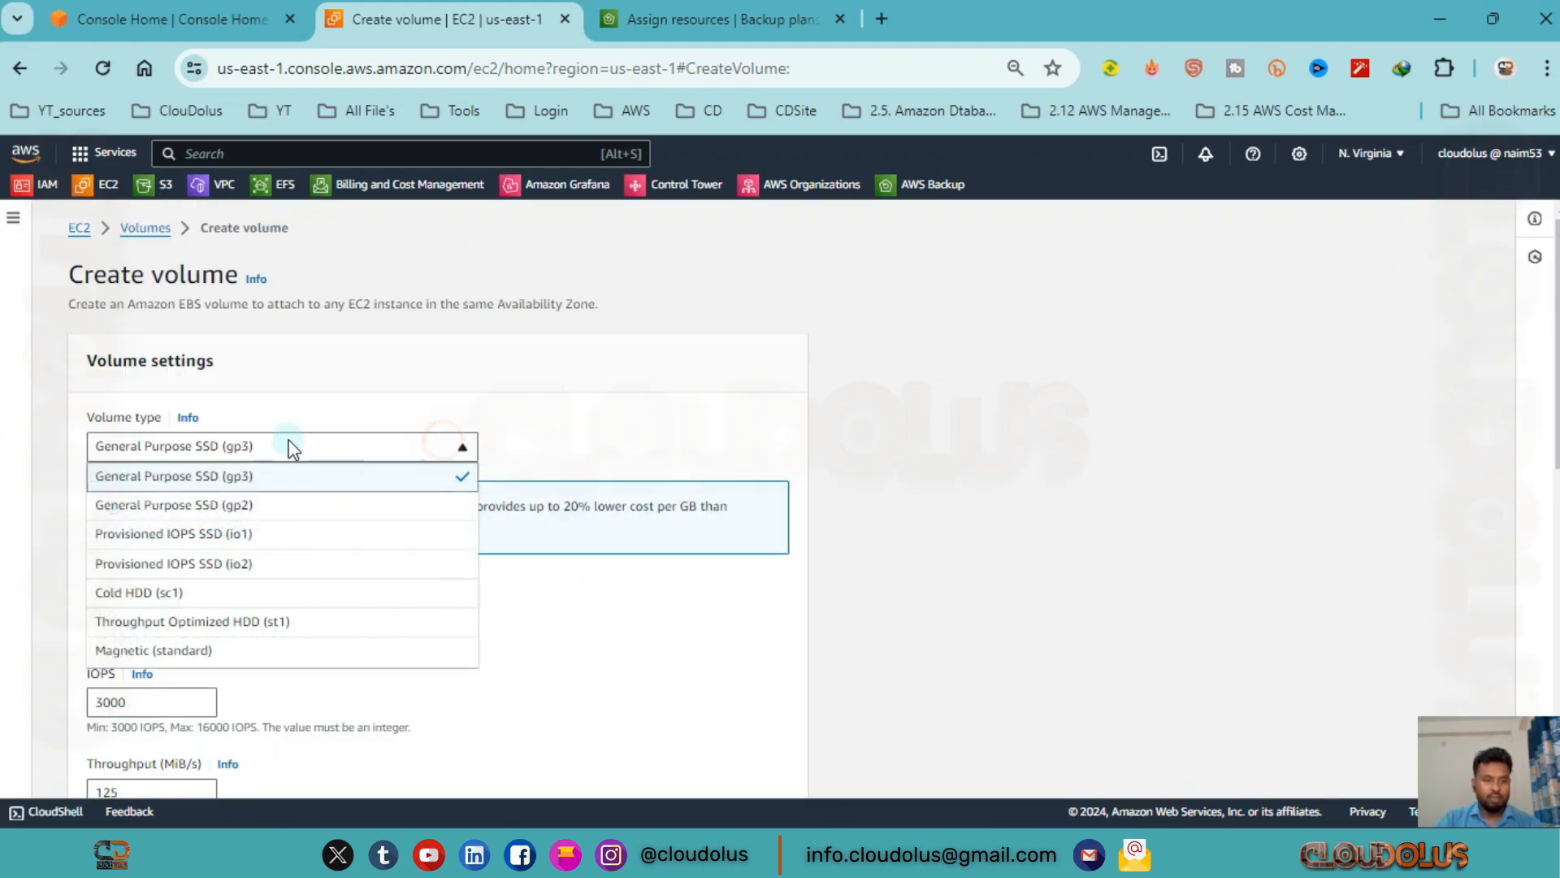
pyautogui.click(276, 505)
pyautogui.scroll(-2, 306, 320)
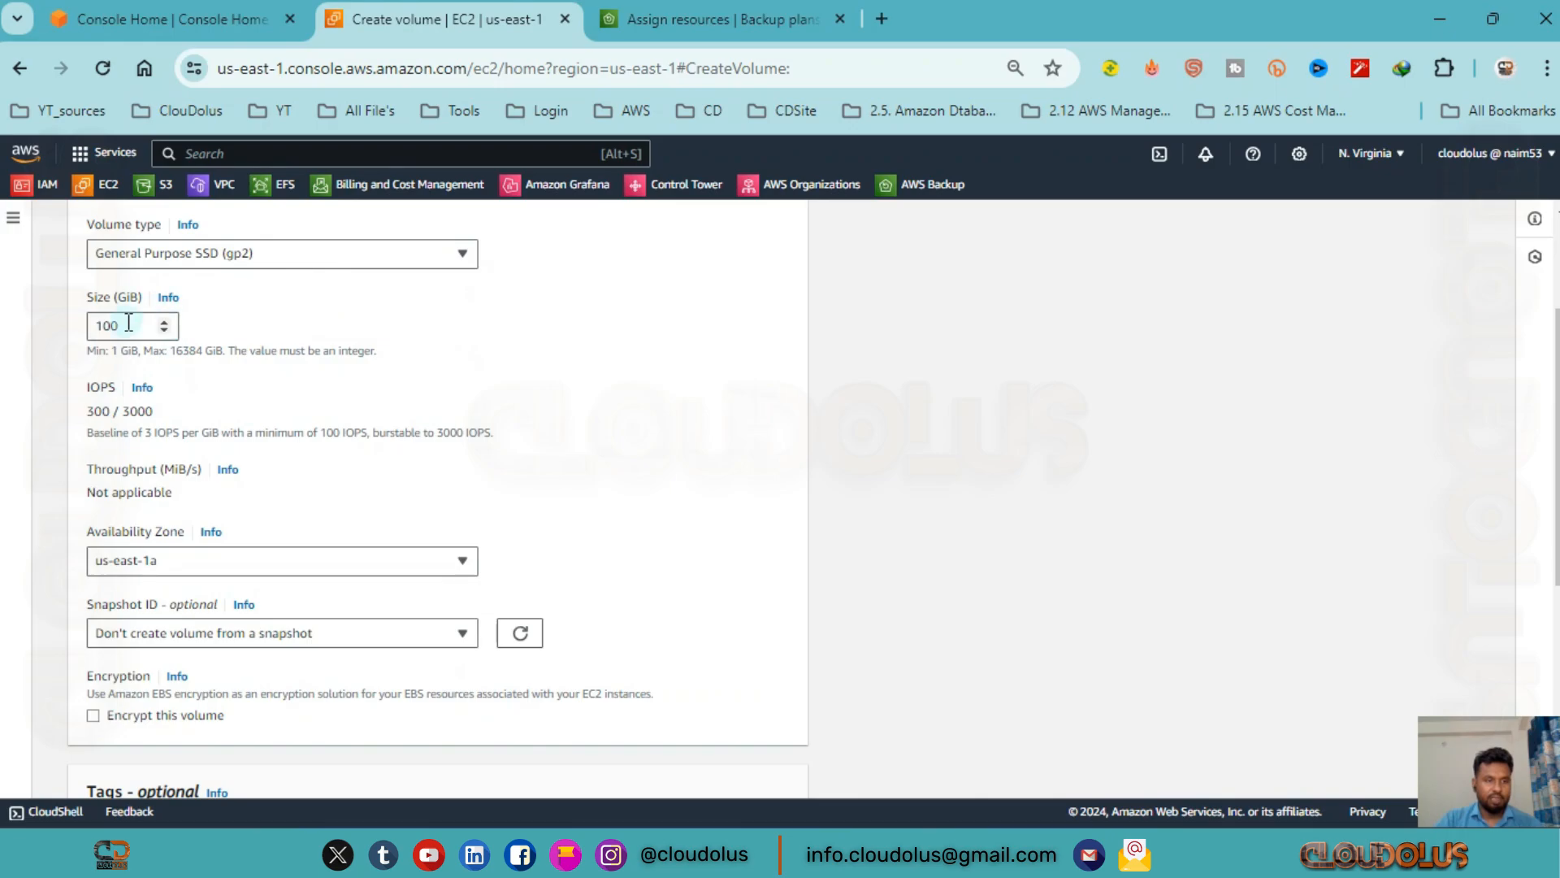
pyautogui.moveTo(128, 325); pyautogui.dragTo(62, 335)
pyautogui.write('1')
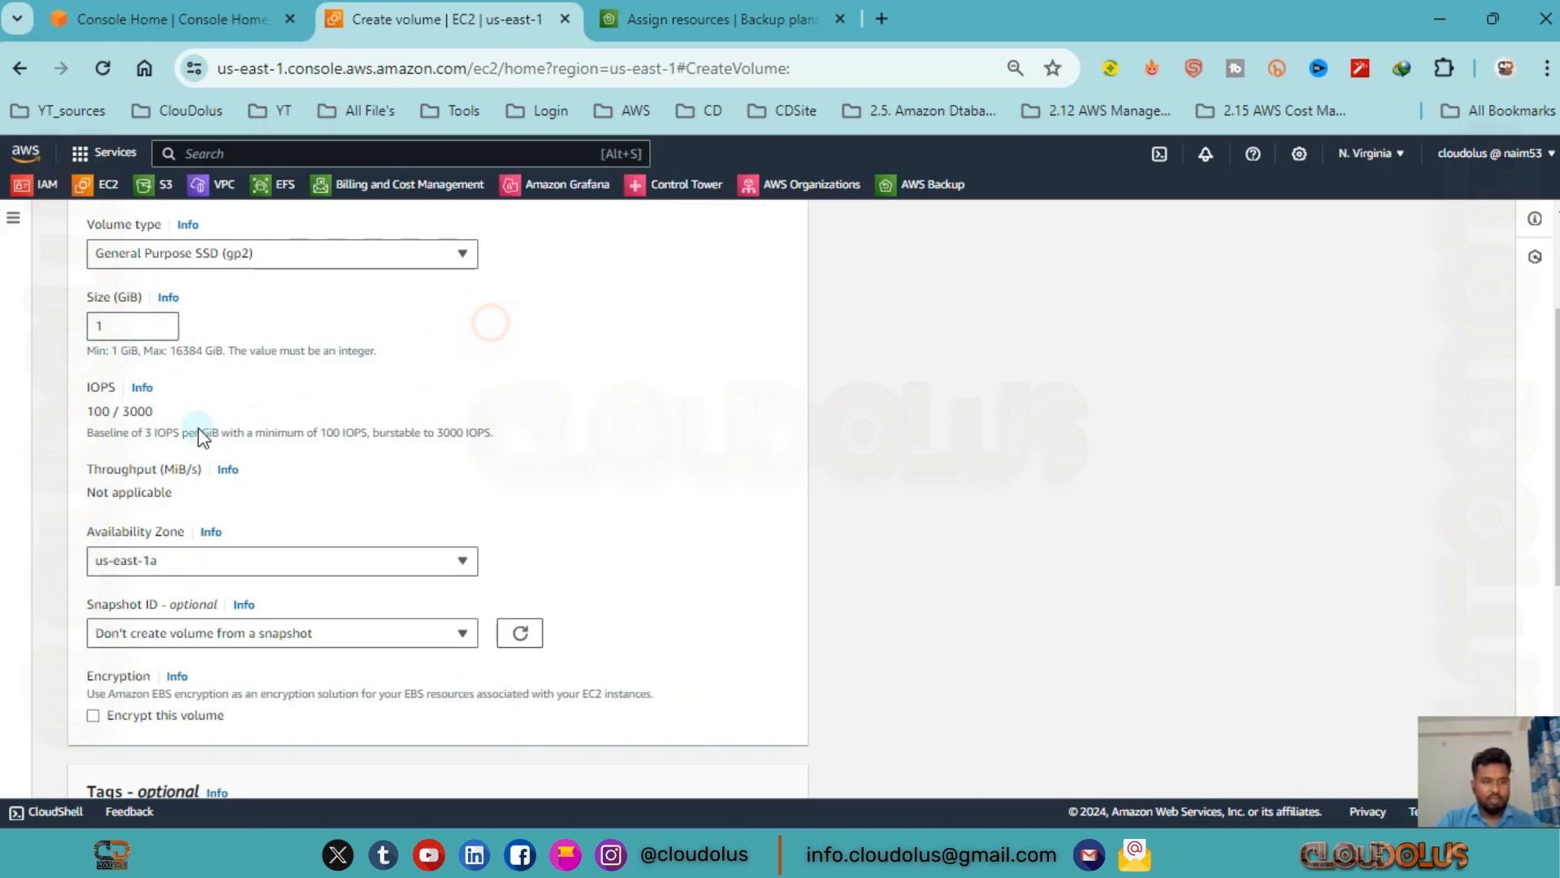
# Add a tag to the new volume with the key Name and the value My Backup Volume.
pyautogui.scroll(-2, 207, 569)
pyautogui.scroll(-3, 130, 488)
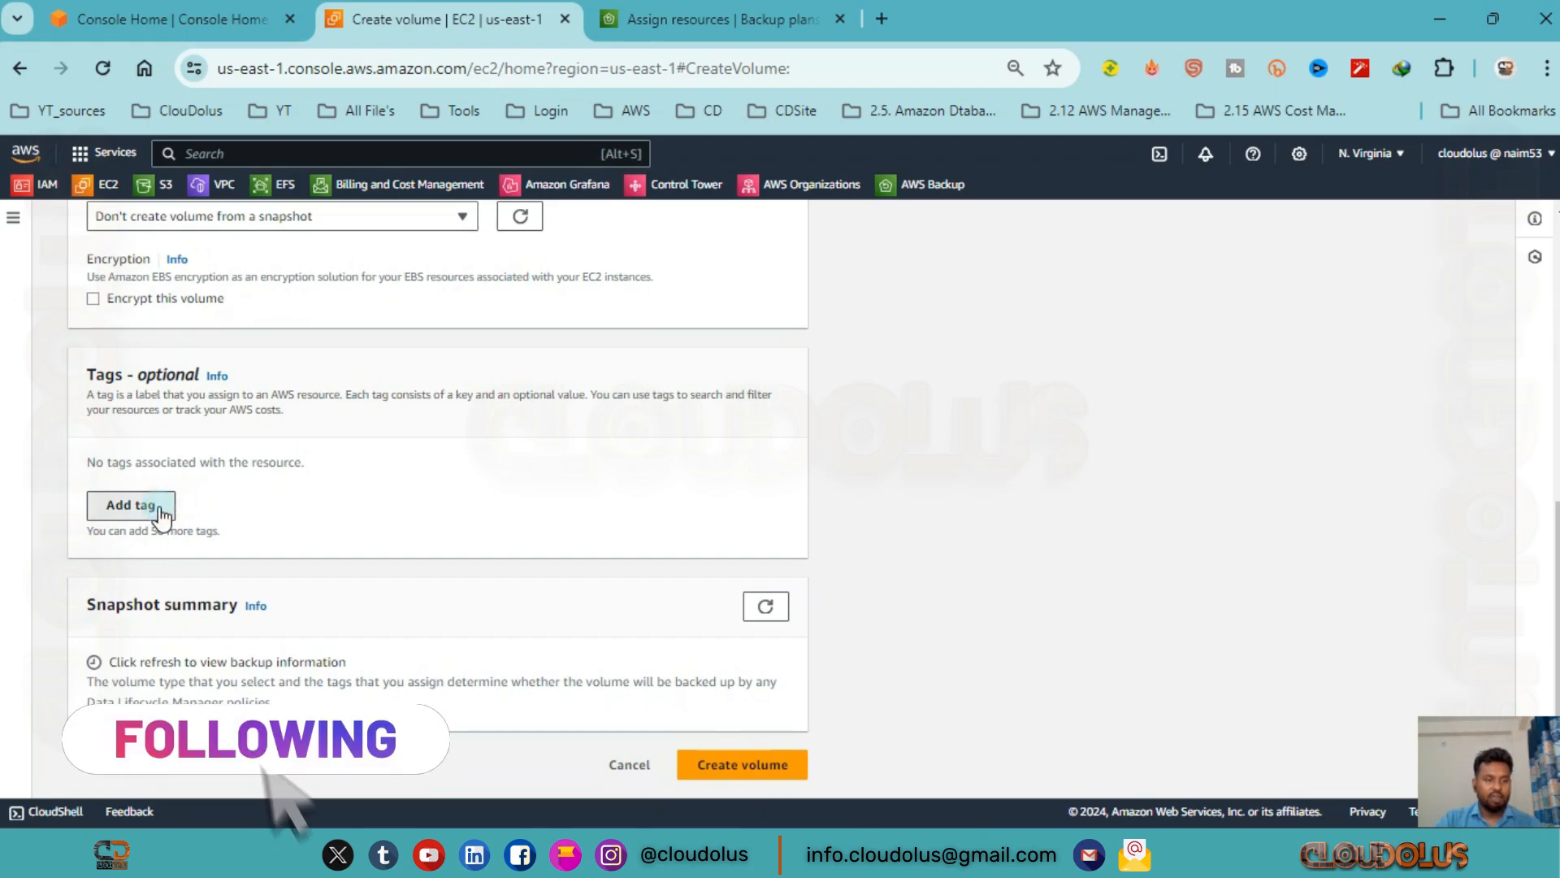
pyautogui.click(114, 505)
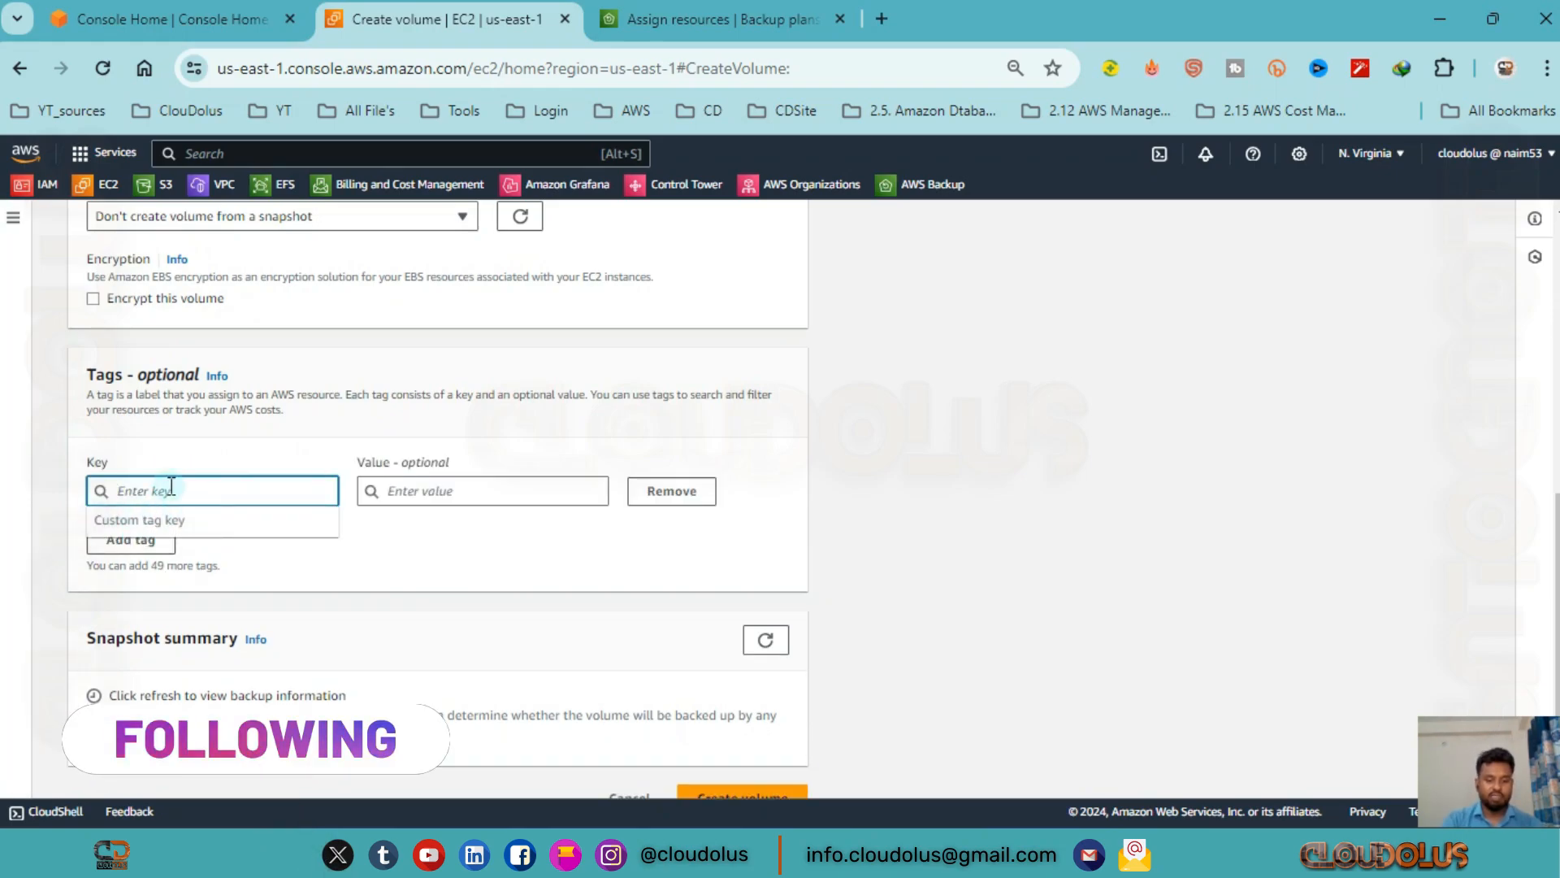
pyautogui.write('Nam')
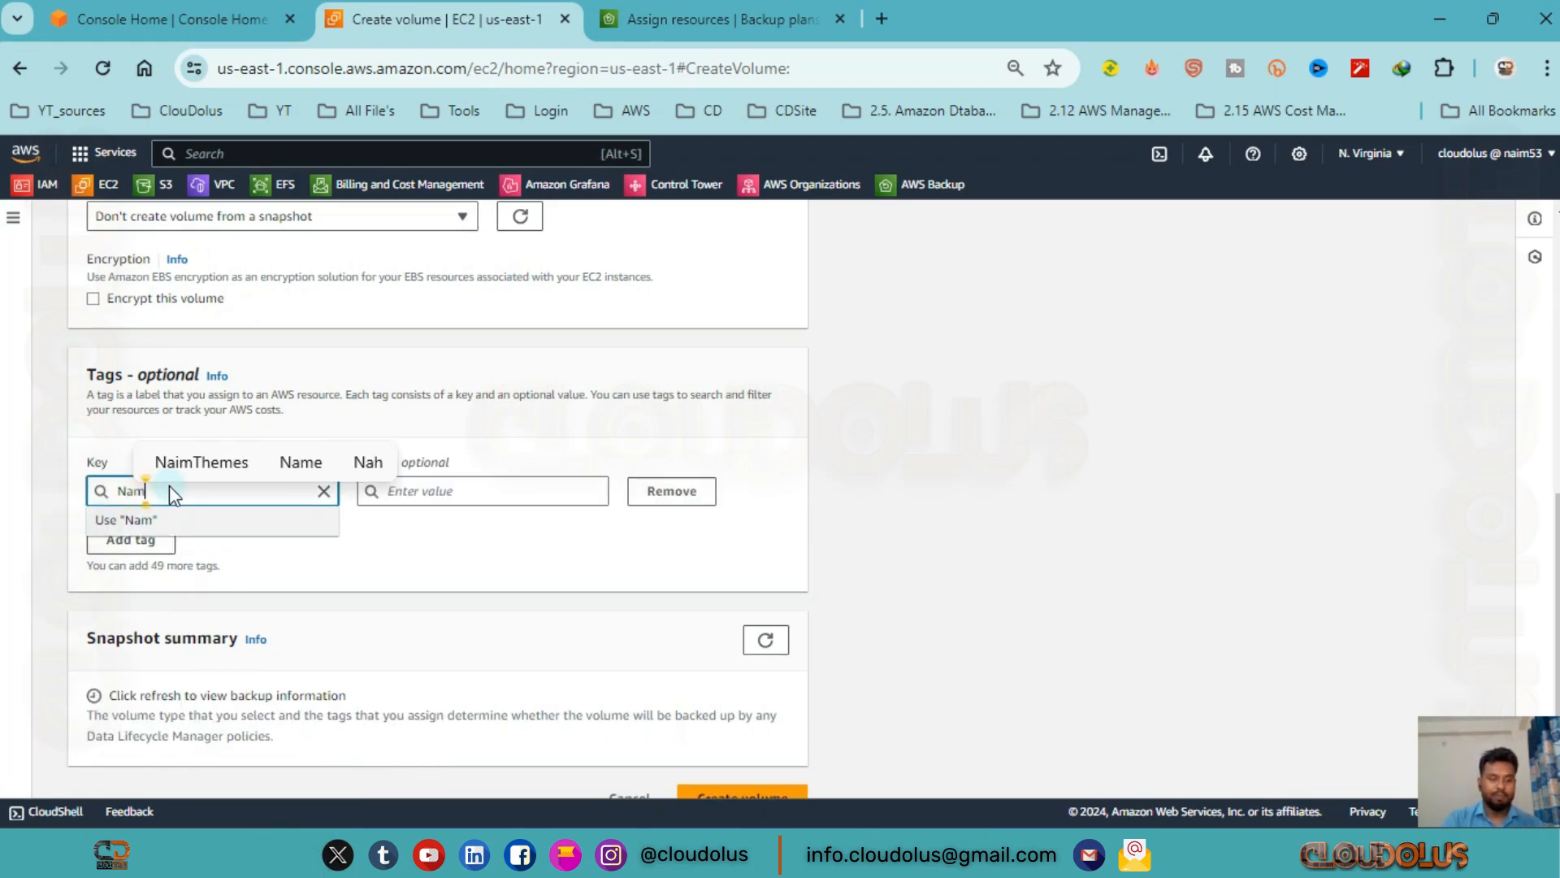
pyautogui.write('e')
pyautogui.click(490, 492)
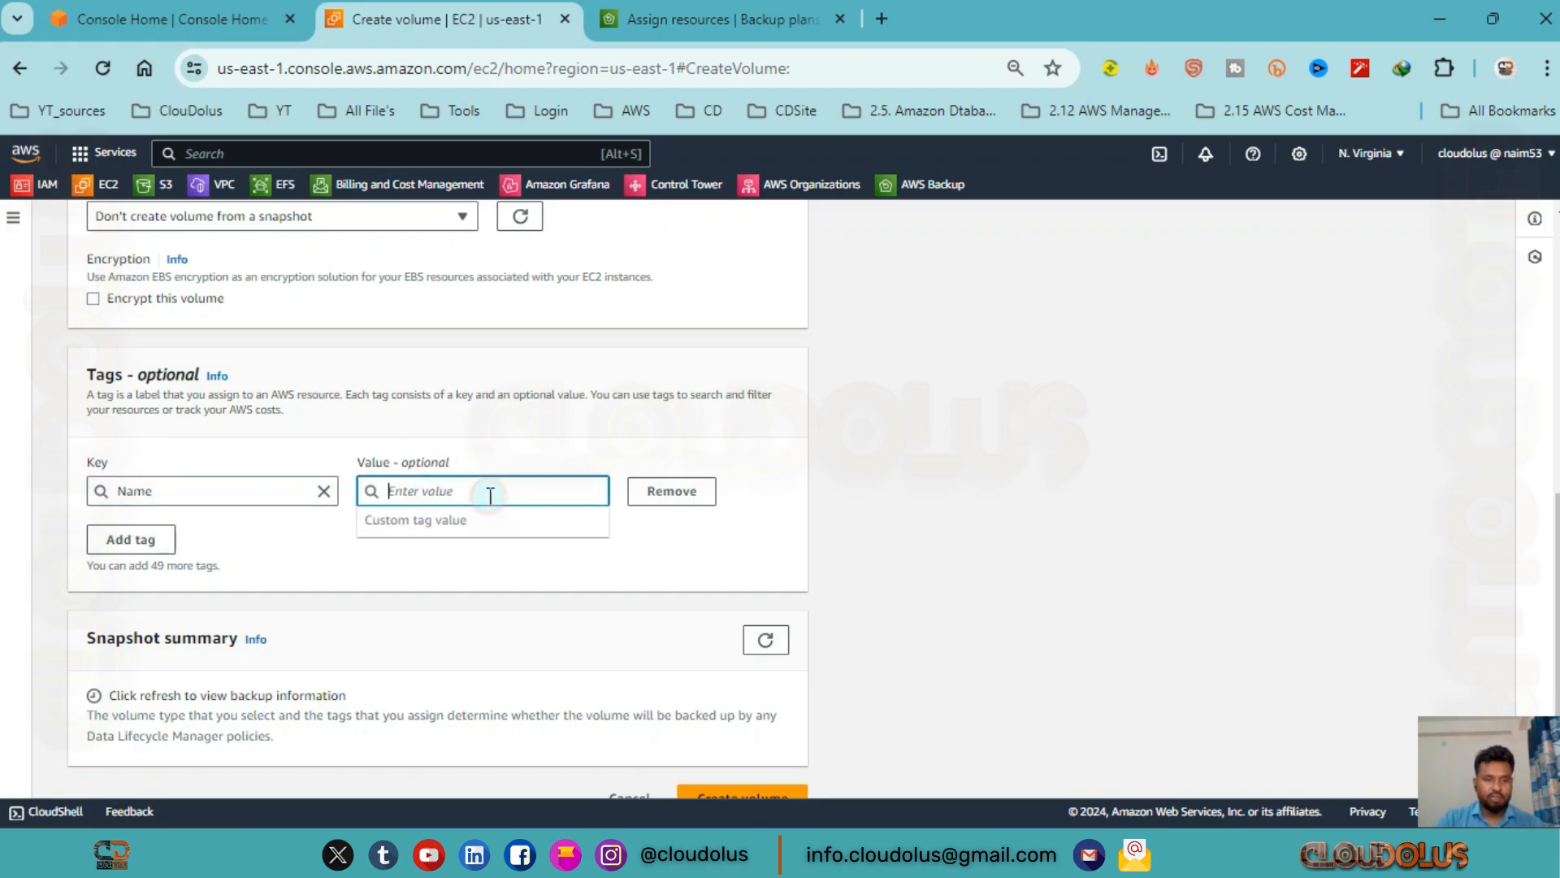
pyautogui.write('MyBackupVolume')
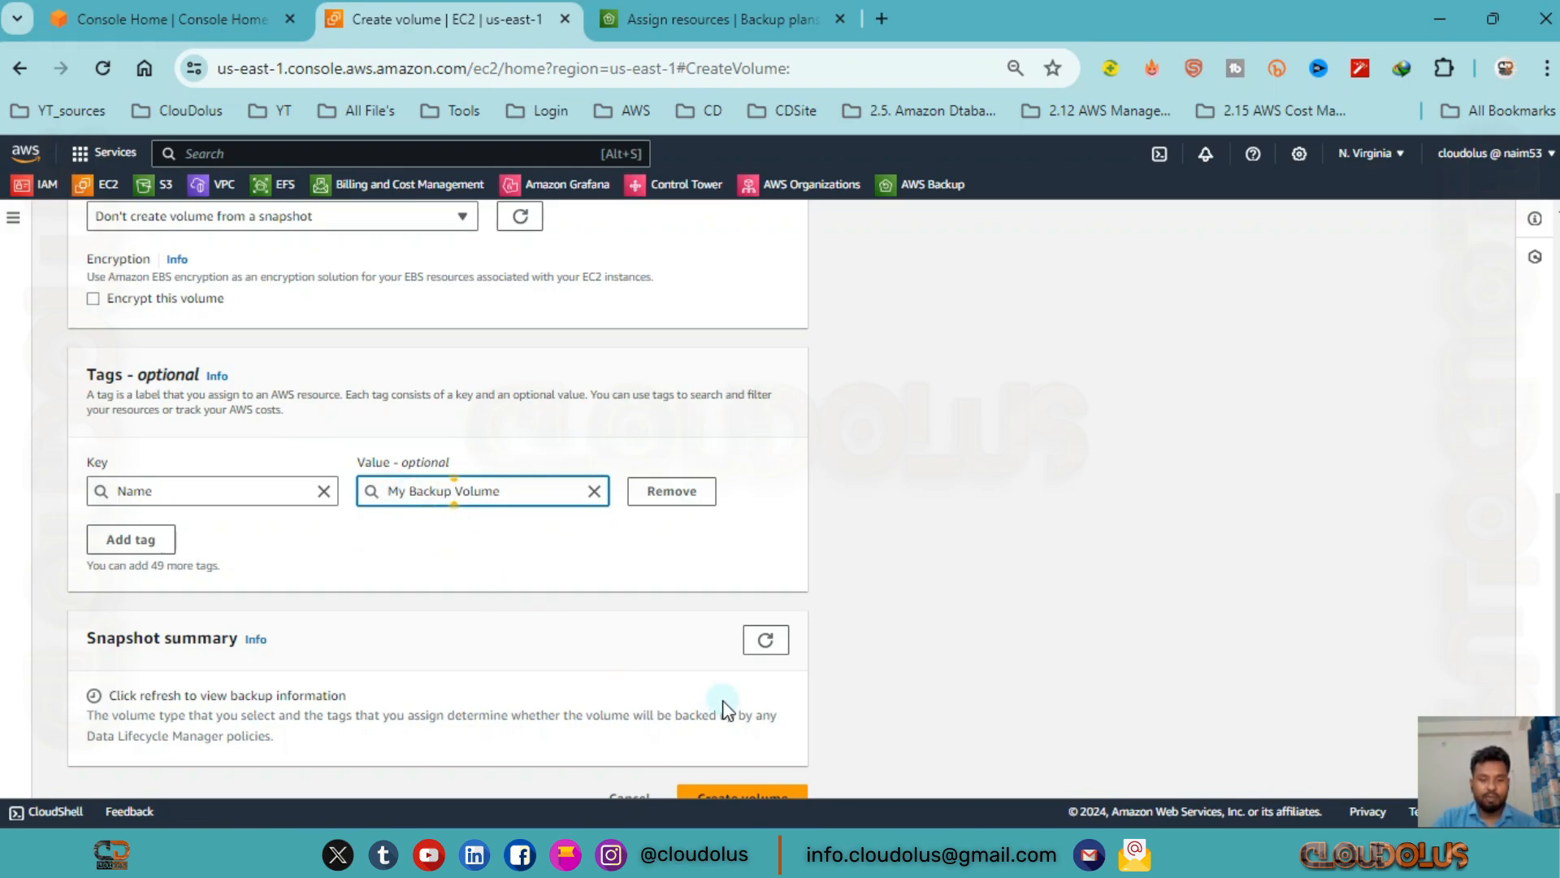
# Create the volume, and refresh the volumes list with the Name column widened to fit the full name.
pyautogui.scroll(-1, 726, 710)
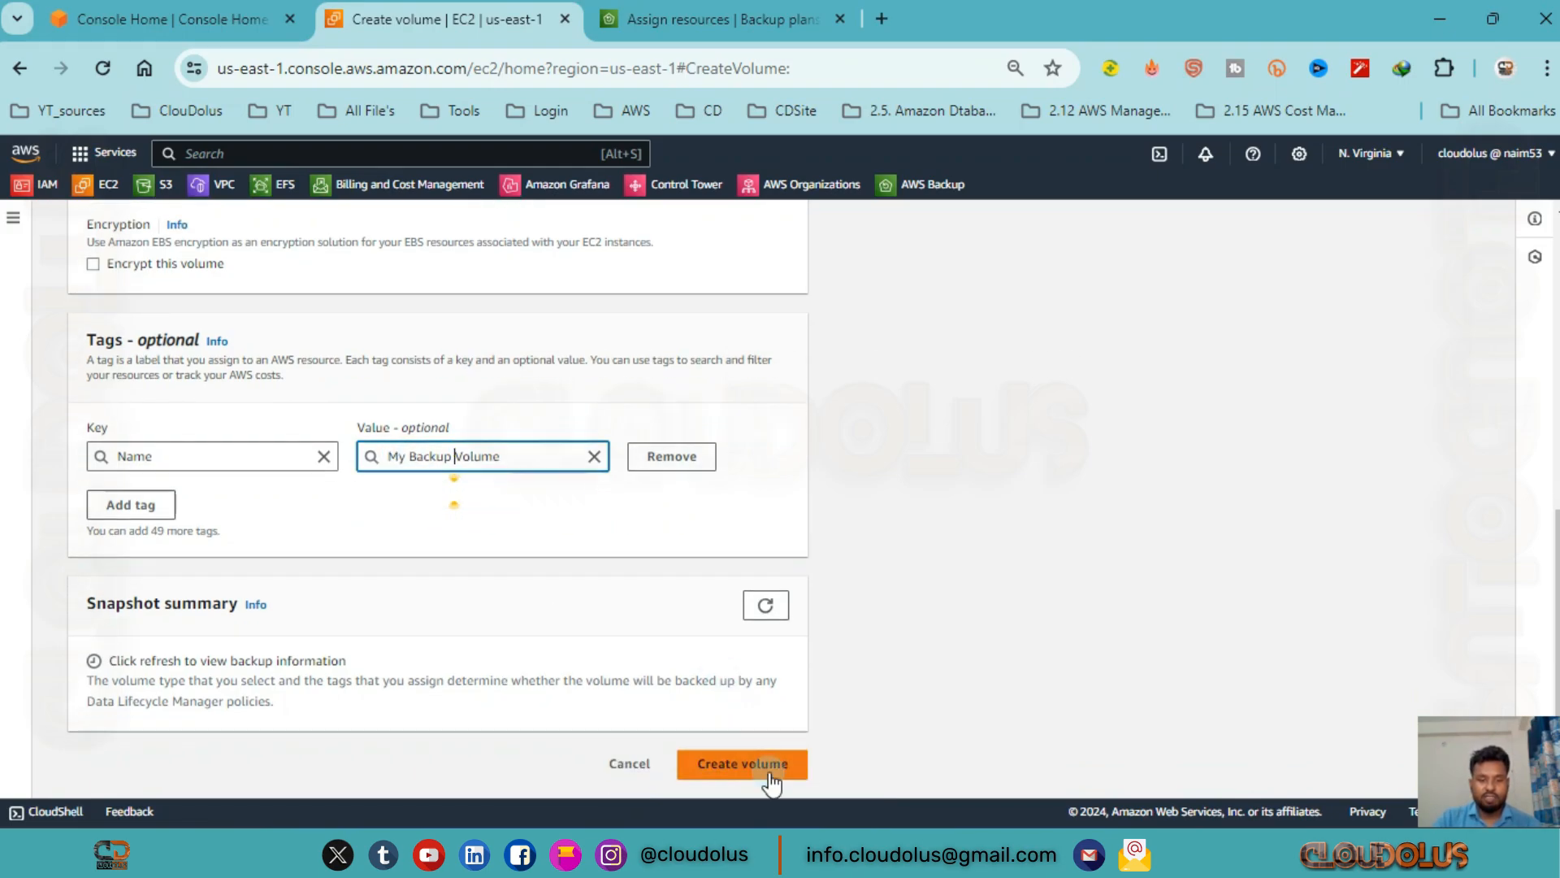
pyautogui.click(764, 766)
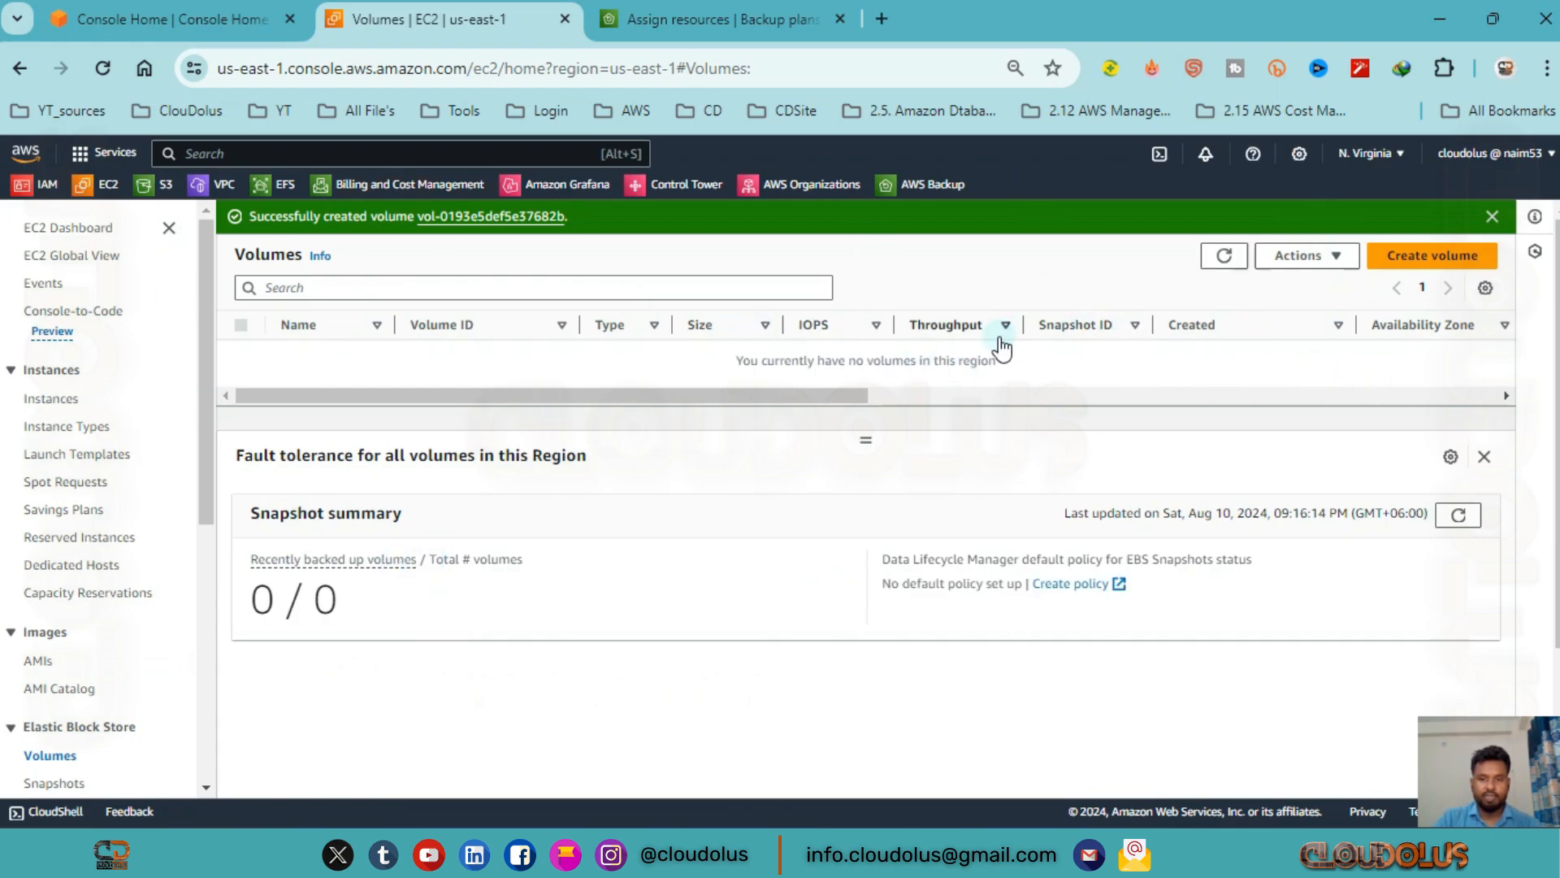
pyautogui.click(1224, 256)
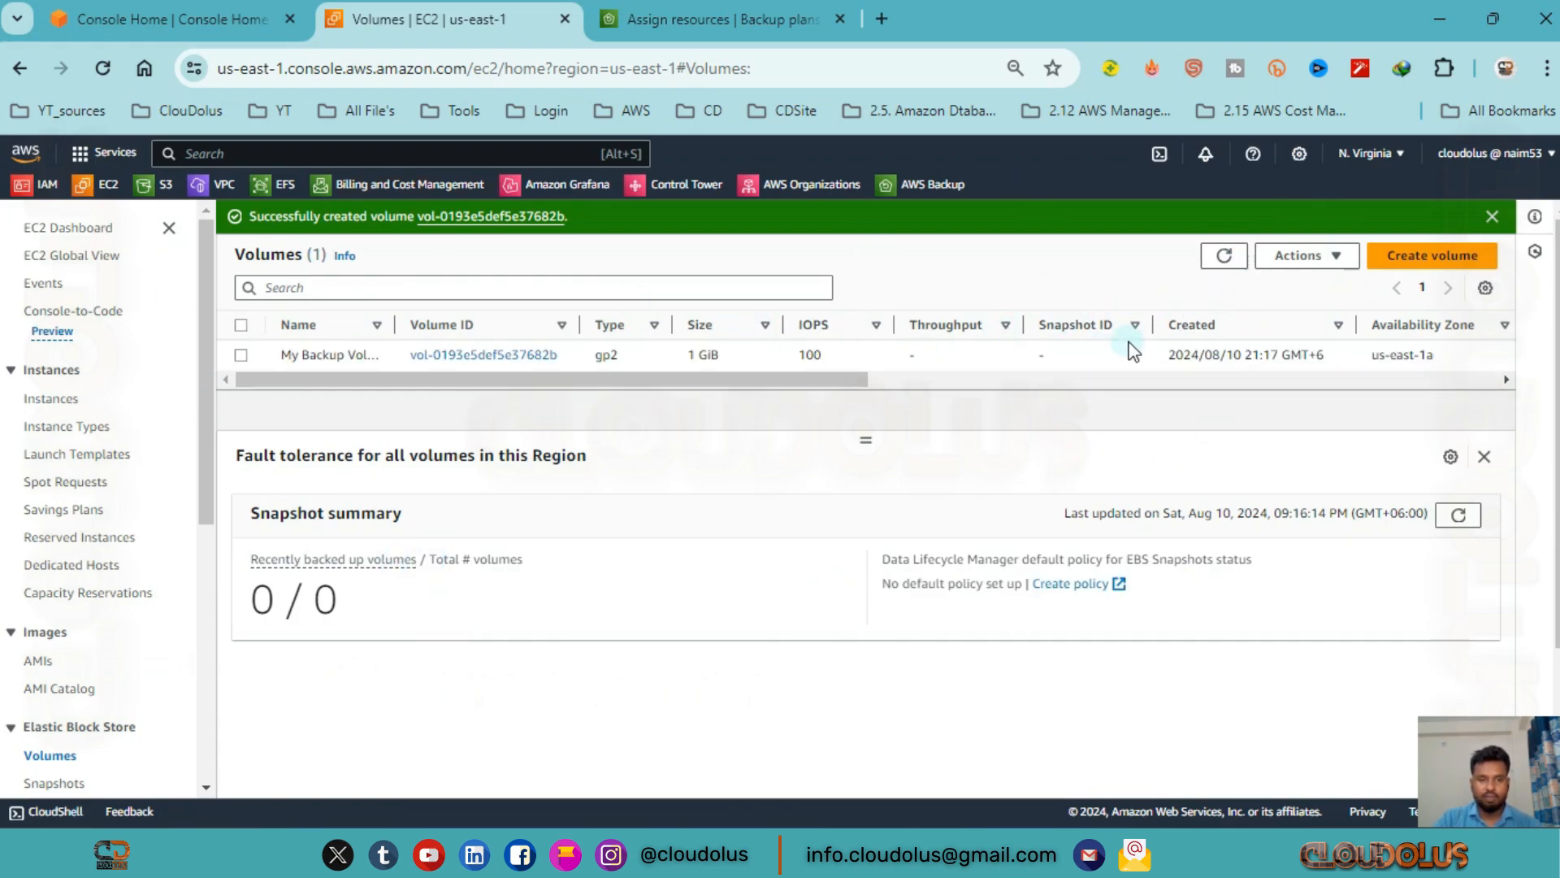
pyautogui.moveTo(395, 324); pyautogui.dragTo(533, 324)
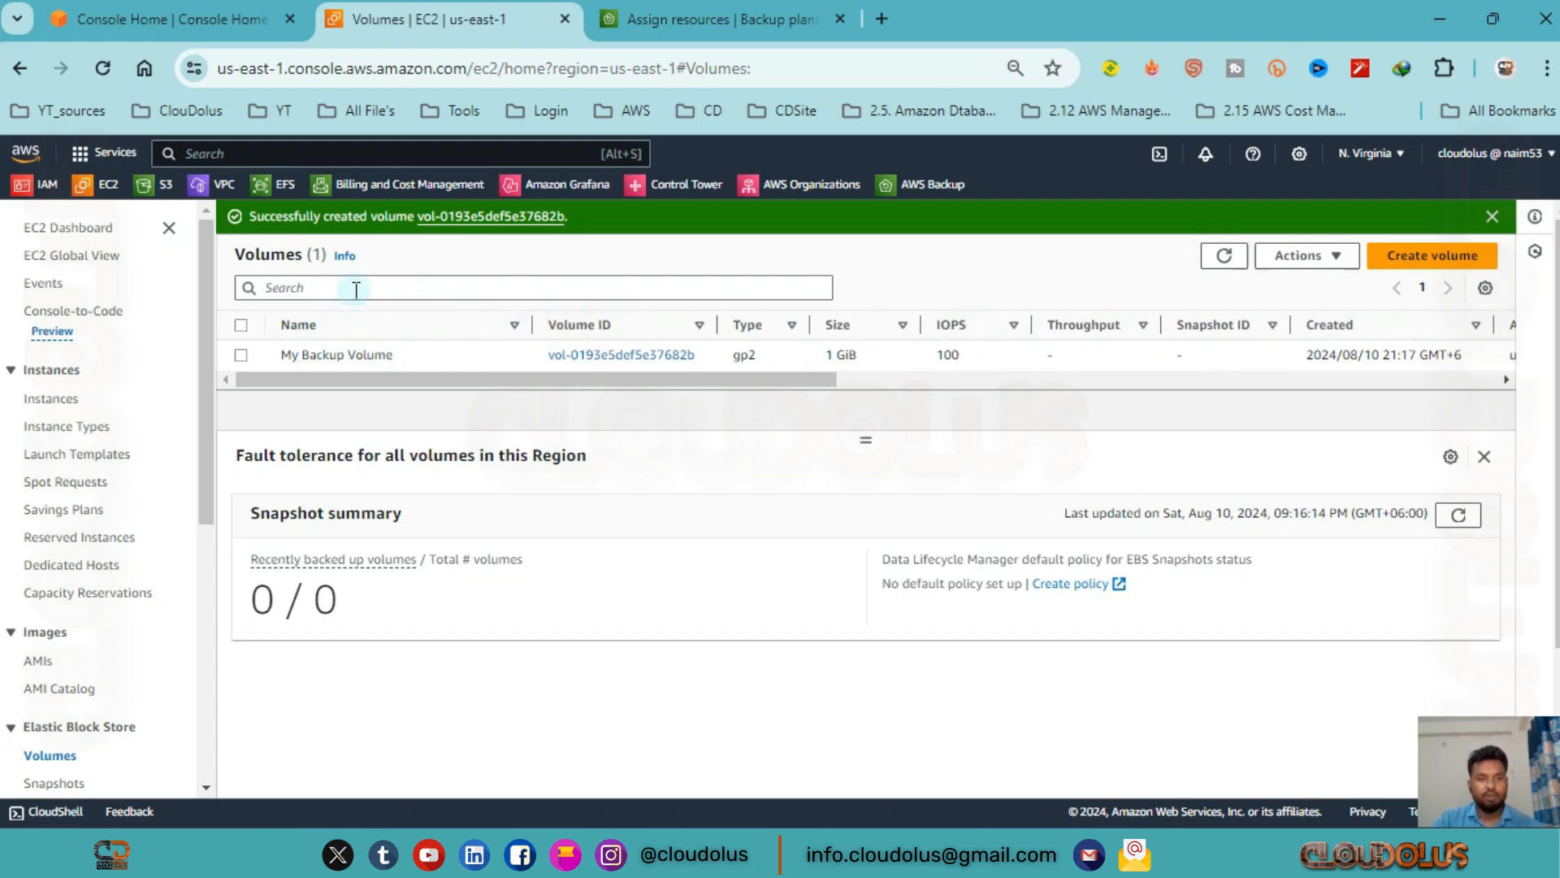
# Return to the AWS Backup resource assignment and set the Name tag filter's value to My Backup Volume.
pyautogui.click(675, 36)
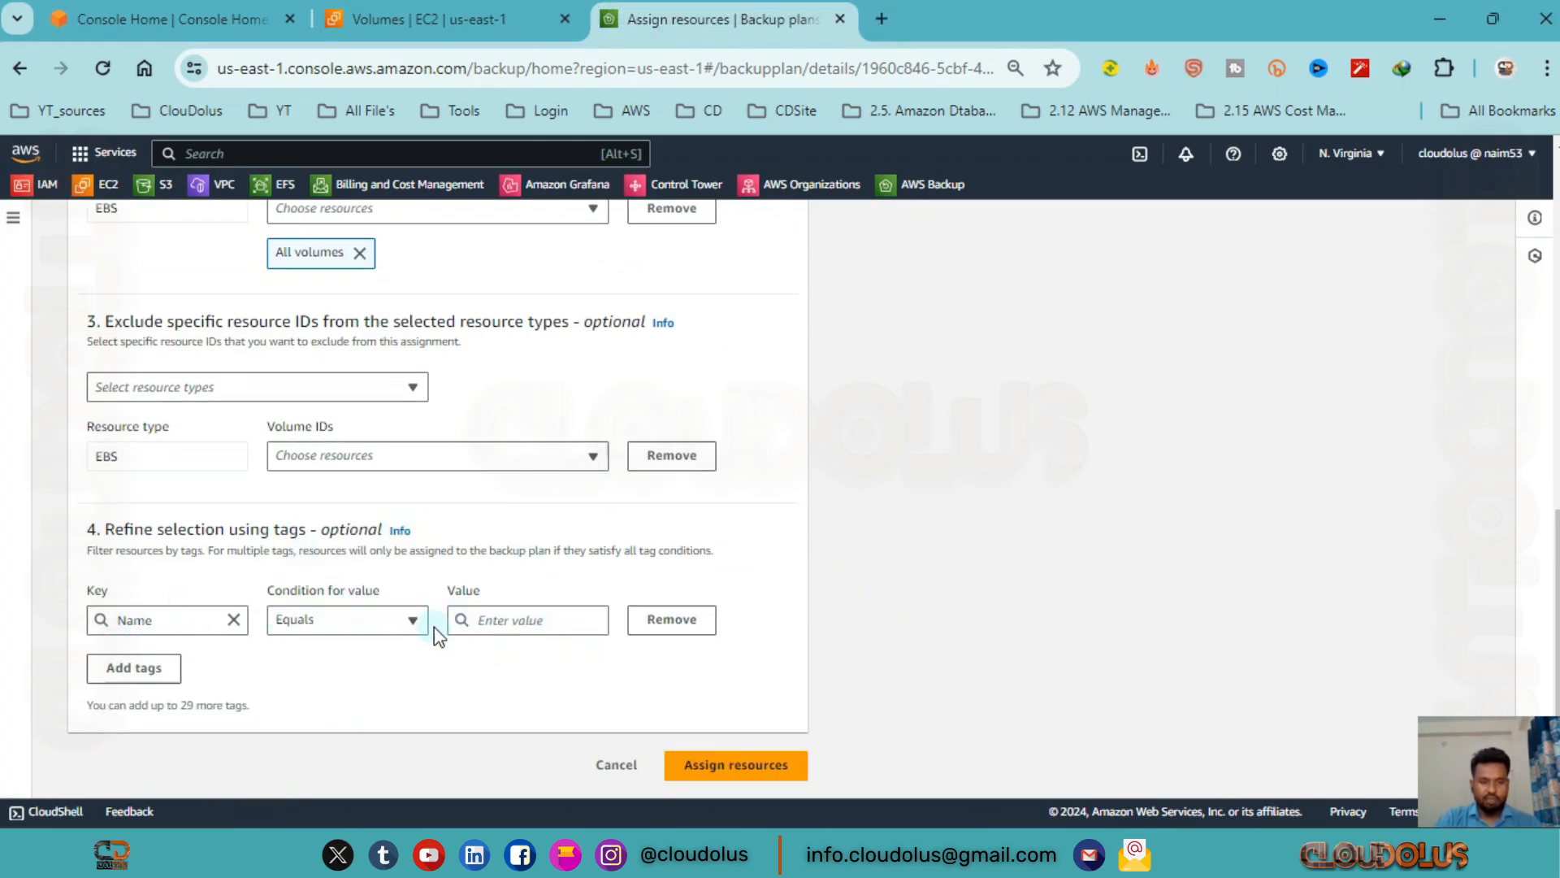
pyautogui.click(517, 621)
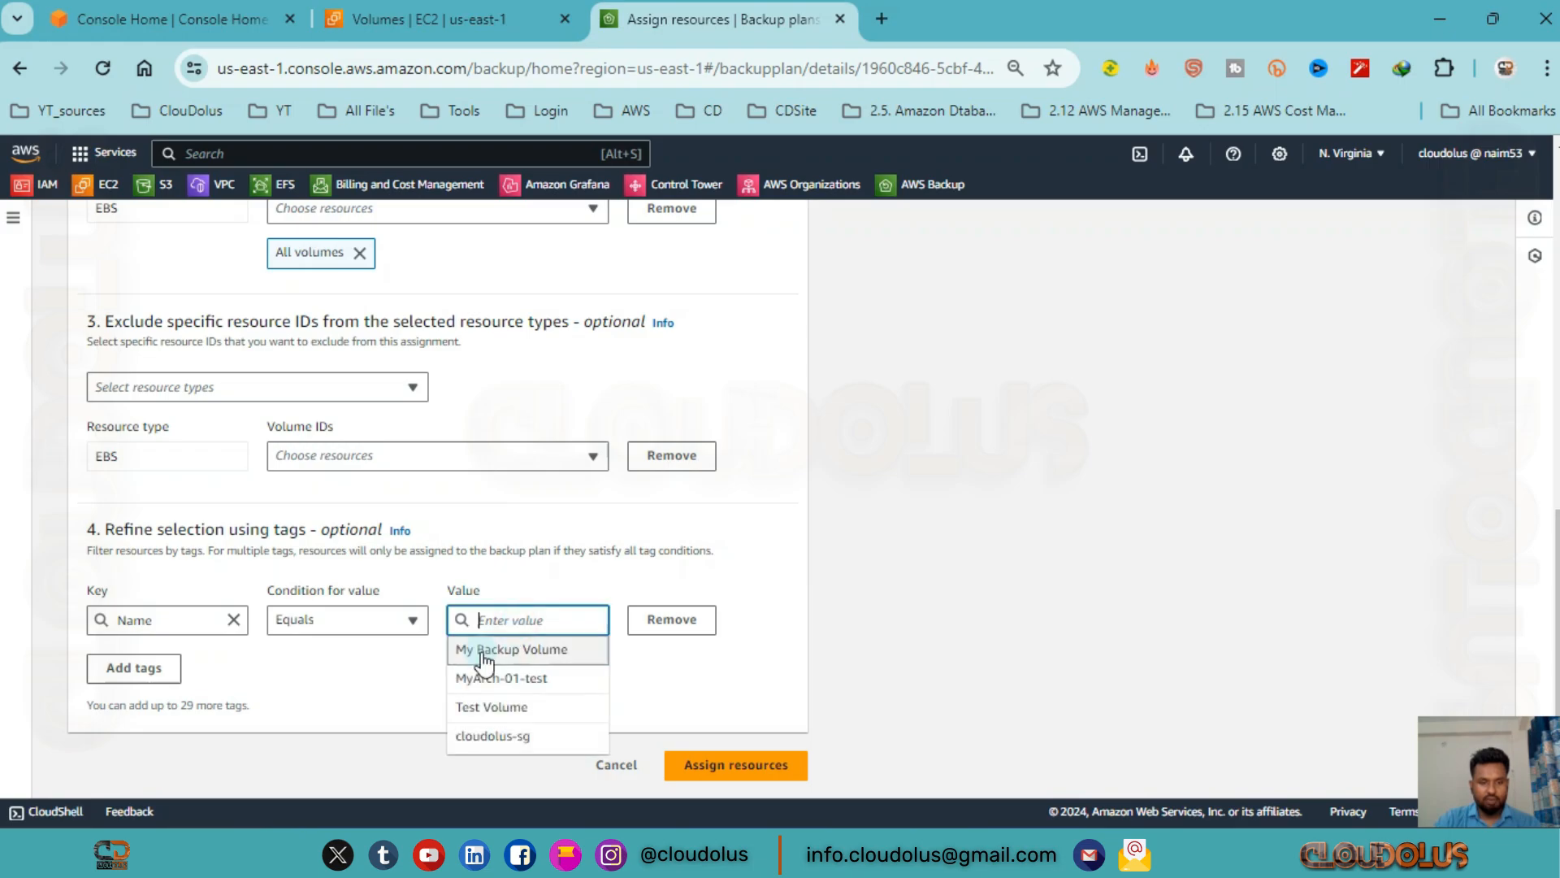
pyautogui.click(576, 661)
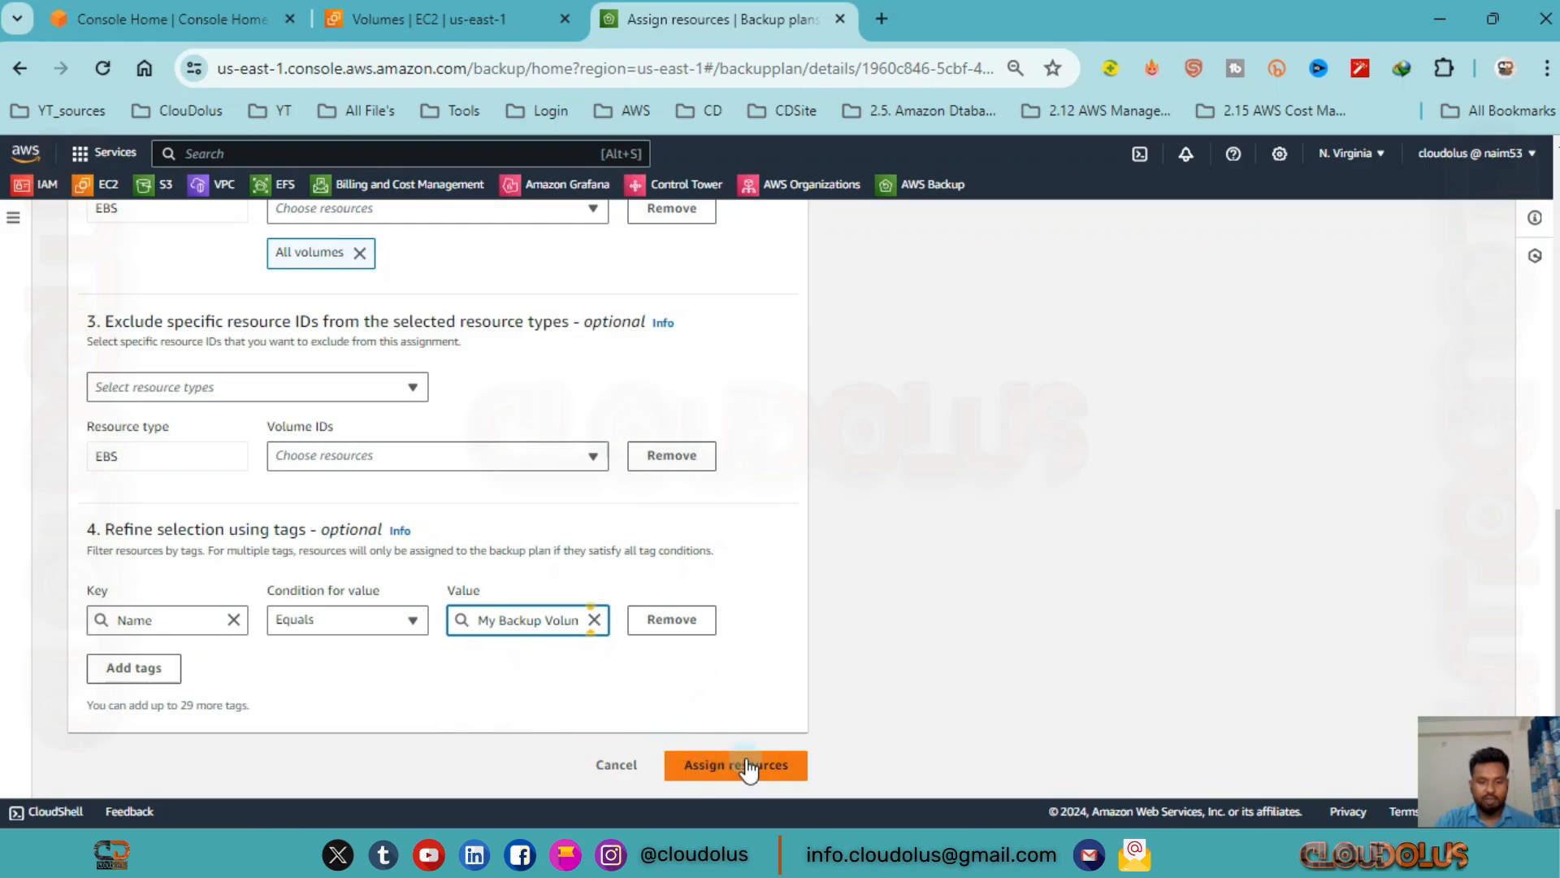
pyautogui.click(703, 686)
# Change the resource selection to include all resource types, and assign the resources to the backup plan.
pyautogui.scroll(5, 421, 593)
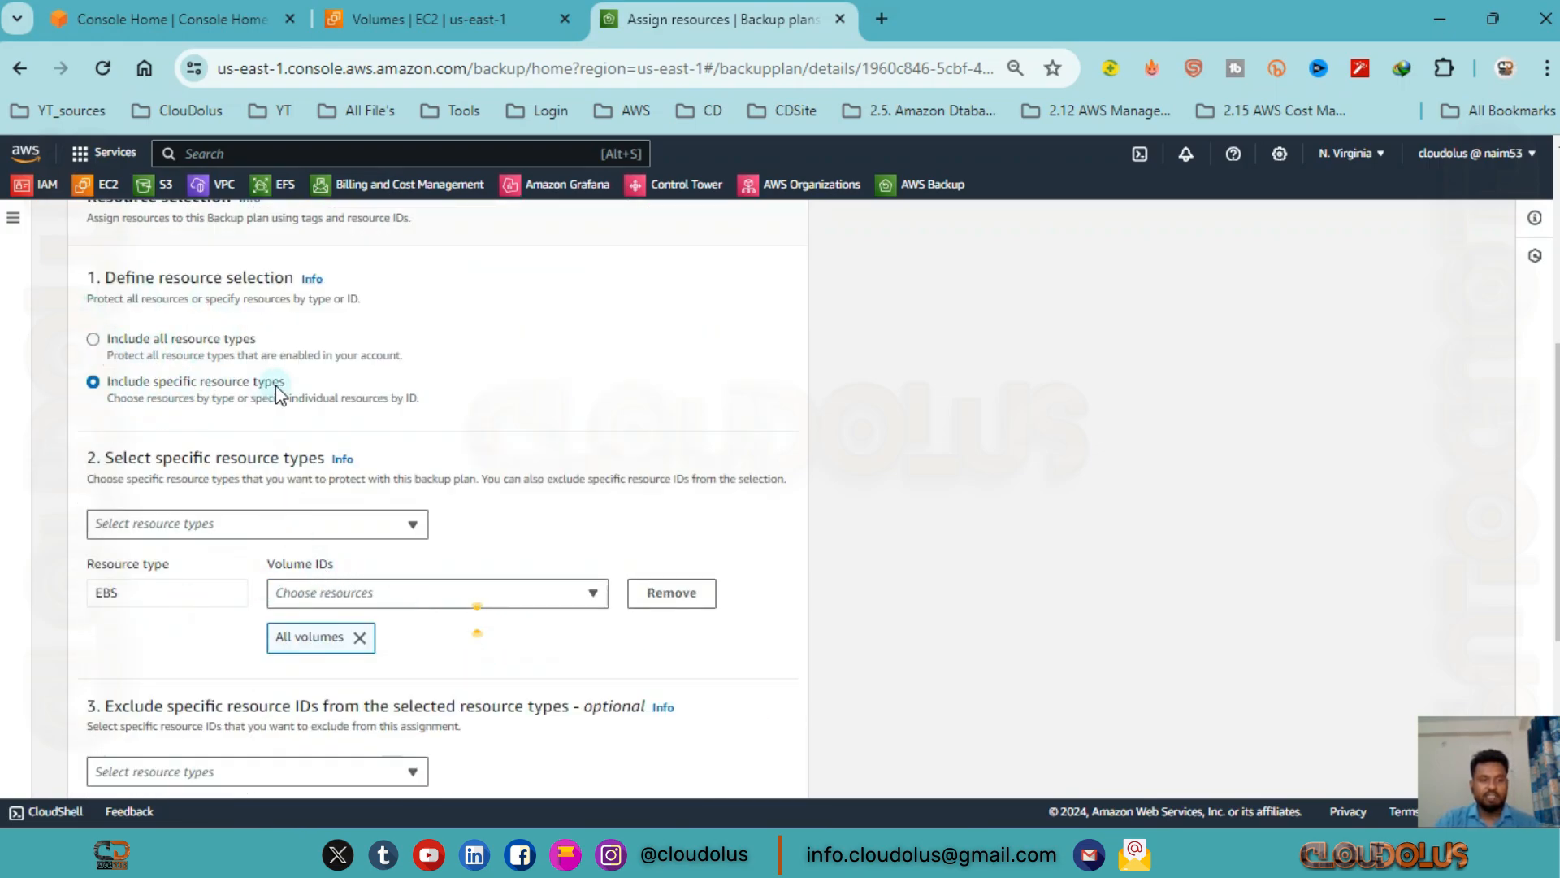
pyautogui.click(92, 340)
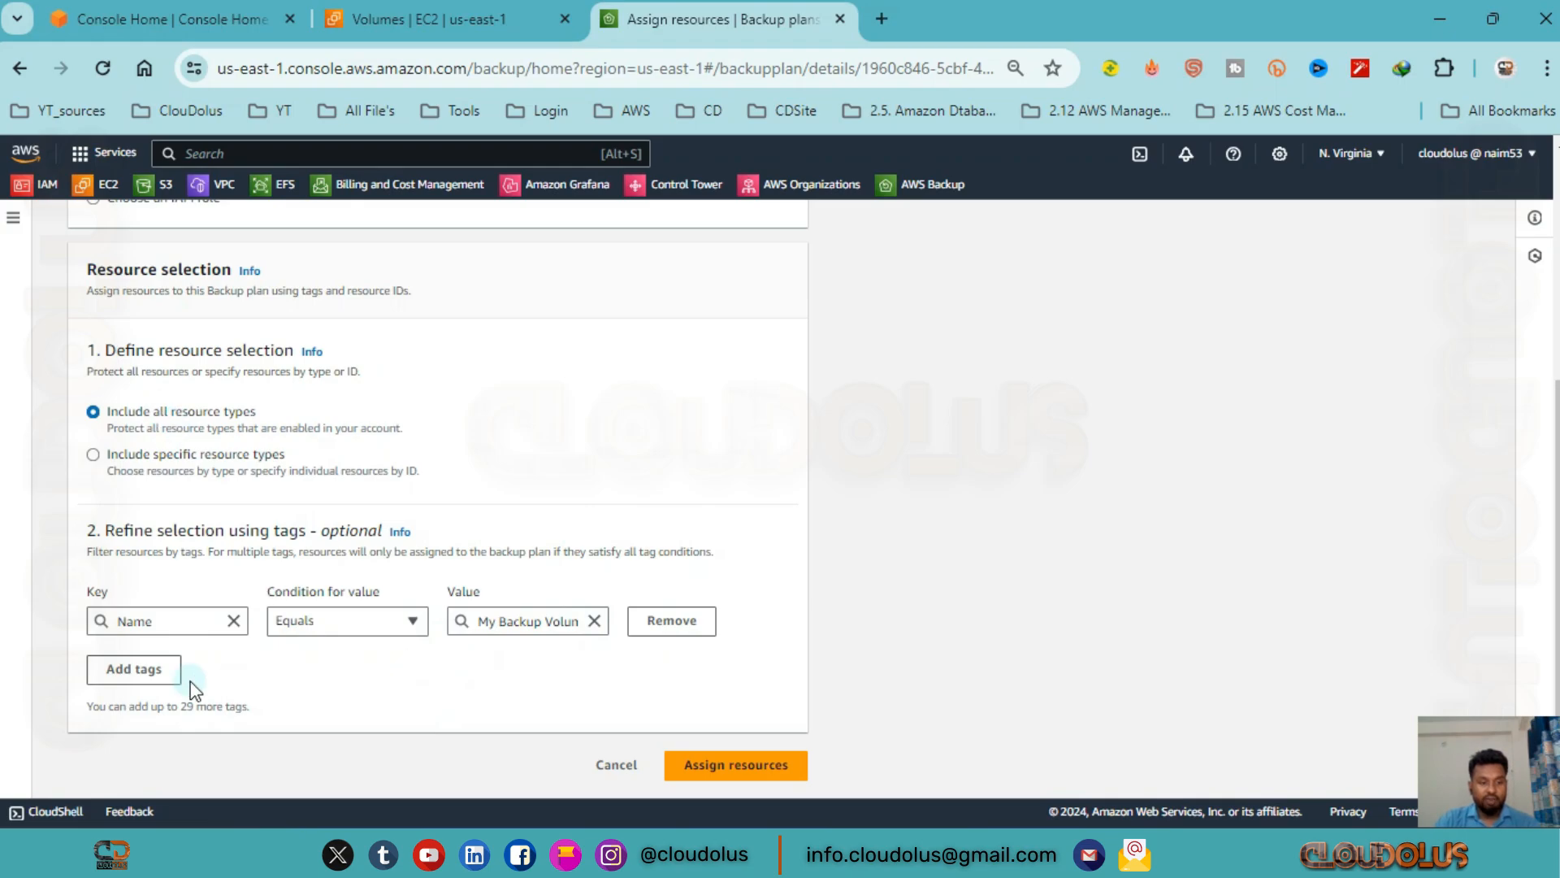
pyautogui.click(725, 770)
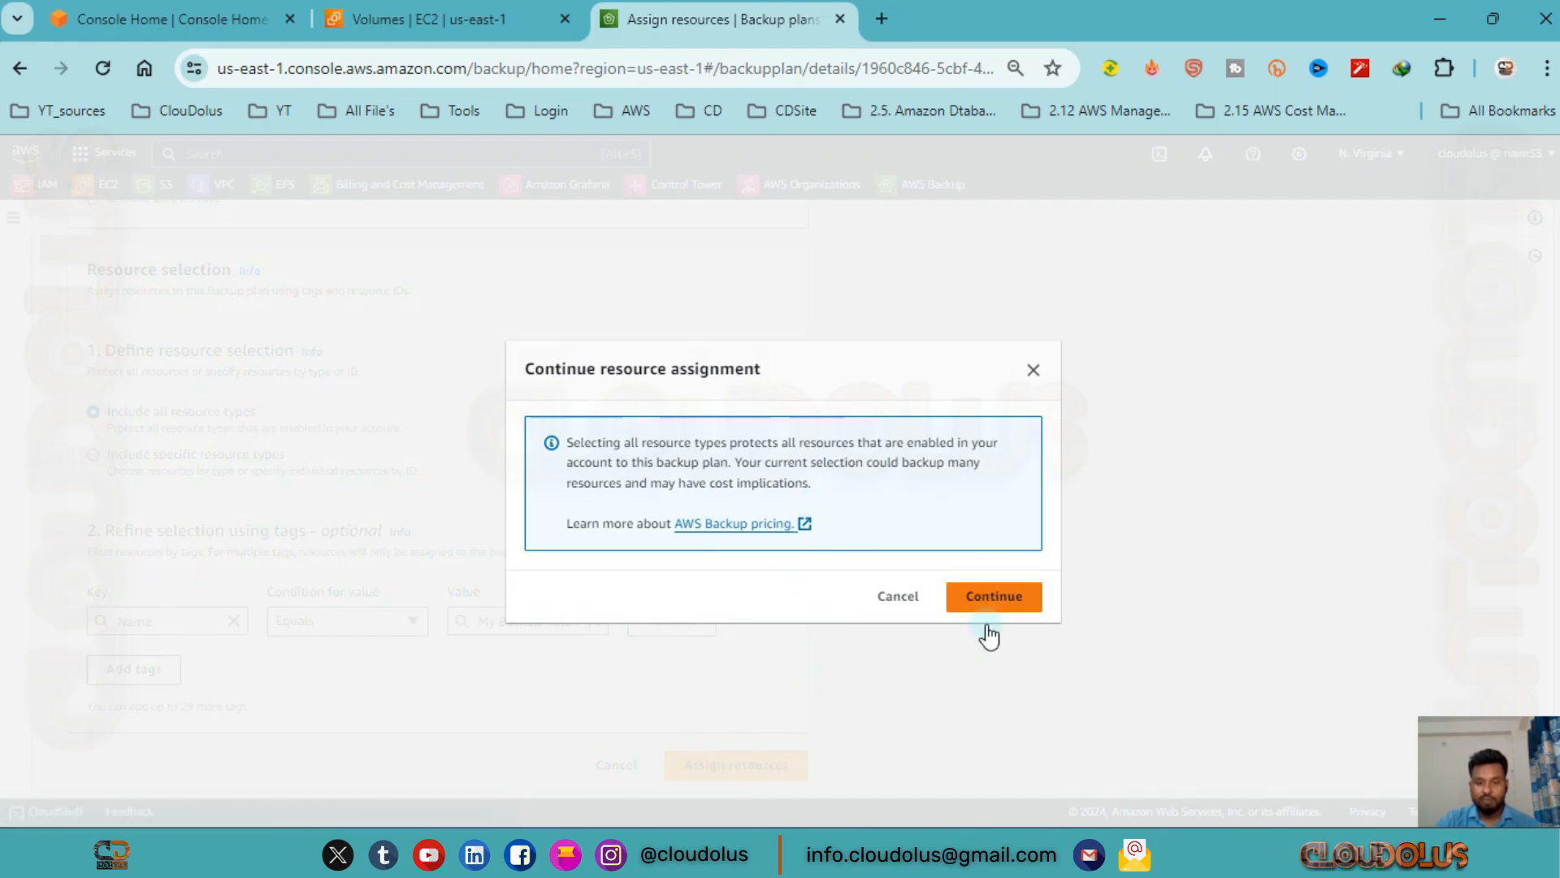
pyautogui.click(998, 600)
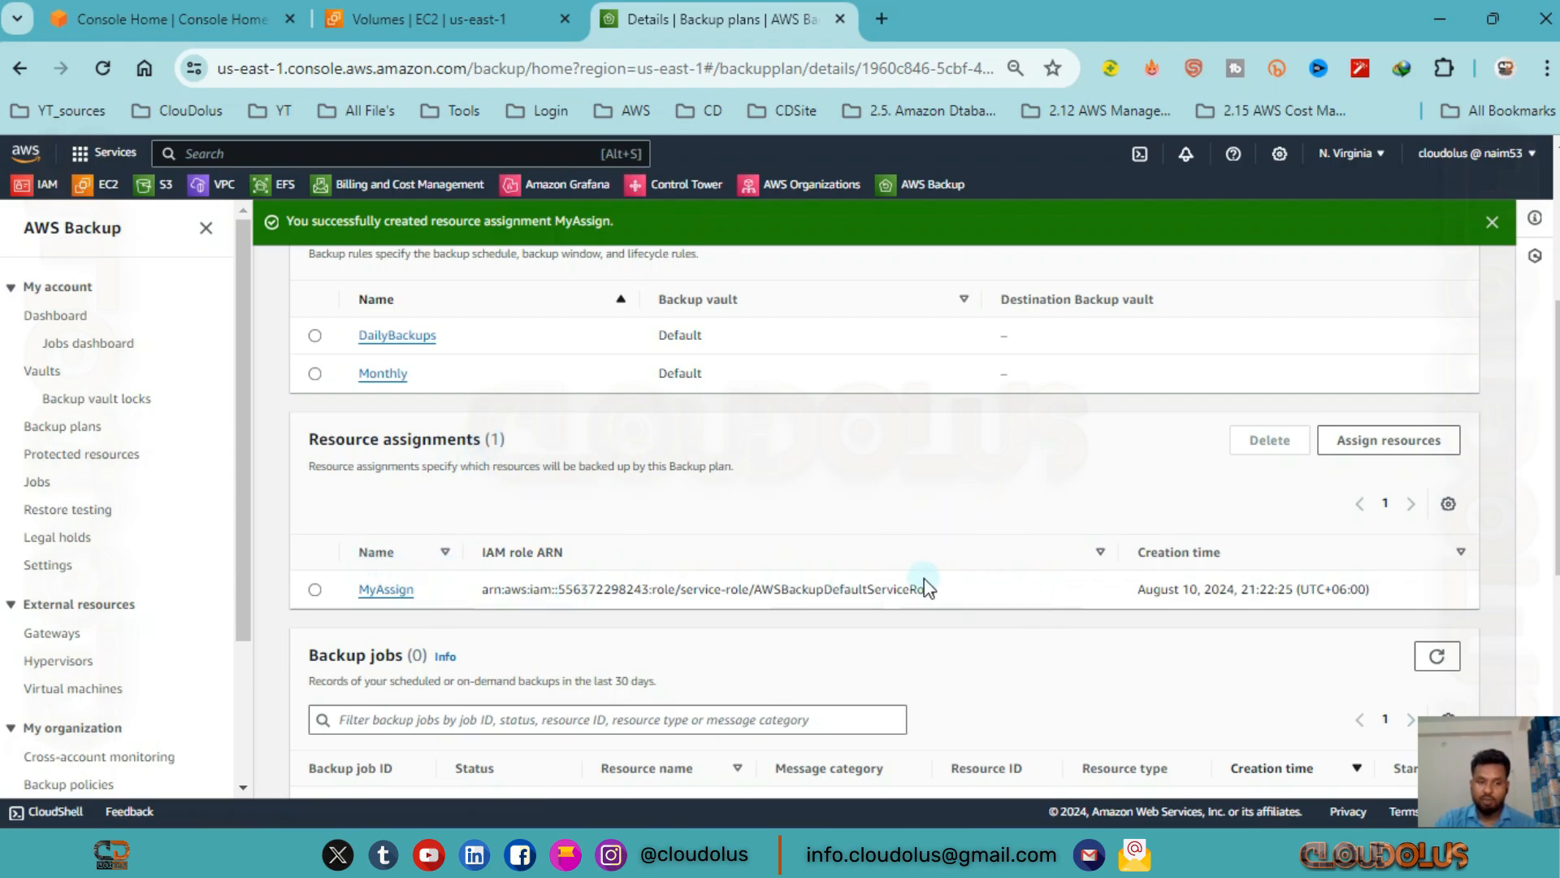
# Review the details of MyBackupPlan down to its advanced backup settings, and dismiss the assignment notification.
pyautogui.scroll(5, 918, 581)
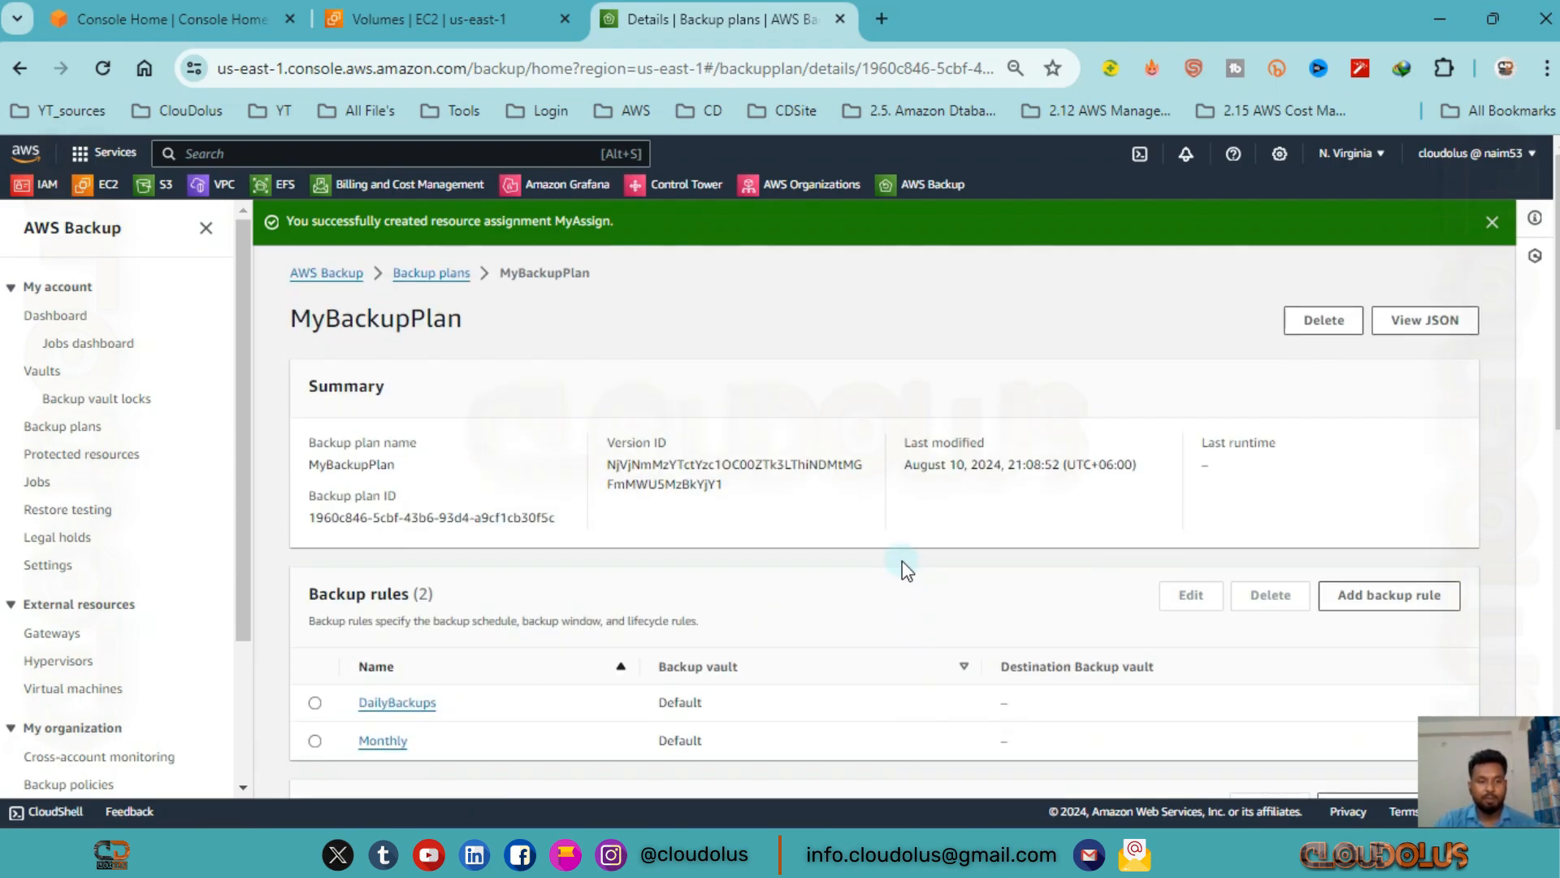
pyautogui.scroll(-10, 574, 686)
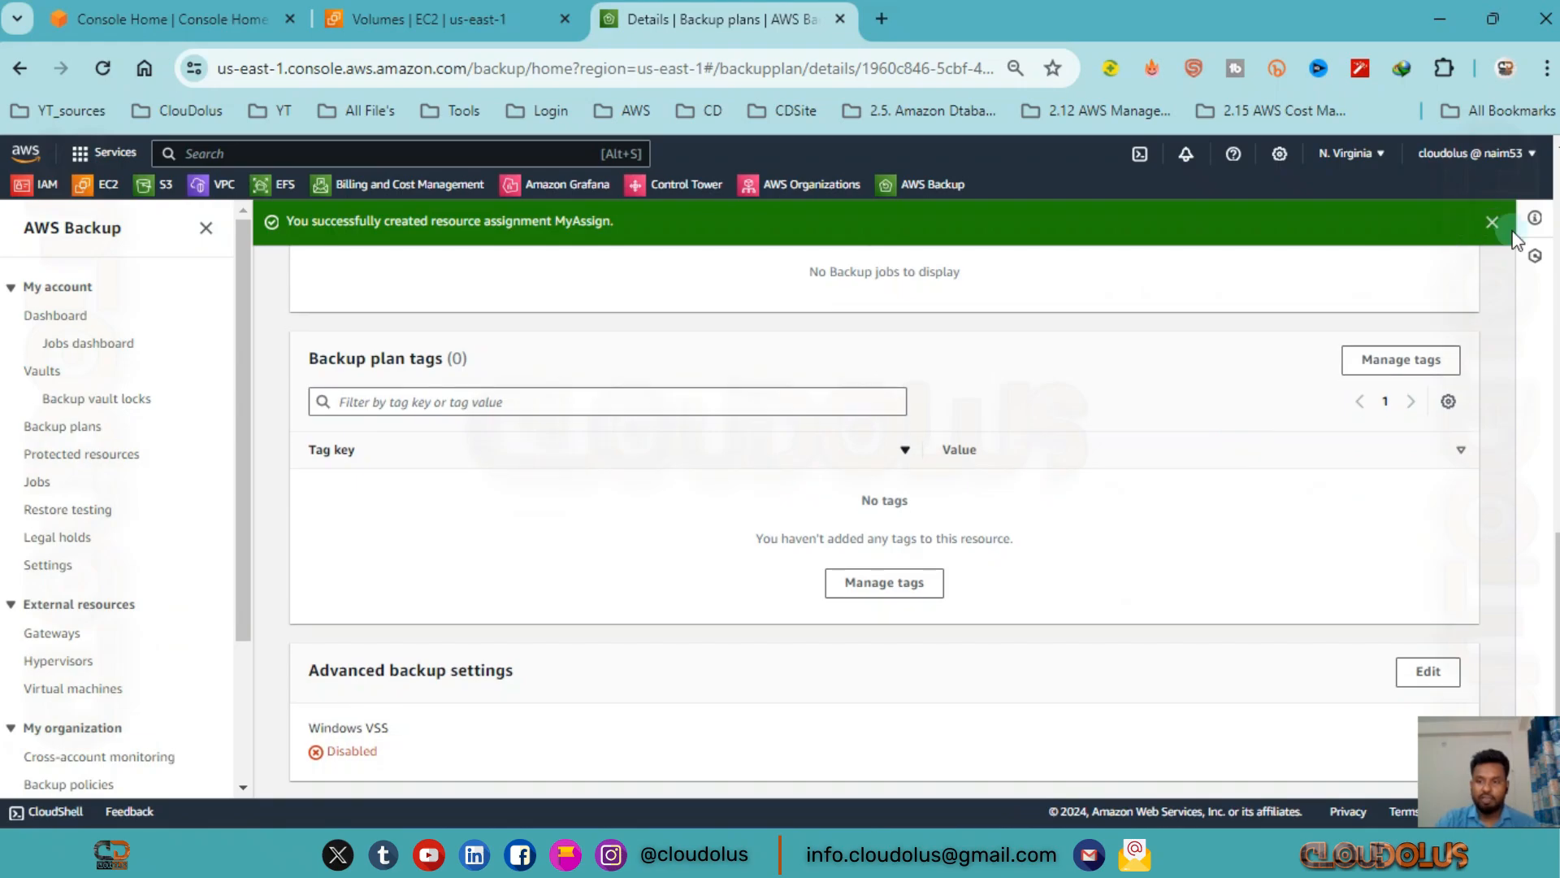
pyautogui.click(1492, 223)
pyautogui.scroll(10, 585, 512)
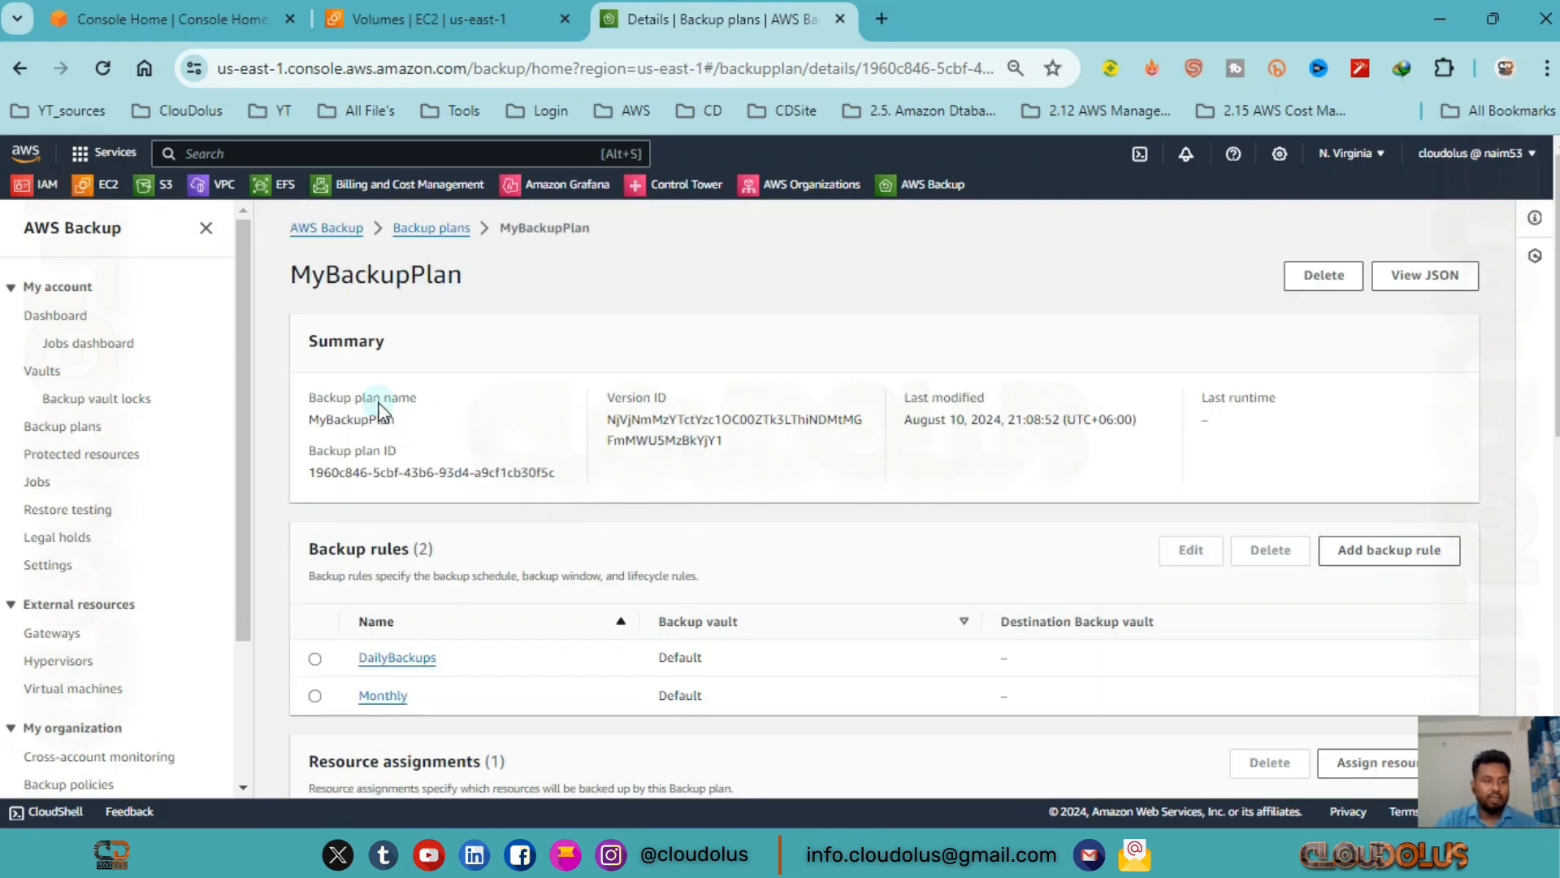
# Examine the AWS Backup dashboard and the backup, restore and copy views of the jobs dashboard.
pyautogui.click(49, 316)
pyautogui.scroll(-4, 860, 610)
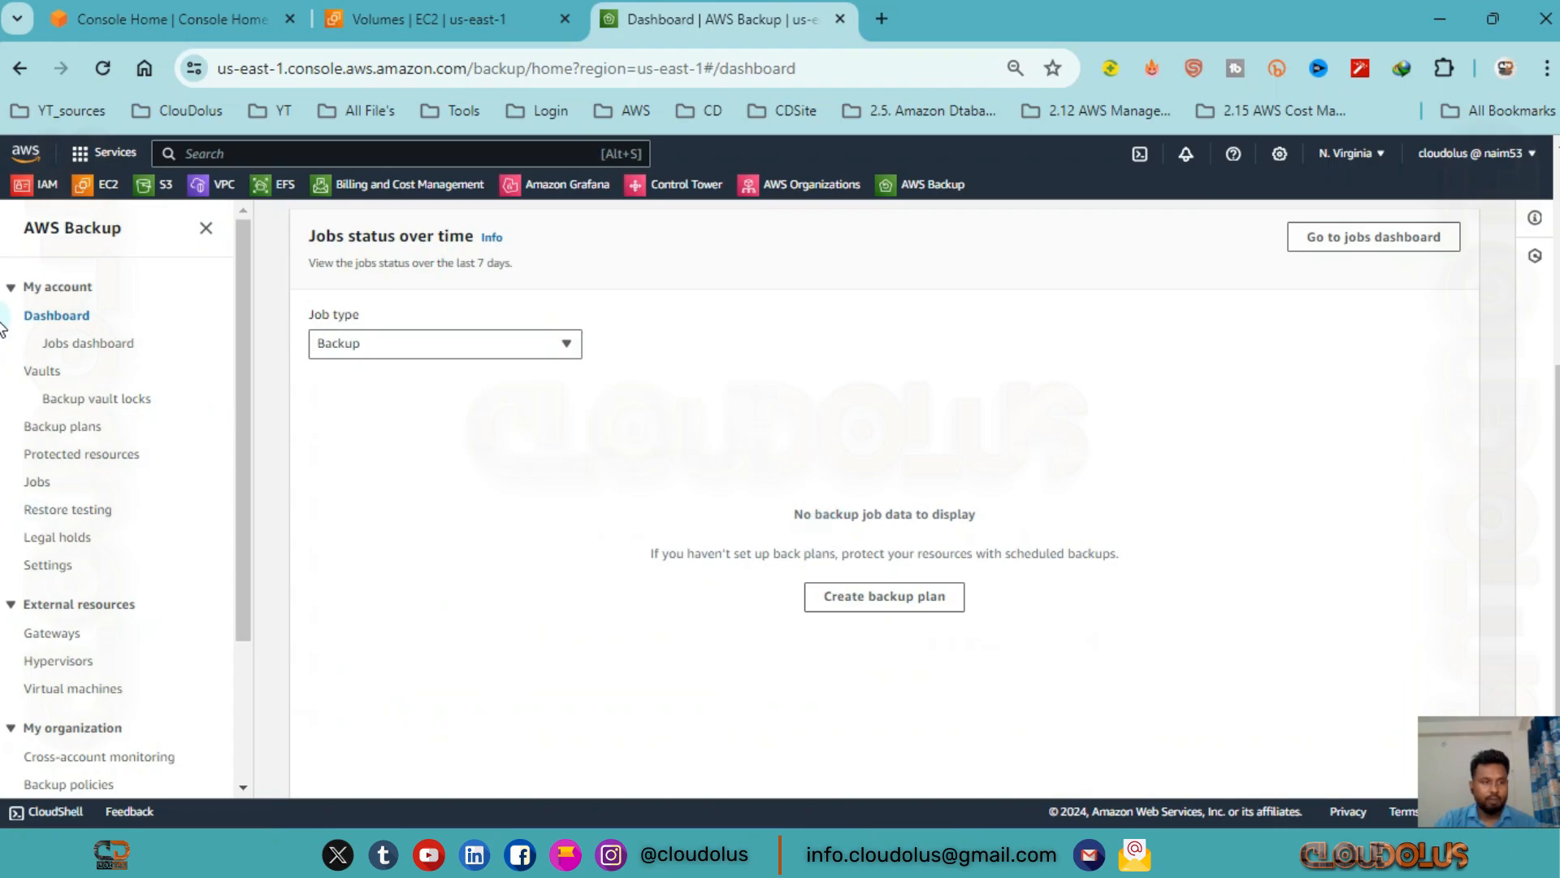
pyautogui.click(110, 343)
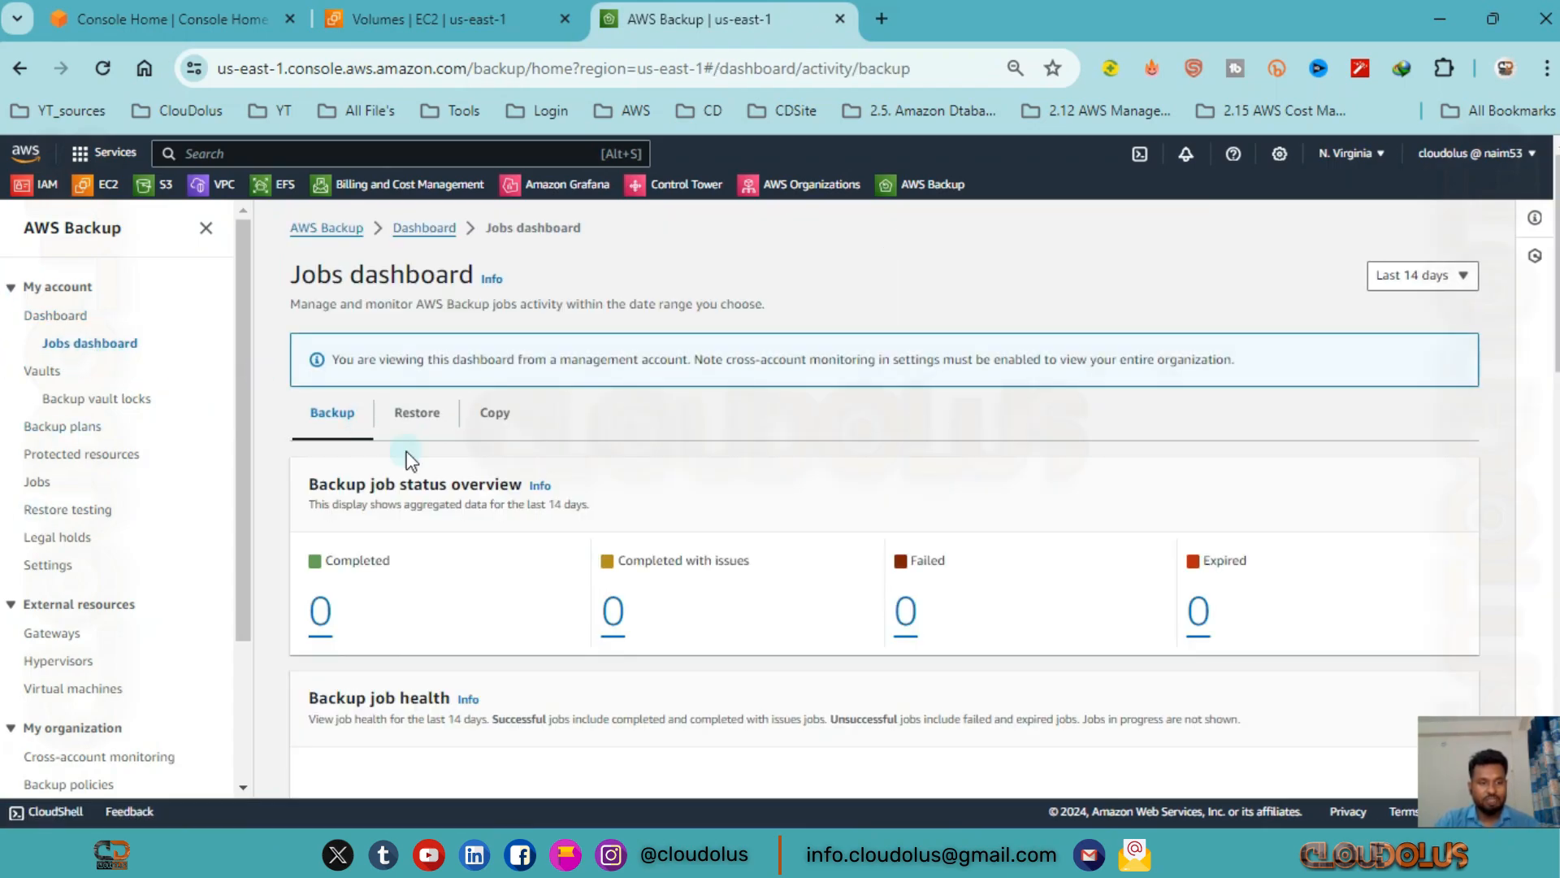
pyautogui.click(411, 424)
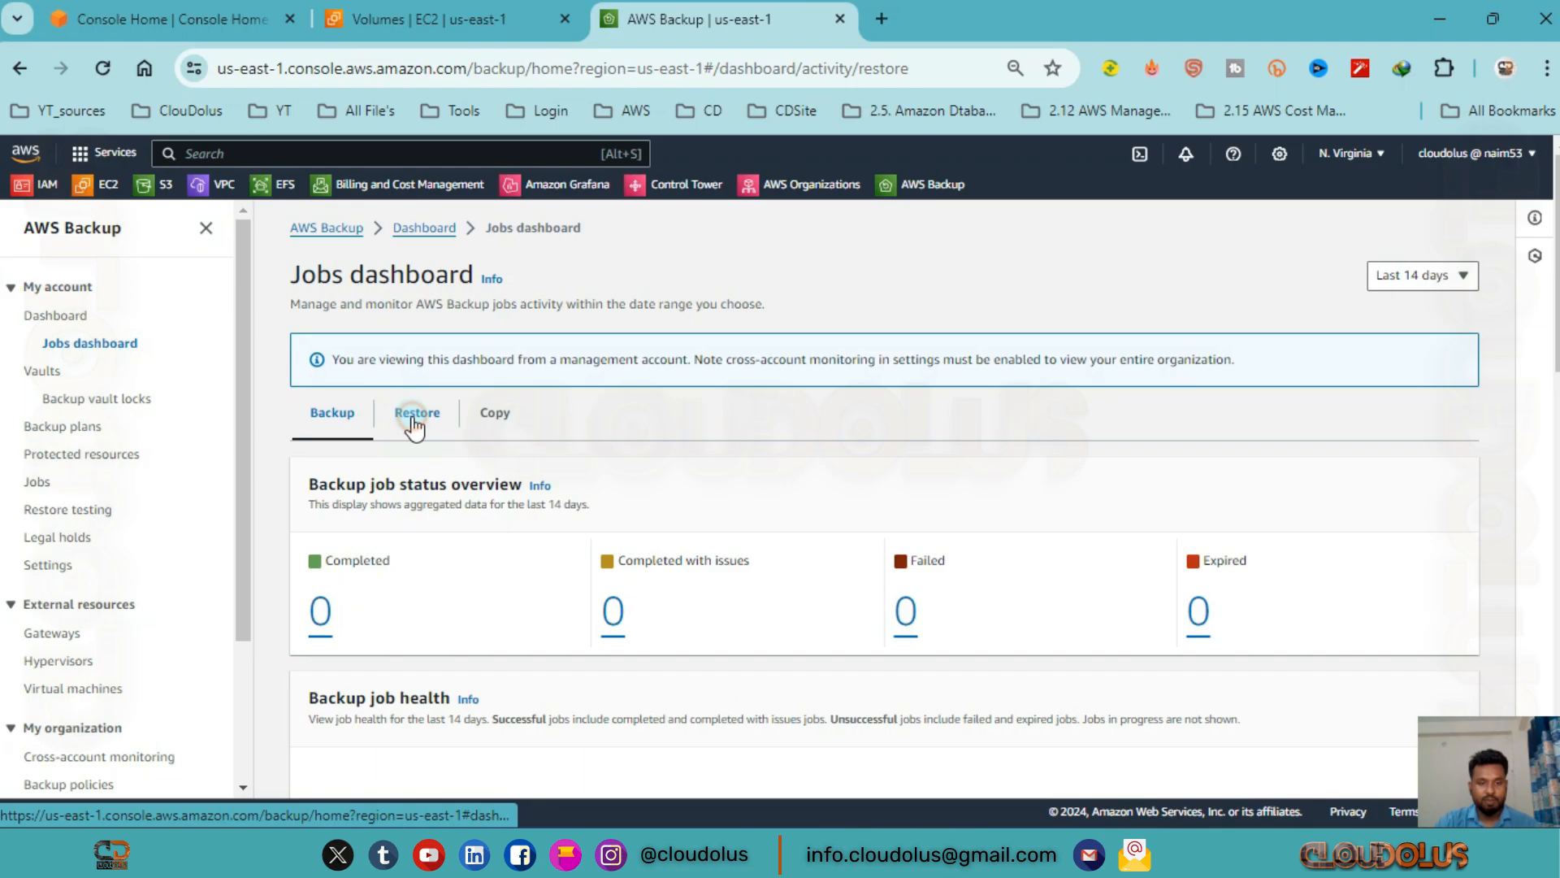
pyautogui.click(494, 414)
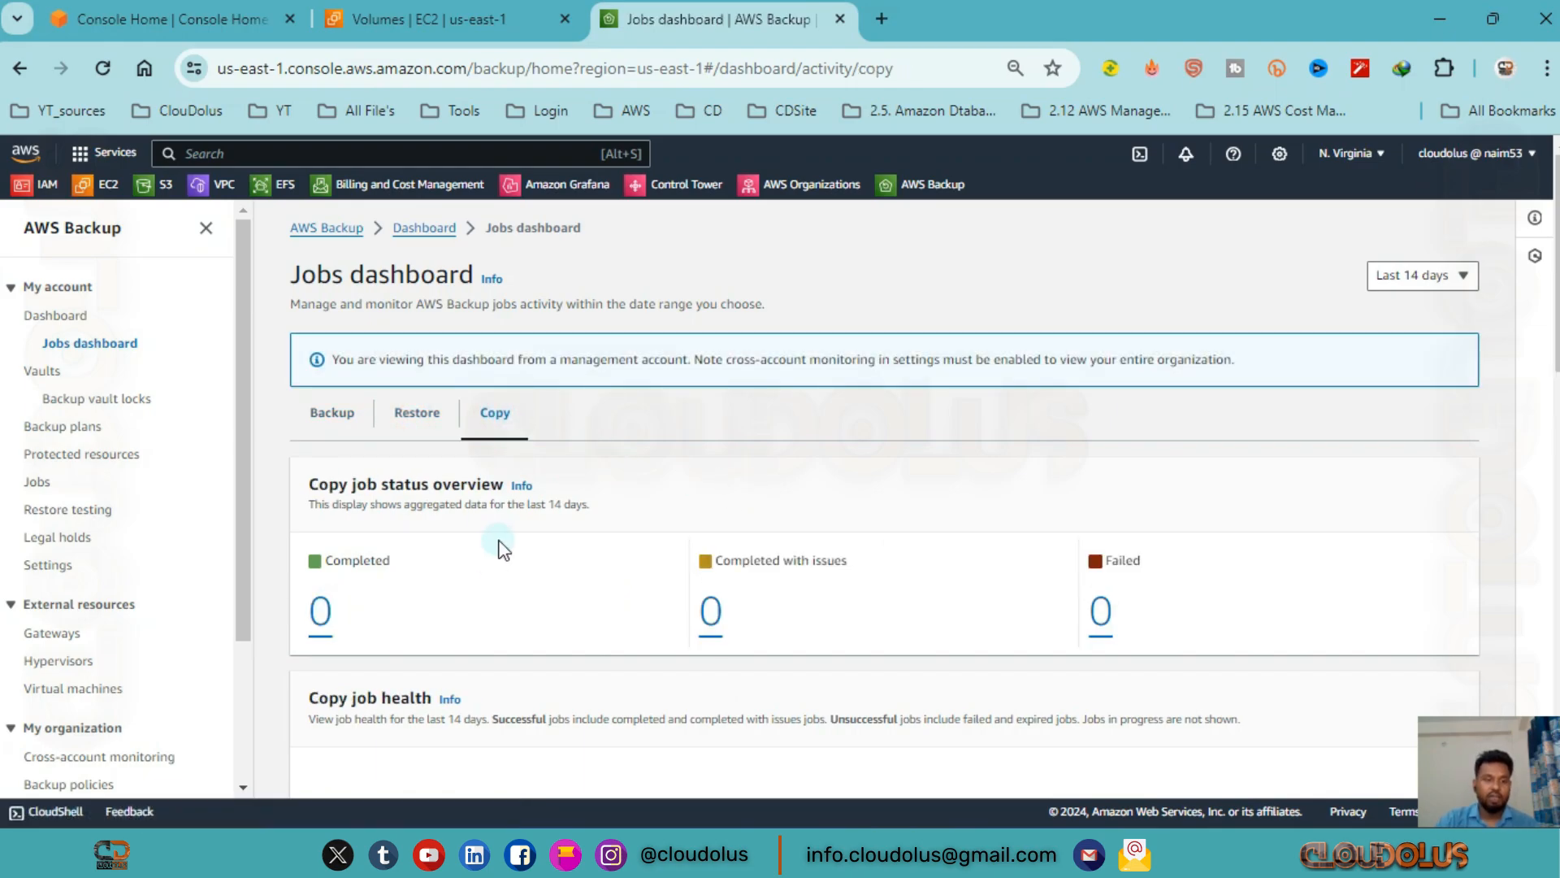
# Look through the backup vaults, vault locks and backup plans, and return to the EC2 volumes list.
pyautogui.click(50, 372)
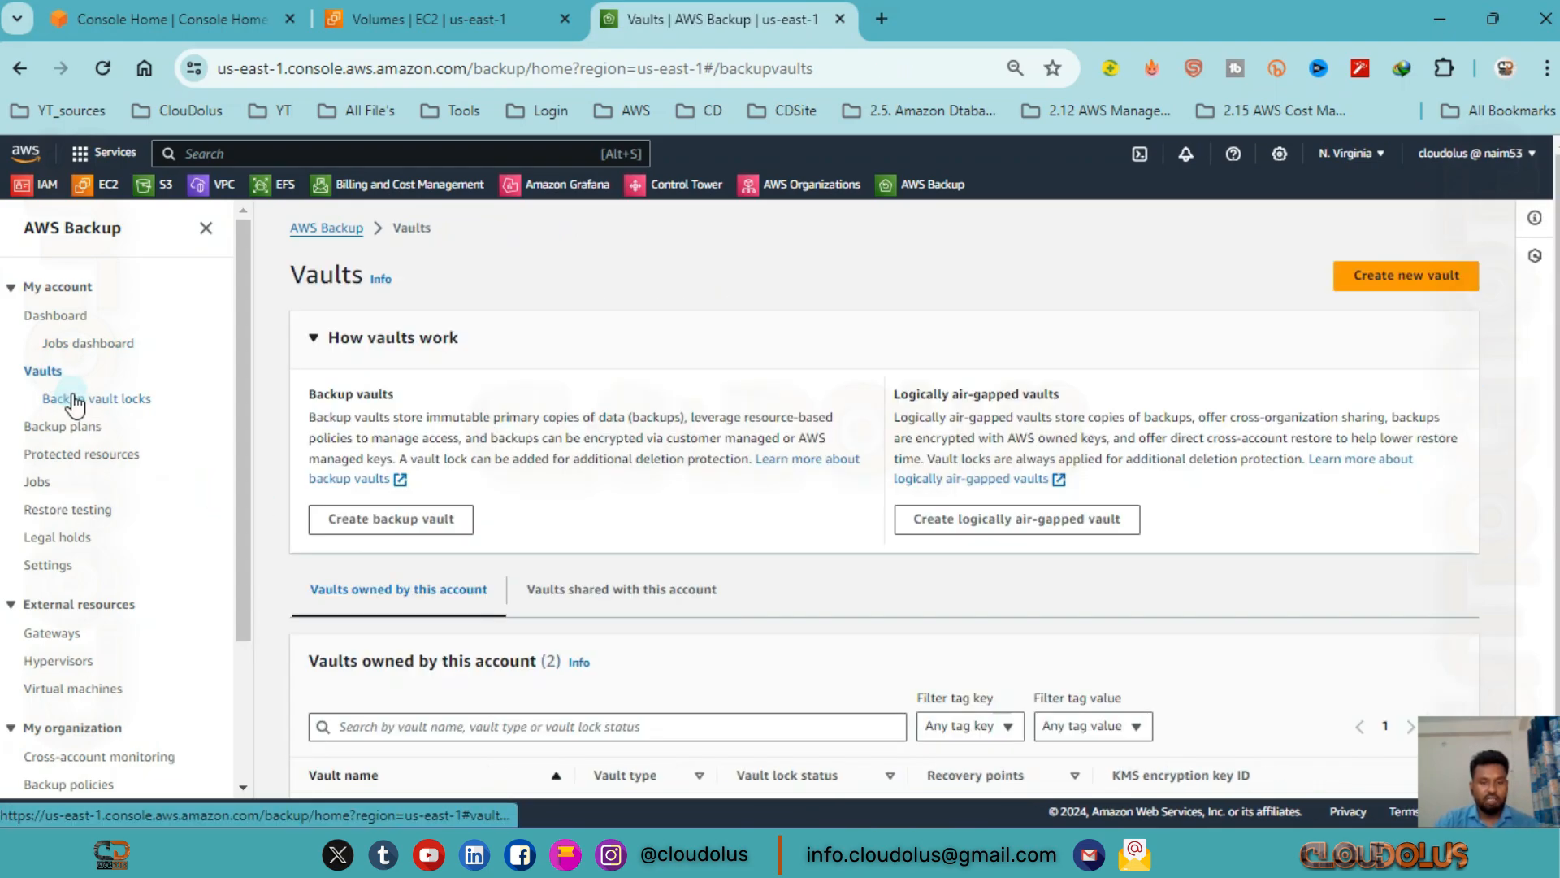
pyautogui.scroll(-1, 945, 549)
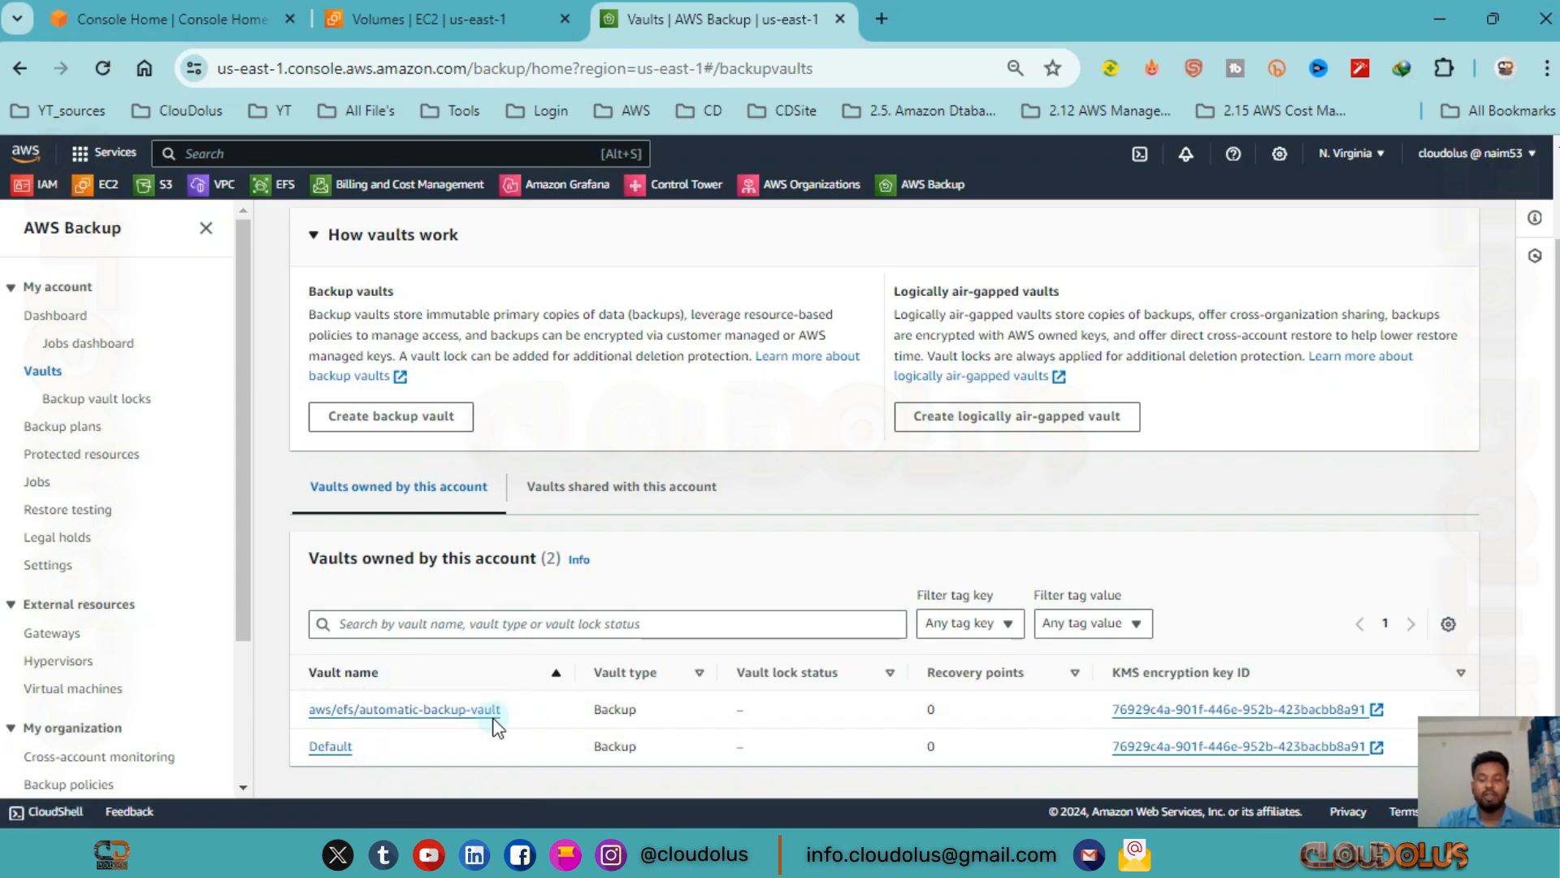
pyautogui.click(101, 397)
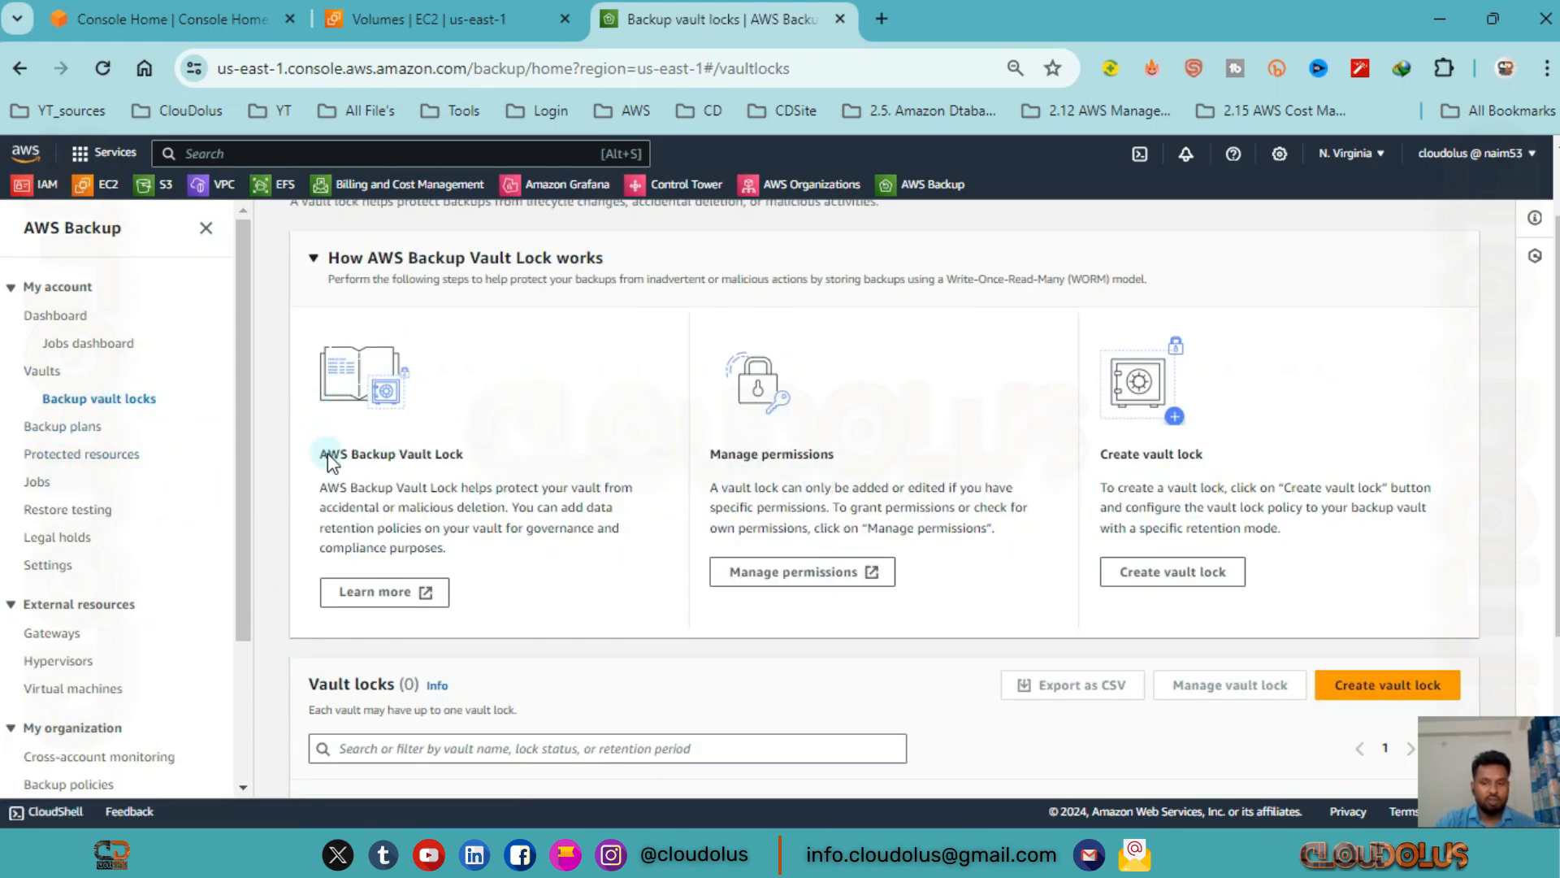
pyautogui.click(73, 426)
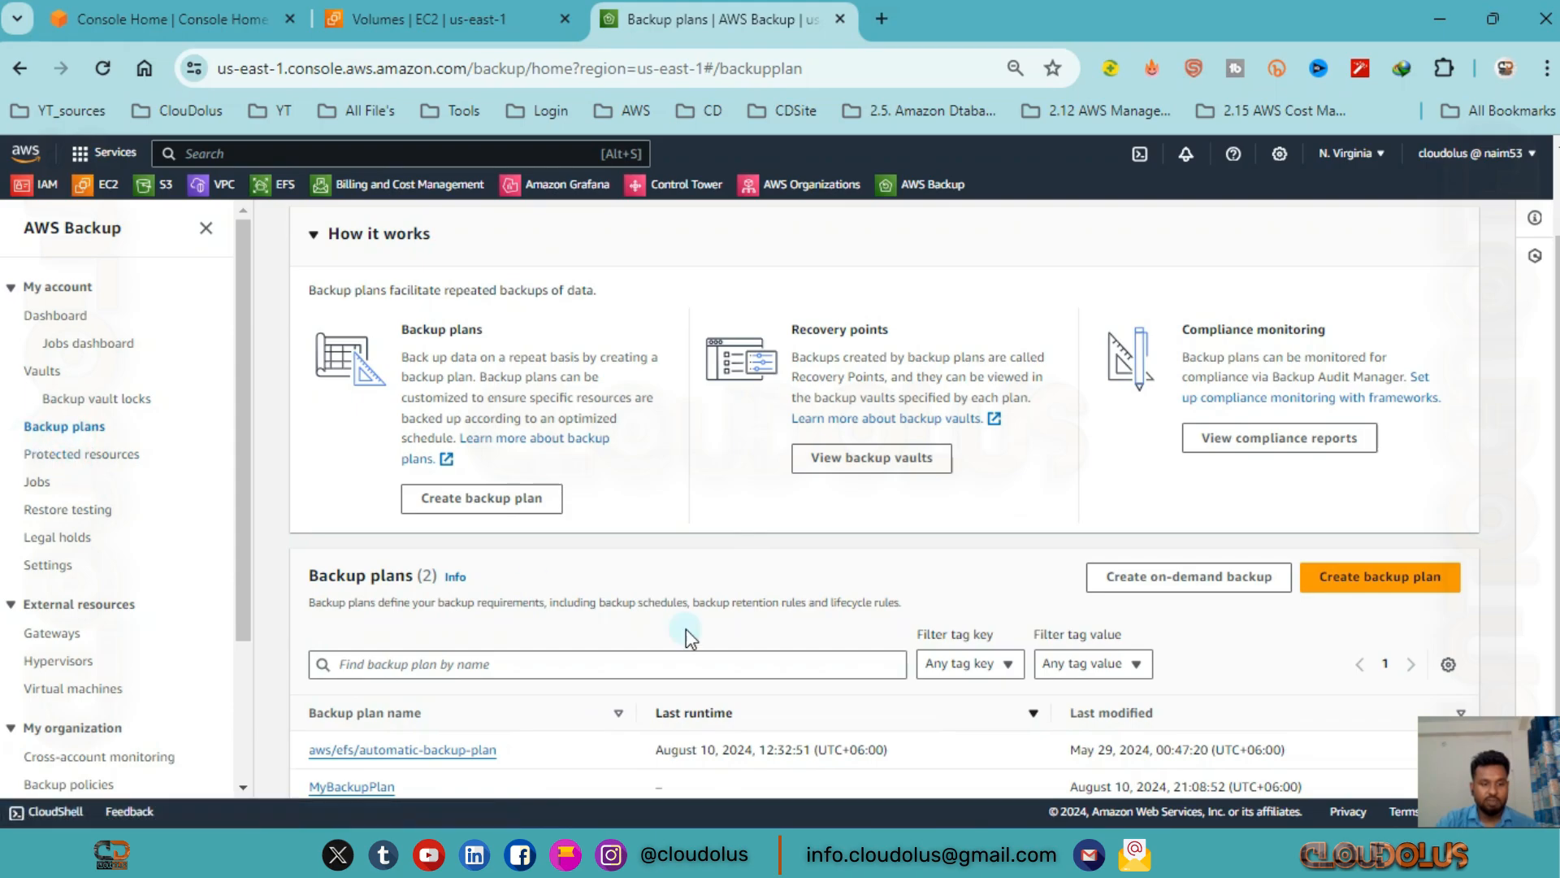
pyautogui.scroll(-2, 805, 658)
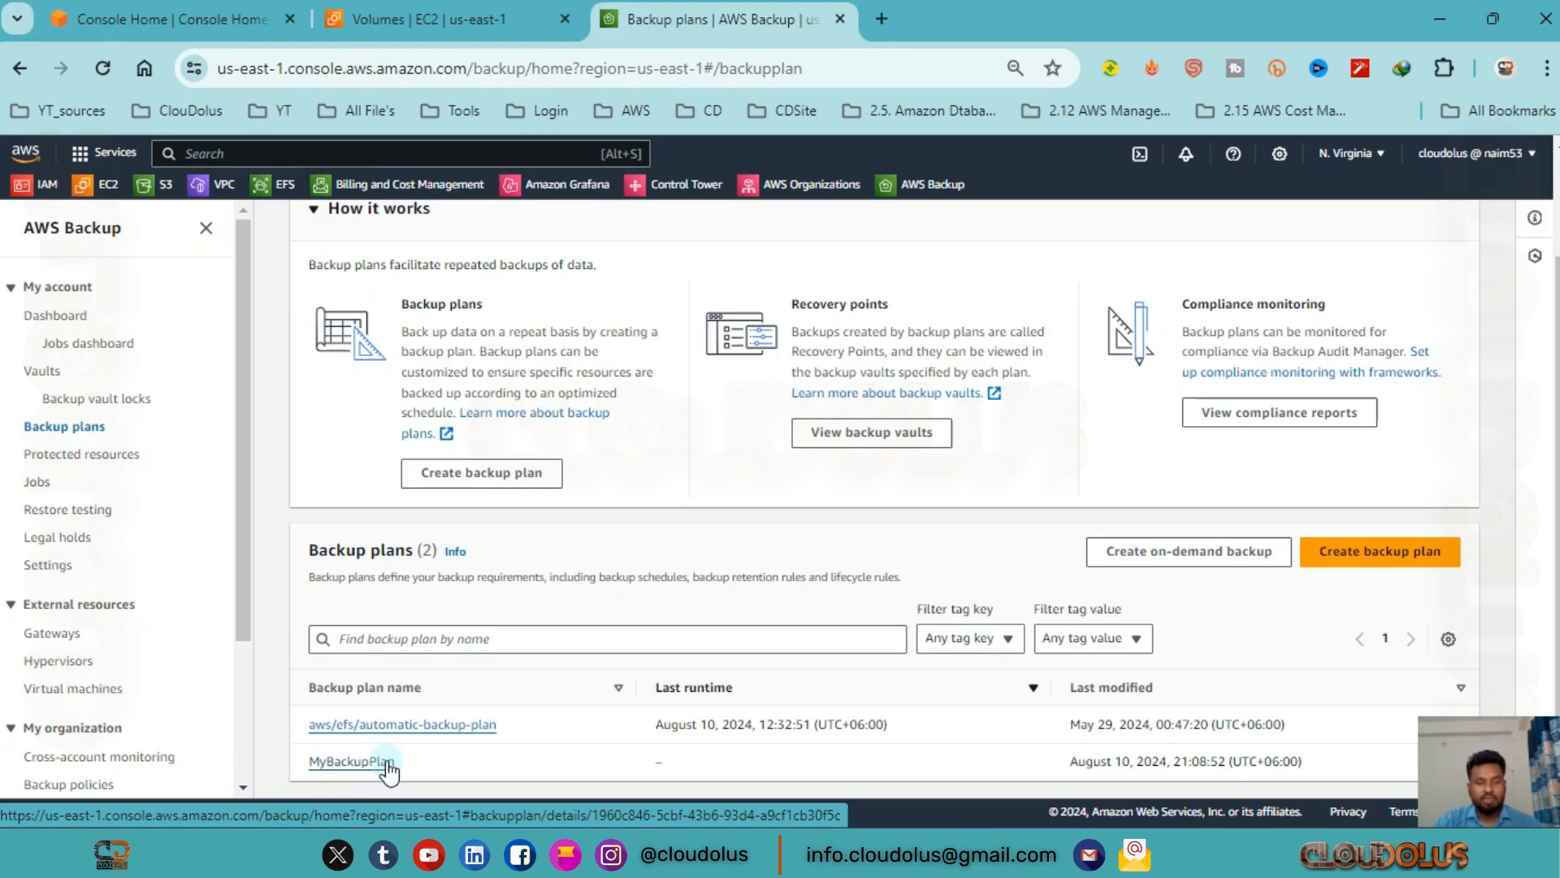
pyautogui.click(430, 19)
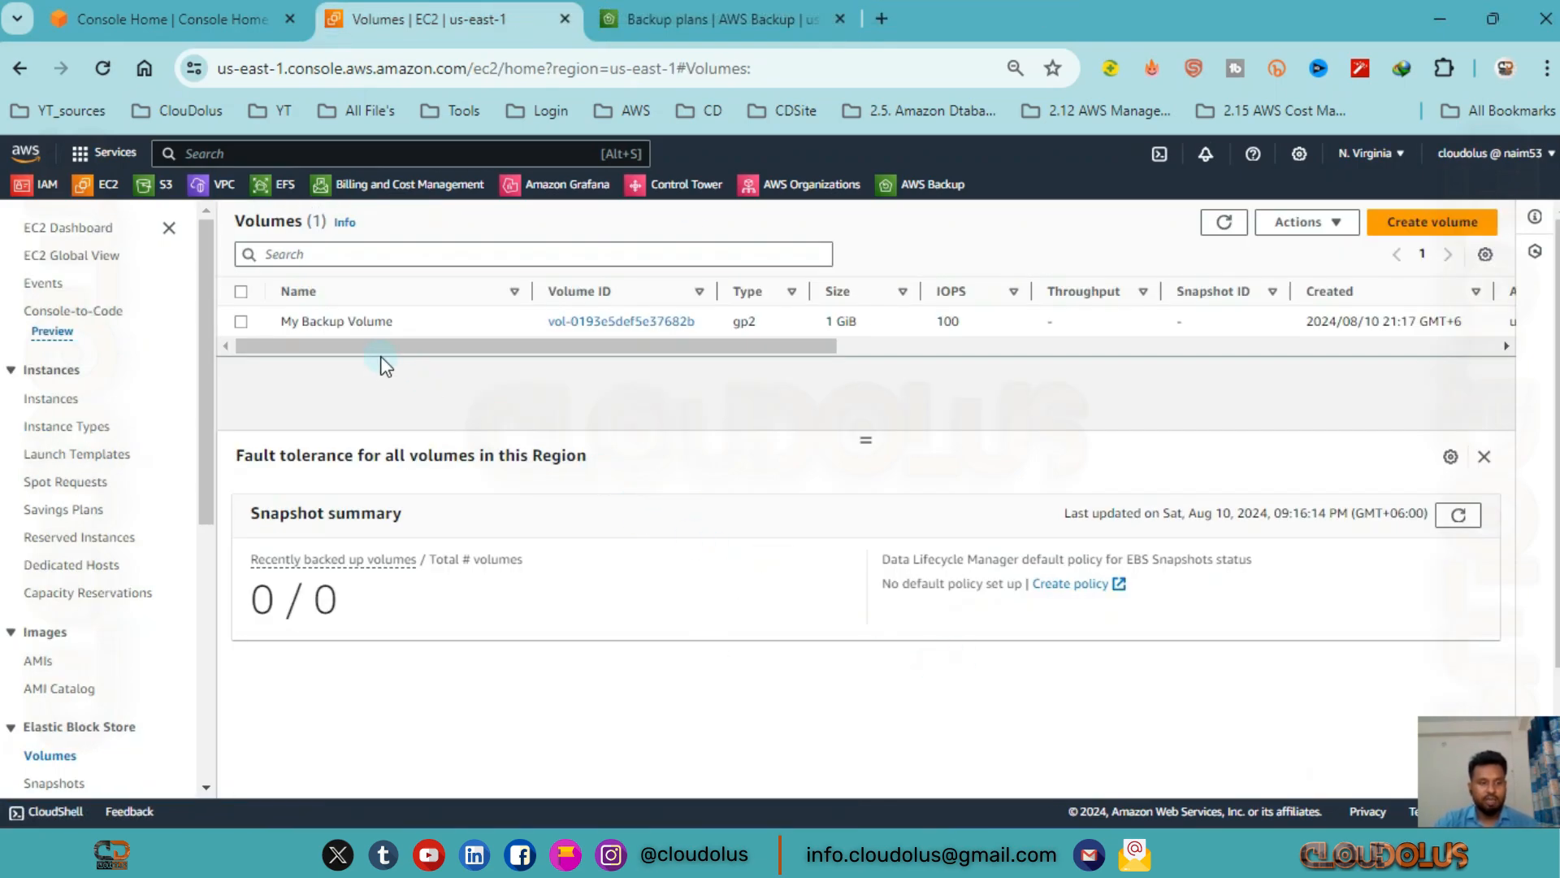
# Return to the AWS Backup plans list and open MyBackupPlan to review its backup rules and resource assignments.
pyautogui.click(742, 19)
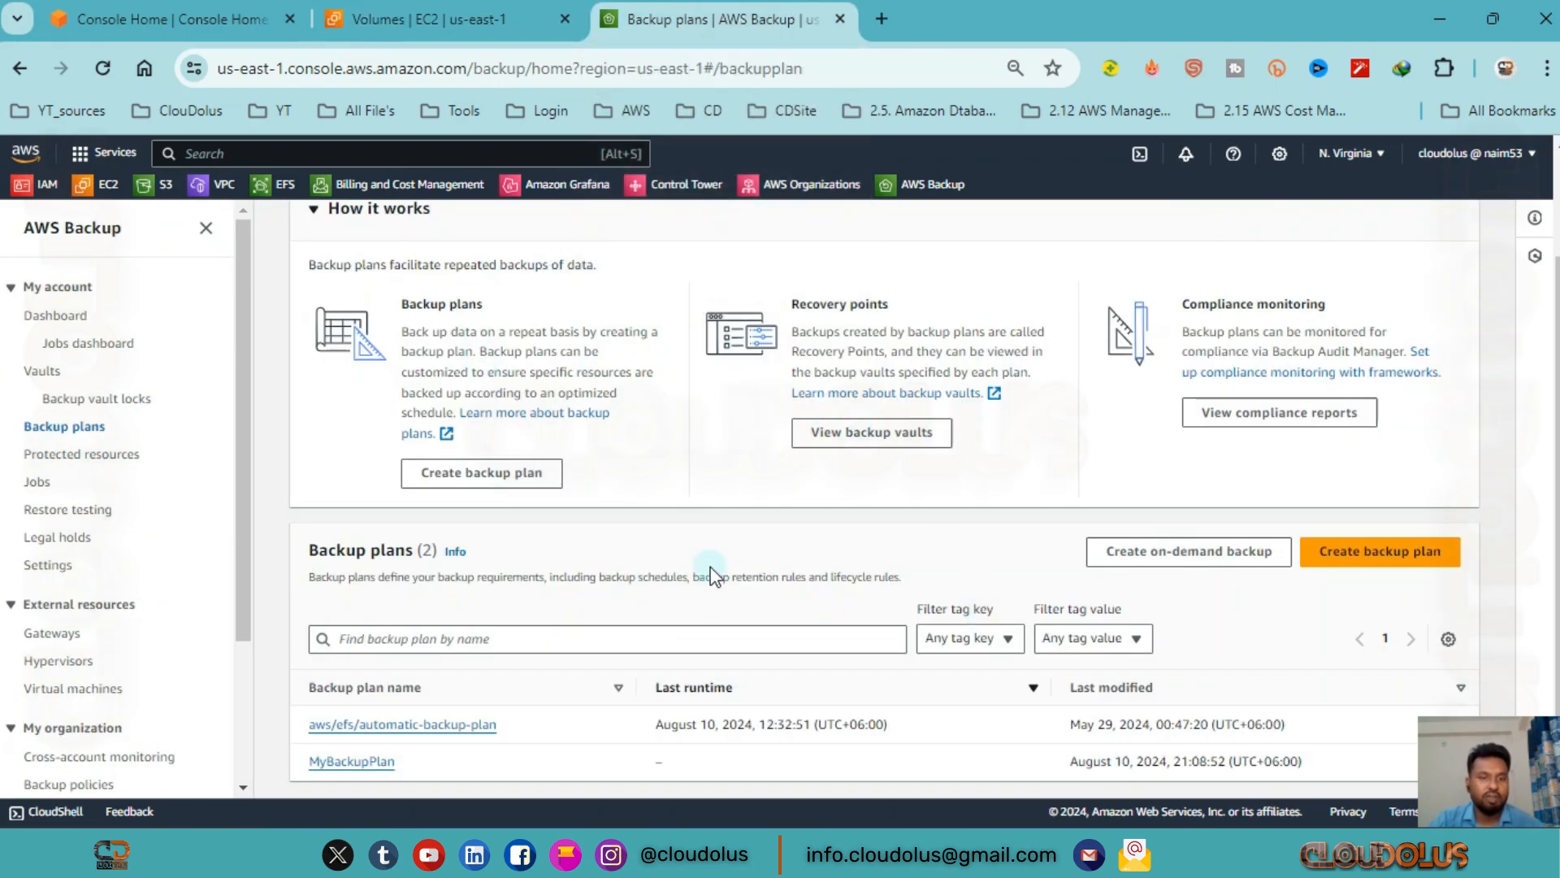
pyautogui.click(334, 767)
pyautogui.scroll(-1, 640, 393)
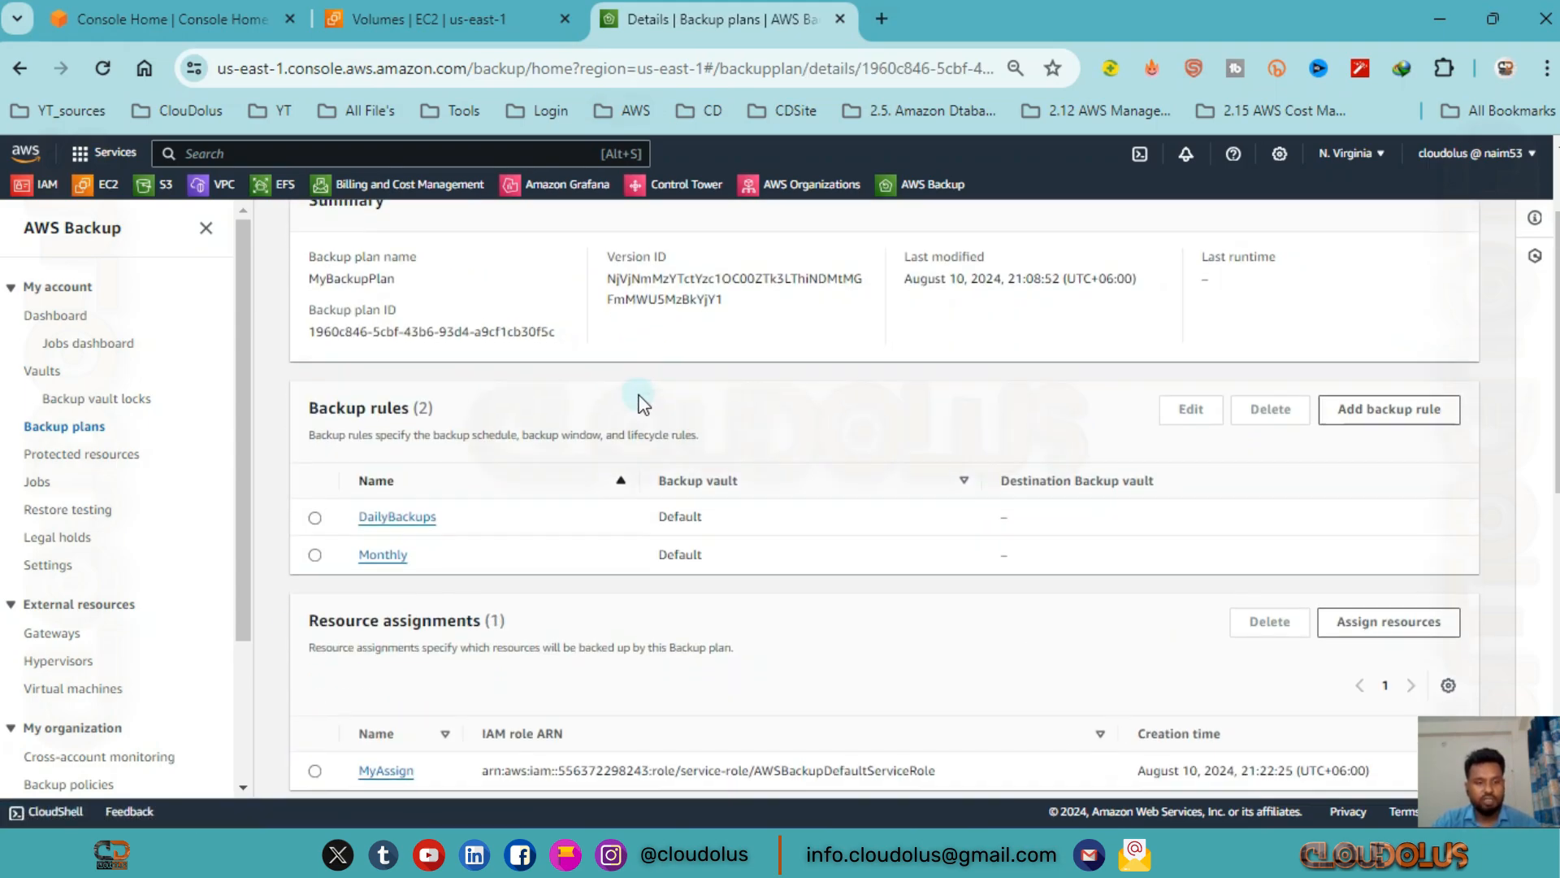
pyautogui.scroll(-5, 640, 398)
pyautogui.scroll(1, 641, 399)
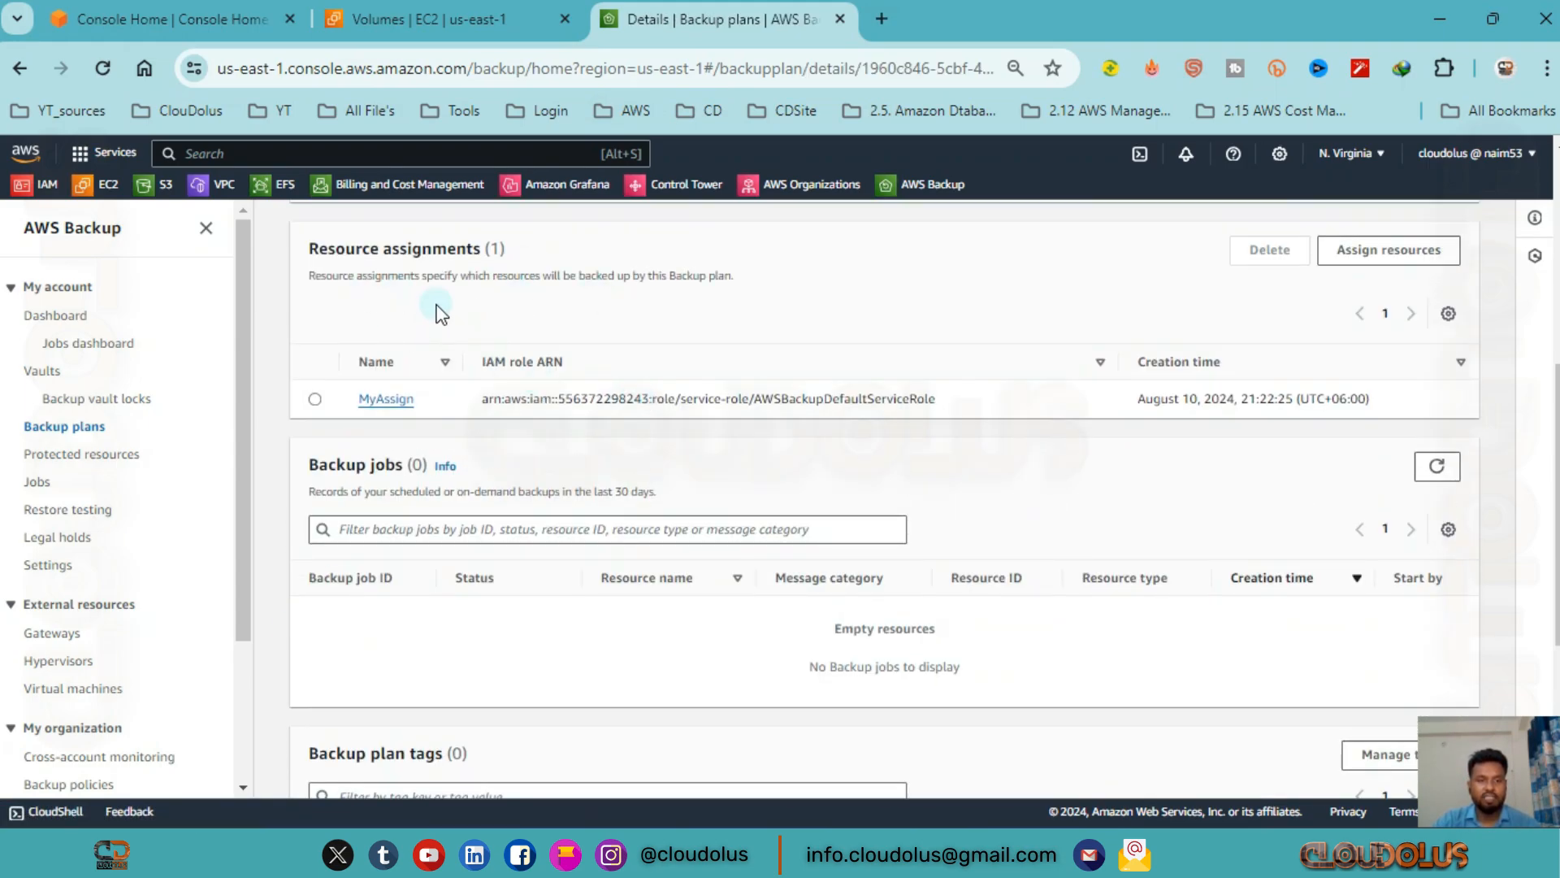
# Delete the MyAssign resource assignment from MyBackupPlan, entering its name as confirmation.
pyautogui.click(315, 399)
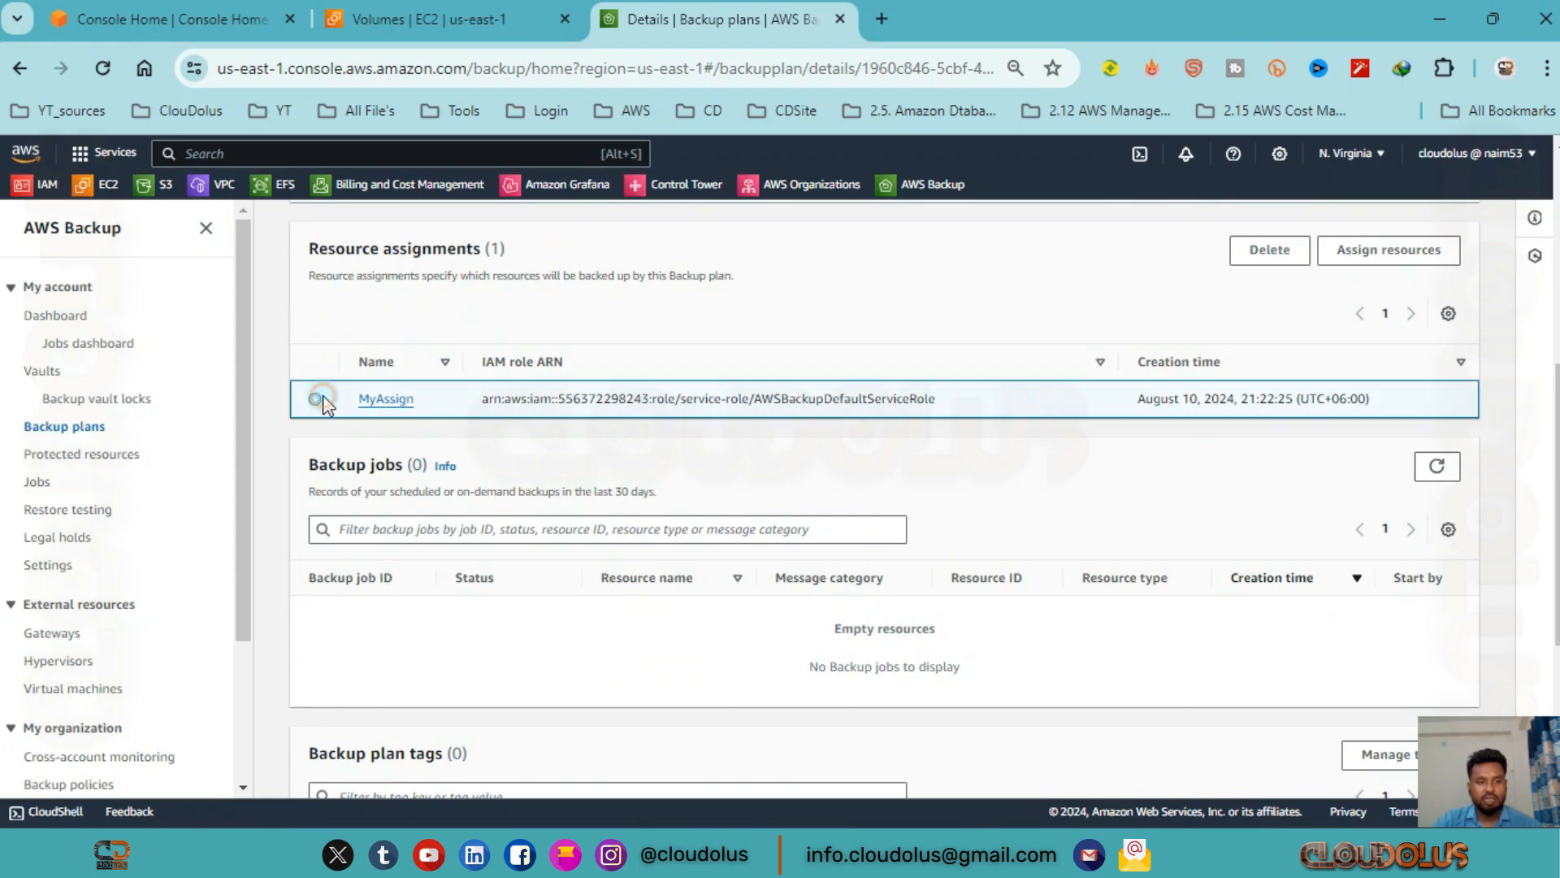
pyautogui.scroll(2, 1022, 485)
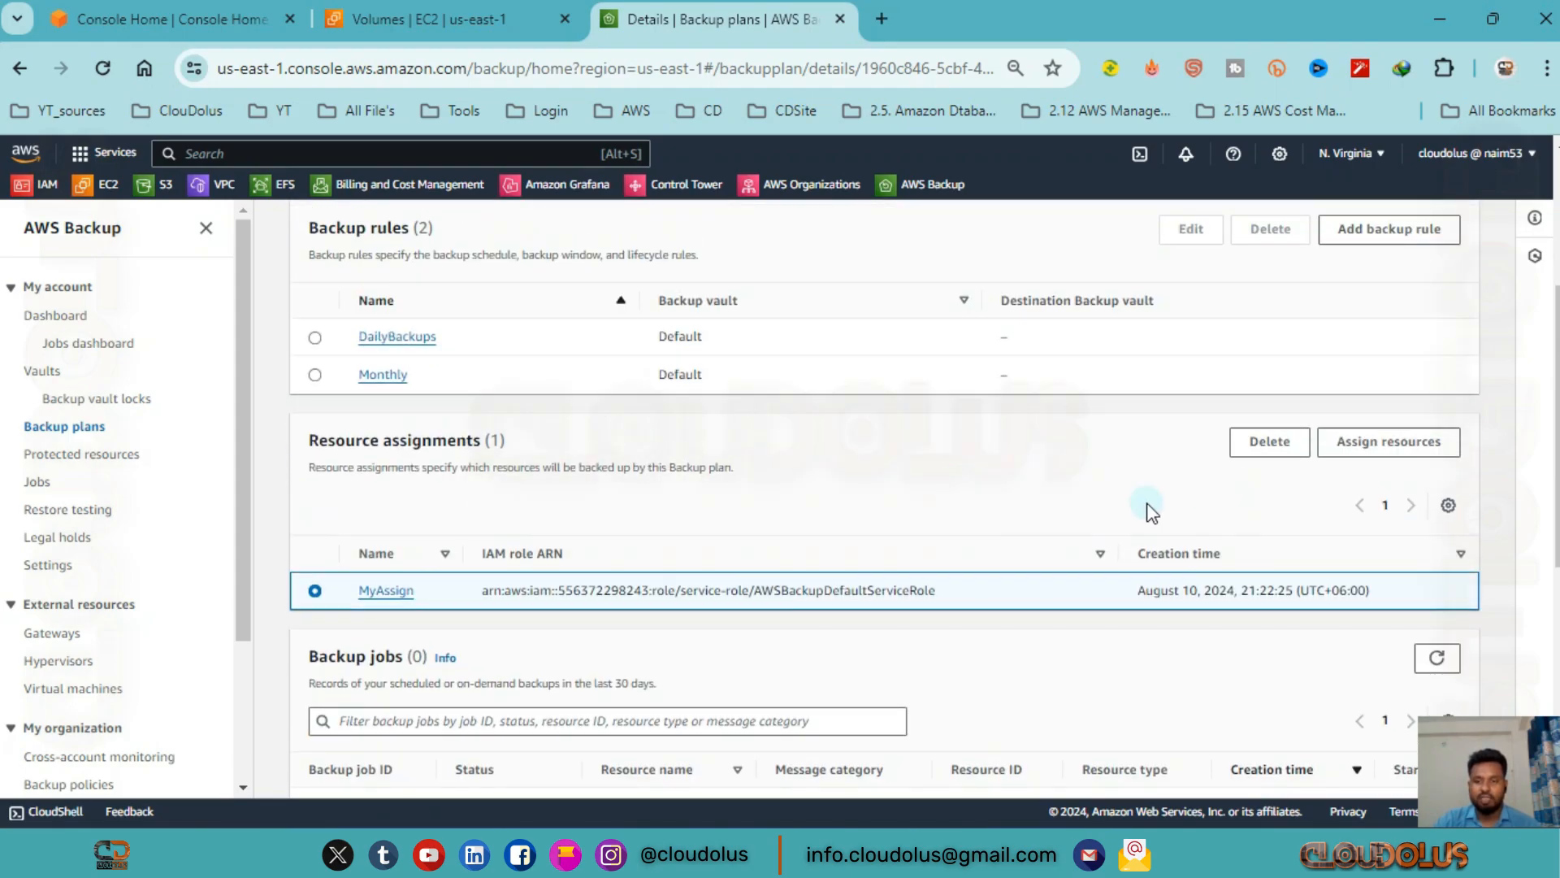
pyautogui.click(1269, 441)
pyautogui.click(559, 553)
pyautogui.moveTo(586, 486); pyautogui.dragTo(376, 486)
pyautogui.hotkey('ctrl', 'c')
pyautogui.click(579, 554)
pyautogui.hotkey('ctrl', 'v')
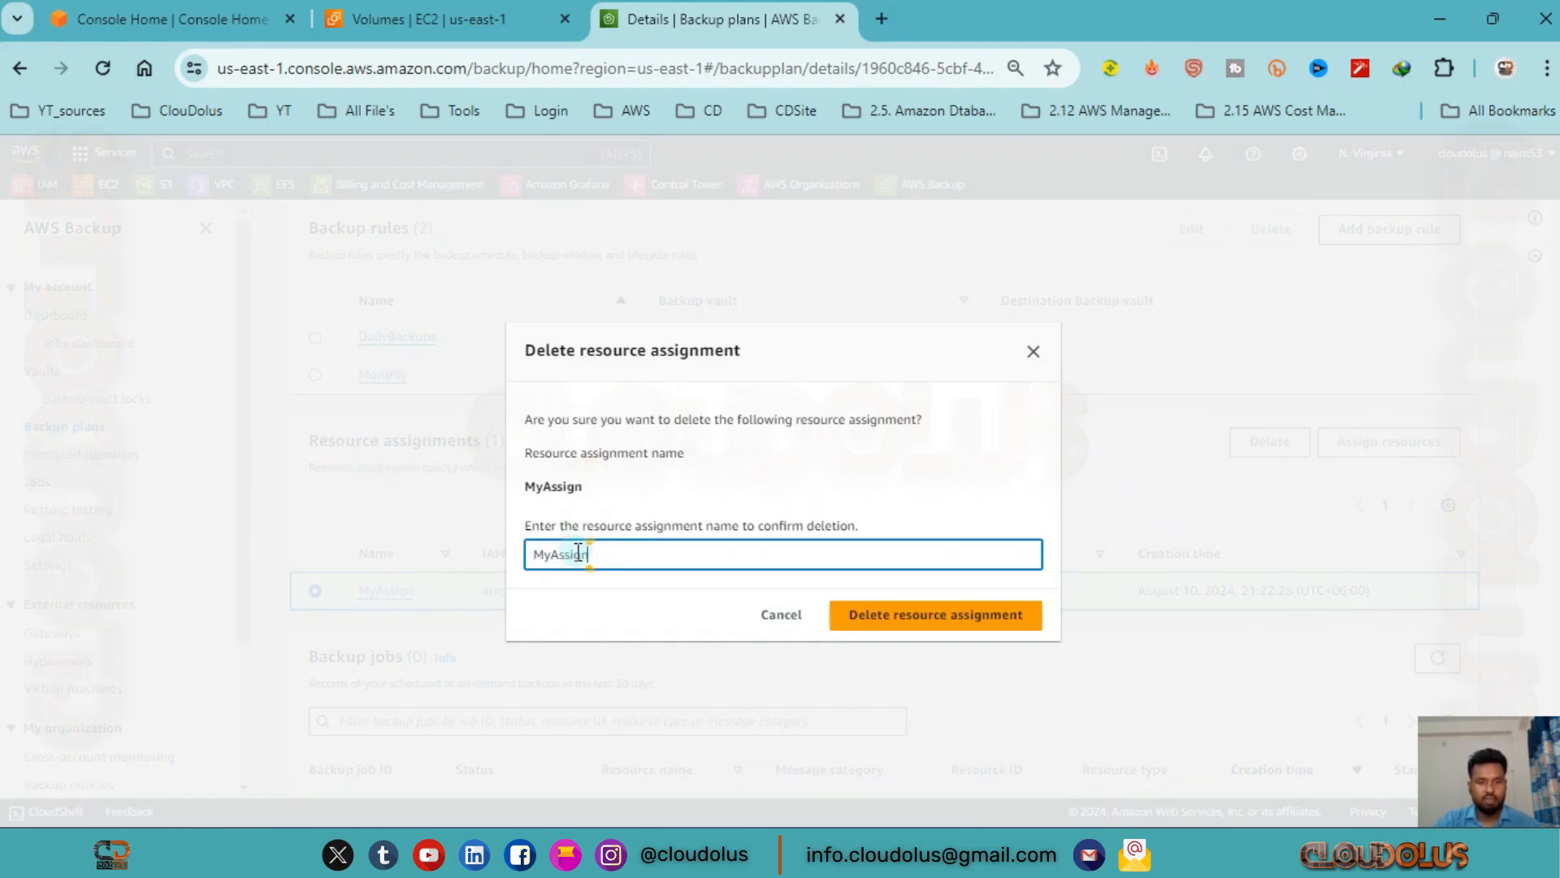
pyautogui.click(982, 616)
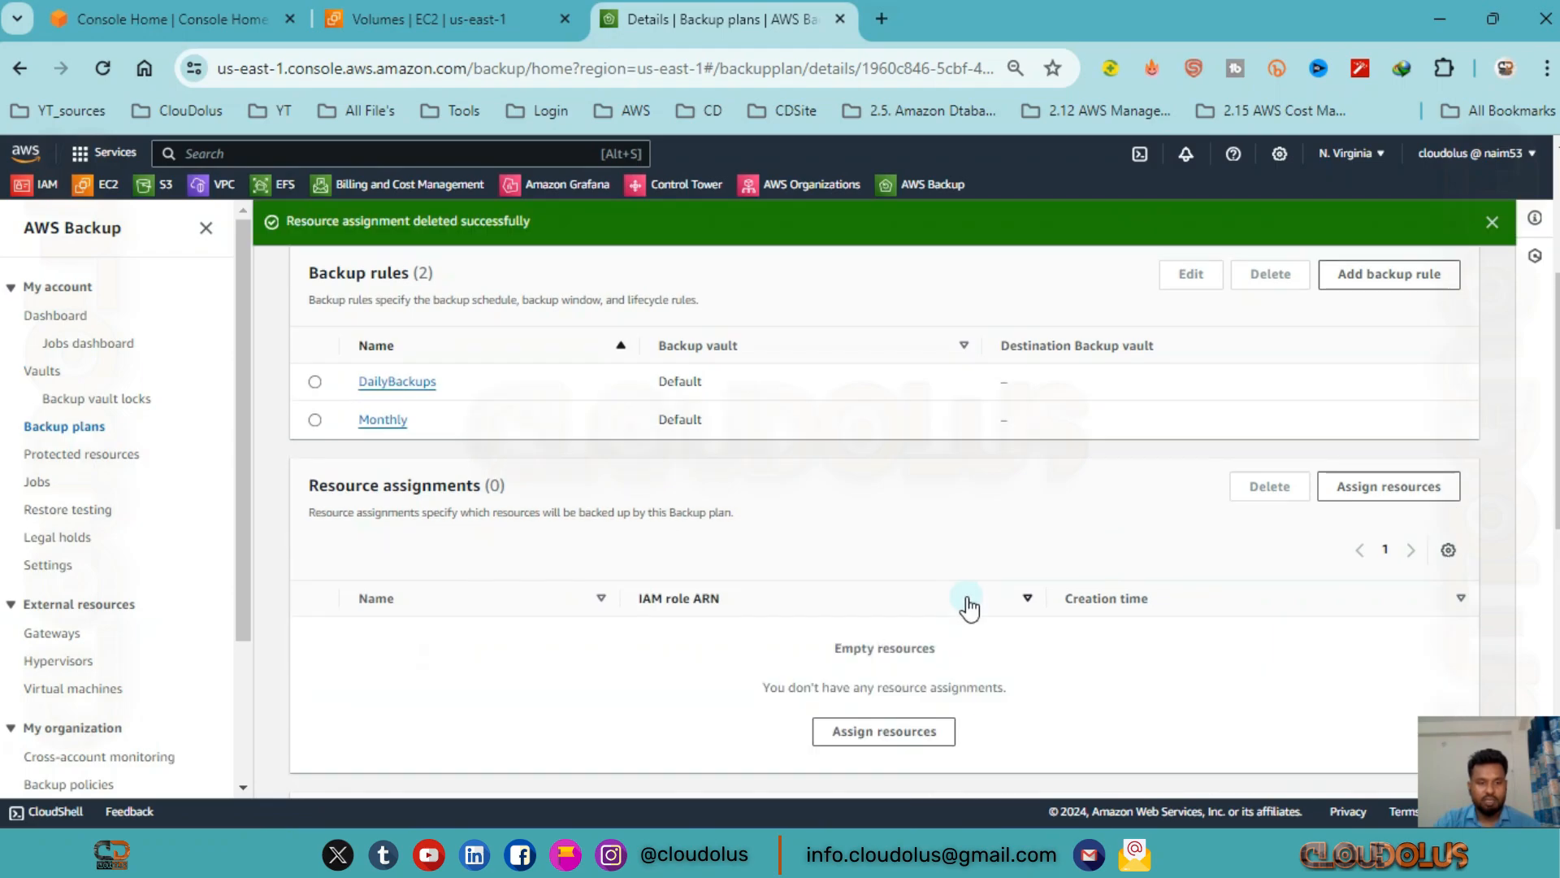
# Delete the Monthly backup rule from MyBackupPlan, confirming with the rule name, and dismiss the notification.
pyautogui.scroll(2, 855, 578)
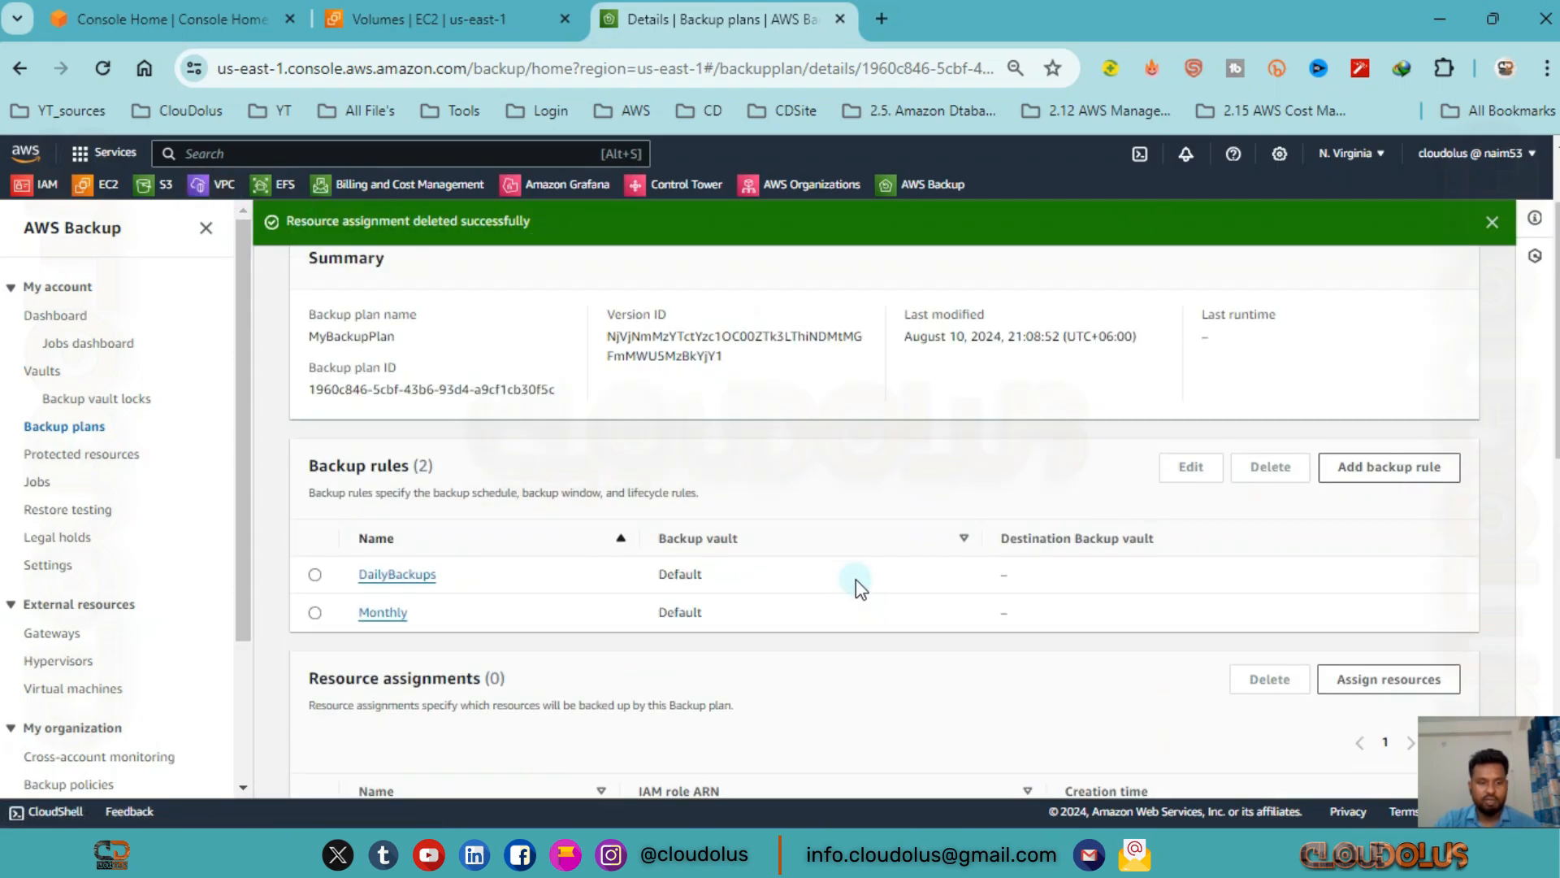
pyautogui.click(317, 617)
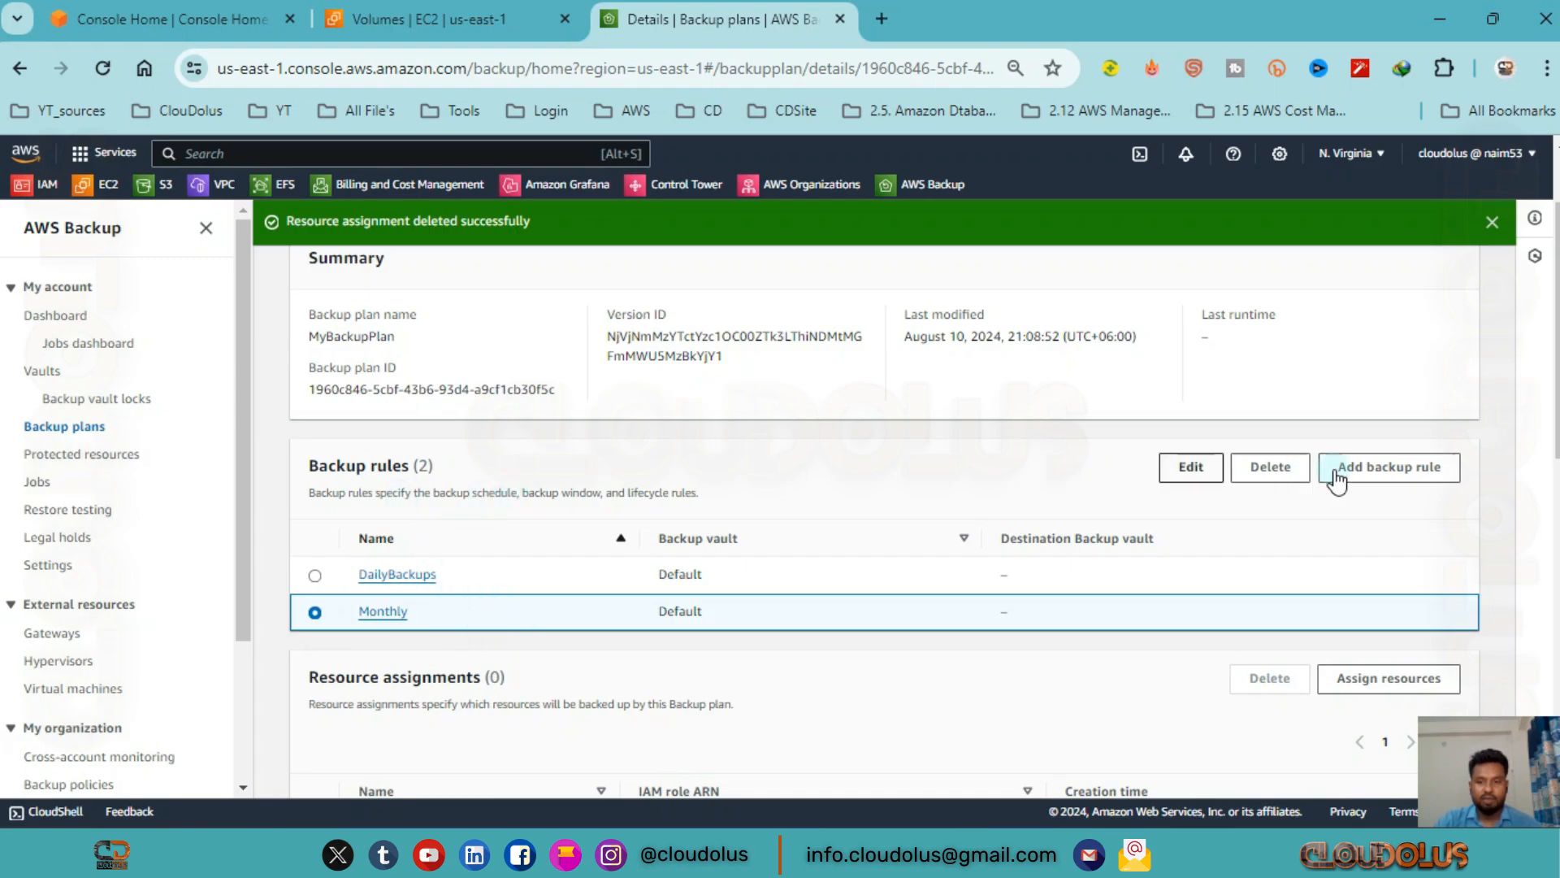
pyautogui.click(1272, 478)
pyautogui.moveTo(580, 485); pyautogui.dragTo(447, 493)
pyautogui.hotkey('ctrl', 'c')
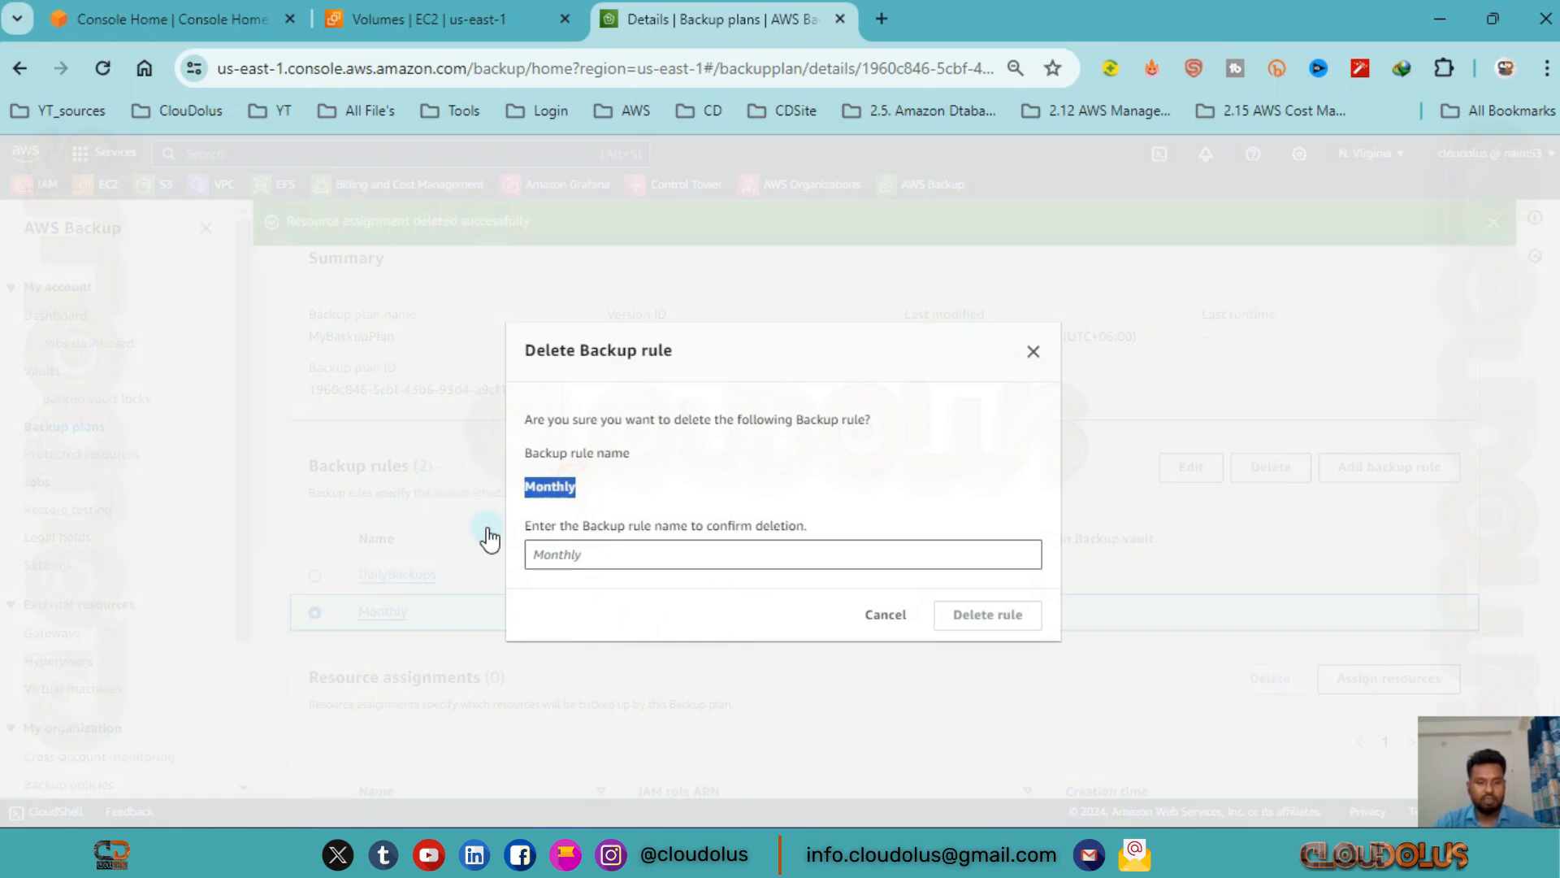
pyautogui.click(635, 553)
pyautogui.hotkey('ctrl', 'v')
pyautogui.click(1006, 616)
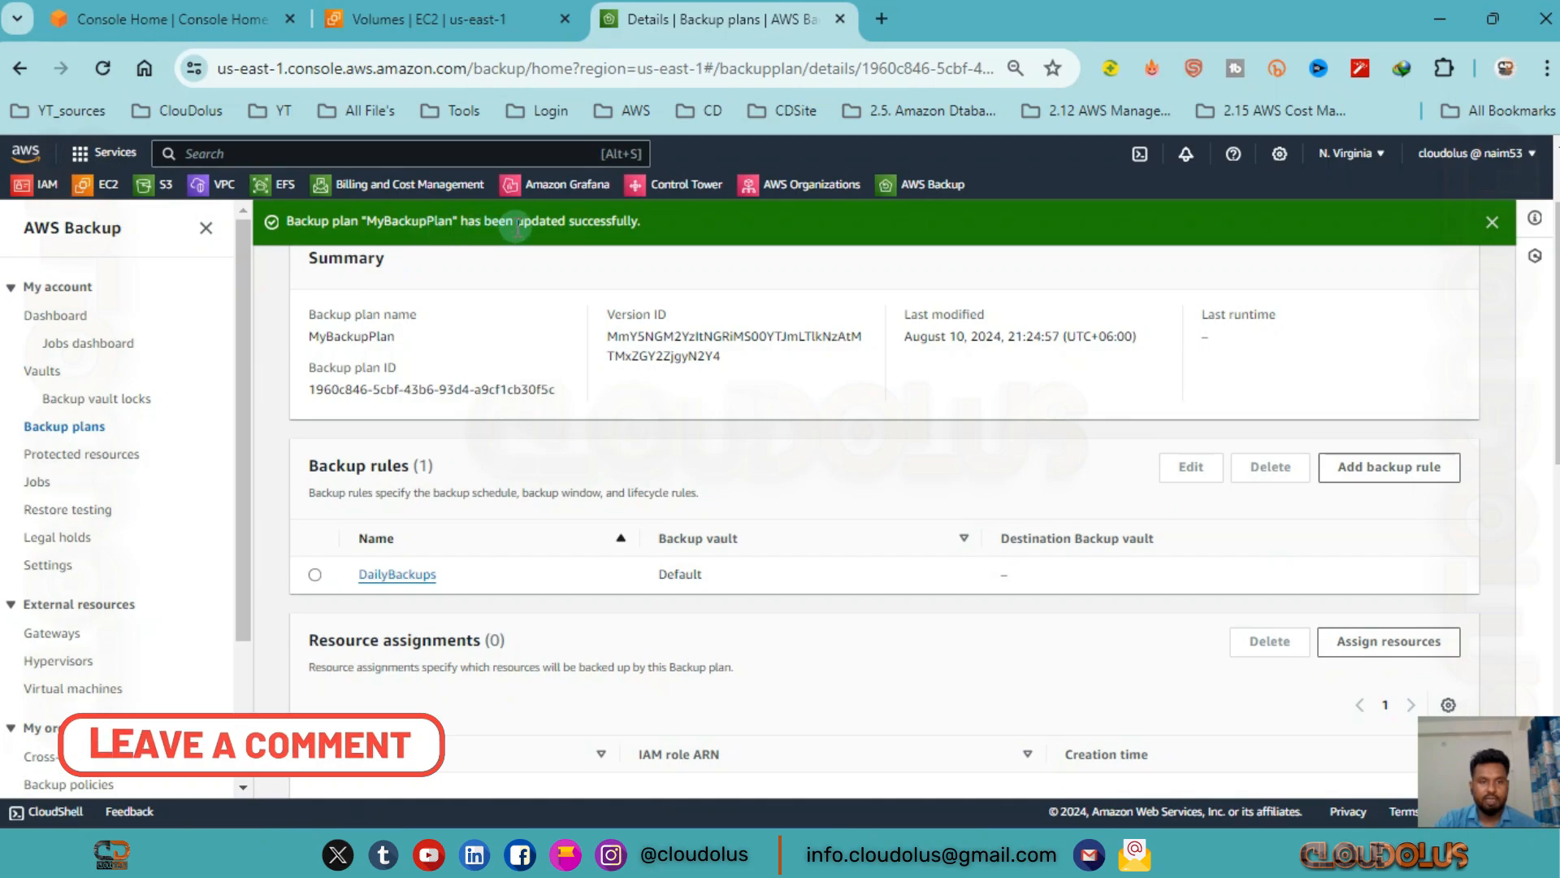
pyautogui.click(1492, 221)
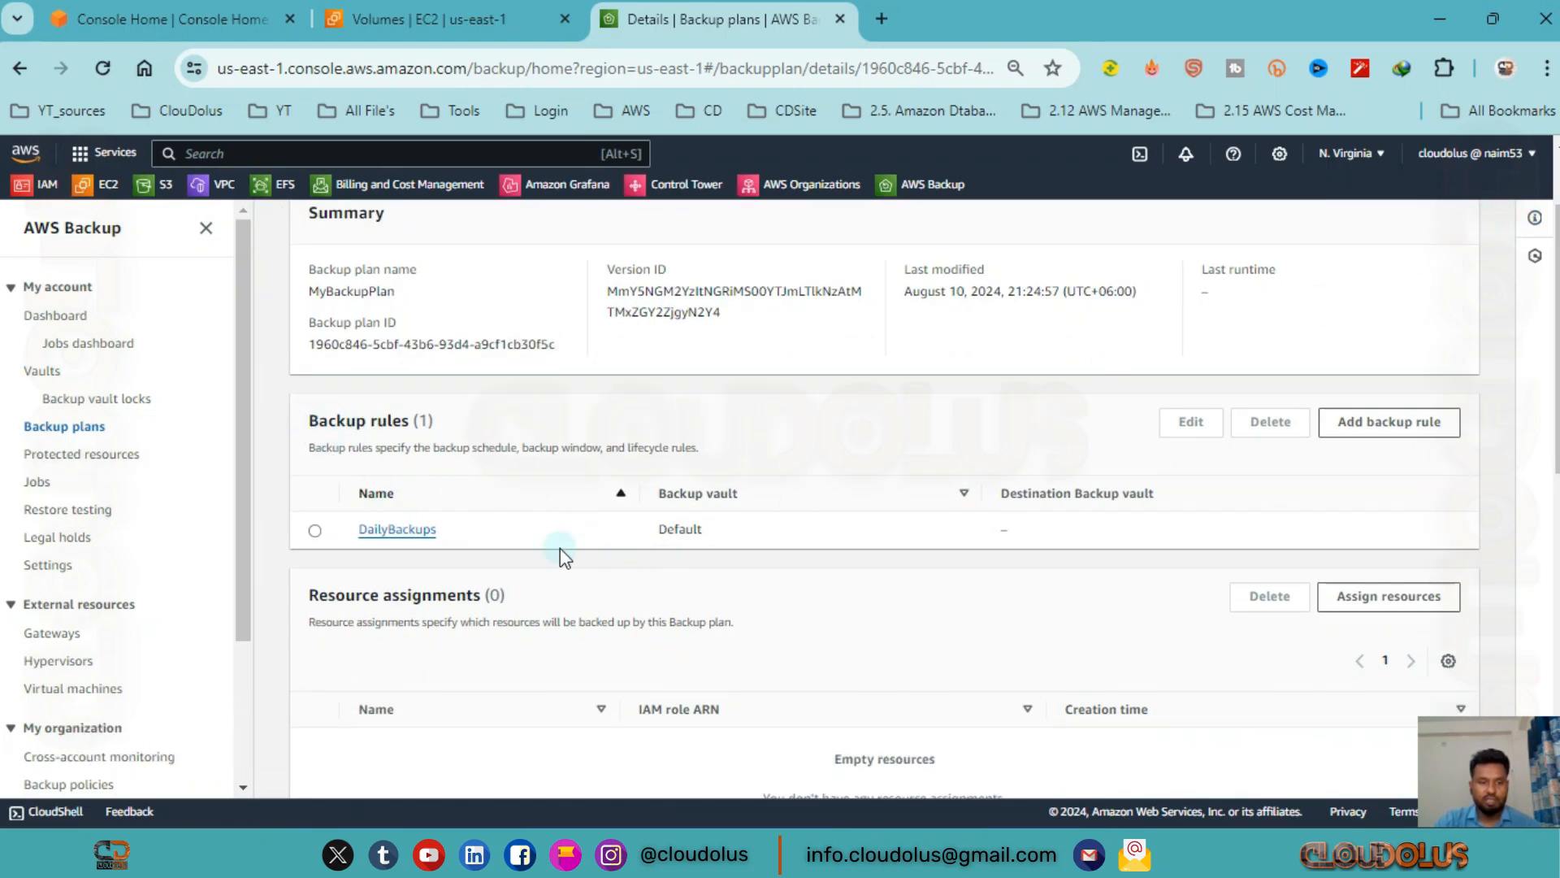
# Delete the backup plan MyBackupPlan, confirming with its name, and check the remaining backup plans.
pyautogui.scroll(2, 1239, 521)
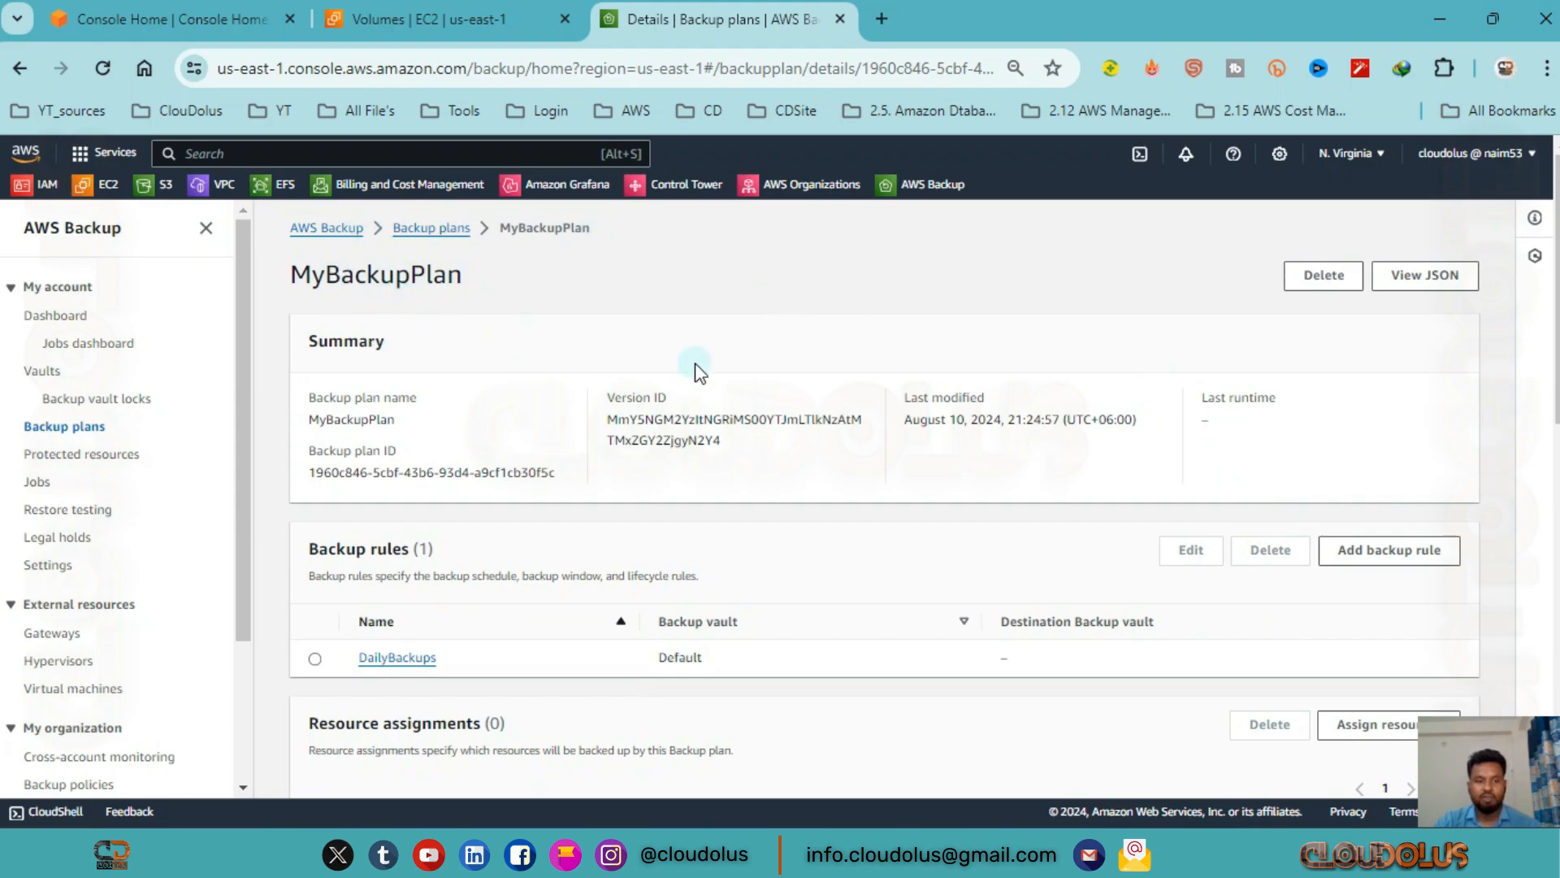
pyautogui.click(1310, 289)
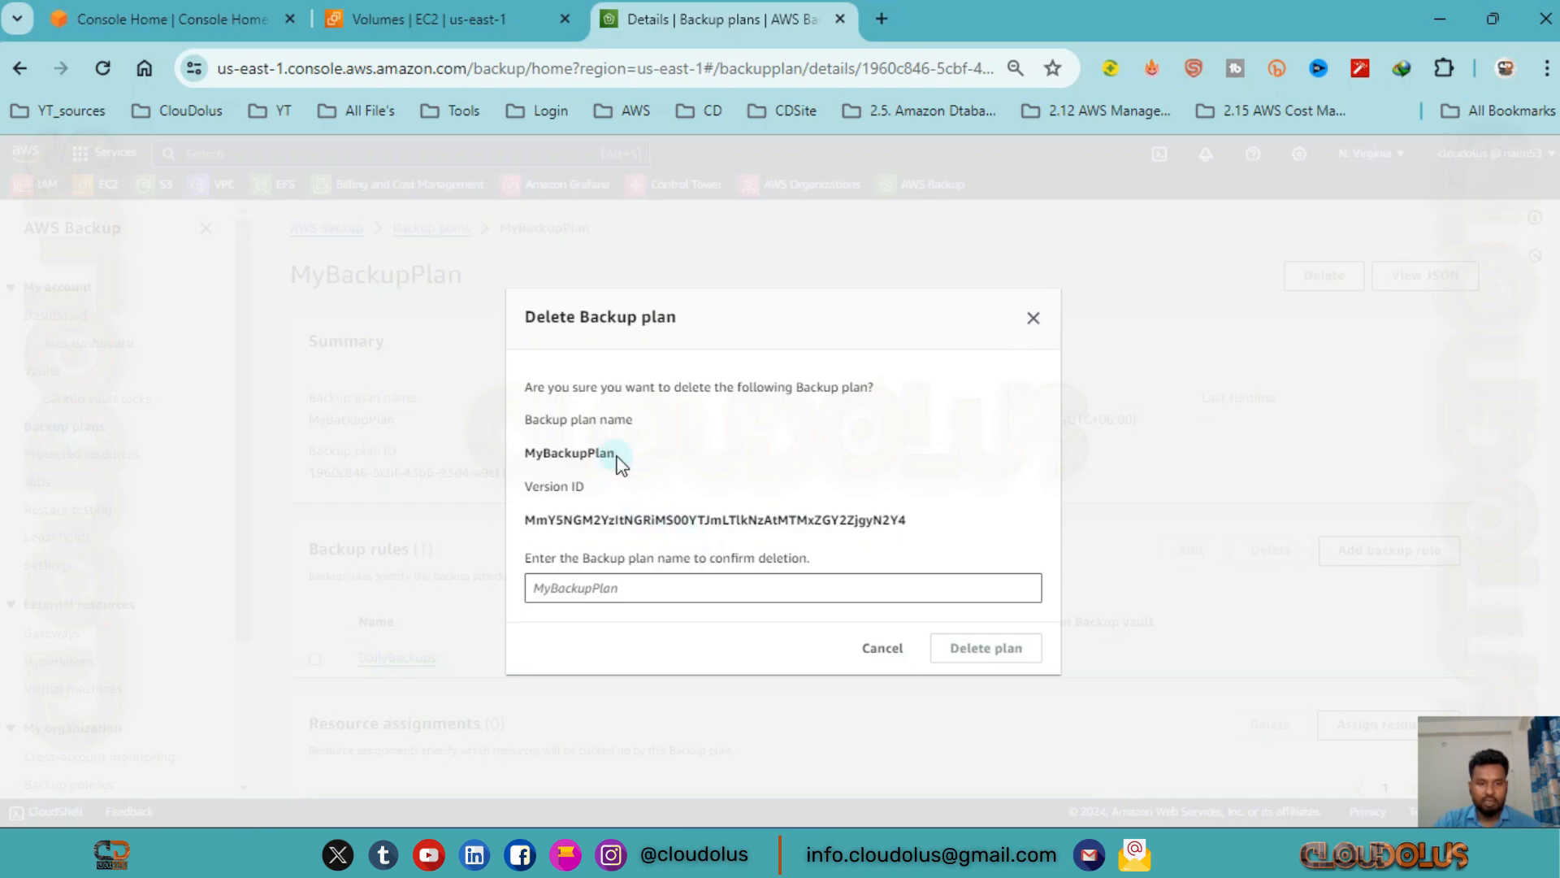
pyautogui.moveTo(619, 463); pyautogui.dragTo(517, 457)
pyautogui.click(597, 584)
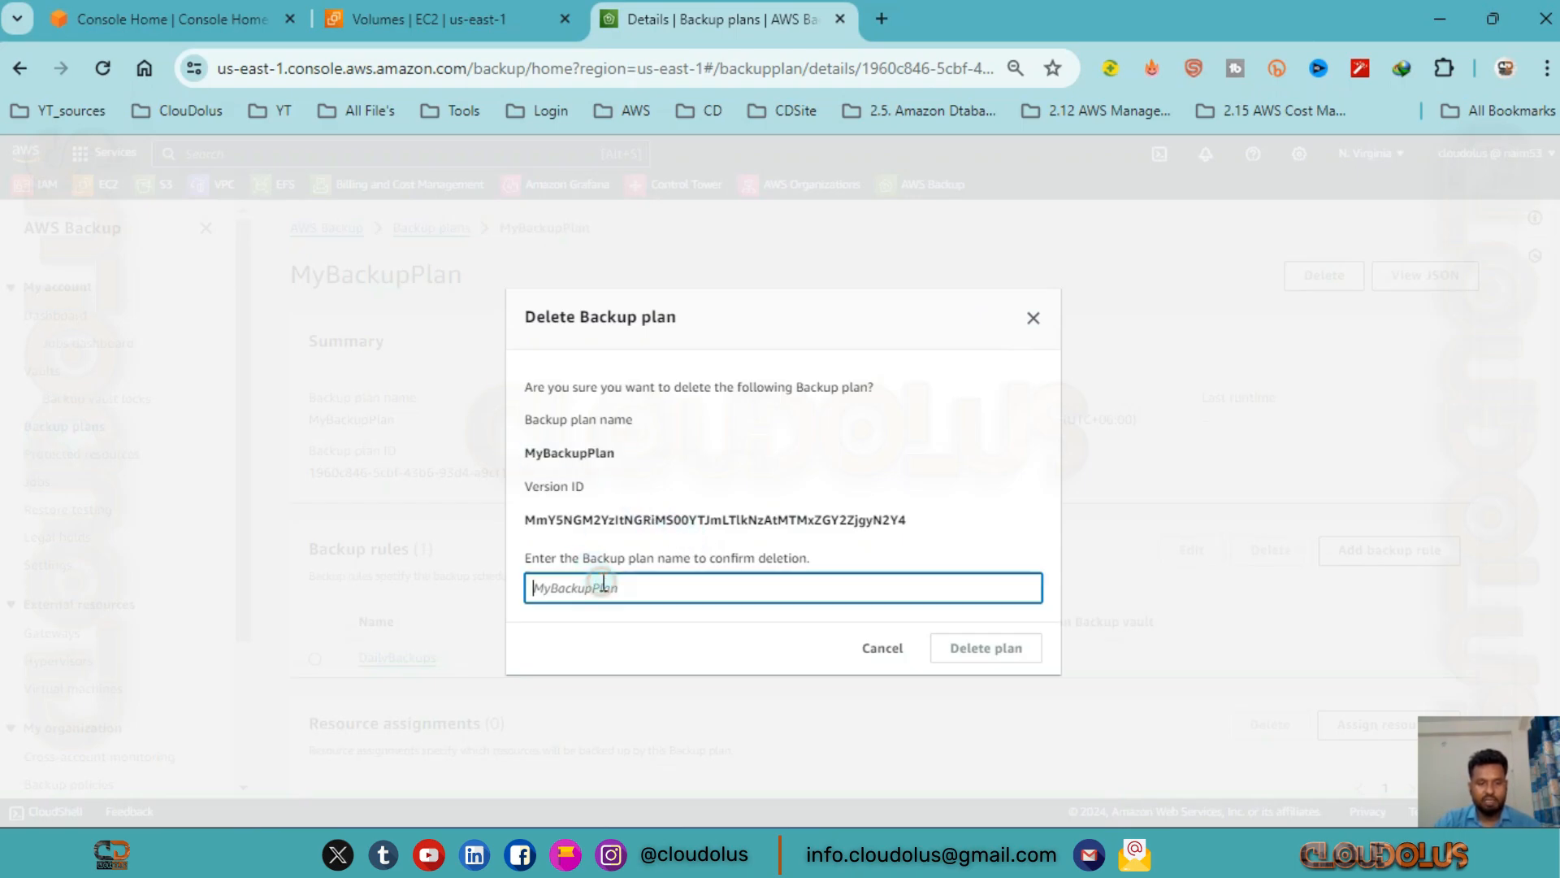
pyautogui.hotkey('ctrl', 'v')
pyautogui.click(983, 654)
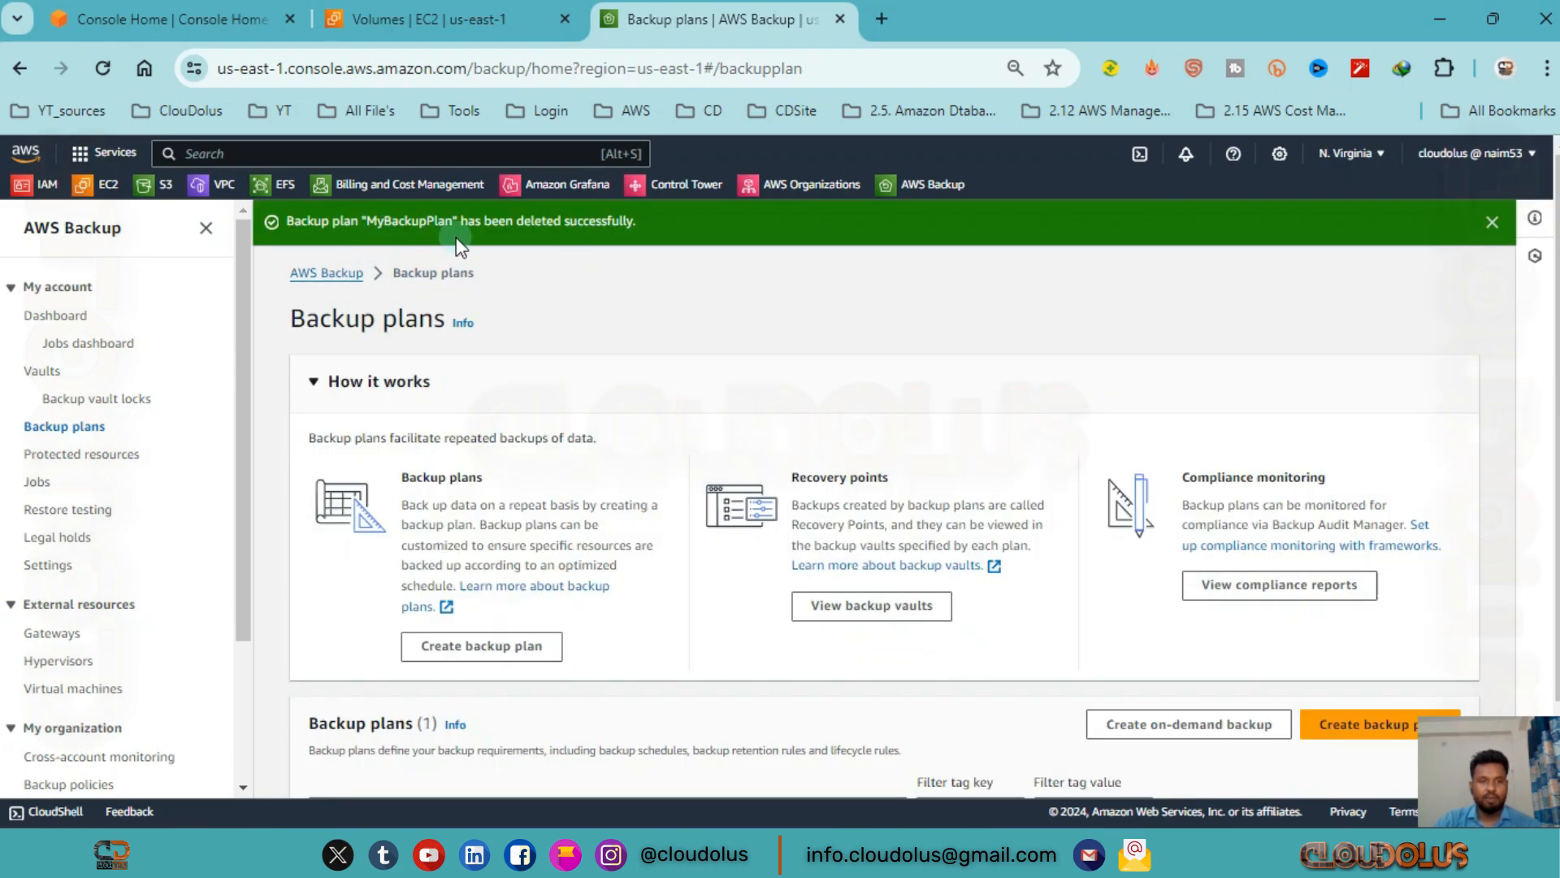
pyautogui.scroll(-2, 799, 575)
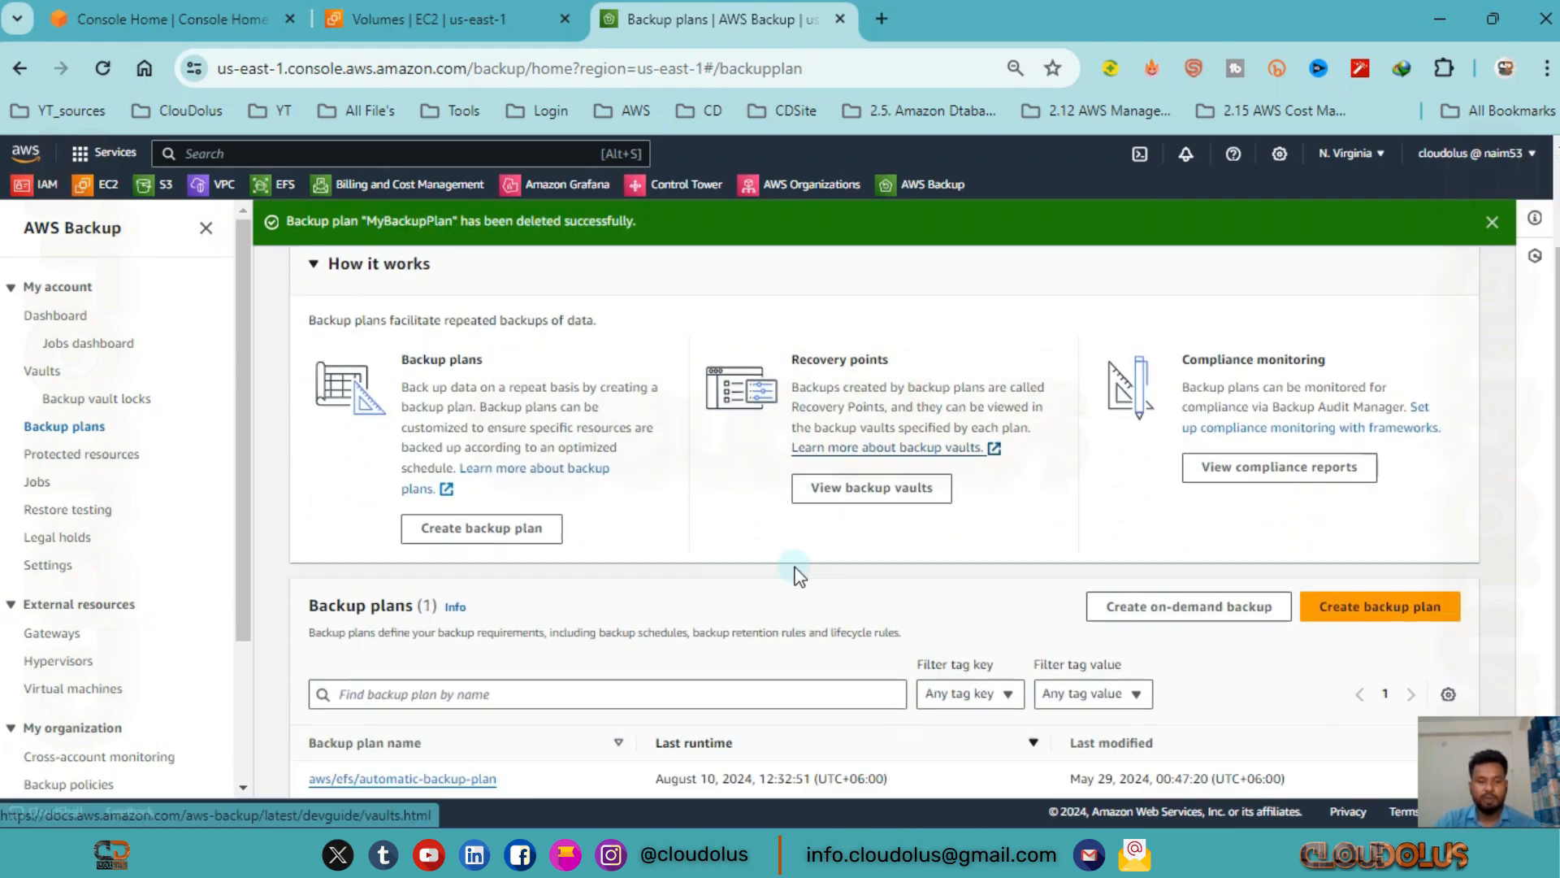
pyautogui.scroll(2, 836, 376)
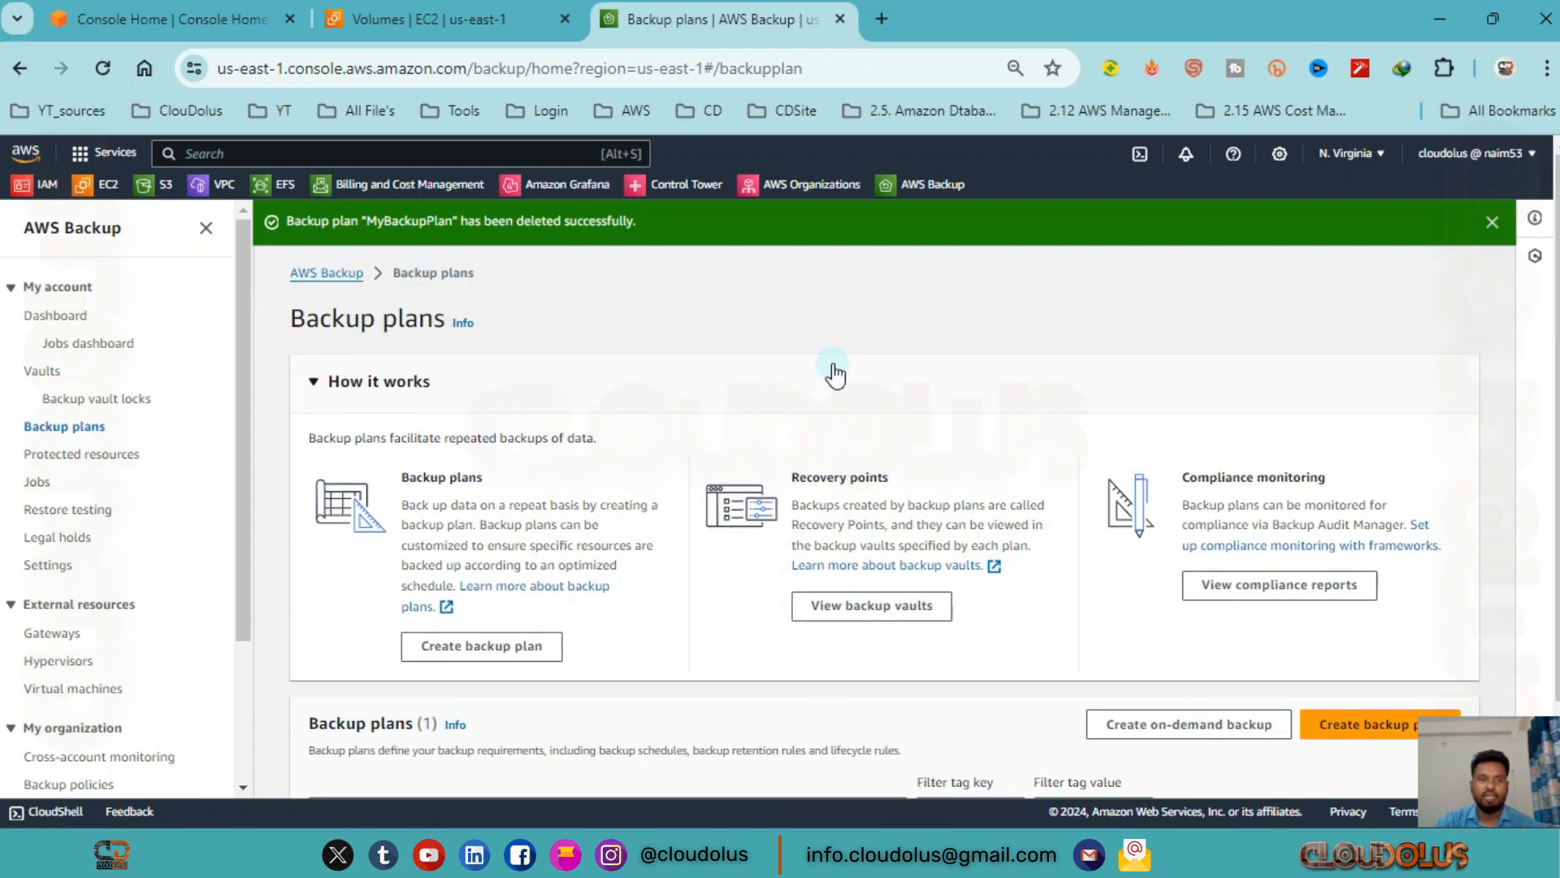
# Delete the EBS volume My Backup Volume in EC2, confirming with "delete", and return to the AWS Backup plans page.
pyautogui.click(431, 19)
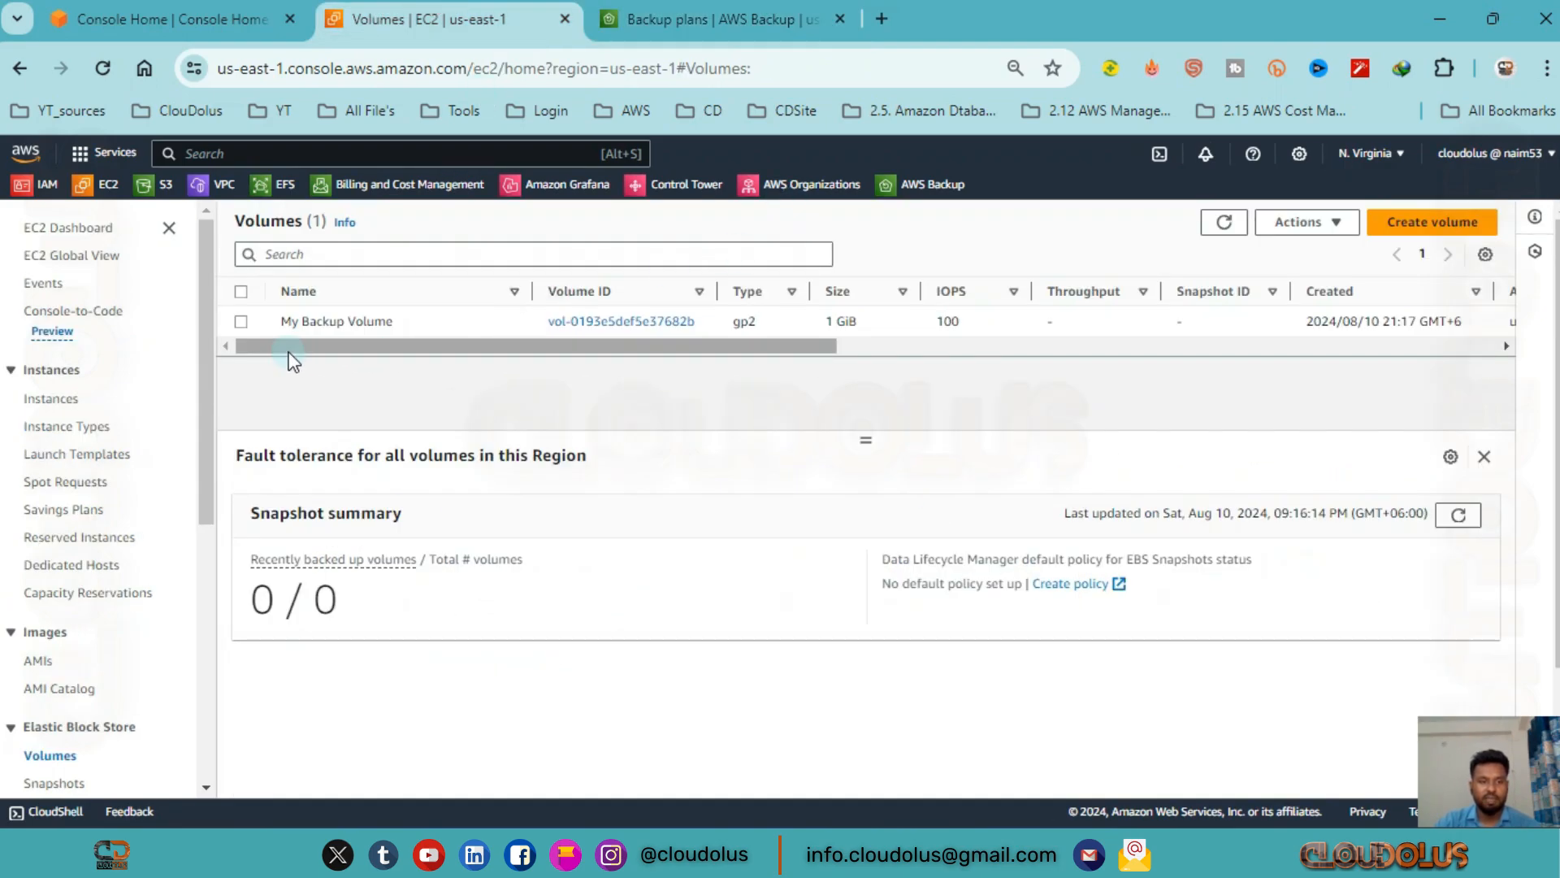
pyautogui.click(247, 324)
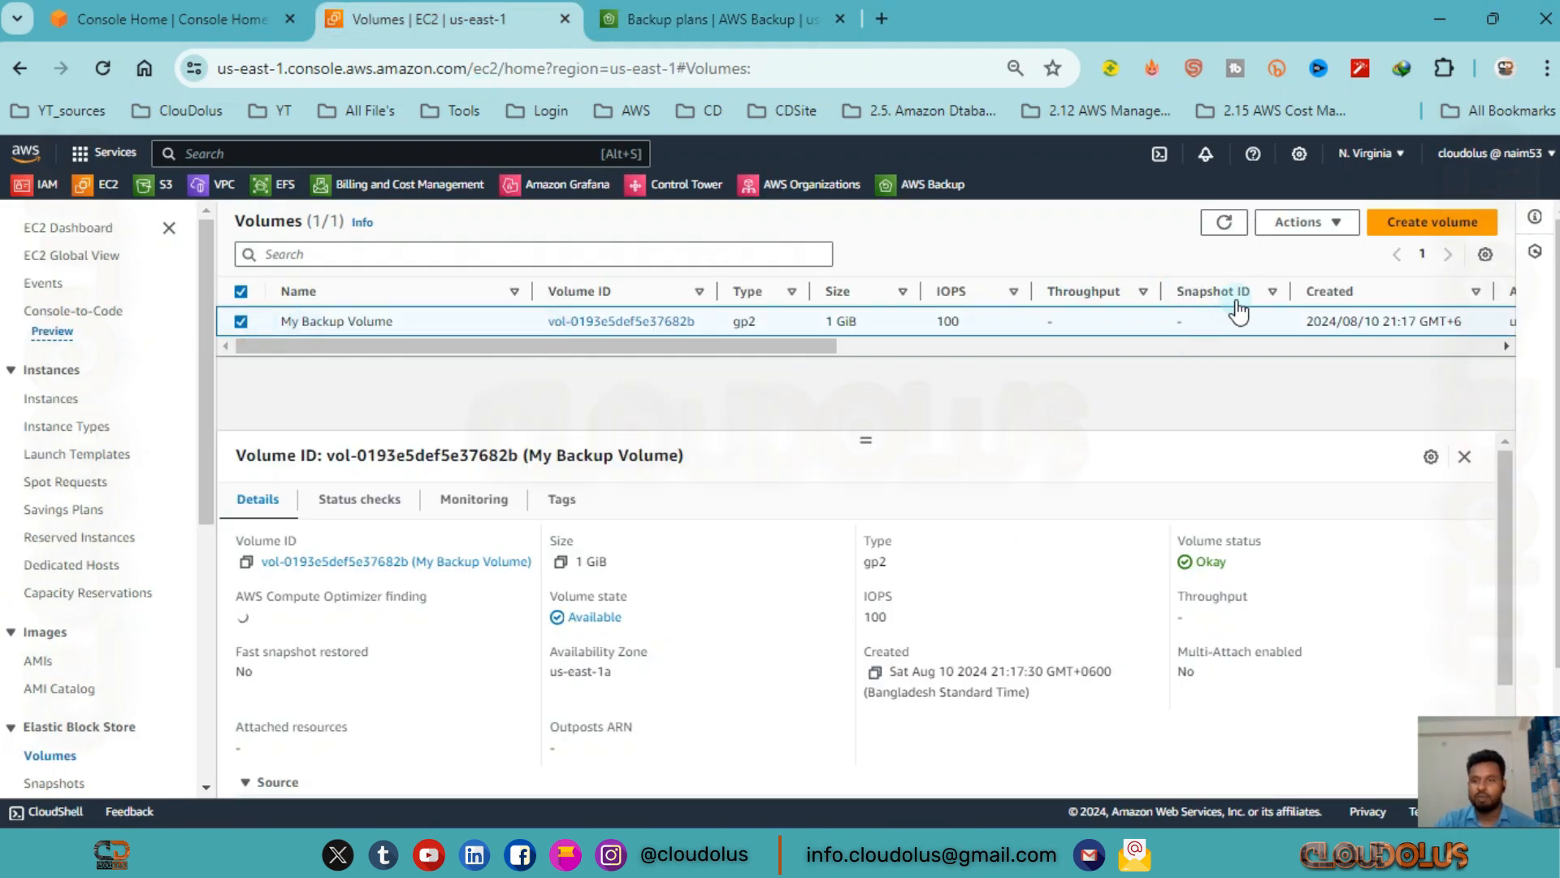
pyautogui.click(1324, 223)
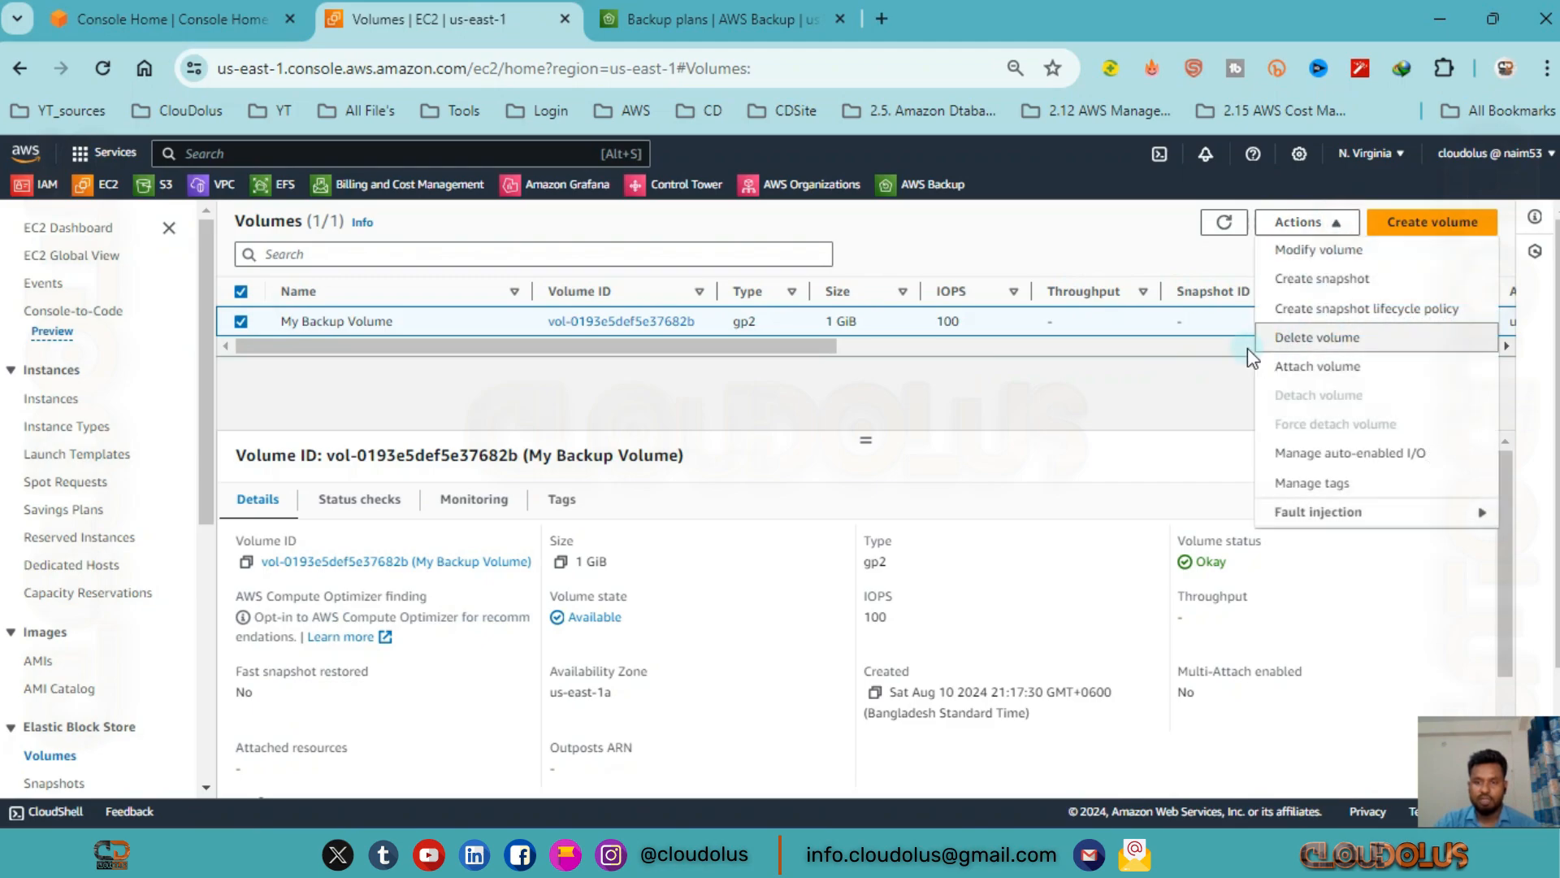
pyautogui.click(1327, 348)
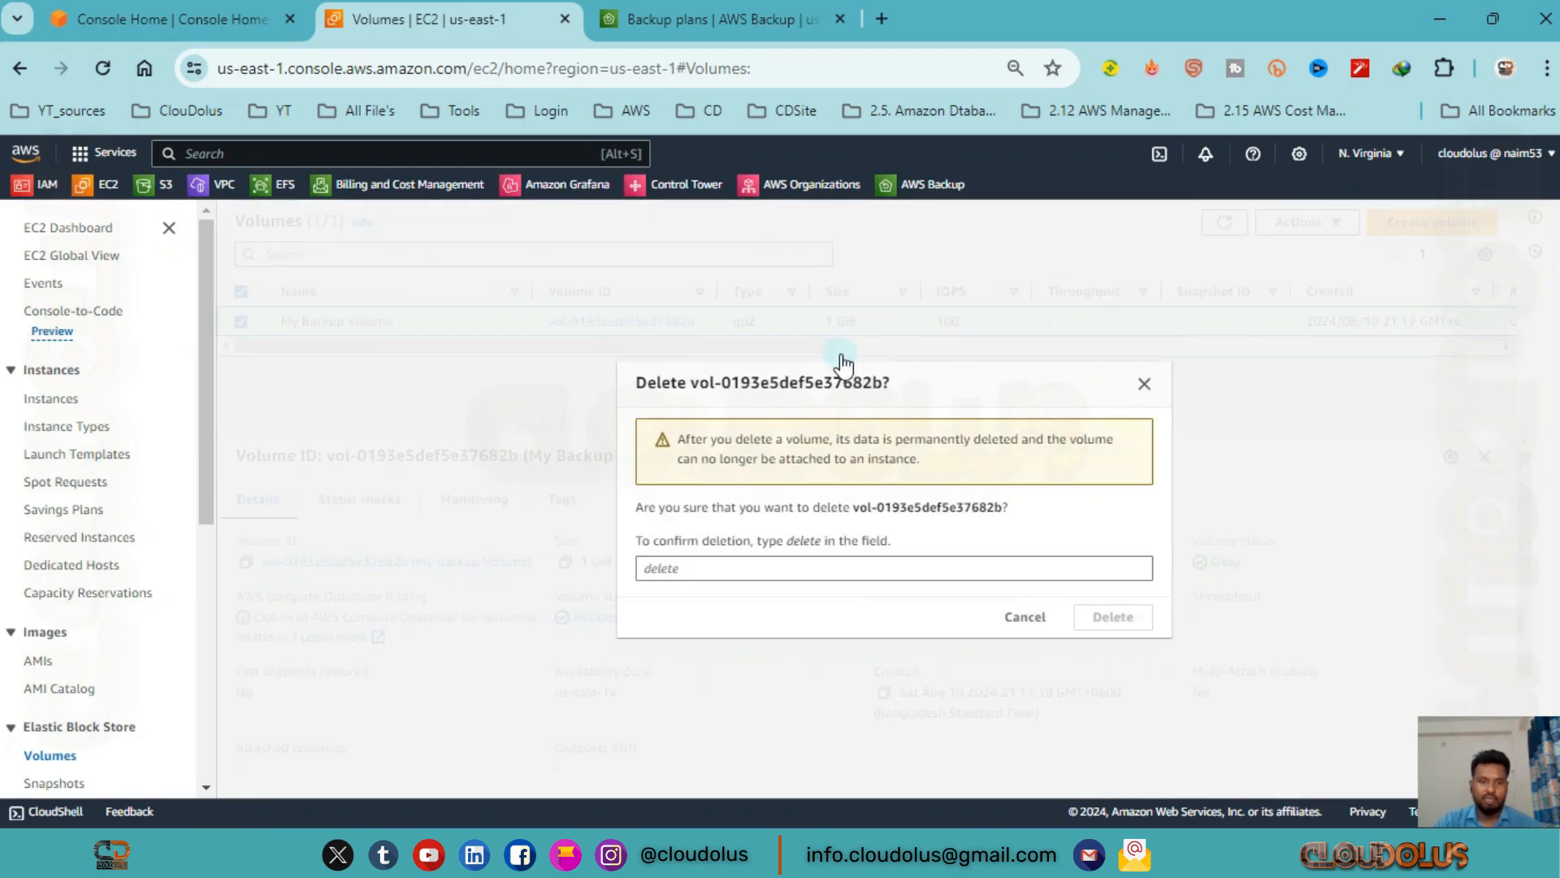
pyautogui.click(765, 566)
pyautogui.write('del')
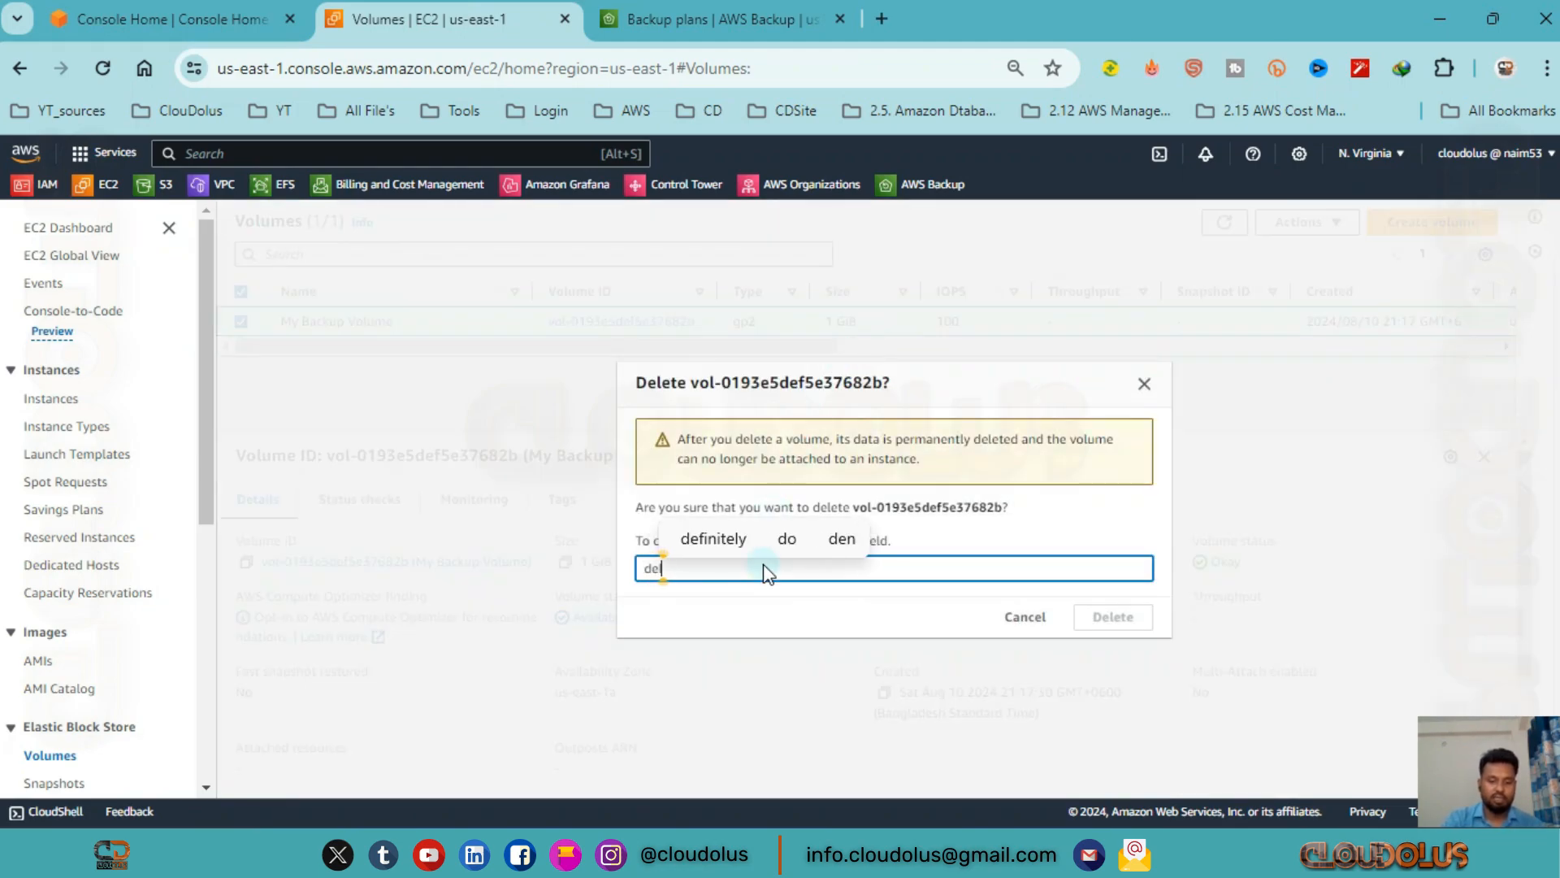
pyautogui.write('ete')
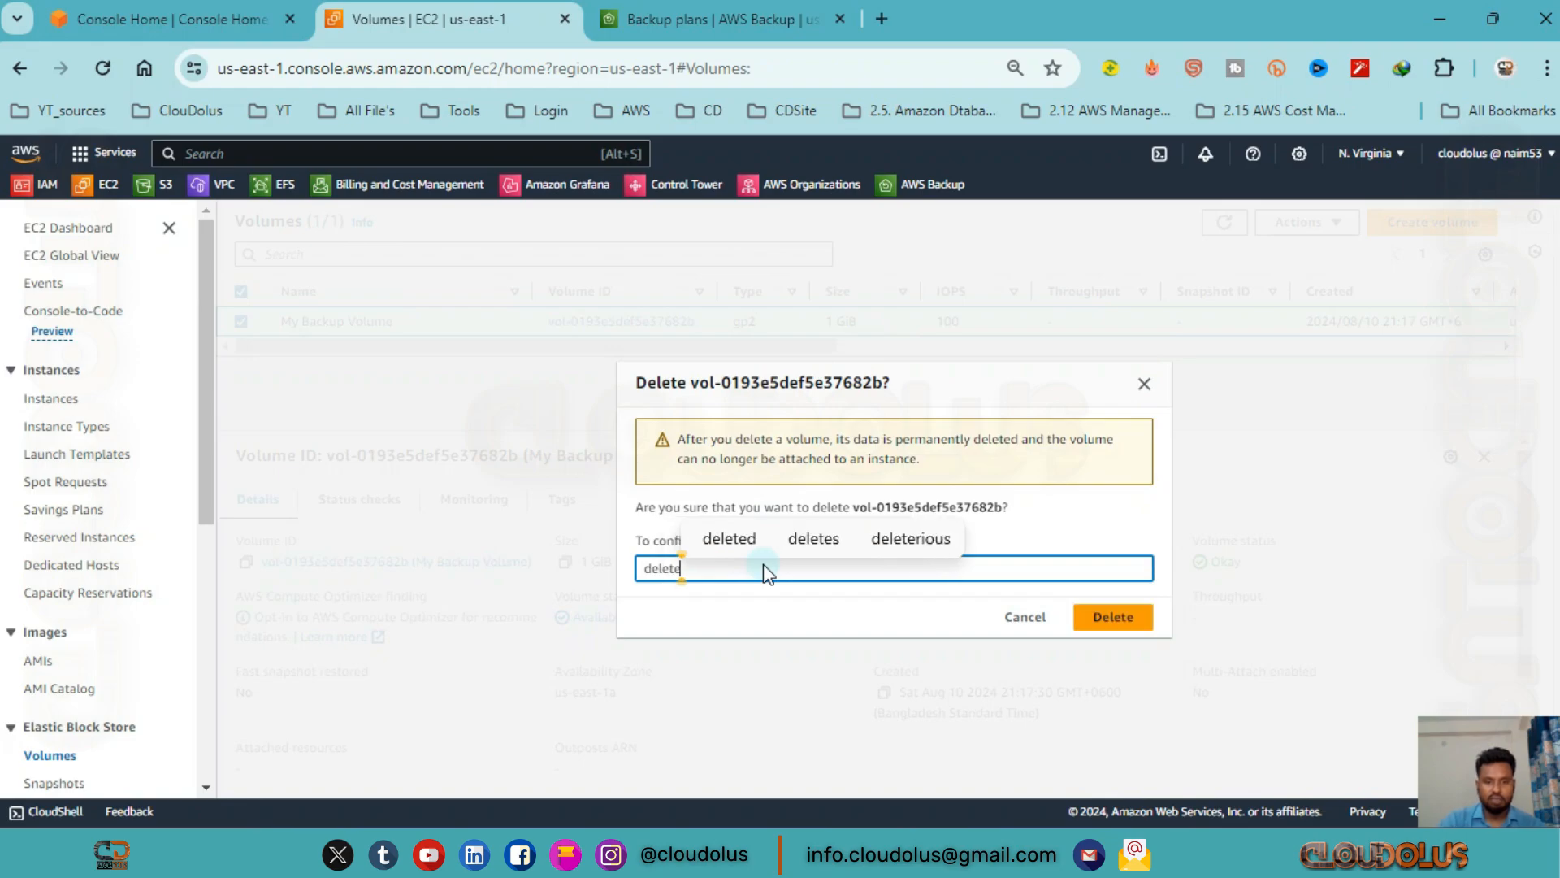
pyautogui.click(1138, 624)
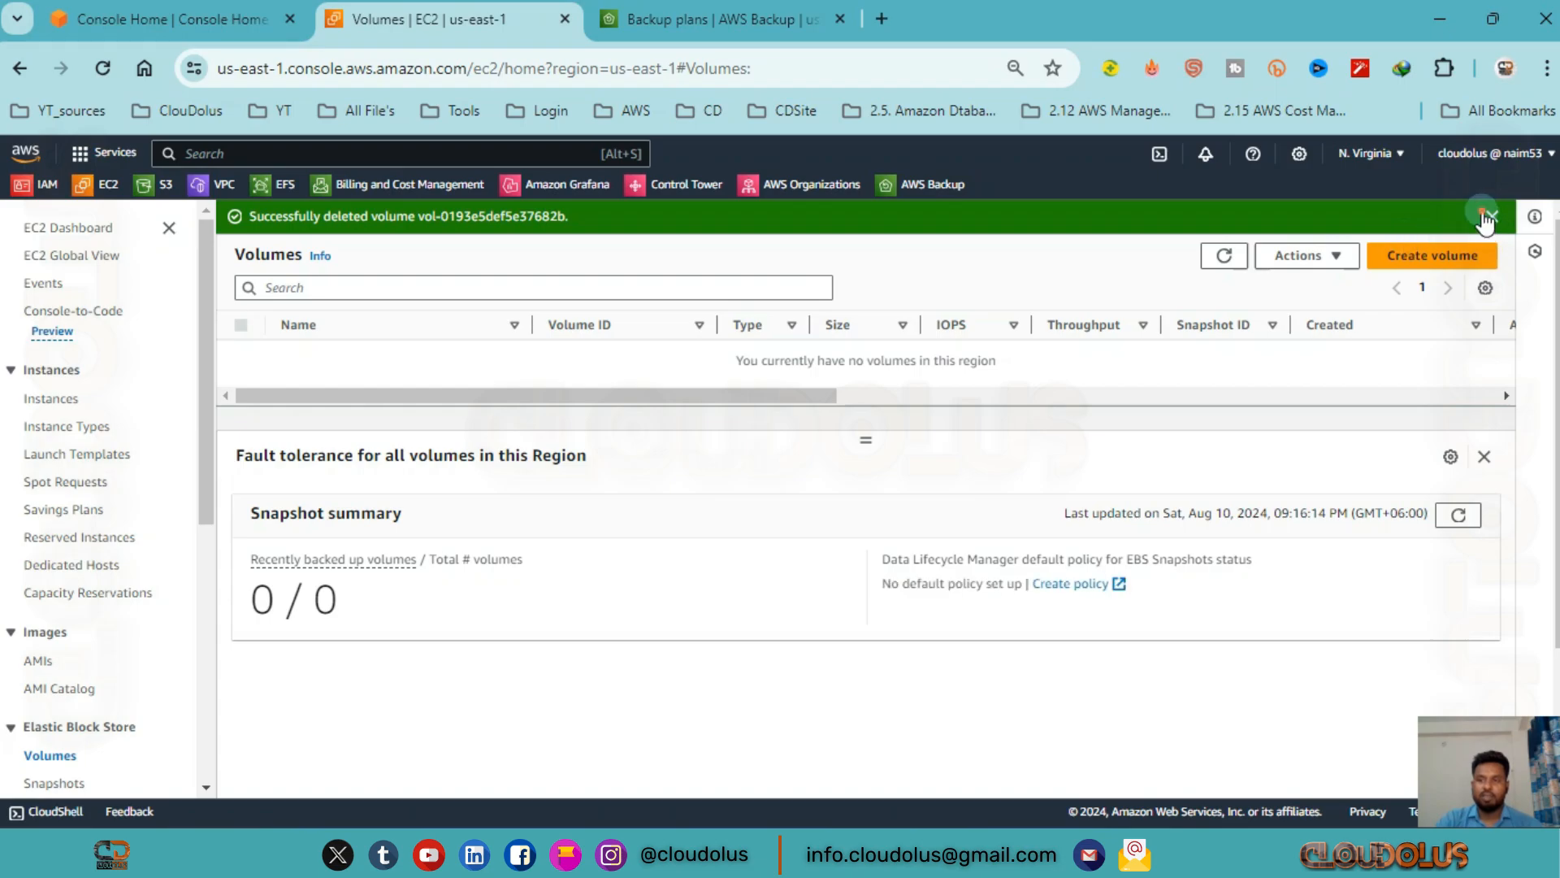
pyautogui.click(1492, 216)
pyautogui.click(711, 19)
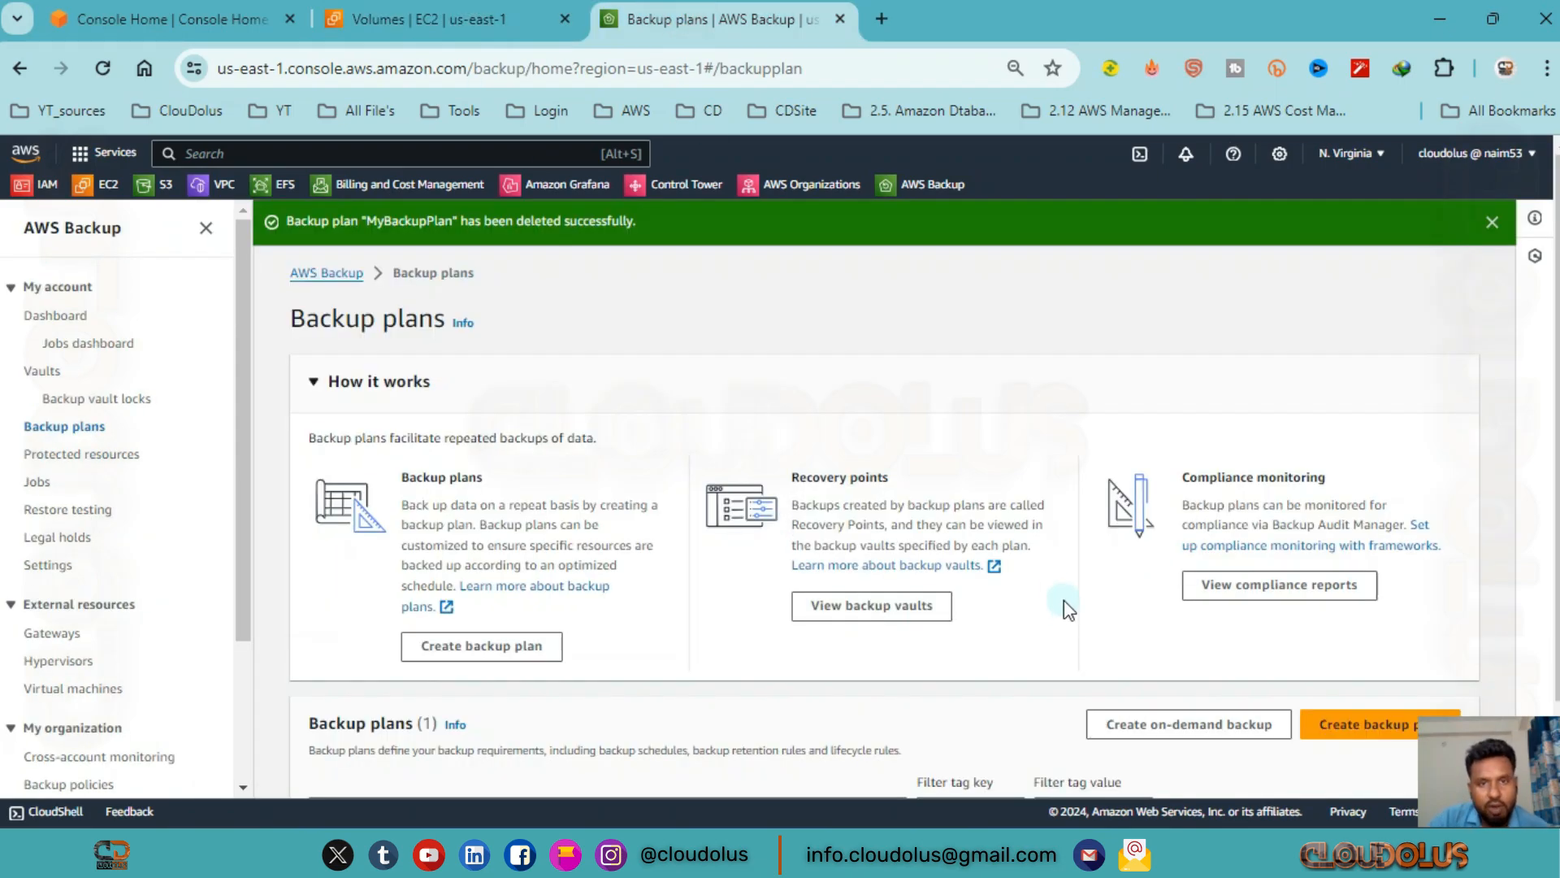